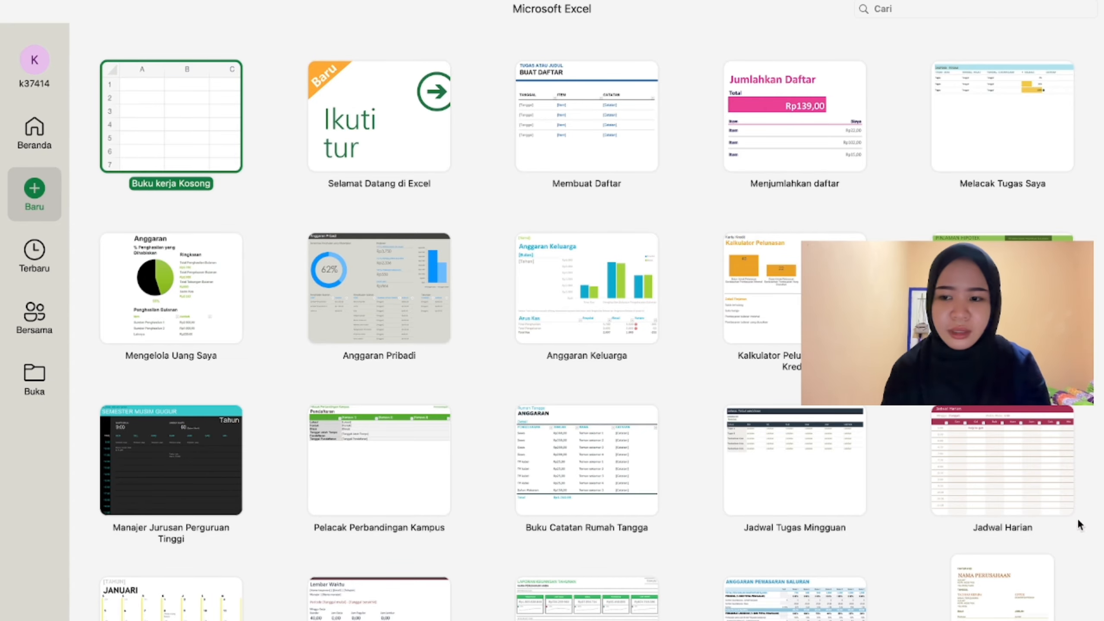
Step: Create a blank workbook and set the font of the whole sheet to Times New Roman
{"action": "key", "text": "Return"}
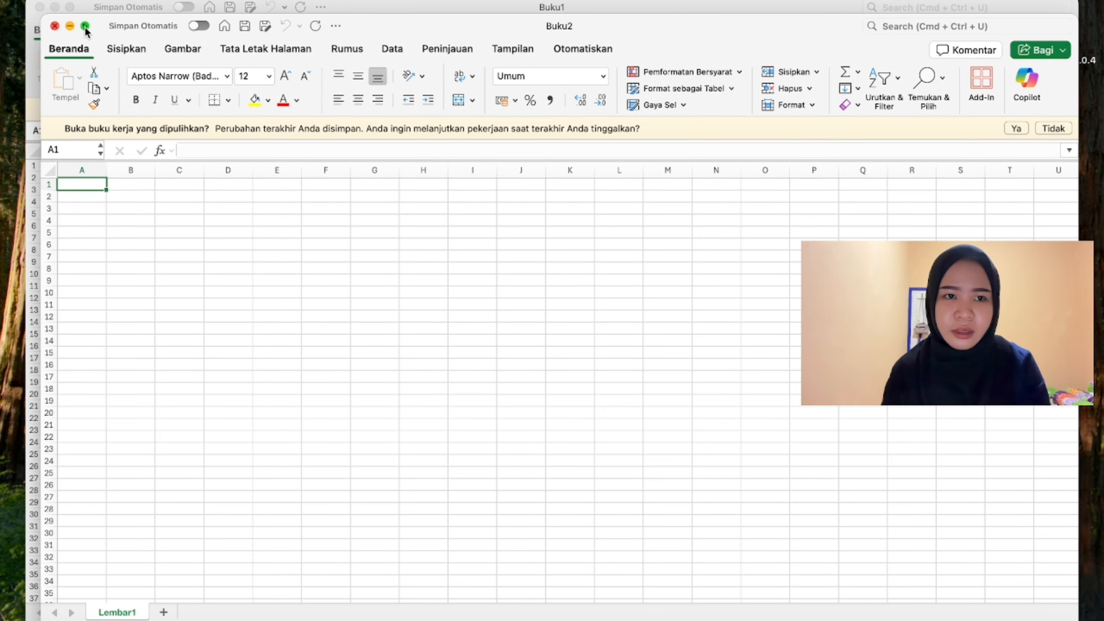
{"action": "left_click", "coordinate": [85, 26]}
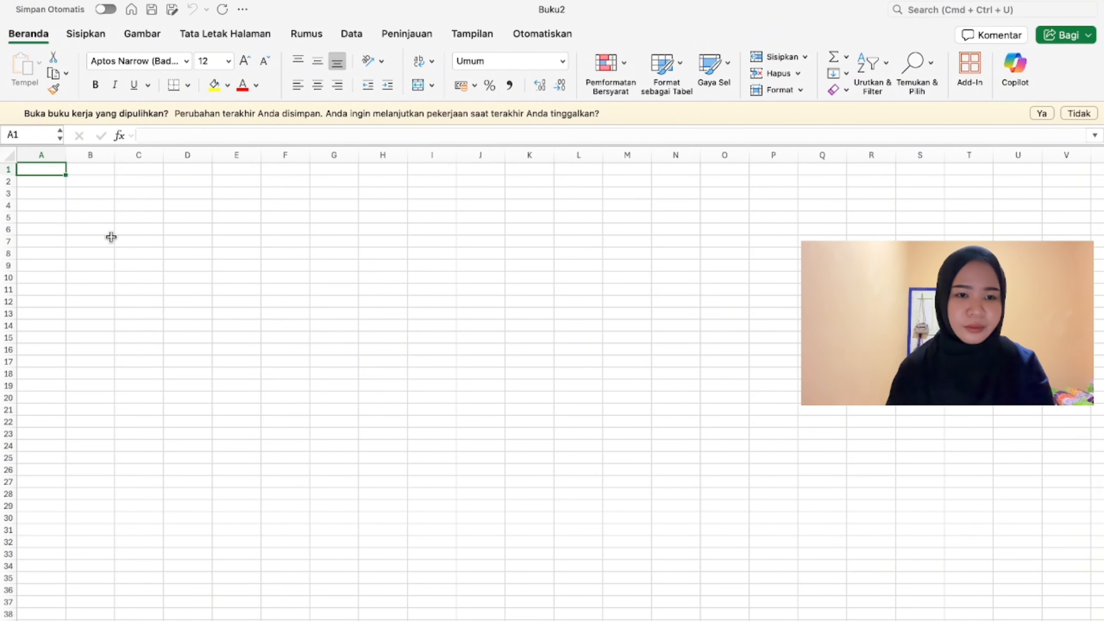
{"action": "key", "text": "super+a"}
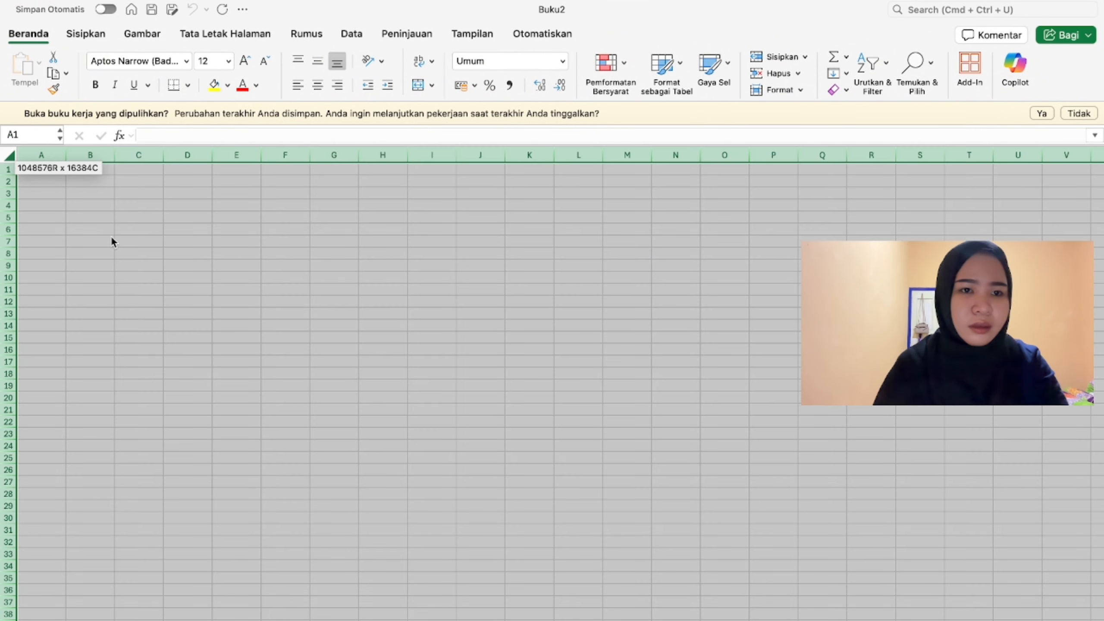
{"action": "left_click", "coordinate": [187, 61]}
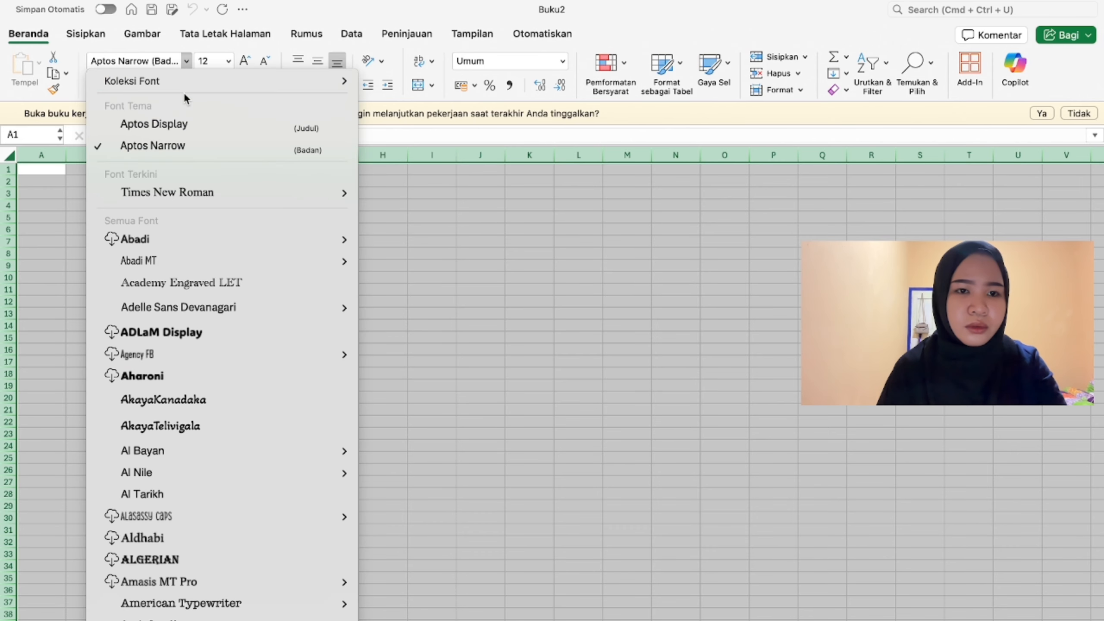
{"action": "left_click", "coordinate": [149, 192]}
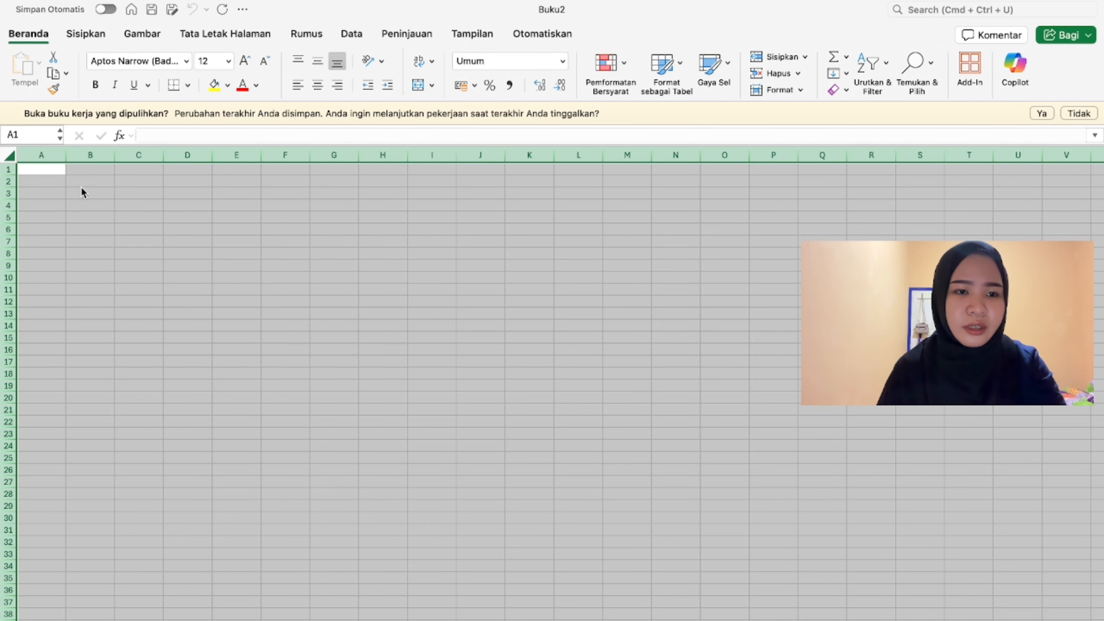
Step: Enter the title CONTOH FUNGSI LEFT in cell A1
{"action": "left_click", "coordinate": [48, 170]}
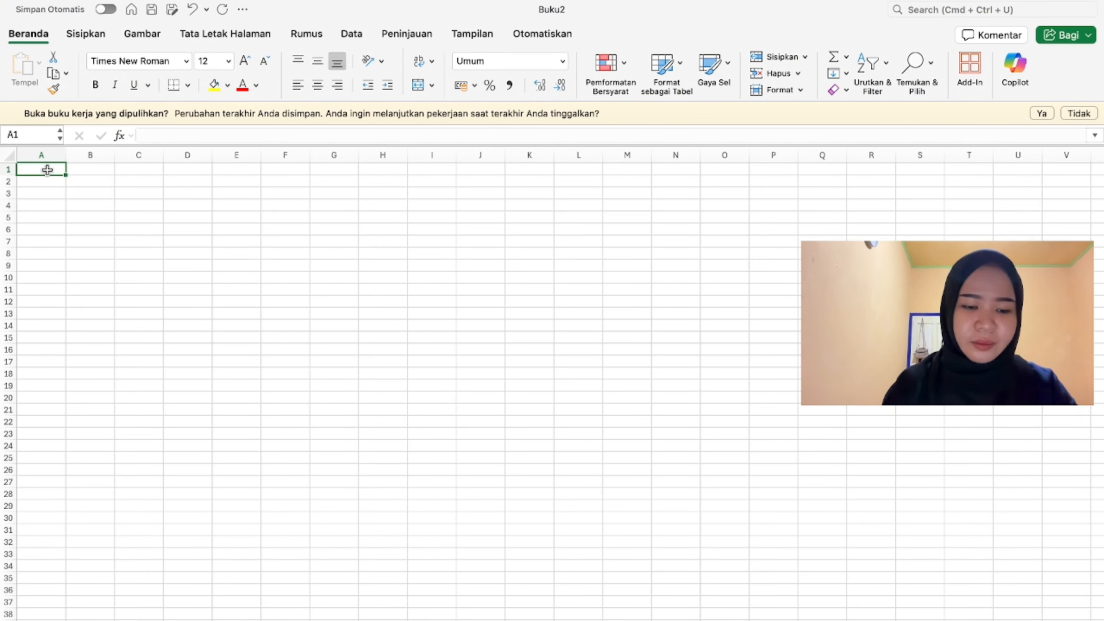
{"action": "type", "text": "C"}
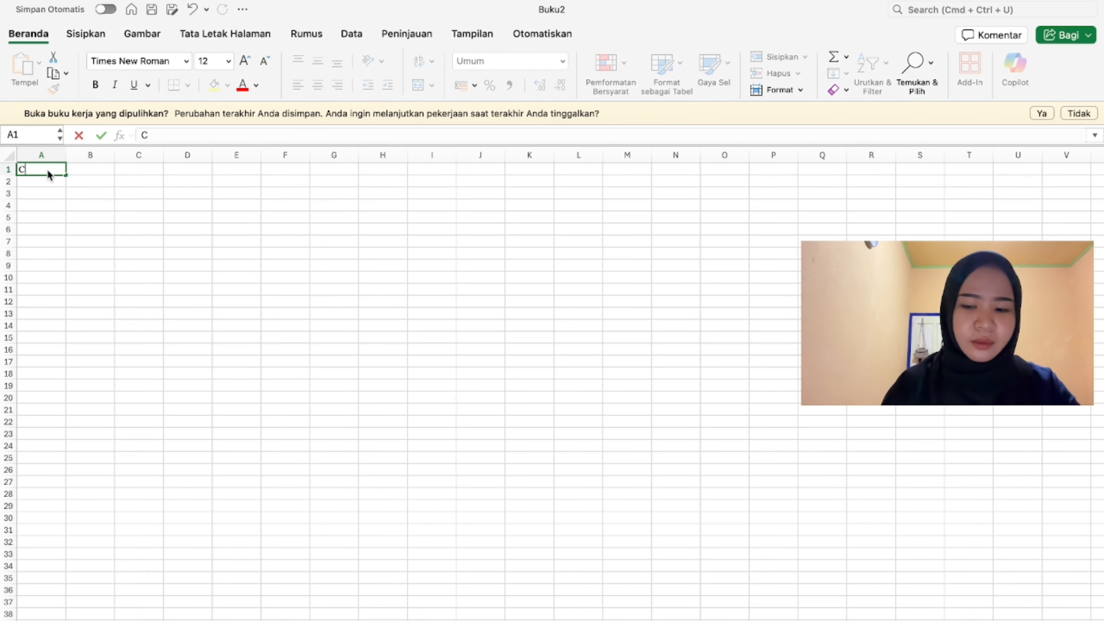
{"action": "type", "text": "ONTOH"}
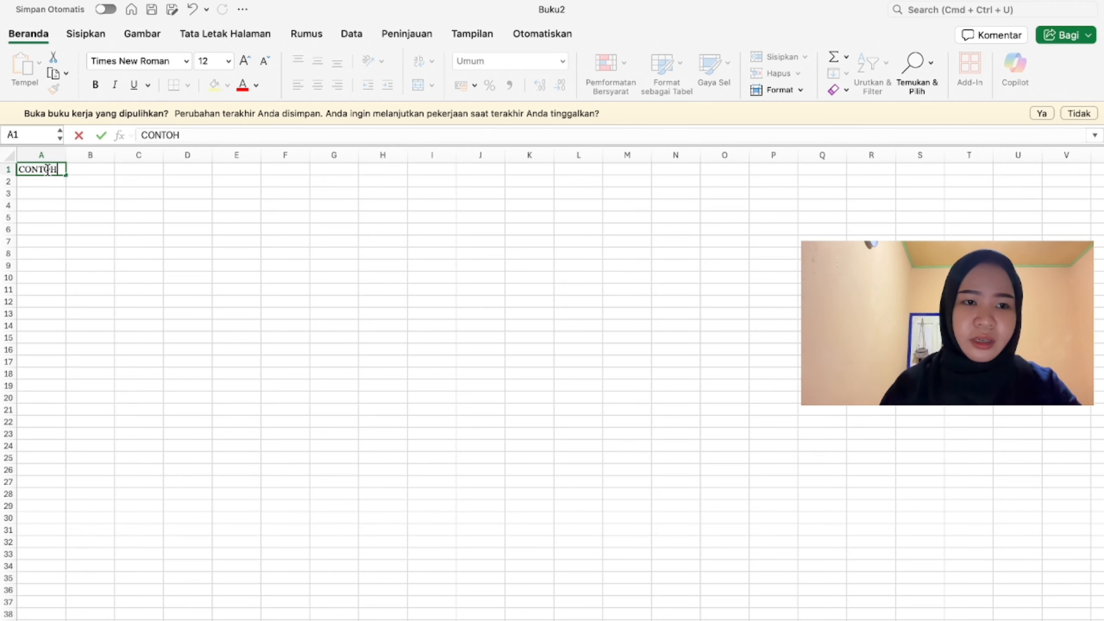
{"action": "type", "text": " FUNGSI"}
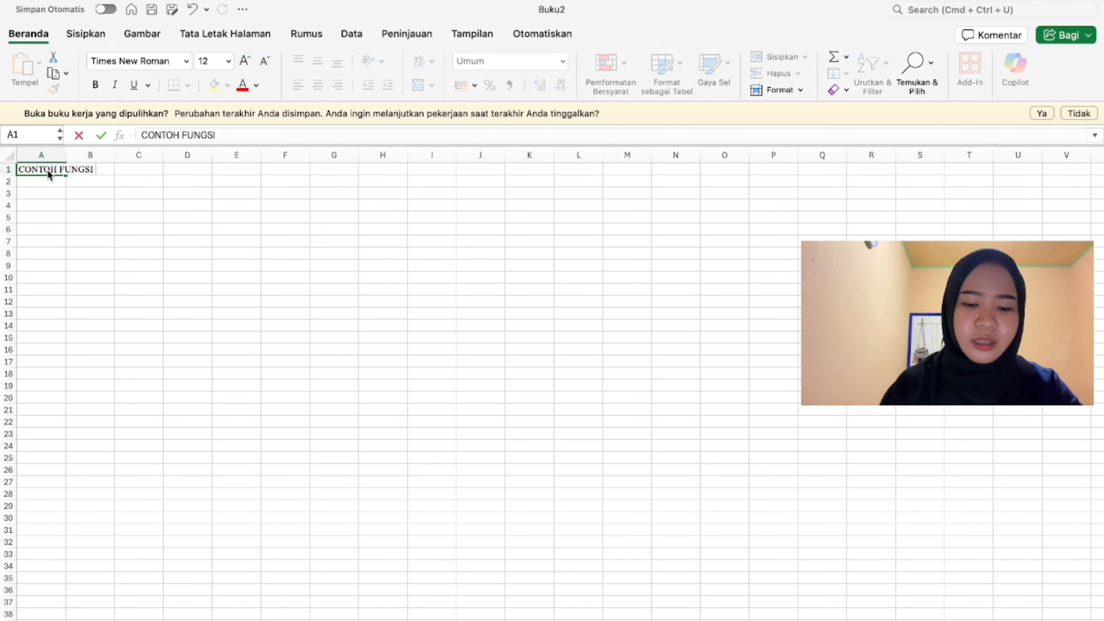
{"action": "type", "text": " LEFT"}
Step: Enter the formula =LEFT(A3;3) in cell B3 under NO. PRODUK to extract the product number from the item code
{"action": "left_click", "coordinate": [117, 188]}
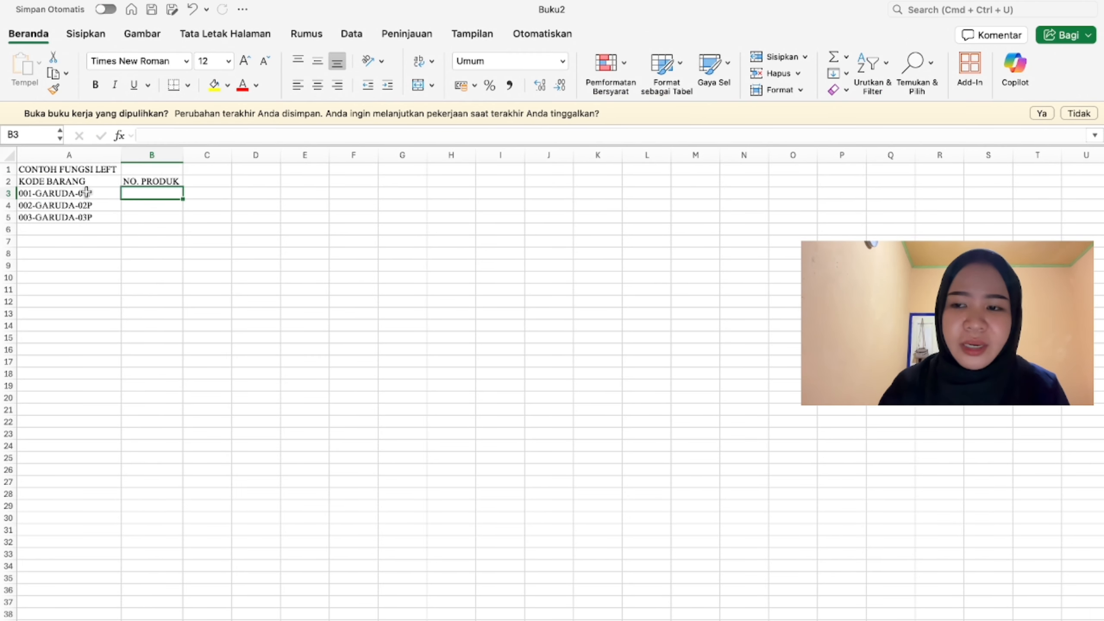
{"action": "type", "text": "="}
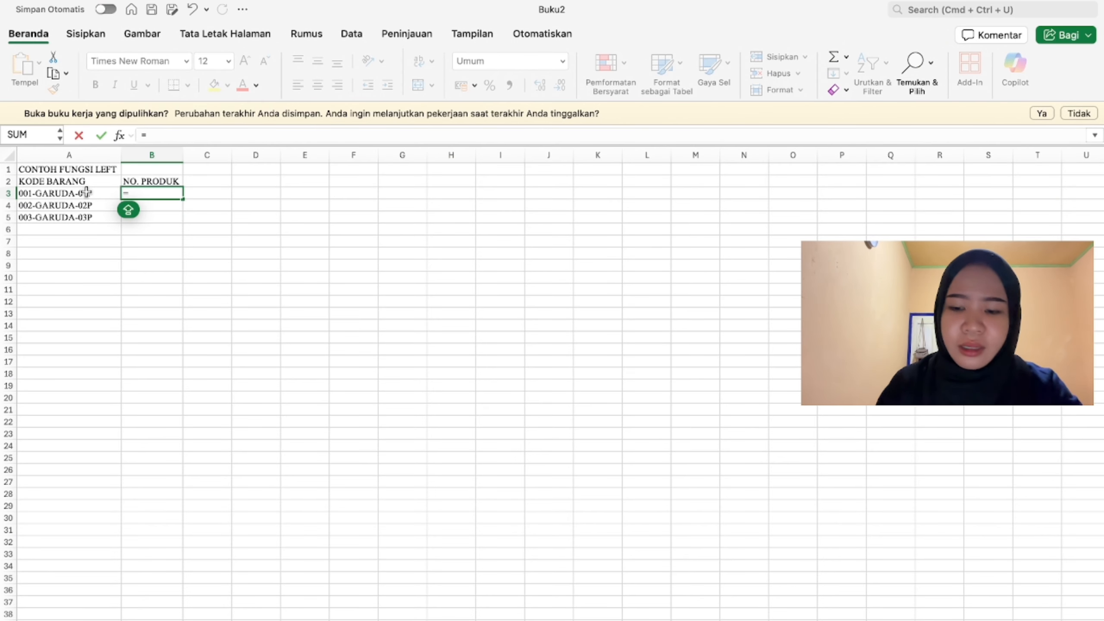
{"action": "type", "text": "LEFT"}
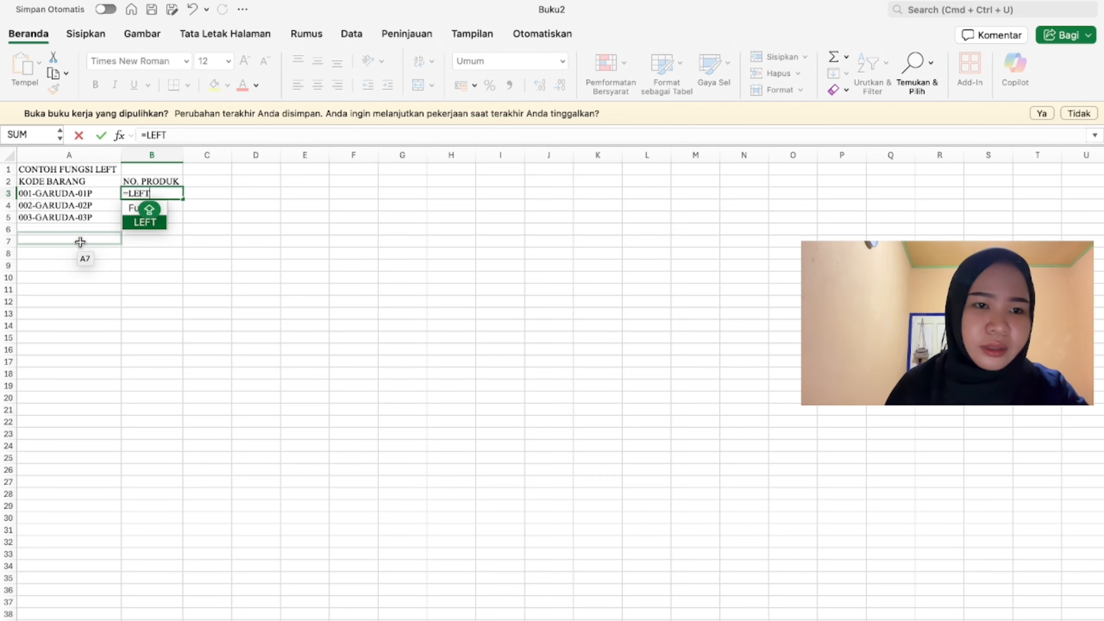
{"action": "type", "text": "("}
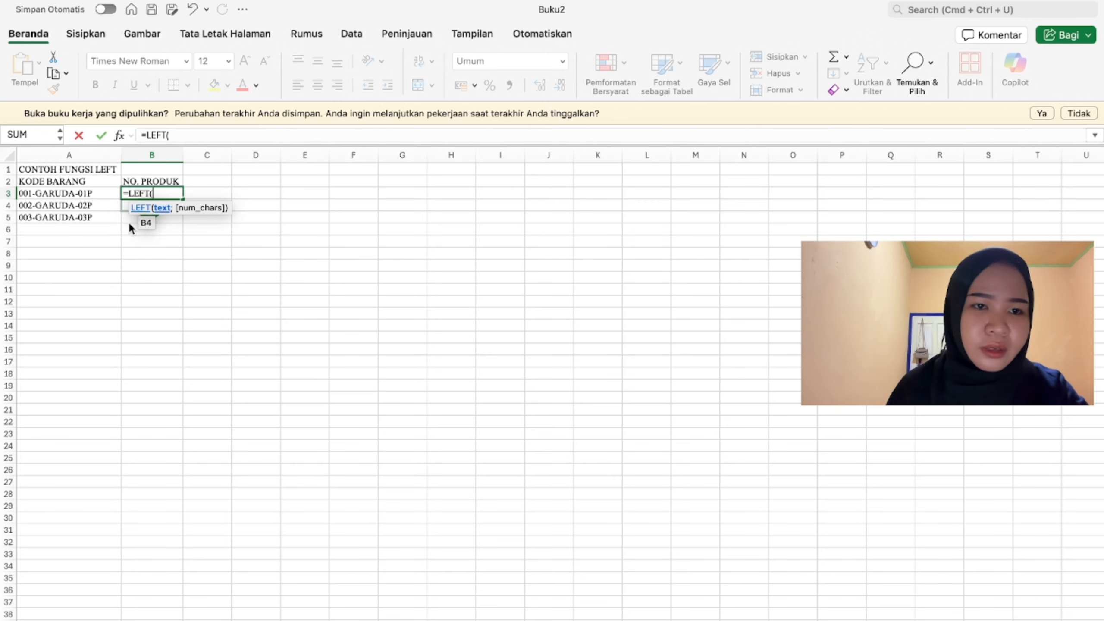
{"action": "left_click", "coordinate": [89, 194]}
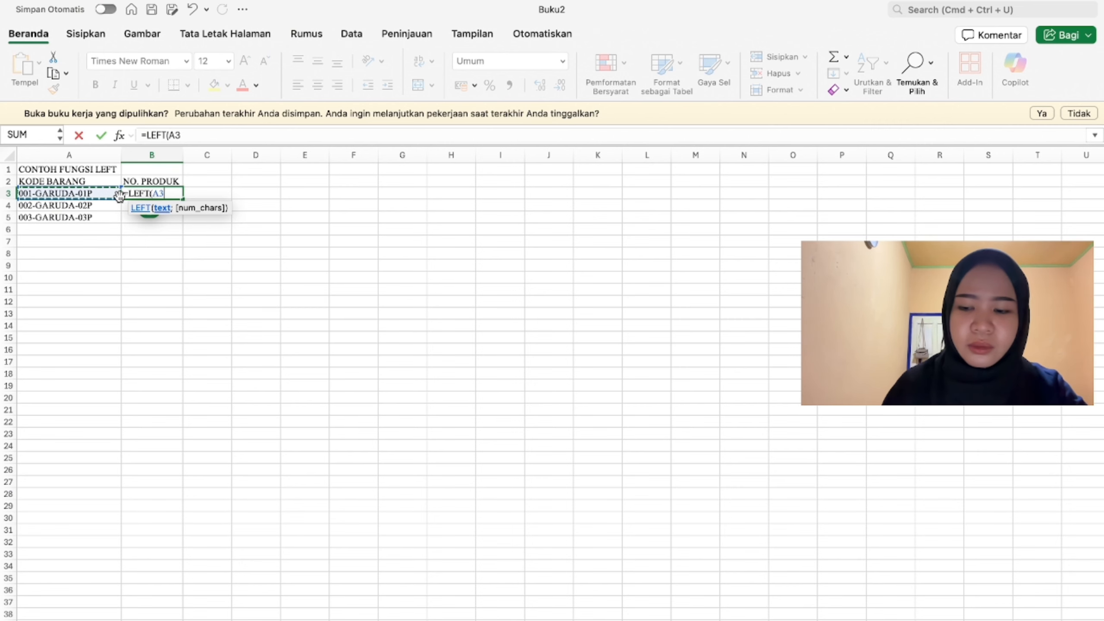
{"action": "type", "text": ";"}
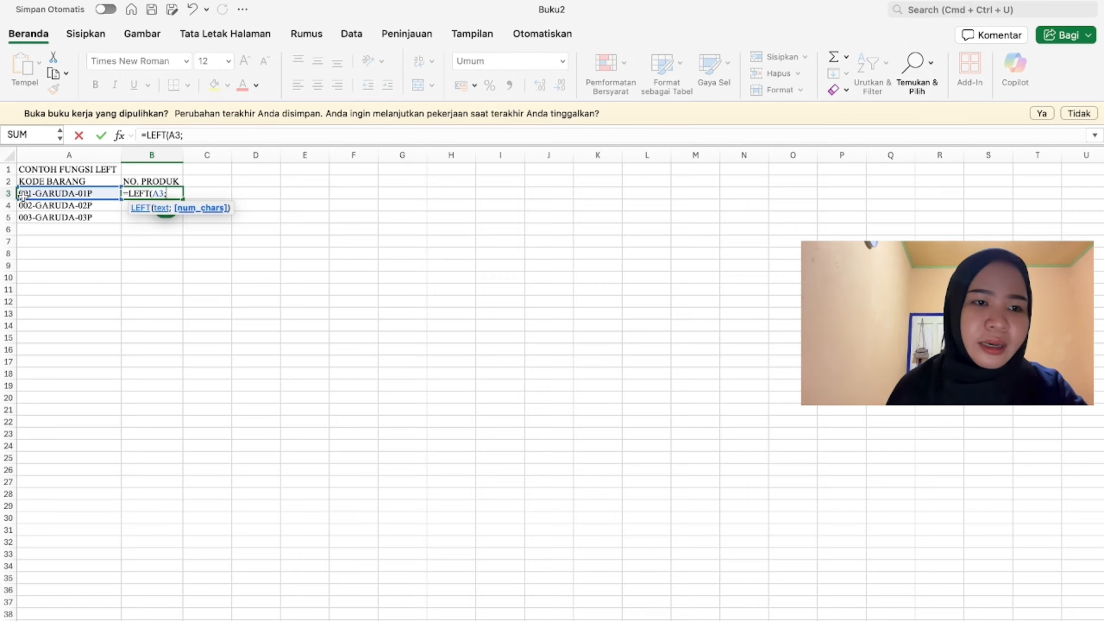
{"action": "type", "text": "3"}
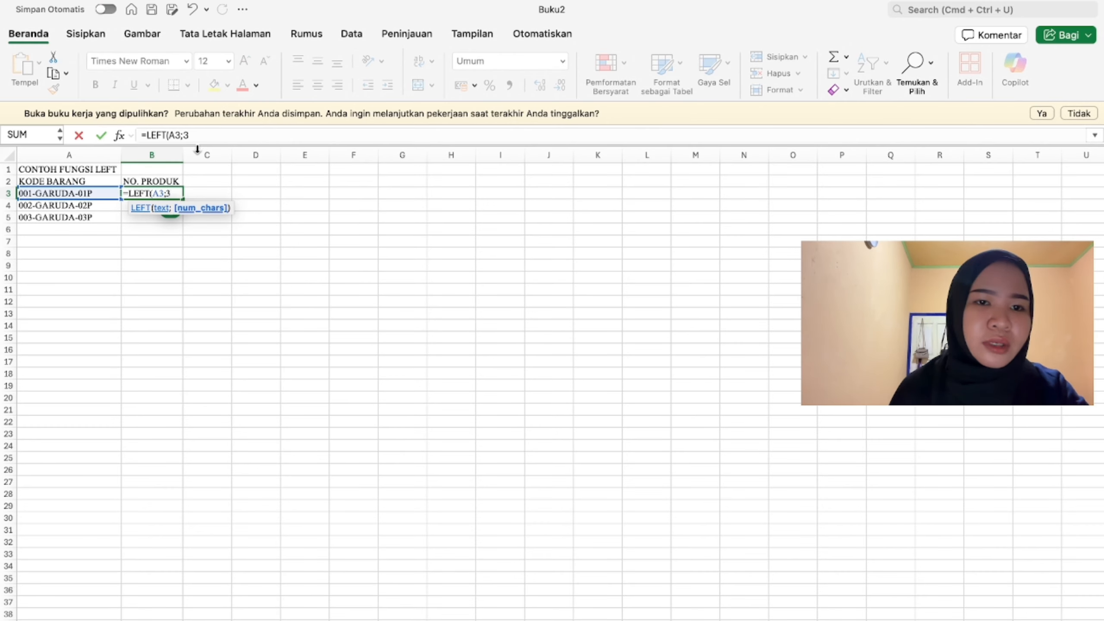
{"action": "key", "text": "Return"}
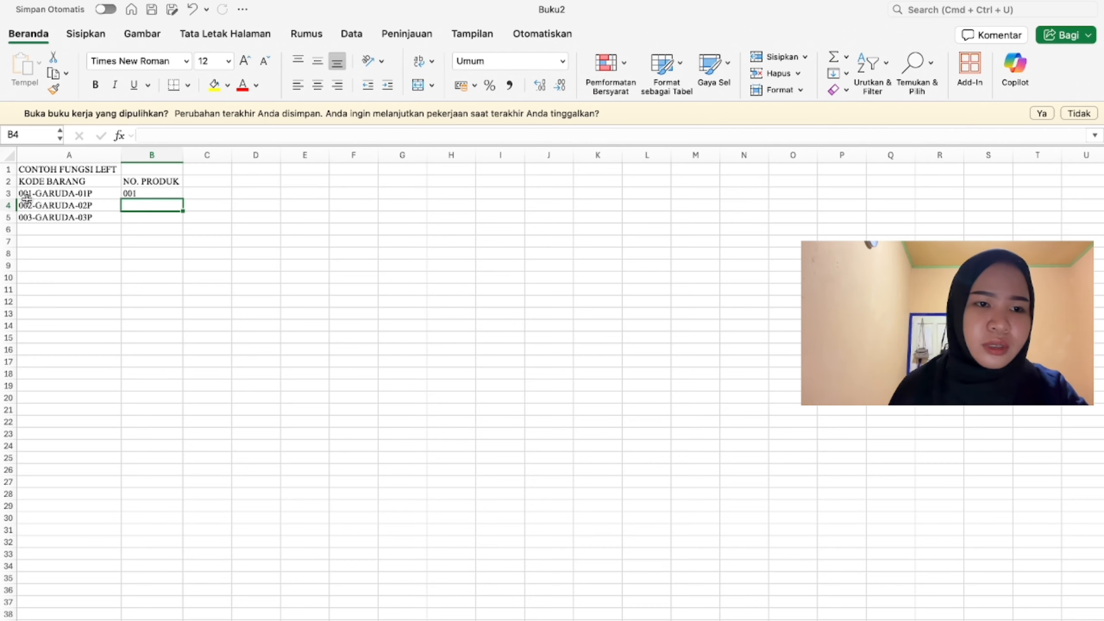
Step: Fill the LEFT formula from B3 down to B5
{"action": "left_click", "coordinate": [152, 193]}
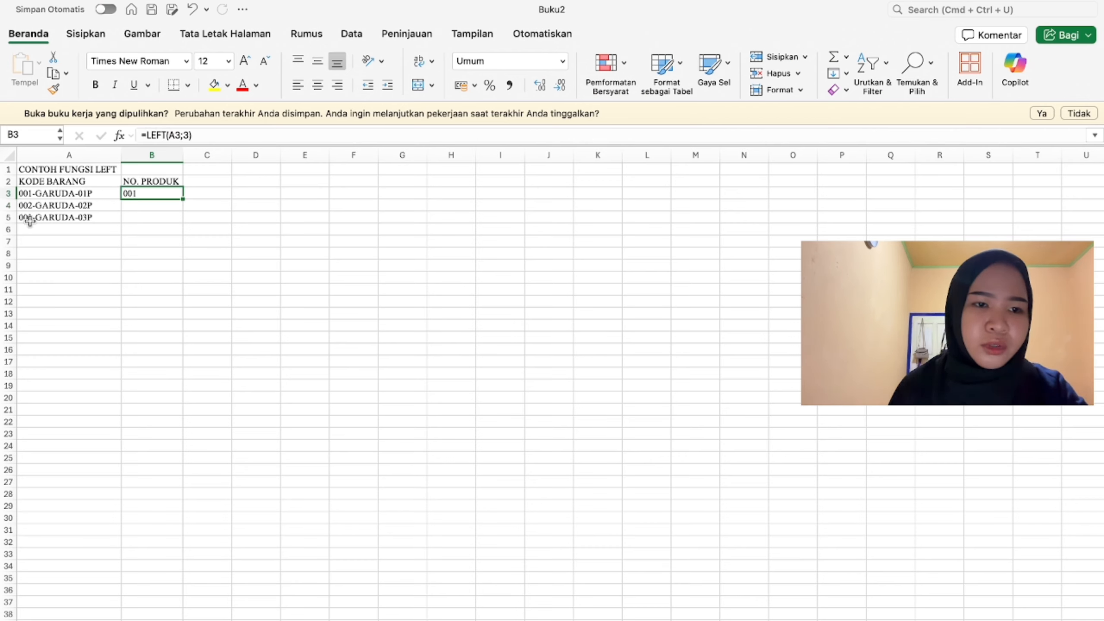
{"action": "left_click", "coordinate": [168, 203]}
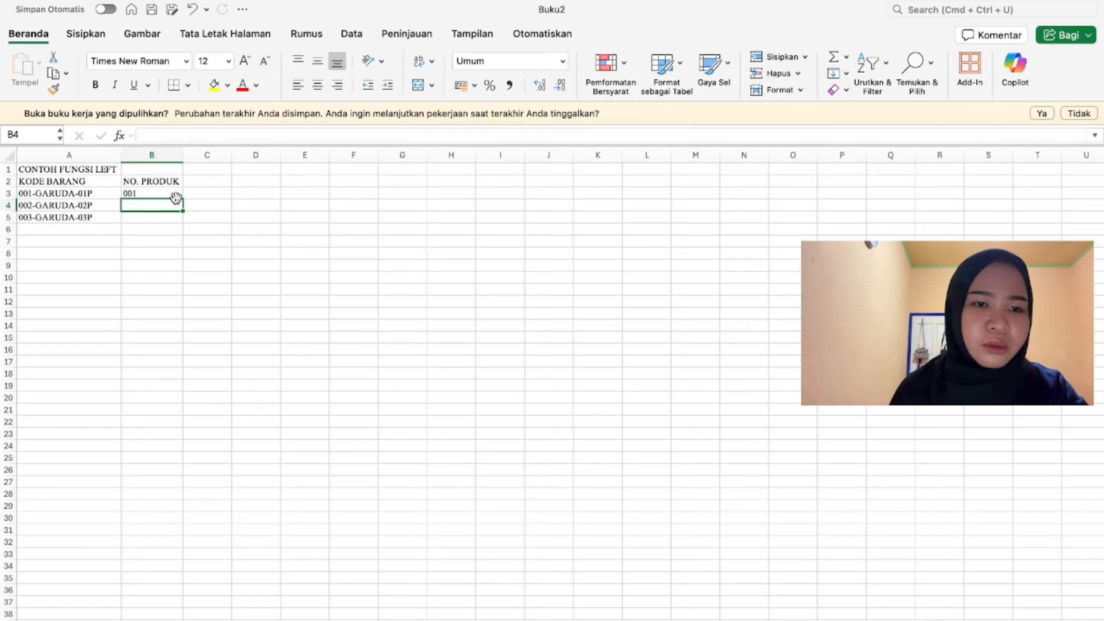
{"action": "left_click", "coordinate": [176, 197]}
{"action": "left_click_drag", "start_coordinate": [184, 198], "coordinate": [181, 219]}
{"action": "left_click", "coordinate": [98, 243]}
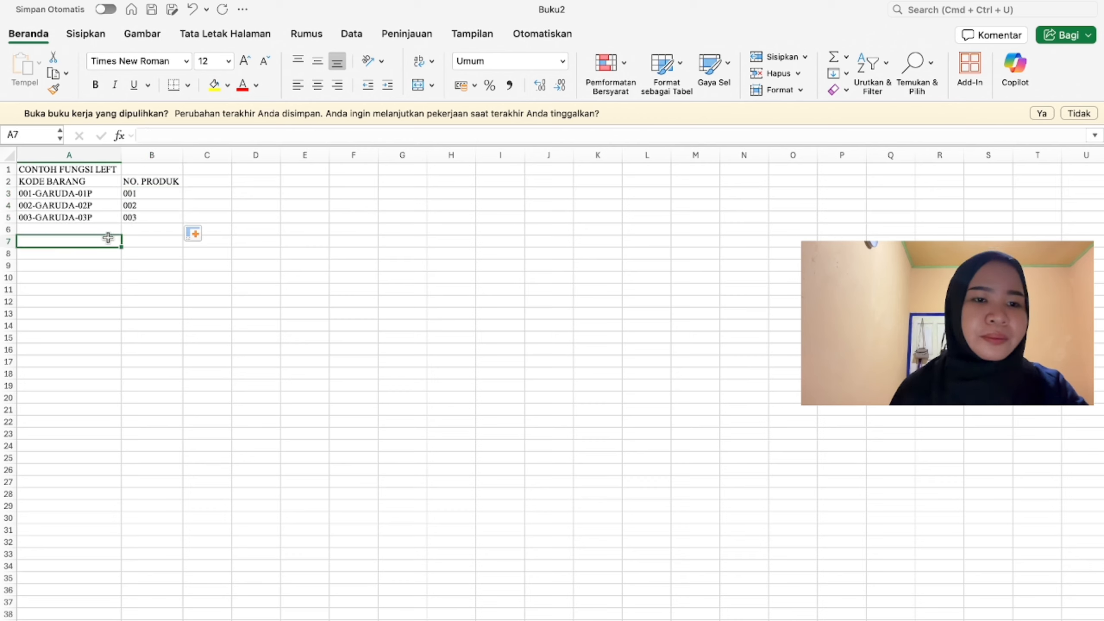
{"action": "left_click", "coordinate": [106, 254]}
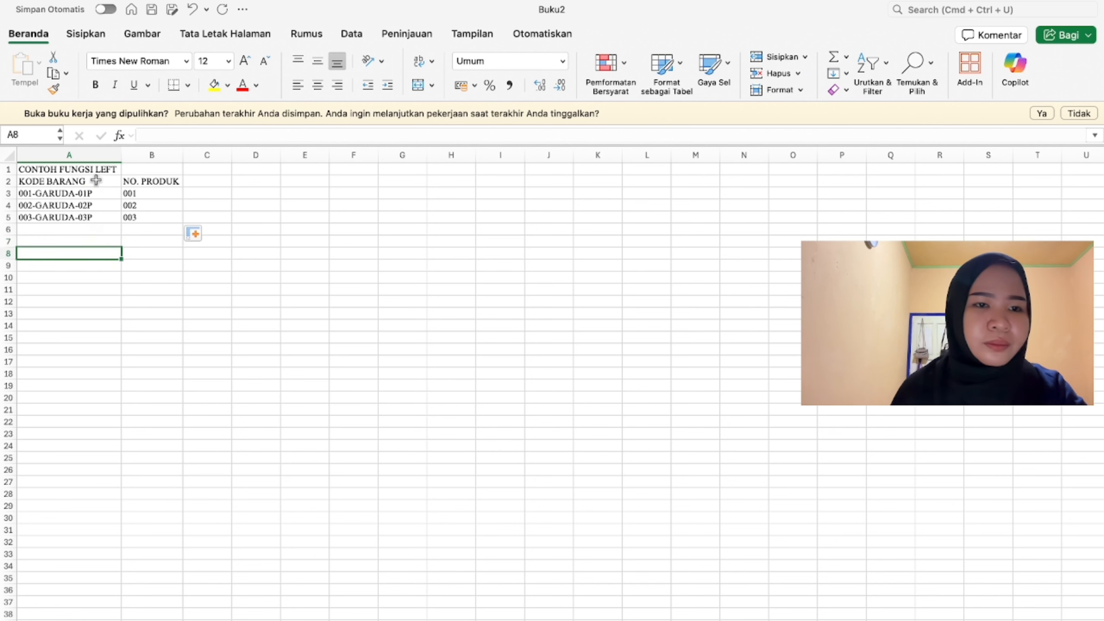
Step: Apply all borders to the table in A2:B5
{"action": "left_click_drag", "start_coordinate": [96, 182], "coordinate": [137, 212]}
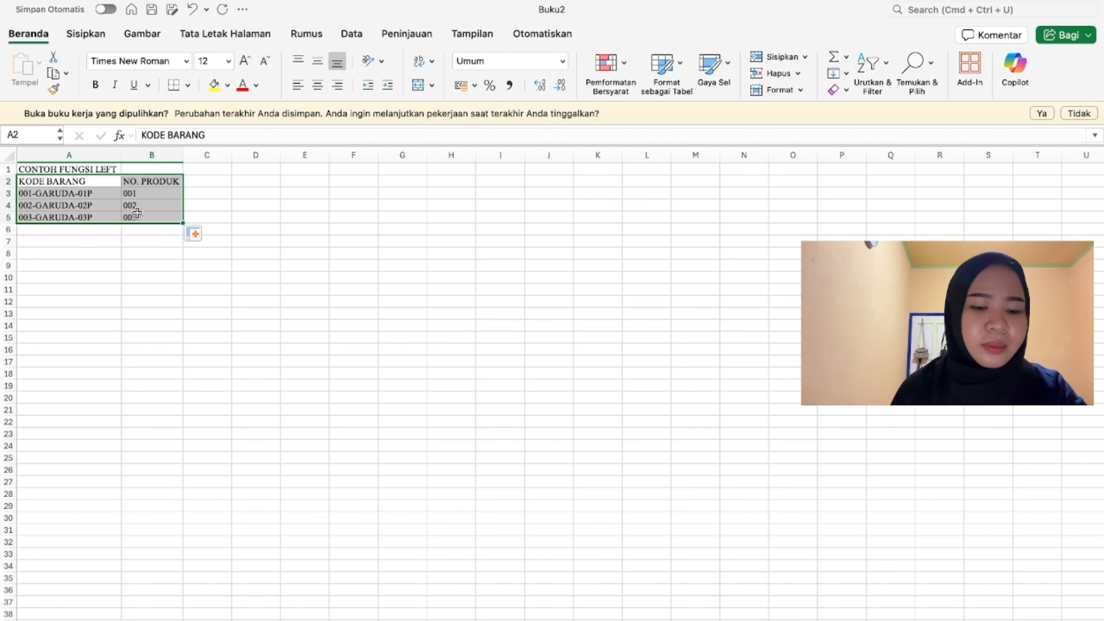
{"action": "left_click", "coordinate": [187, 86]}
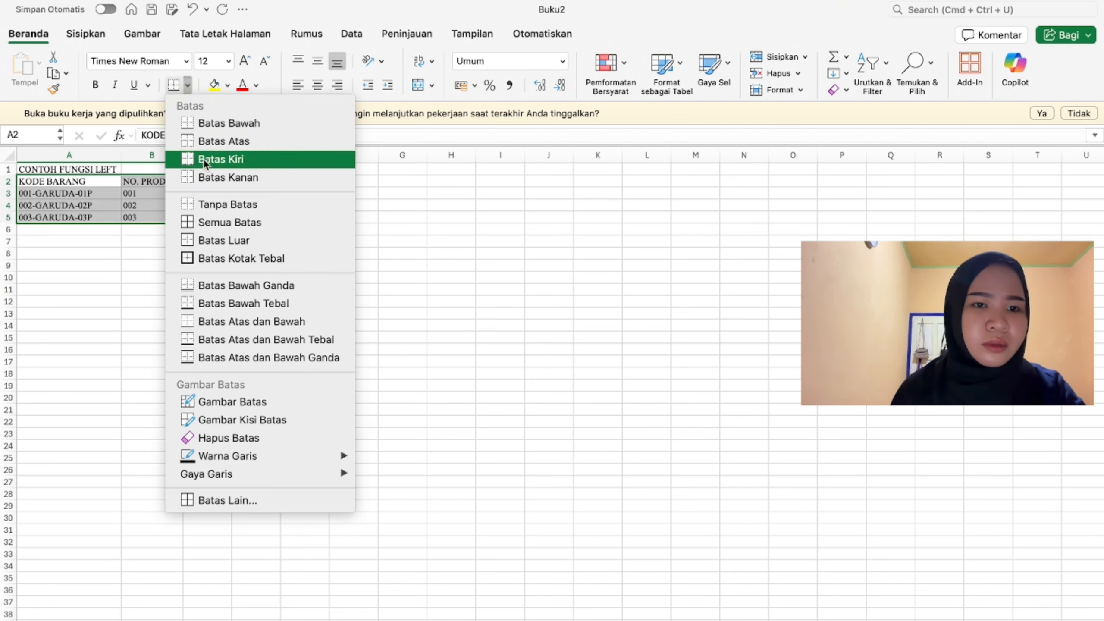
{"action": "left_click", "coordinate": [199, 222]}
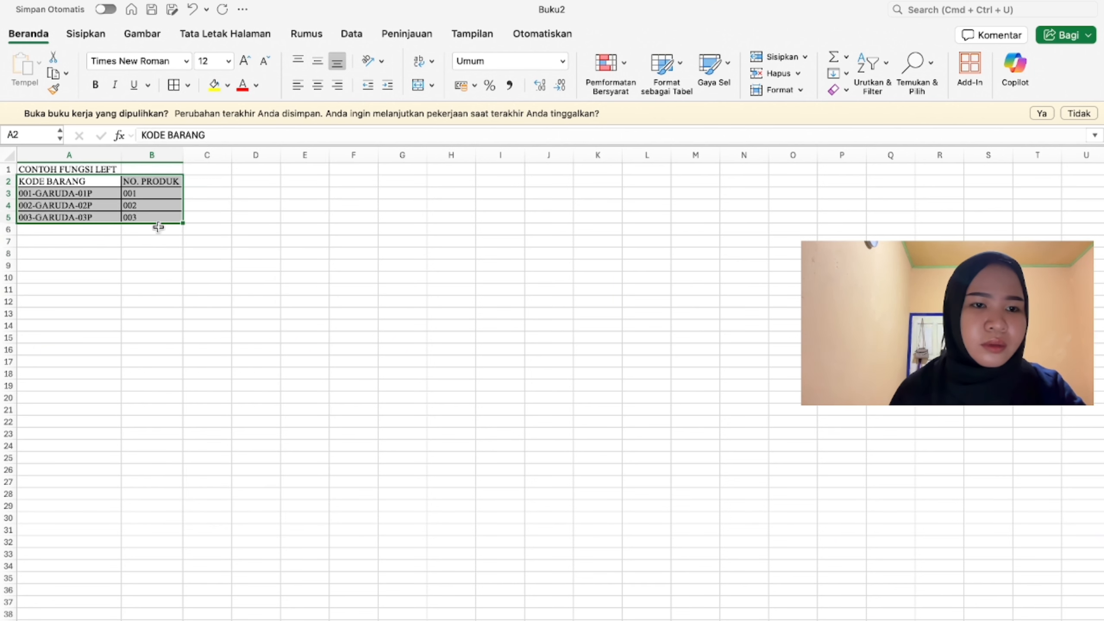
Step: Fill the header cells KODE BARANG and NO. PRODUK in A2:B2 with yellow
{"action": "left_click", "coordinate": [76, 182]}
{"action": "left_click_drag", "start_coordinate": [76, 183], "coordinate": [149, 181]}
{"action": "left_click", "coordinate": [213, 85]}
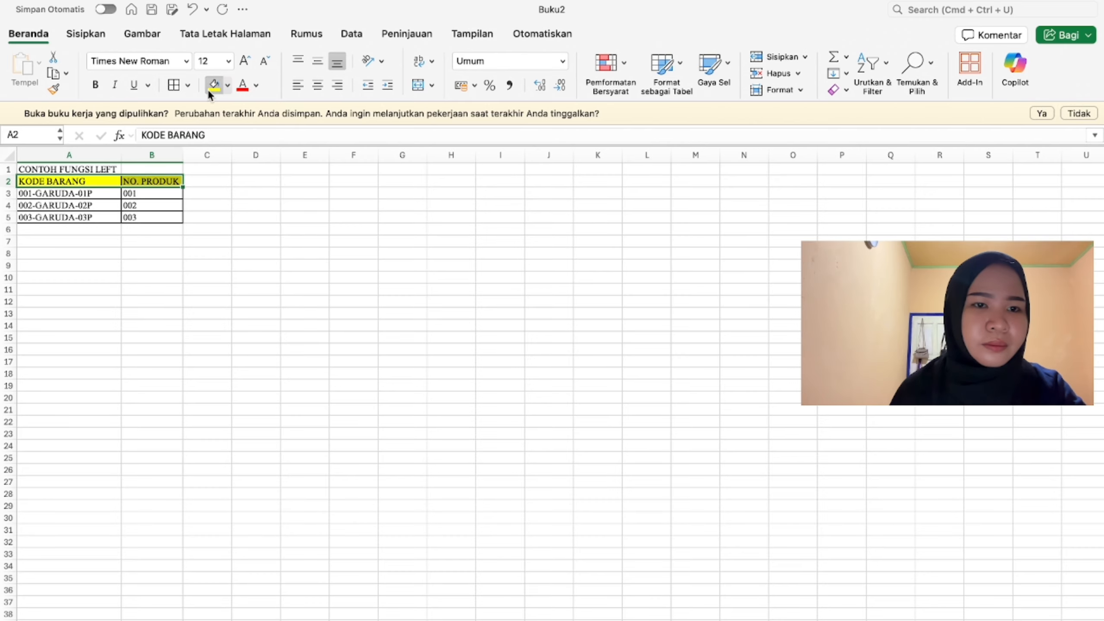
Step: Enter the title CONTOH FUNGSI MID in cell A9
{"action": "left_click", "coordinate": [92, 265]}
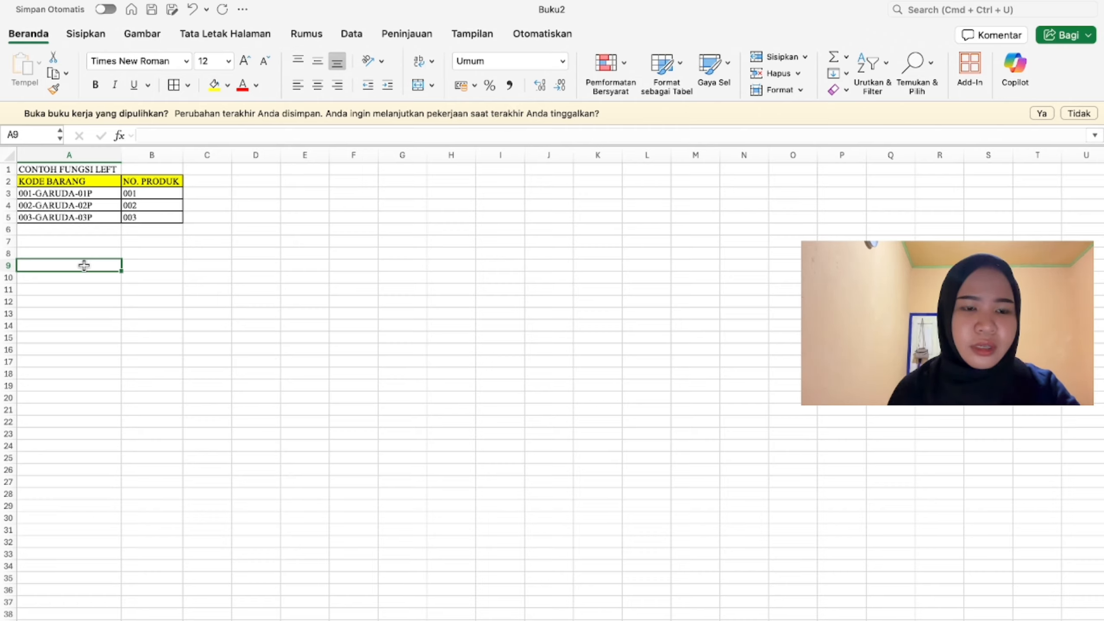
{"action": "type", "text": "CONTO"}
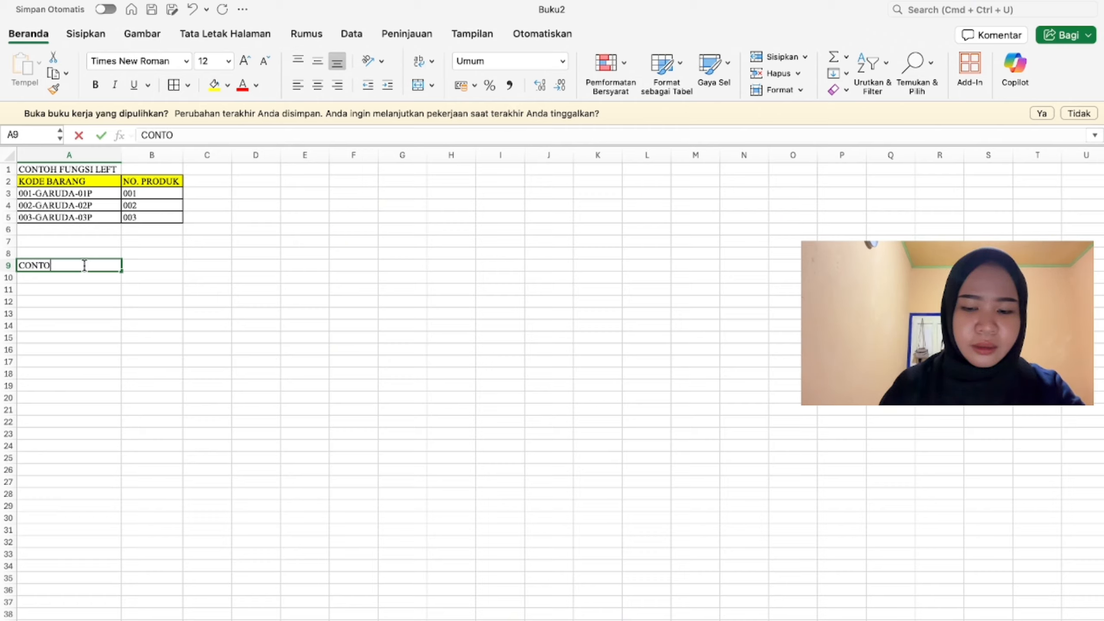
{"action": "type", "text": "H FUNGSI"}
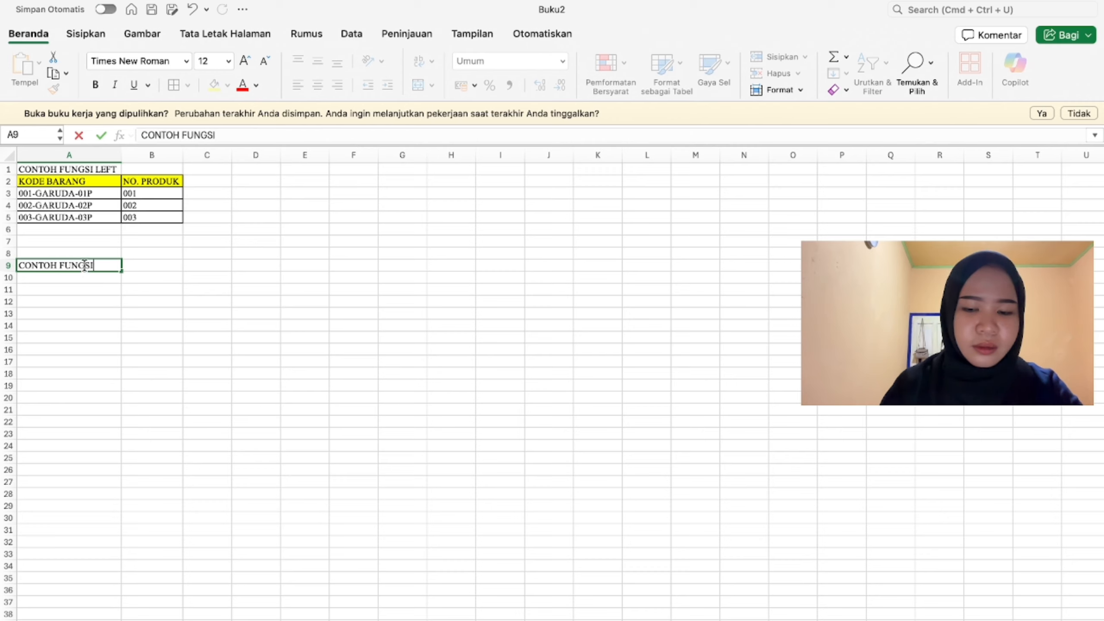
{"action": "type", "text": " MID"}
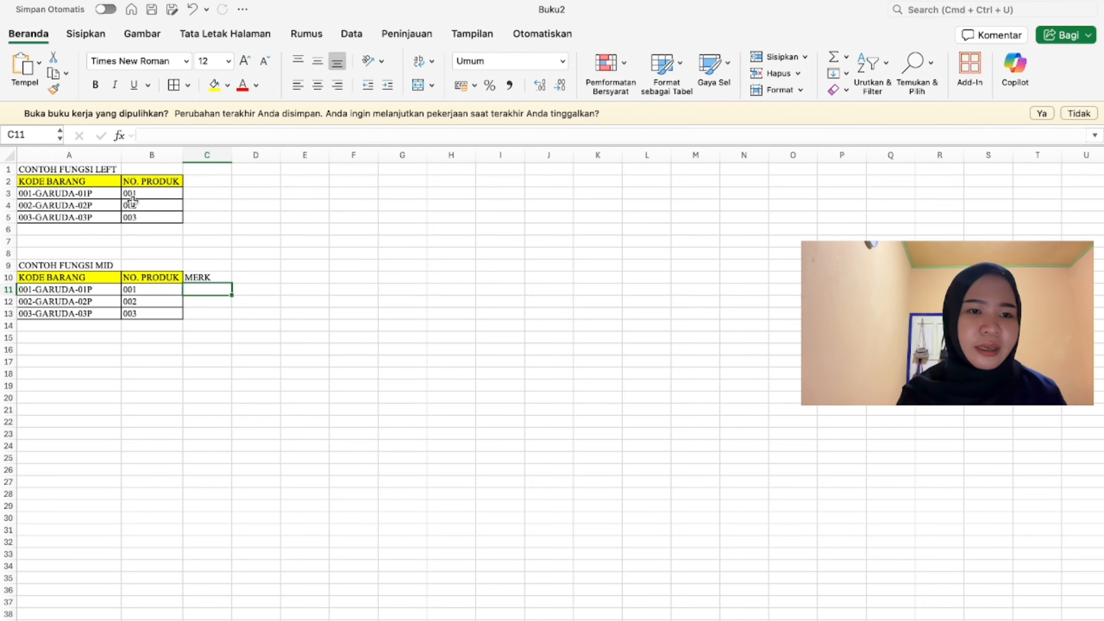
Step: Enter the formula =MID(A11;5;6) in C11 under MERK and fill it down to C13
{"action": "left_click", "coordinate": [216, 281]}
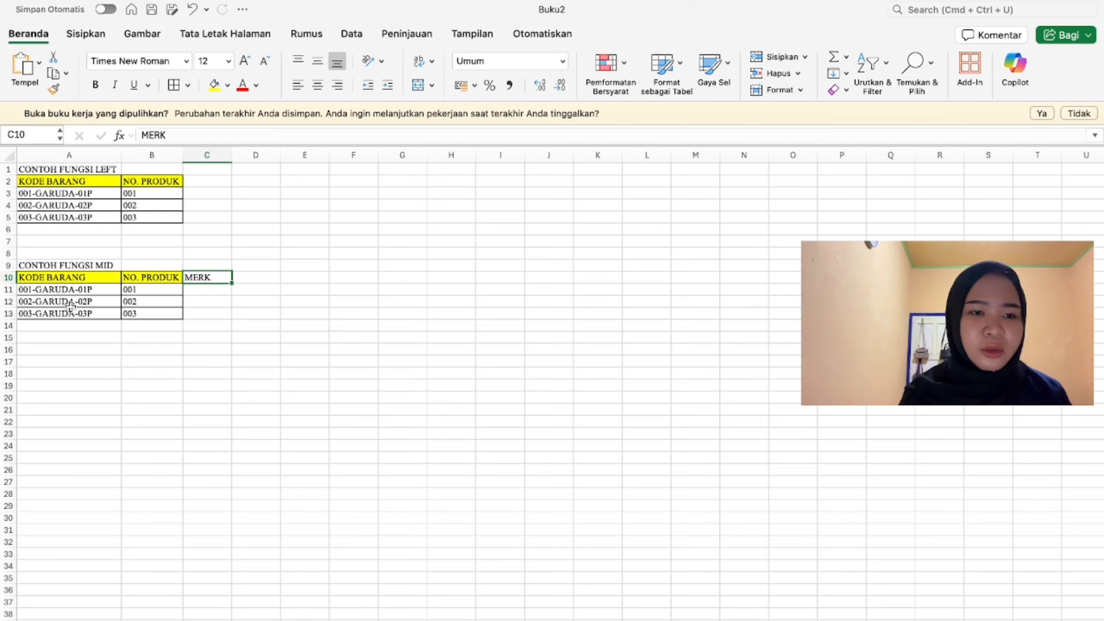
{"action": "left_click", "coordinate": [214, 291]}
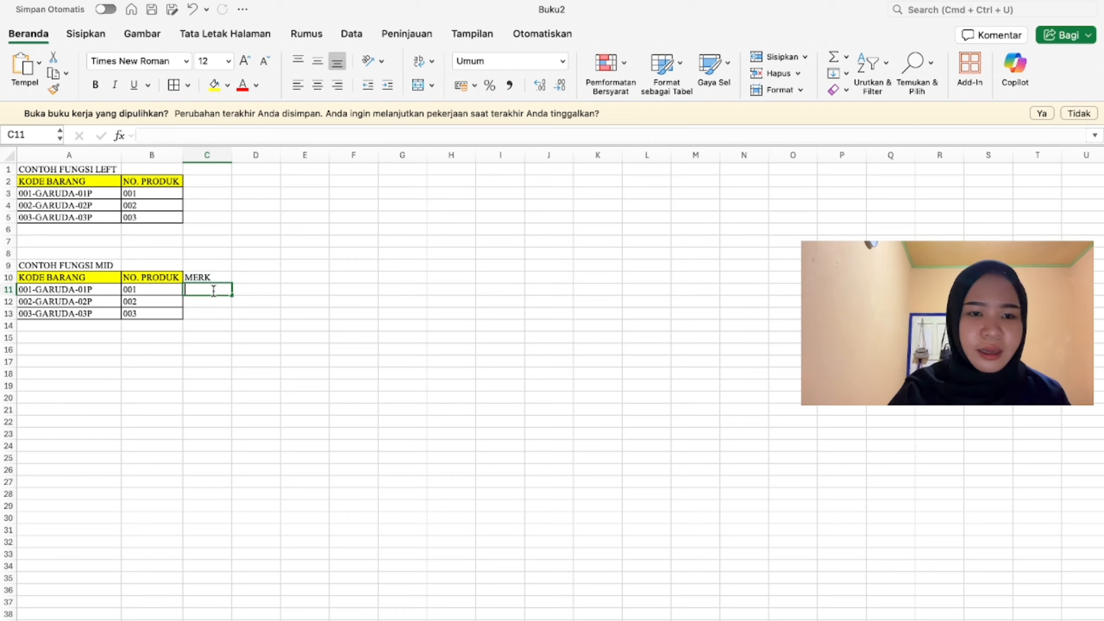
{"action": "type", "text": "=MID"}
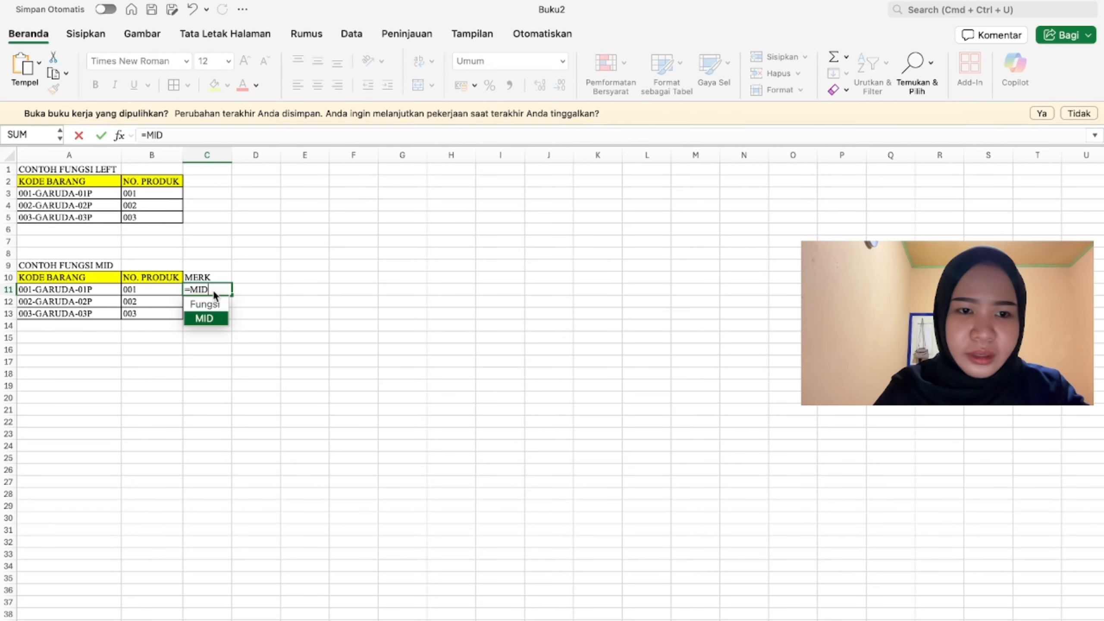
{"action": "left_click", "coordinate": [210, 318]}
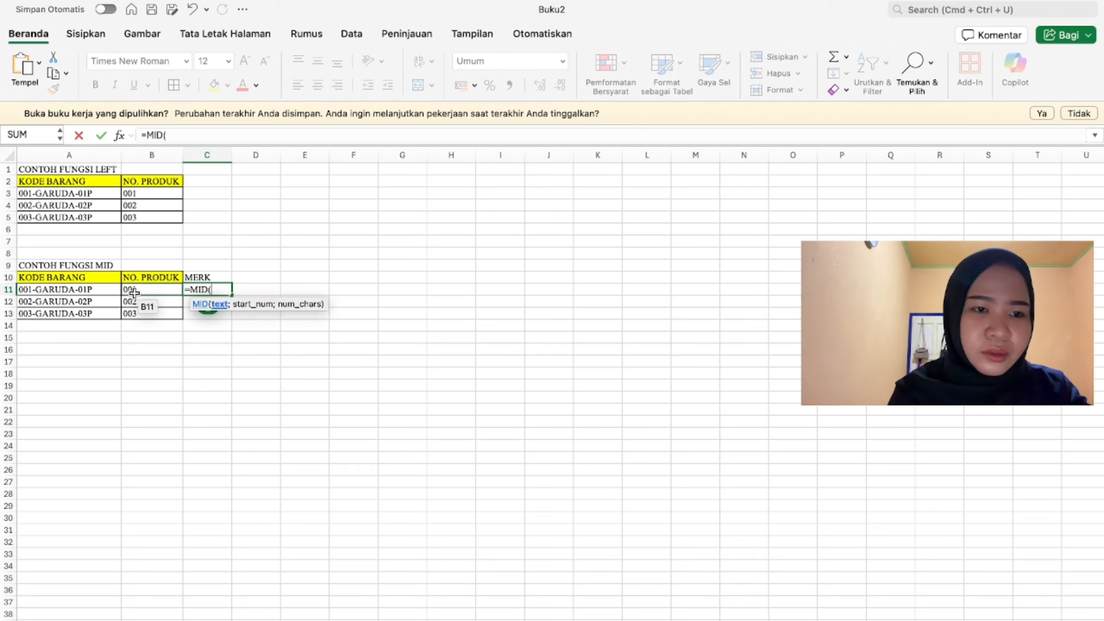
{"action": "left_click", "coordinate": [101, 294]}
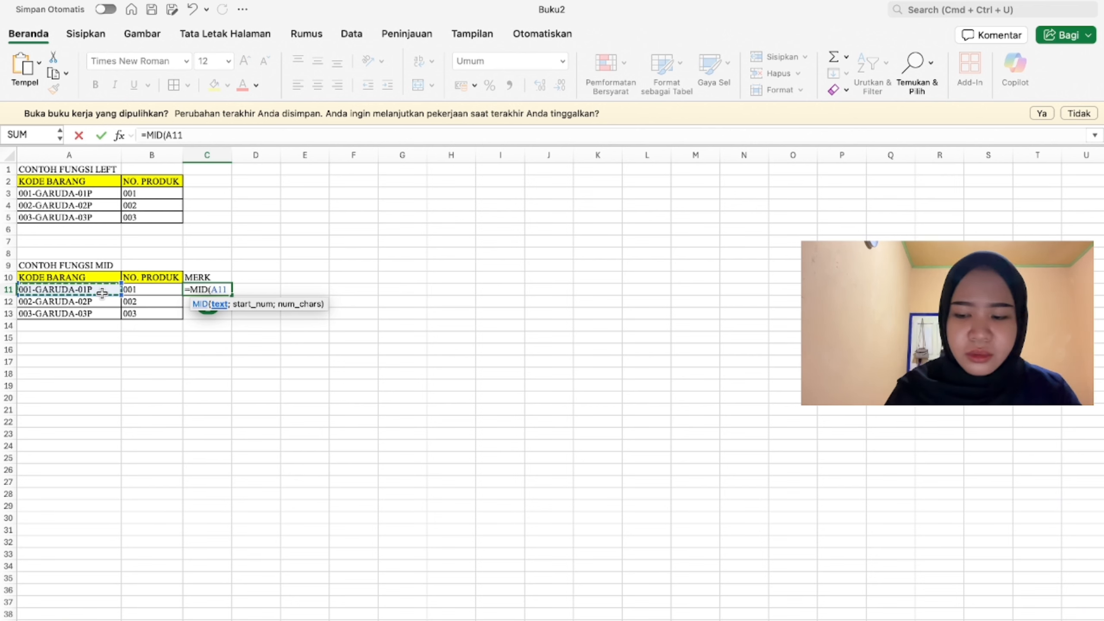
{"action": "type", "text": ";"}
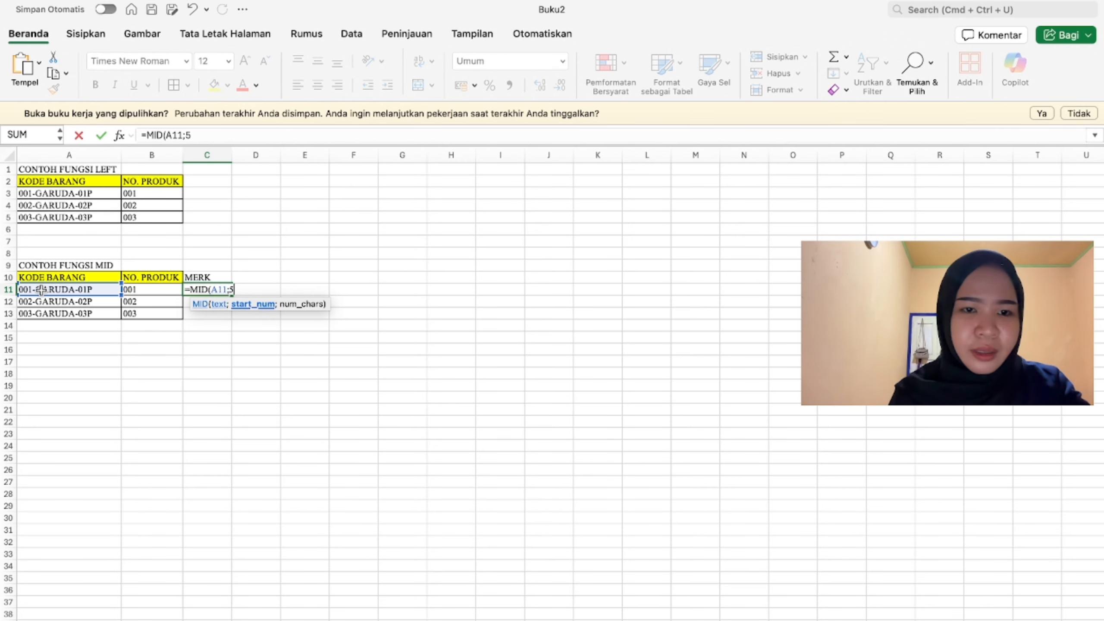
{"action": "type", "text": "5"}
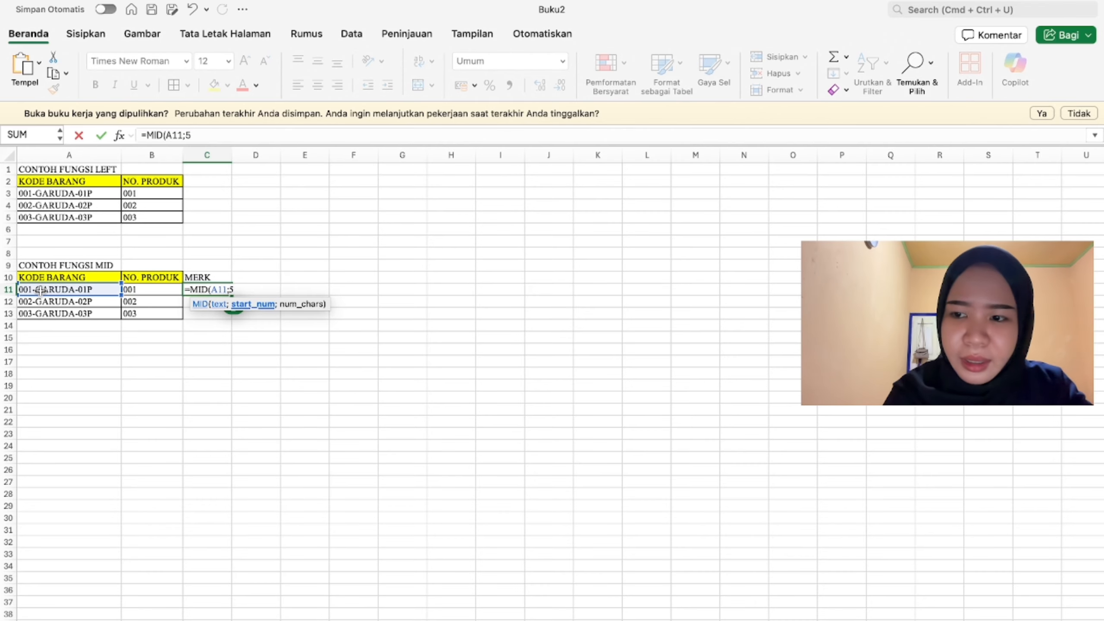
{"action": "type", "text": ";"}
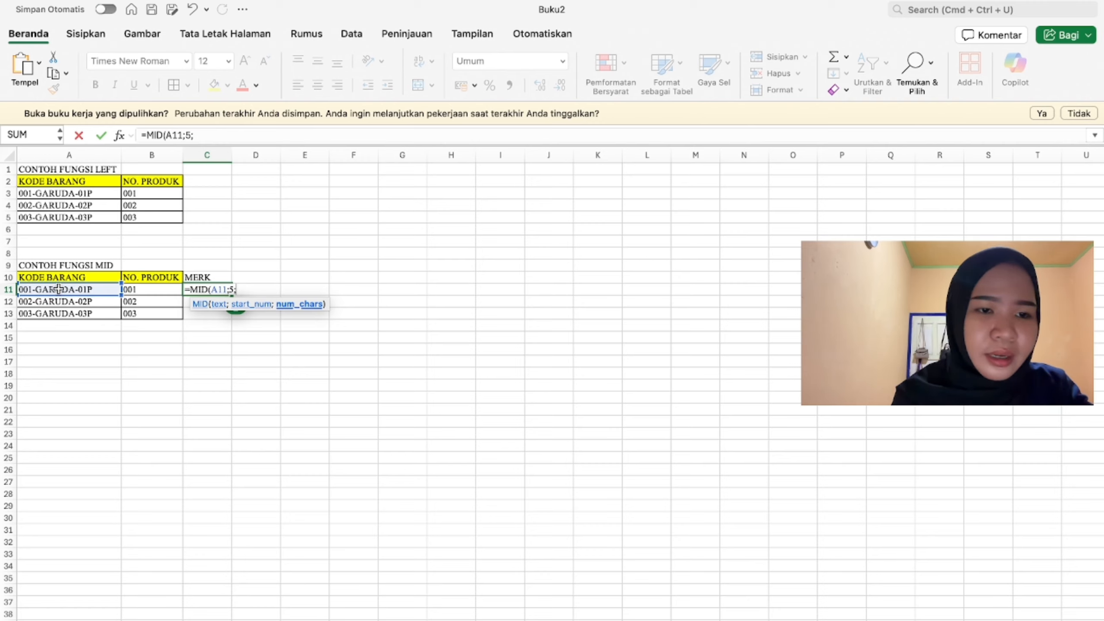
{"action": "type", "text": "6"}
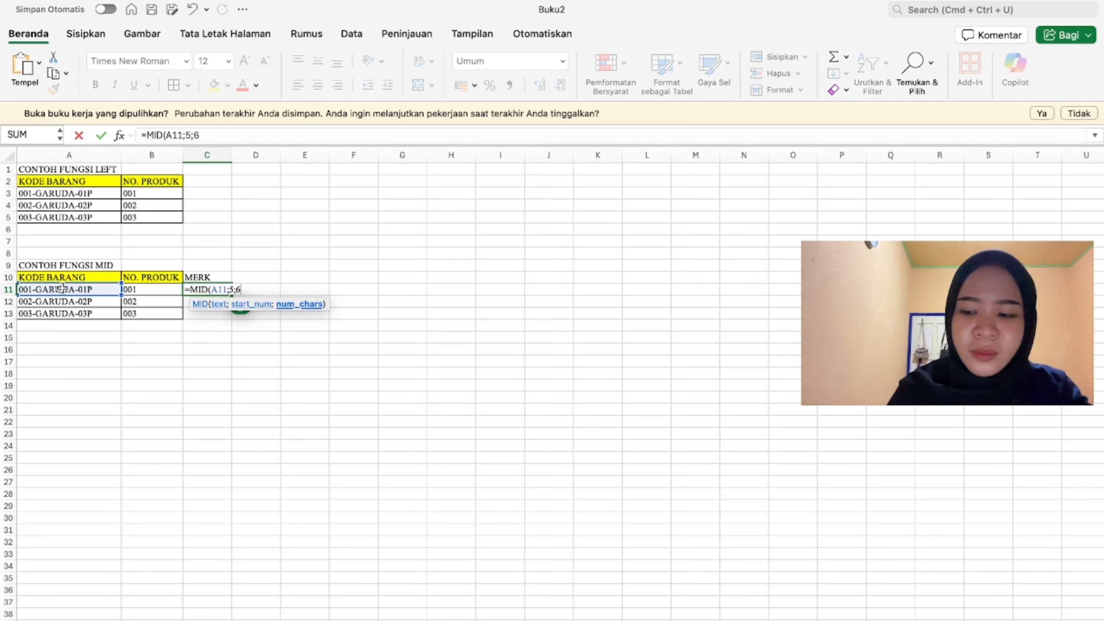
{"action": "key", "text": "Return"}
{"action": "left_click", "coordinate": [217, 290]}
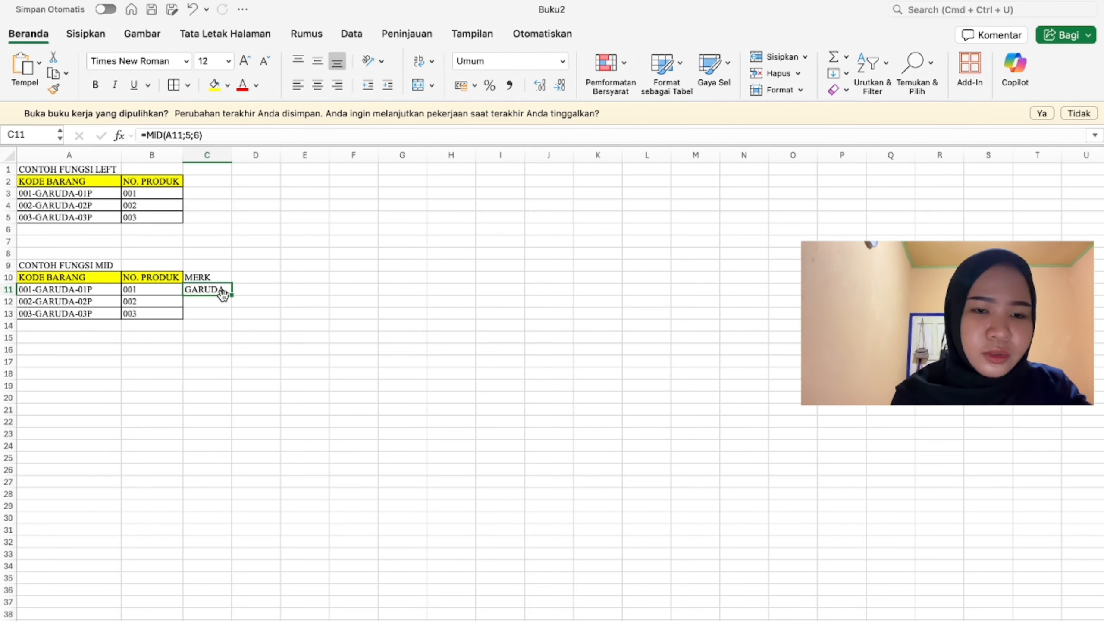
{"action": "left_click_drag", "start_coordinate": [231, 295], "coordinate": [231, 319]}
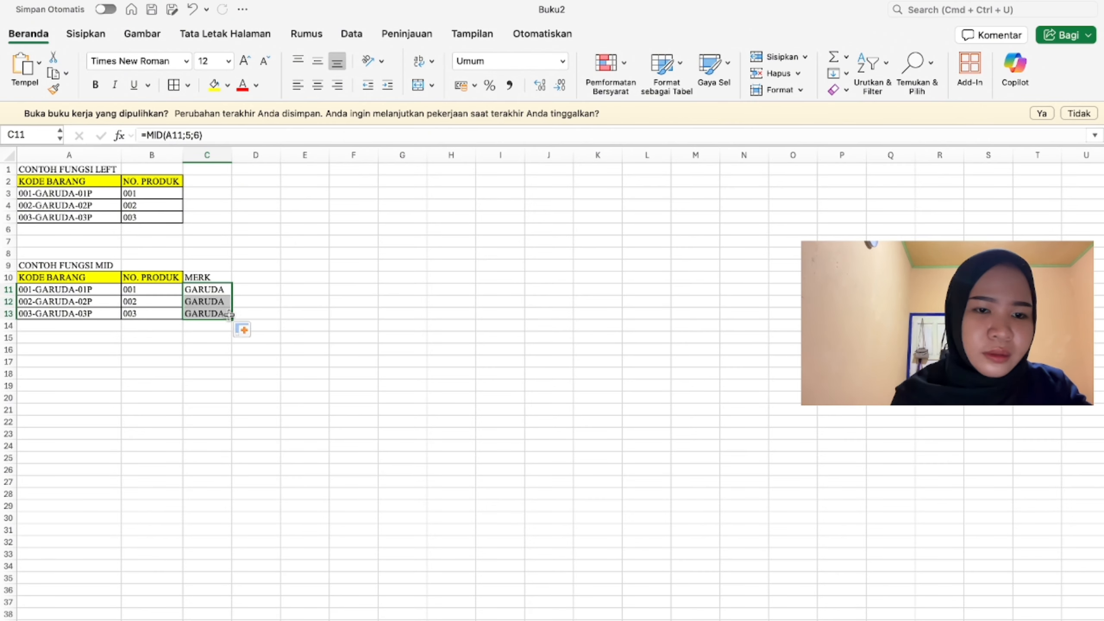
Step: Replace GARUDA with IPHONE in the item code in A13, making it 003-IPHONE-03P
{"action": "left_click", "coordinate": [96, 313]}
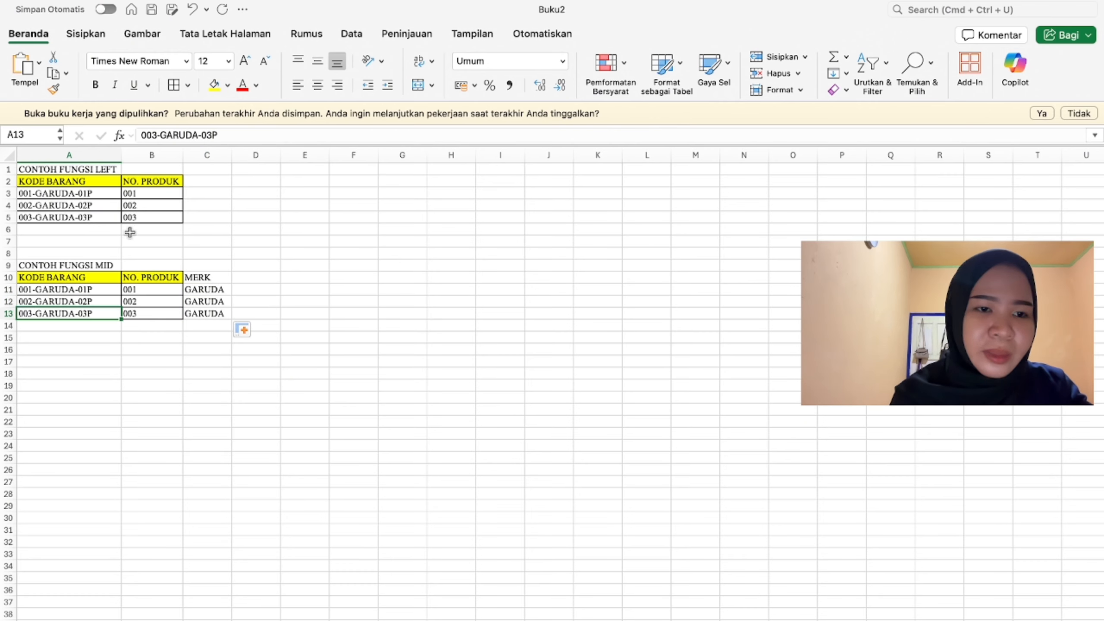
{"action": "left_click", "coordinate": [194, 133]}
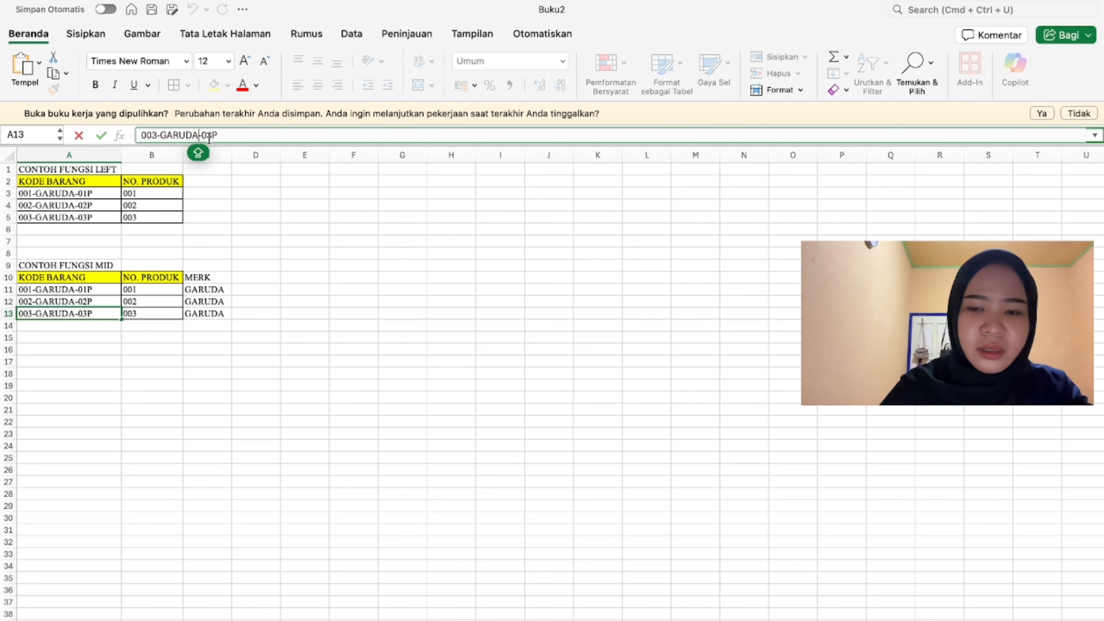
{"action": "key", "text": "BackSpace"}
{"action": "key", "text": "BackSpace"}
{"action": "key", "text": "BackSpace"}
{"action": "key", "text": "BackSpace"}
{"action": "key", "text": "BackSpace"}
{"action": "key", "text": "BackSpace"}
{"action": "type", "text": "IPHONE"}
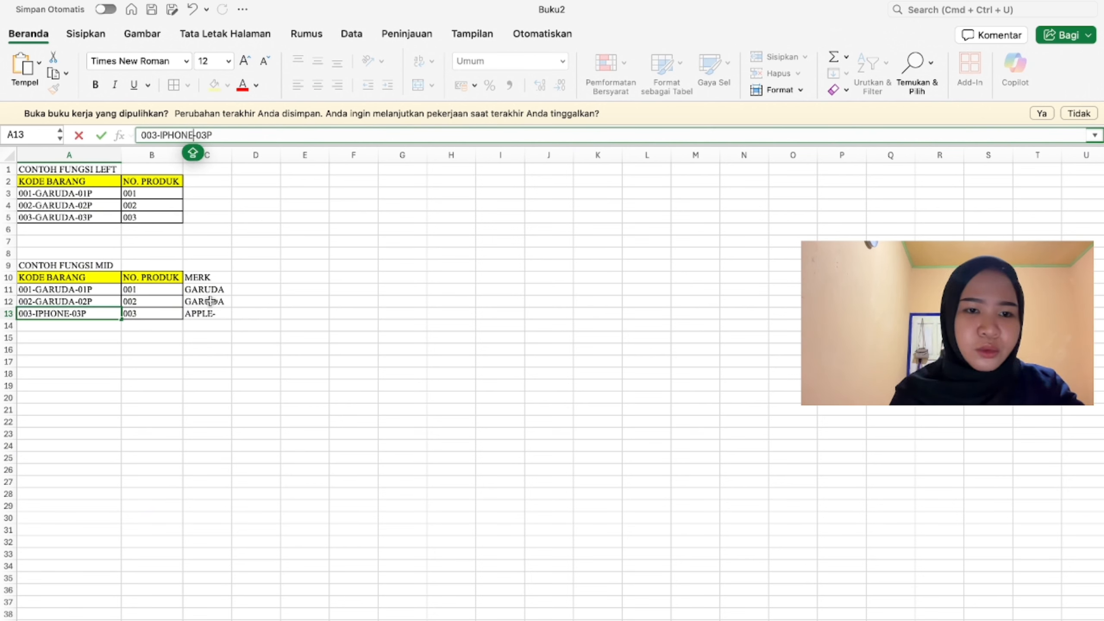
{"action": "key", "text": "Return"}
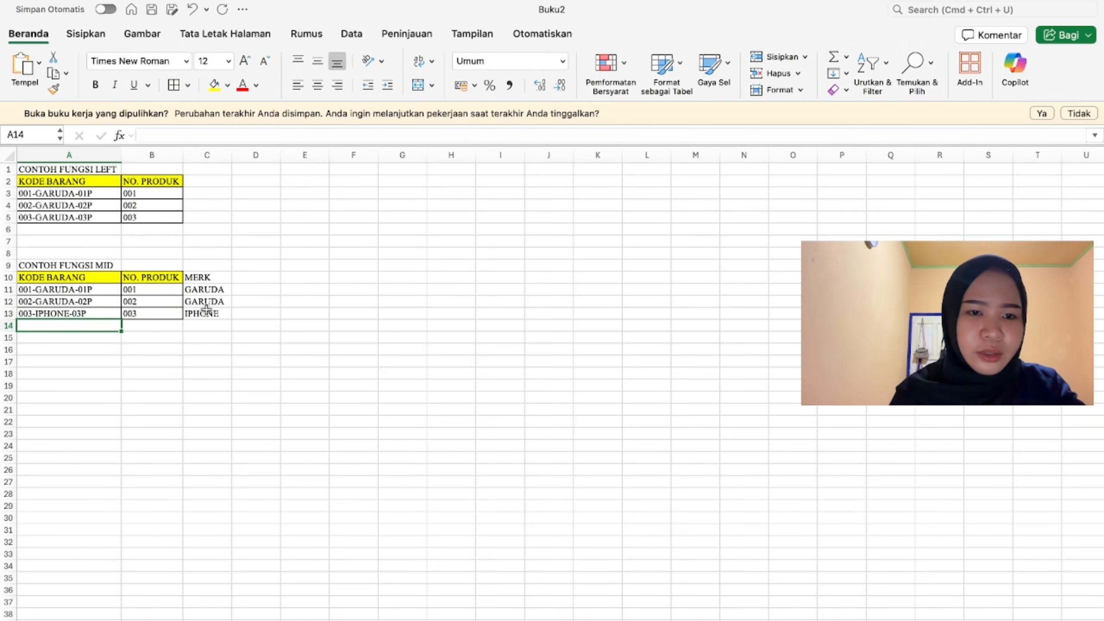
Step: Change the item code in A13 back to 003-GARUDA-03P
{"action": "left_click", "coordinate": [92, 311]}
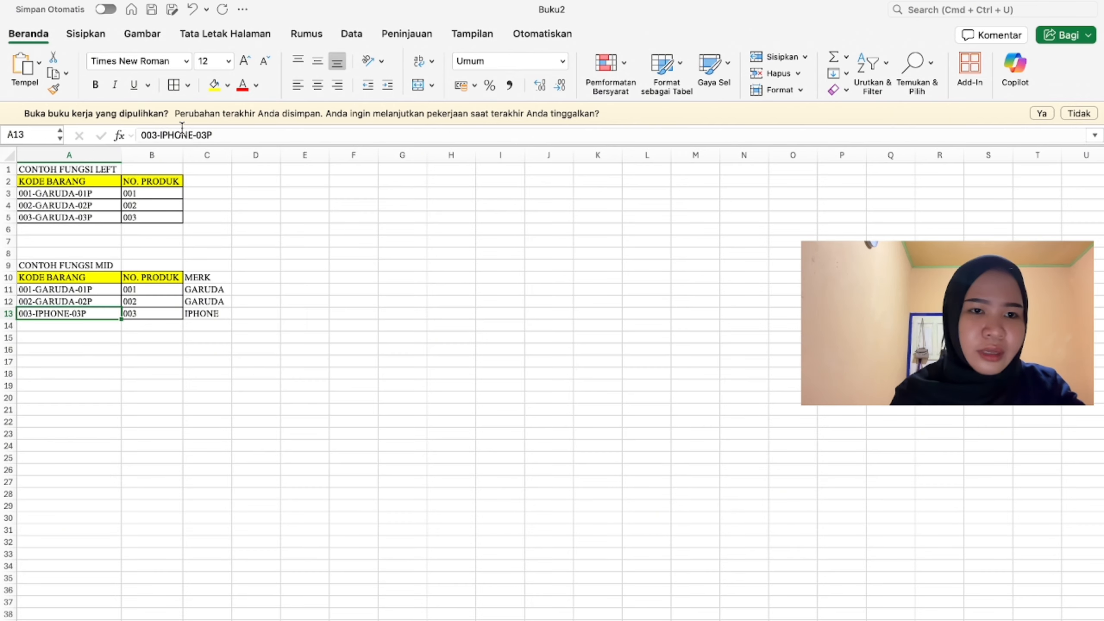
{"action": "left_click", "coordinate": [195, 135]}
{"action": "key", "text": "BackSpace"}
{"action": "key", "text": "BackSpace"}
{"action": "key", "text": "BackSpace"}
{"action": "key", "text": "BackSpace"}
{"action": "key", "text": "BackSpace"}
{"action": "key", "text": "BackSpace"}
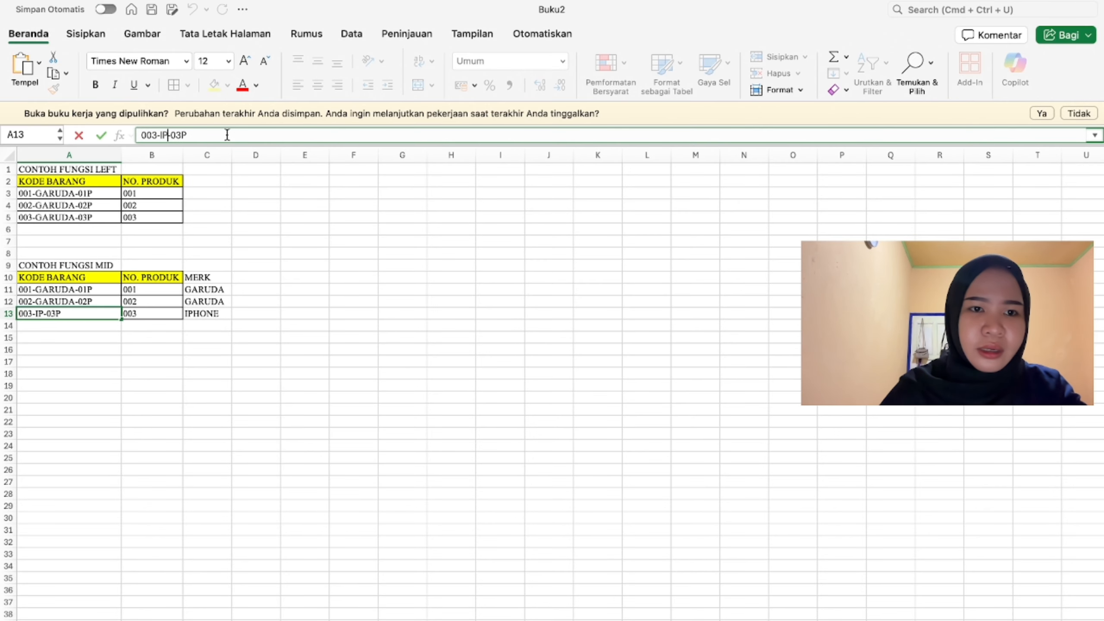
{"action": "type", "text": "GARUDA"}
{"action": "key", "text": "Return"}
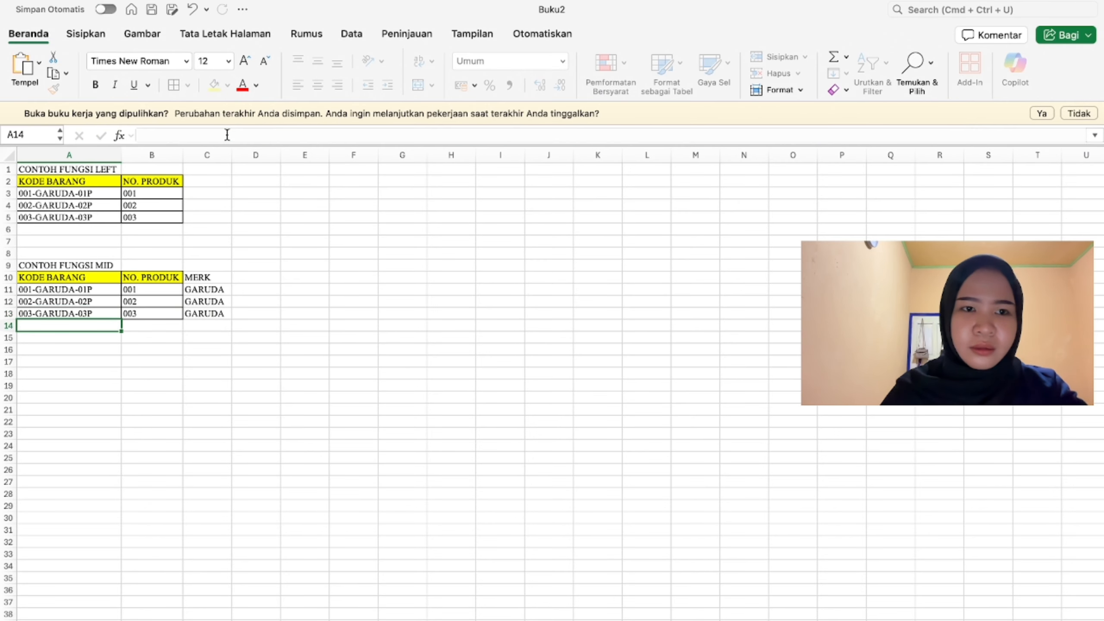
Step: Apply all borders to the MERK column in C10:C13 and fill its header cell C10 with yellow
{"action": "left_click", "coordinate": [215, 276]}
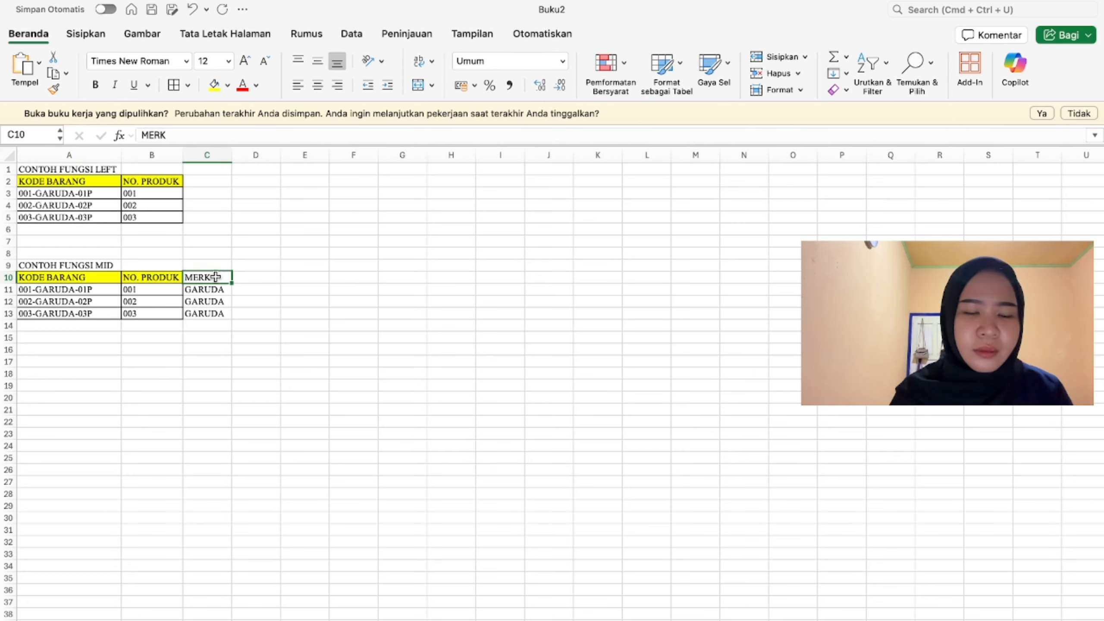
{"action": "left_click", "coordinate": [212, 313]}
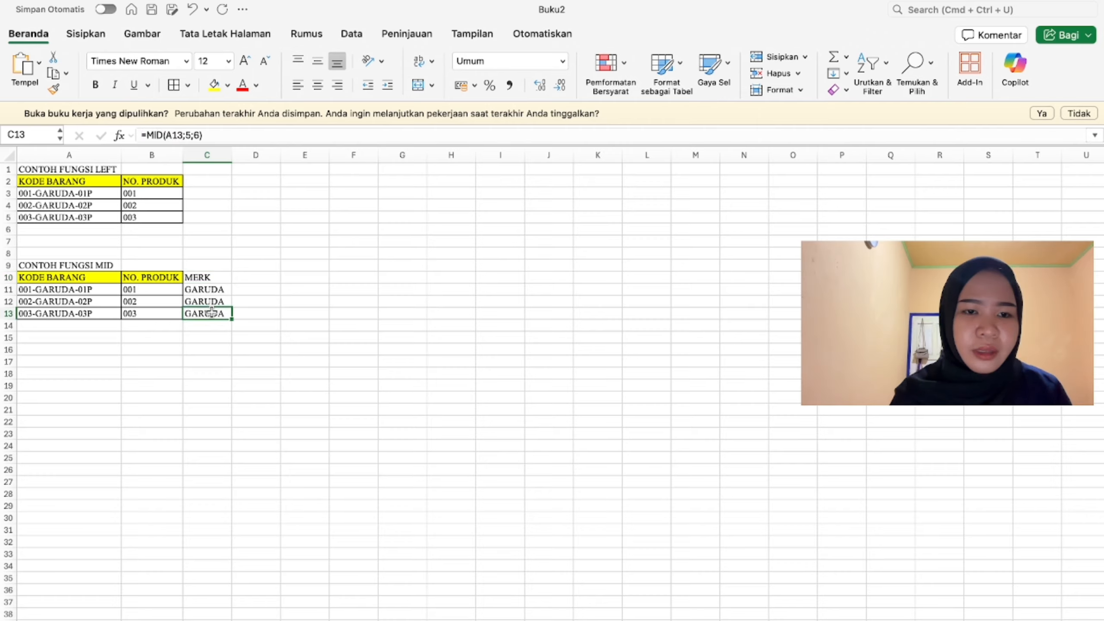
{"action": "left_click_drag", "start_coordinate": [213, 277], "coordinate": [210, 317]}
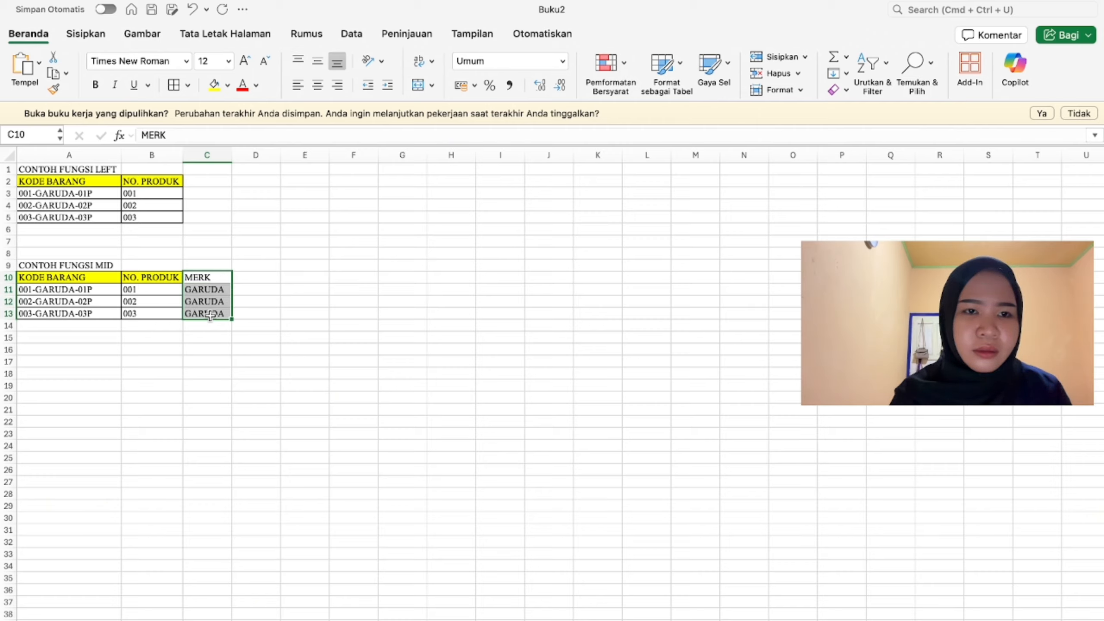
{"action": "left_click", "coordinate": [173, 85]}
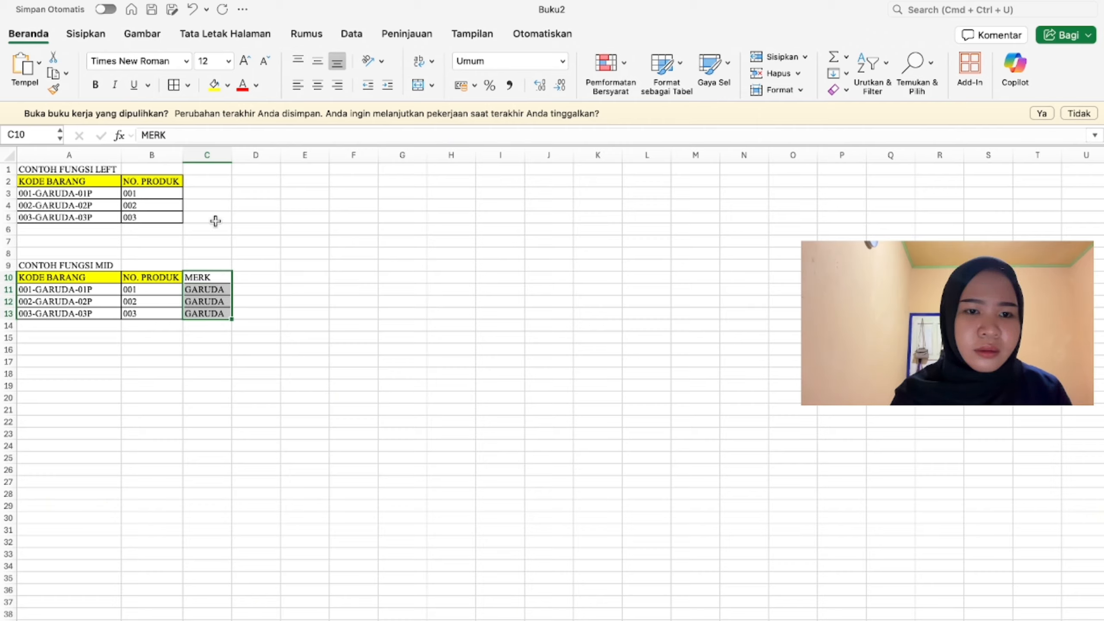
{"action": "left_click", "coordinate": [212, 277]}
{"action": "left_click", "coordinate": [213, 85]}
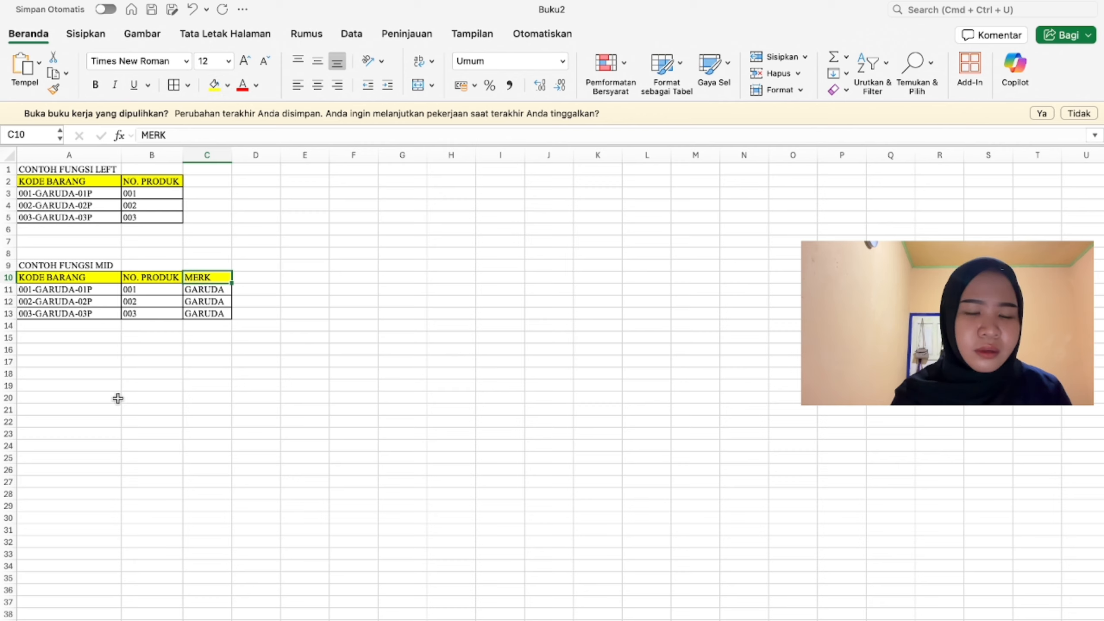
Step: Enter the title CONTOH FUNGSI RIGHT in cell A17
{"action": "left_click", "coordinate": [116, 397]}
{"action": "left_click", "coordinate": [69, 360]}
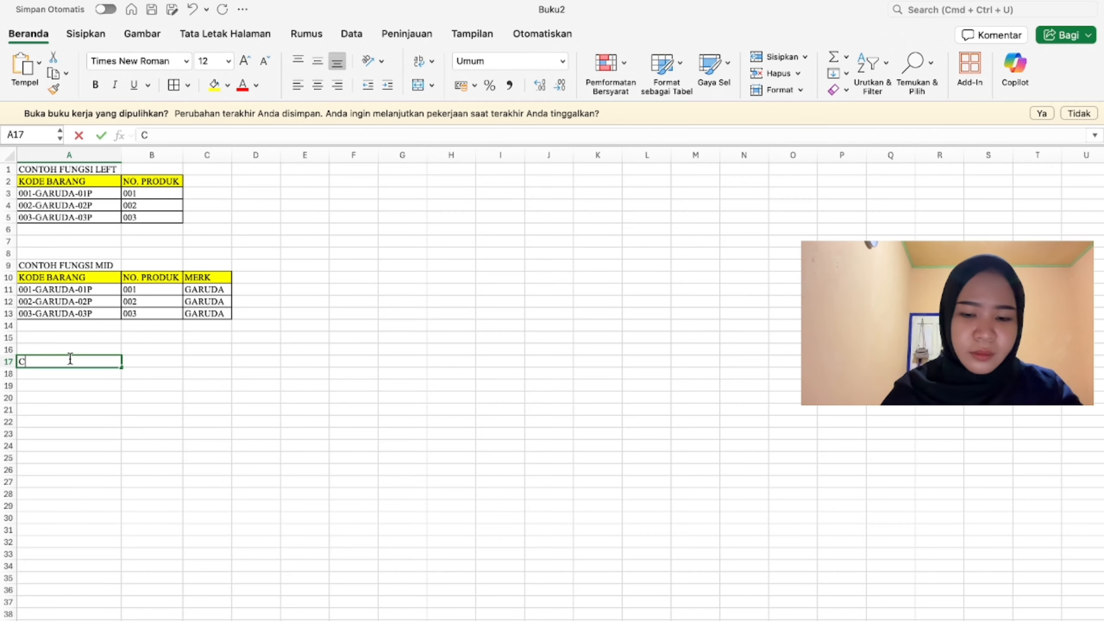
{"action": "type", "text": "CONTOH FU"}
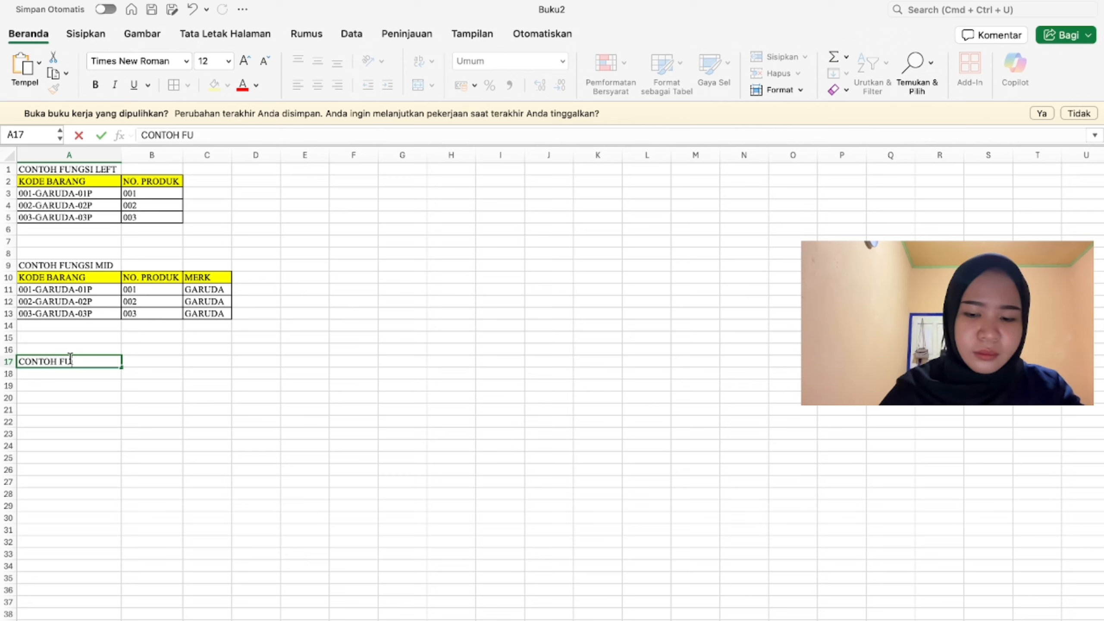
{"action": "type", "text": "NGSI"}
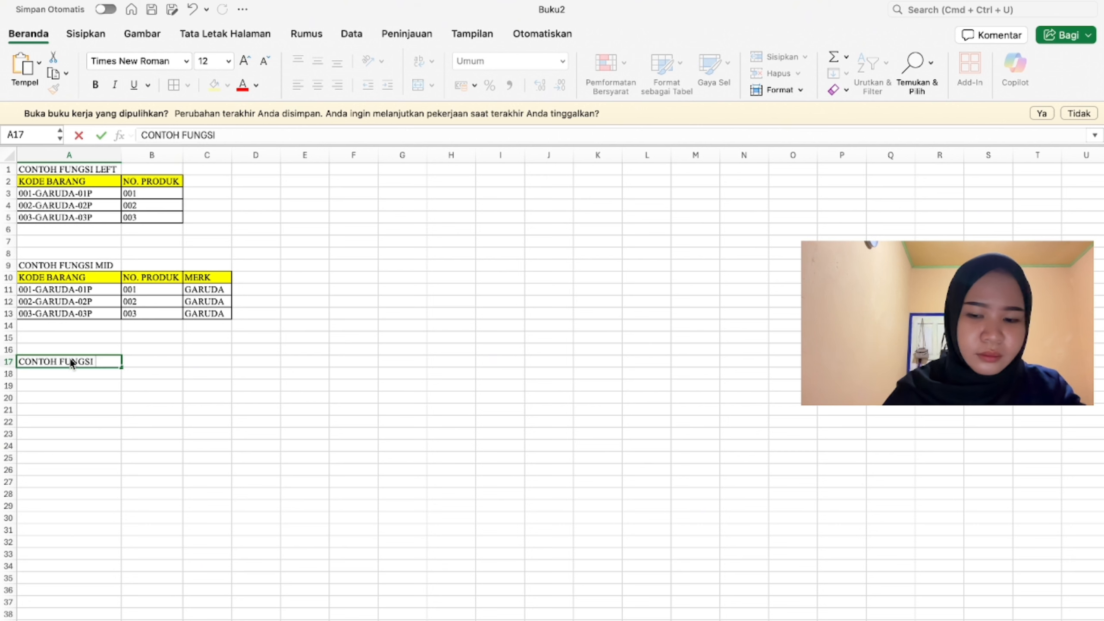
{"action": "type", "text": " RIGHT"}
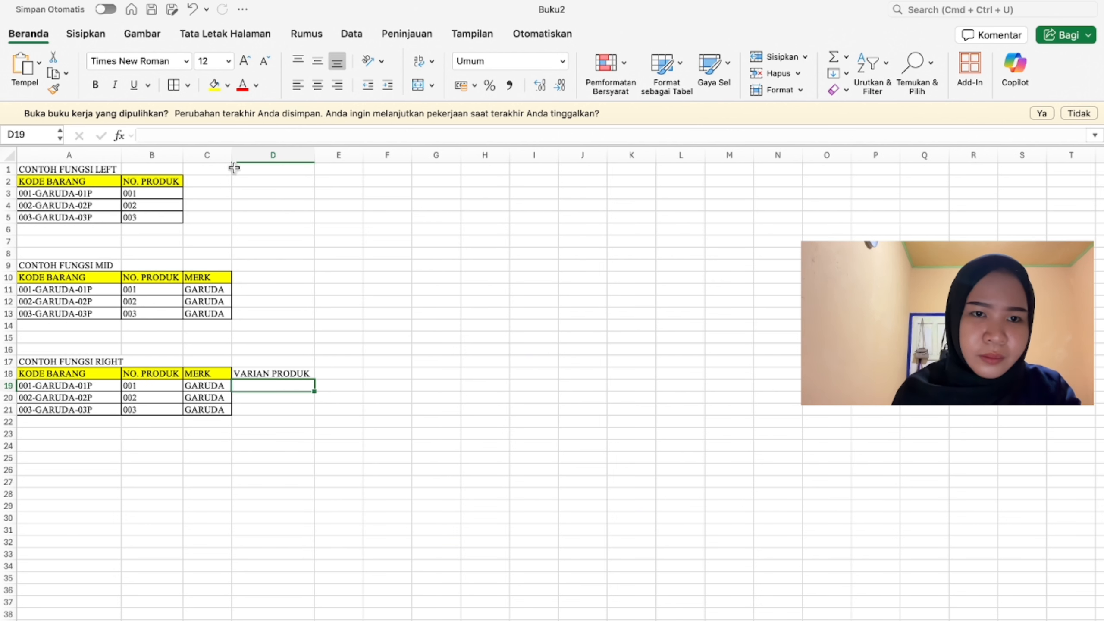
Step: Narrow column C slightly to fit the MERK entries
{"action": "left_click_drag", "start_coordinate": [232, 159], "coordinate": [228, 159]}
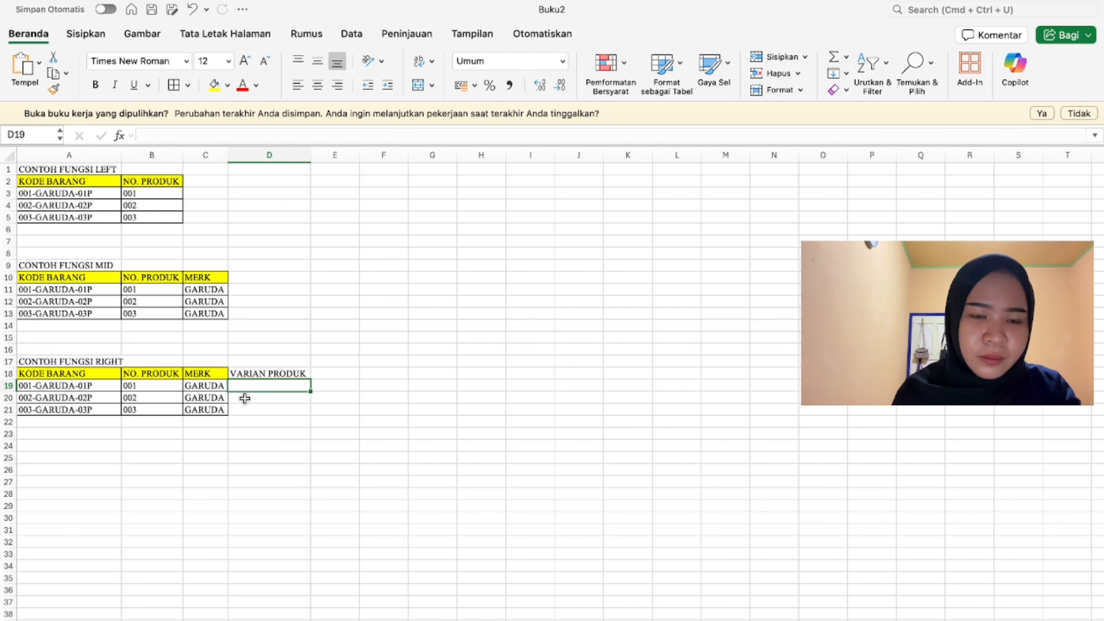
Step: Enter the formula =RIGHT(A19;3) in D19 to extract the product variant from the item code
{"action": "left_click", "coordinate": [245, 394]}
{"action": "left_click", "coordinate": [247, 386]}
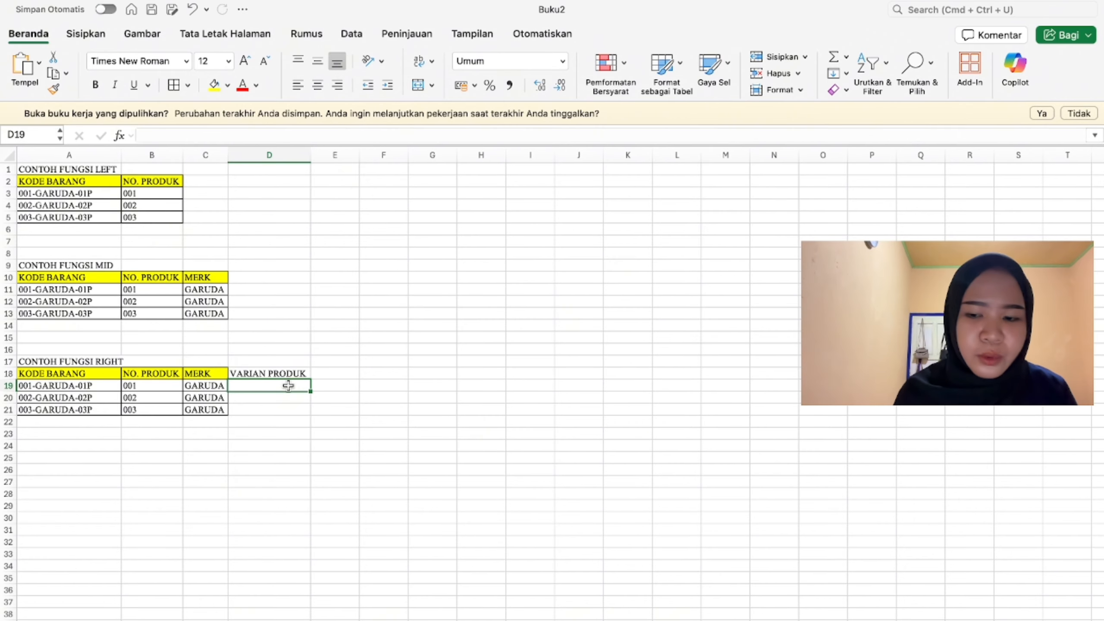
{"action": "type", "text": "="}
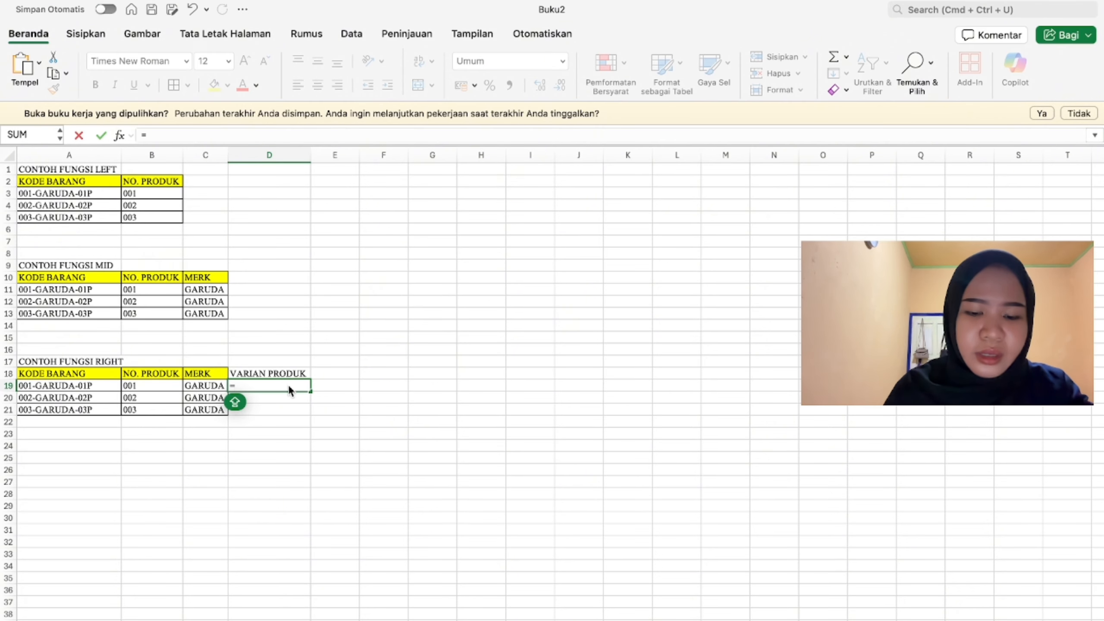
{"action": "type", "text": "RIGH"}
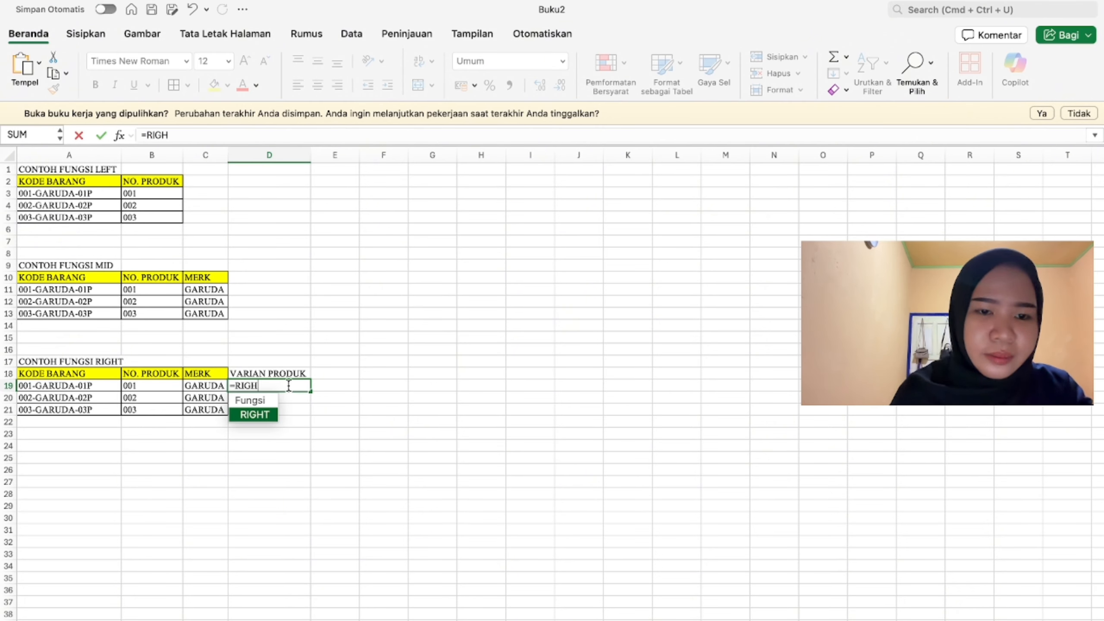
{"action": "double_click", "coordinate": [255, 414]}
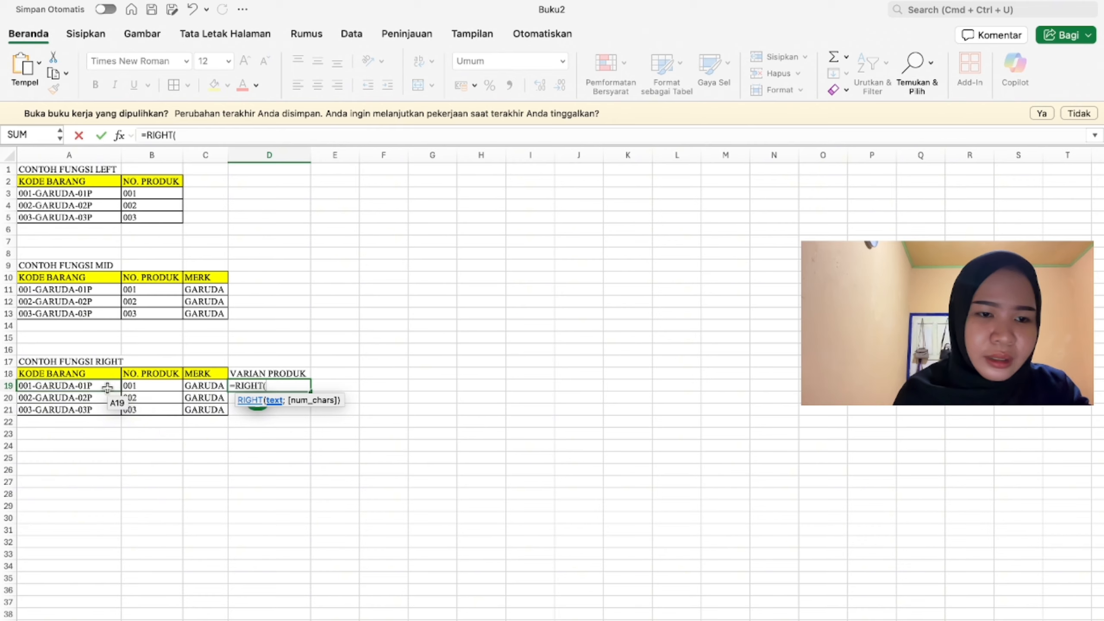
{"action": "left_click", "coordinate": [70, 386]}
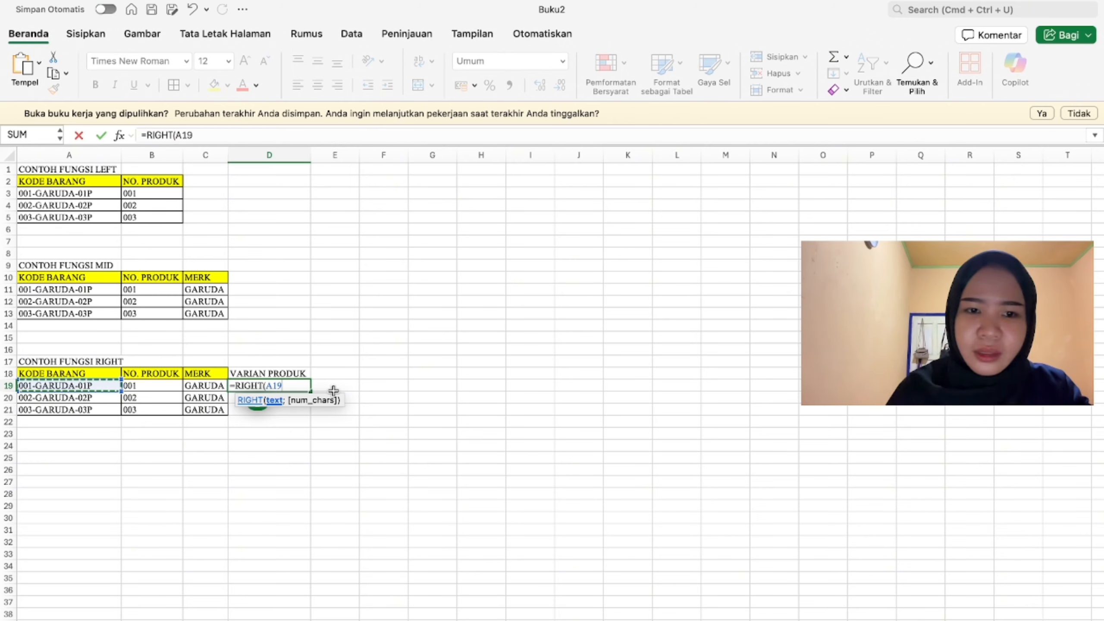
{"action": "type", "text": ";"}
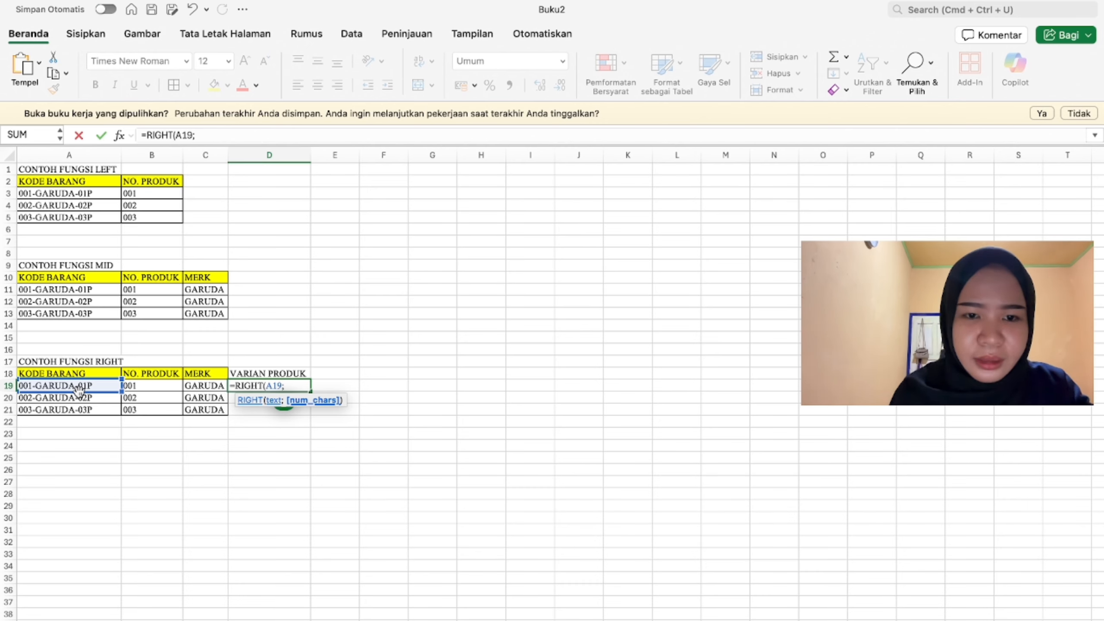
{"action": "type", "text": "3"}
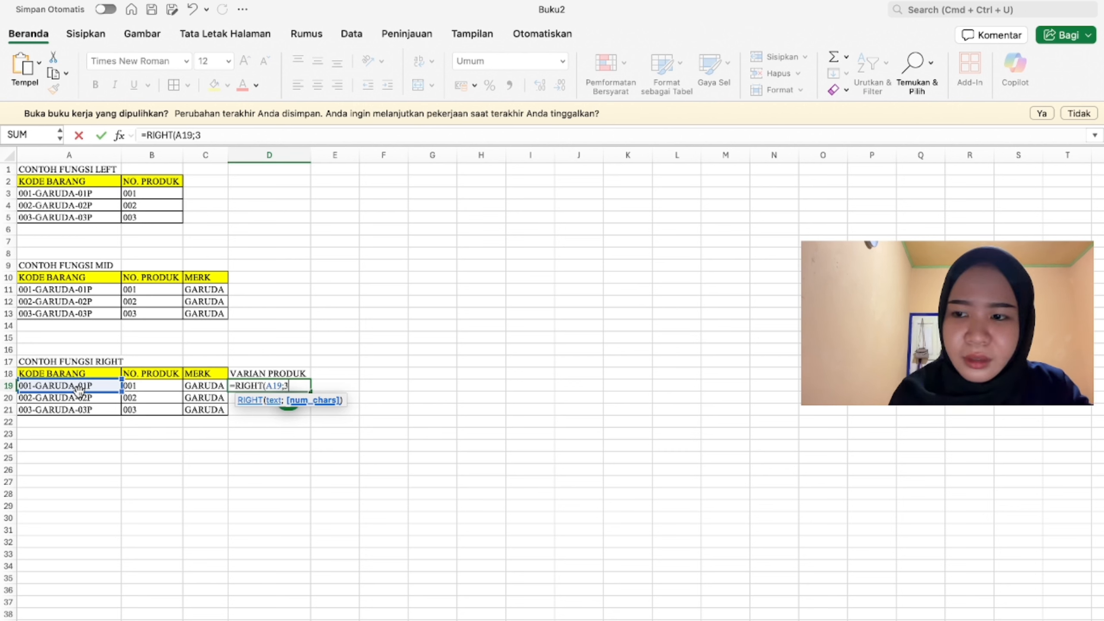
{"action": "key", "text": "Return"}
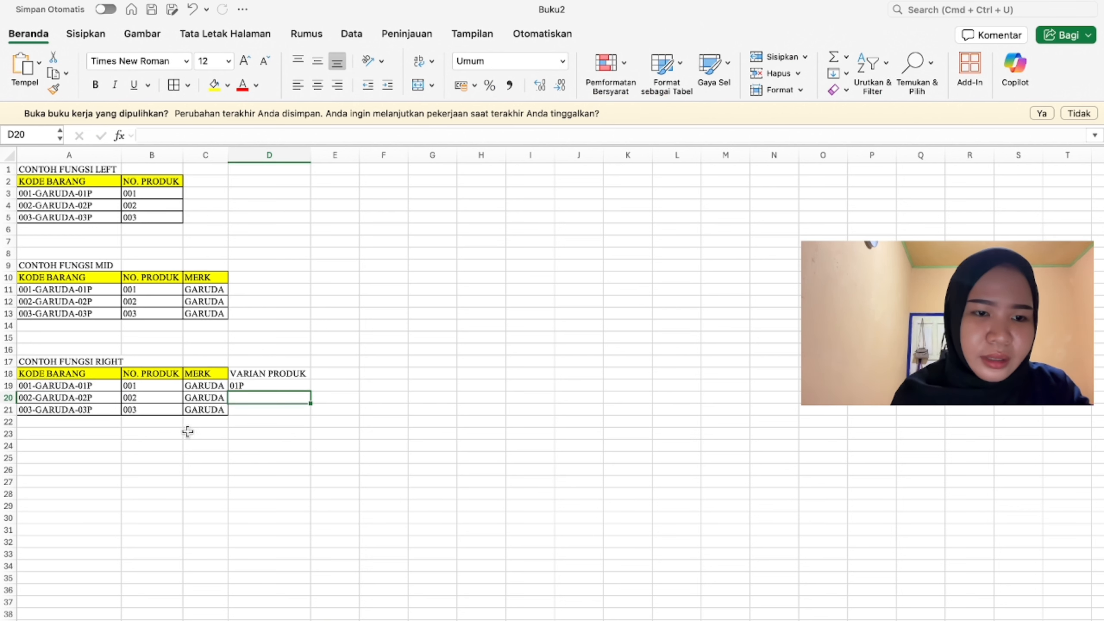
Step: Fill the RIGHT formula from D19 down to D21
{"action": "left_click", "coordinate": [302, 385]}
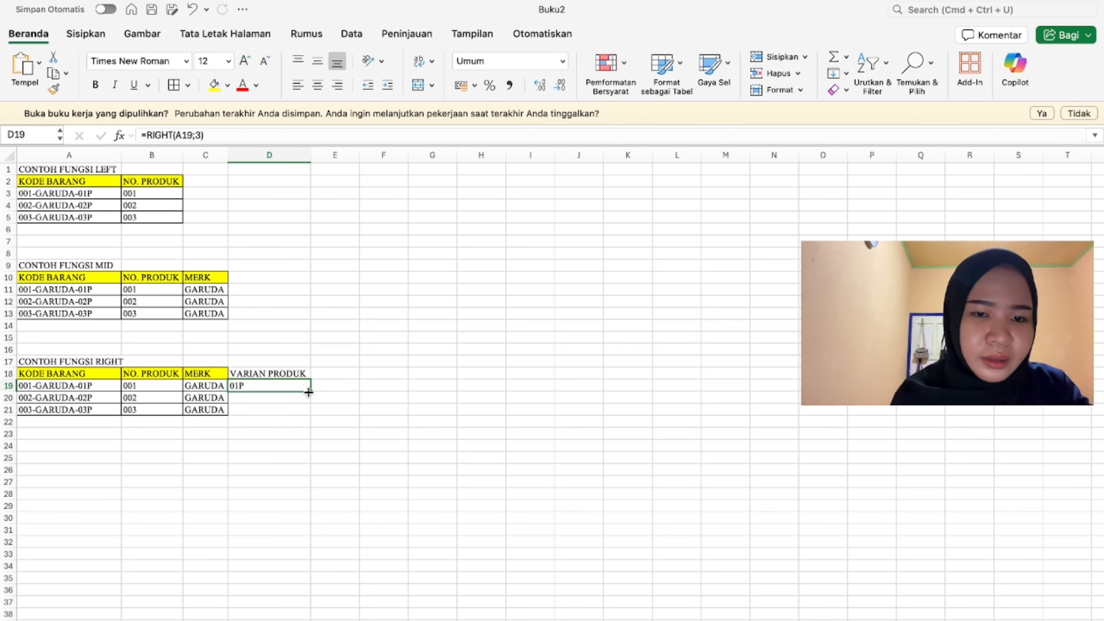
{"action": "left_click_drag", "start_coordinate": [308, 393], "coordinate": [308, 415]}
{"action": "left_click", "coordinate": [179, 457]}
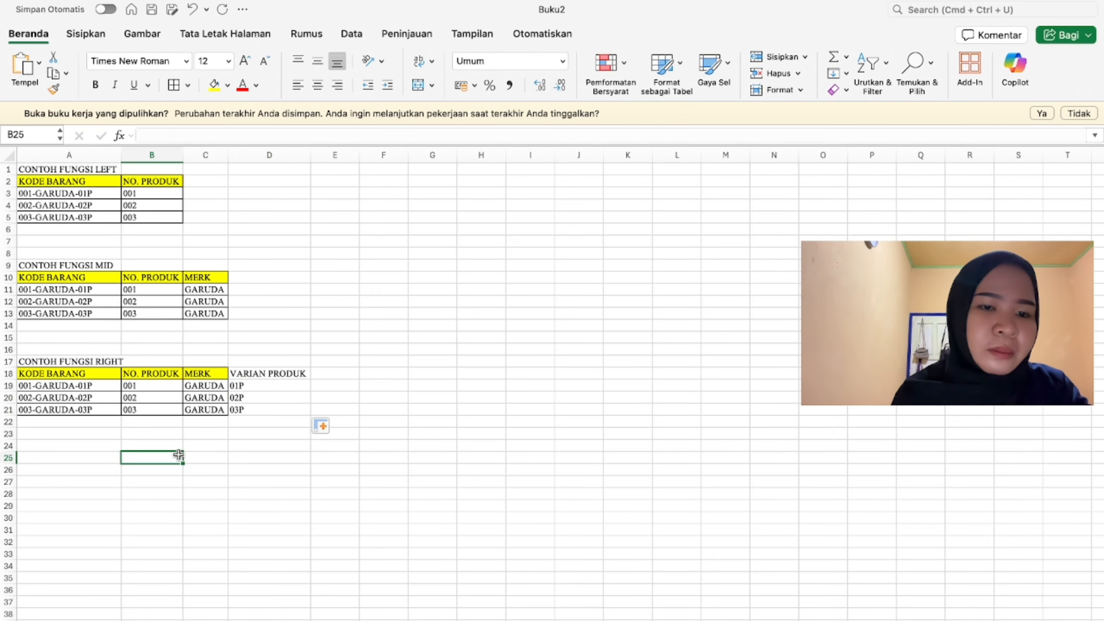
Step: Apply all borders to the VARIAN PRODUK column in D18:D21 and fill its header cell D18 with yellow
{"action": "left_click_drag", "start_coordinate": [257, 374], "coordinate": [259, 414]}
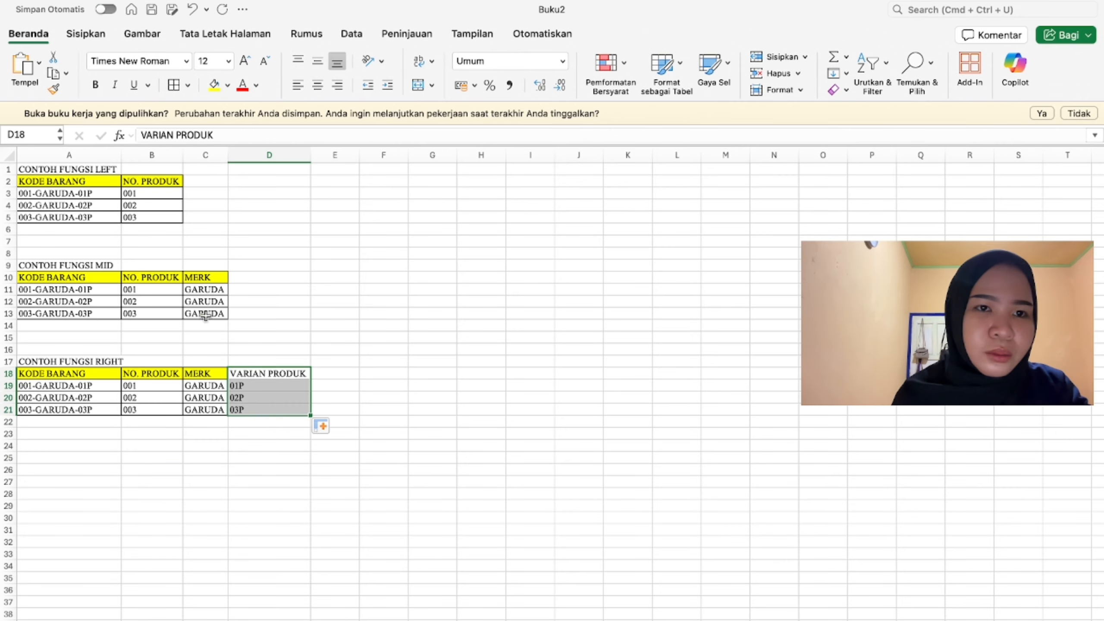
{"action": "left_click", "coordinate": [173, 86]}
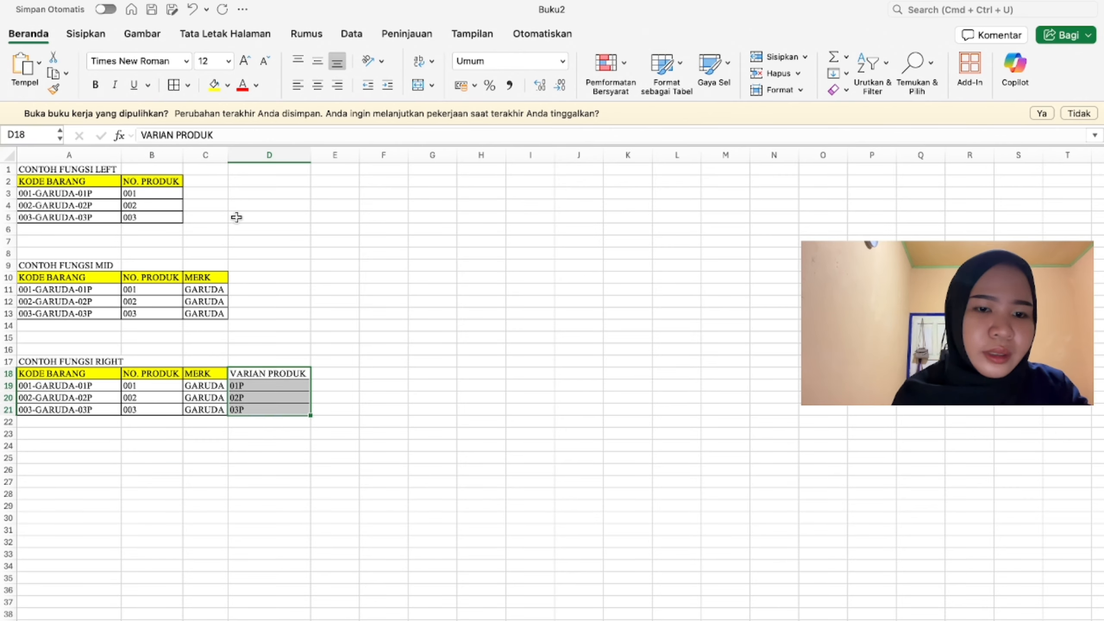
{"action": "left_click", "coordinate": [250, 370]}
{"action": "left_click", "coordinate": [212, 89]}
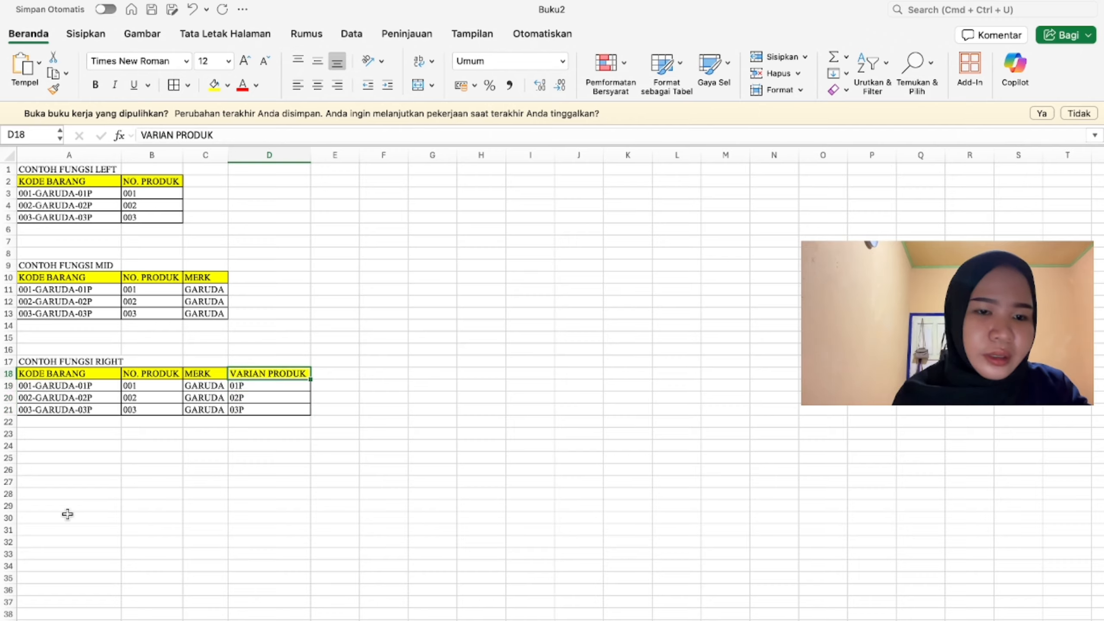
Step: Enter the title PRAKTIK PERTEMUAN KE 5 in cell A25
{"action": "left_click", "coordinate": [63, 457]}
{"action": "type", "text": "PRAKTI"}
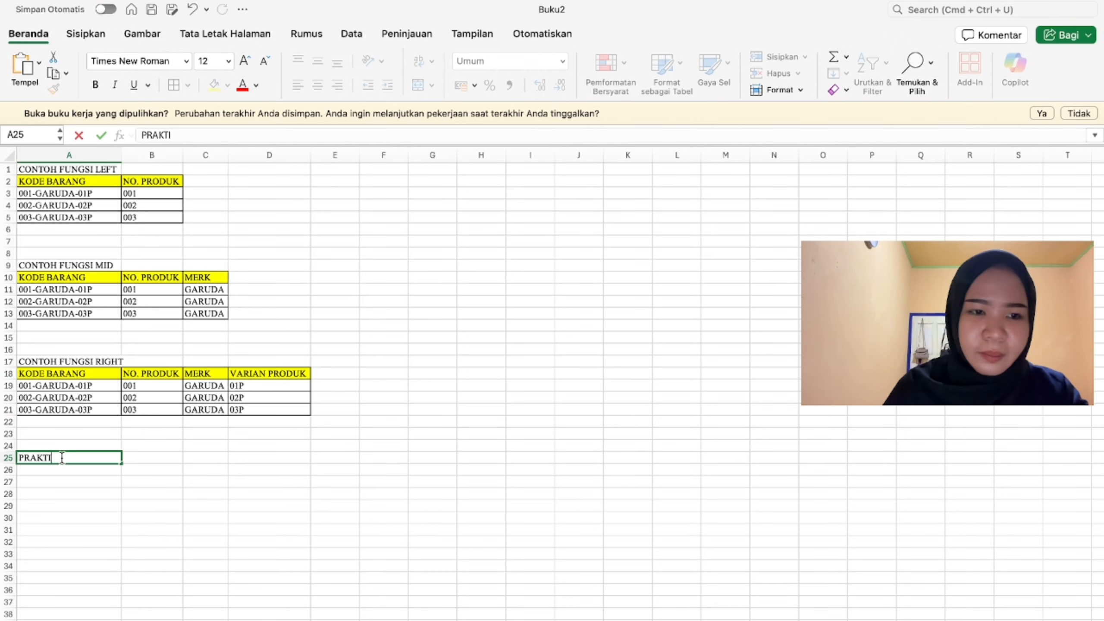
{"action": "type", "text": "K PE"}
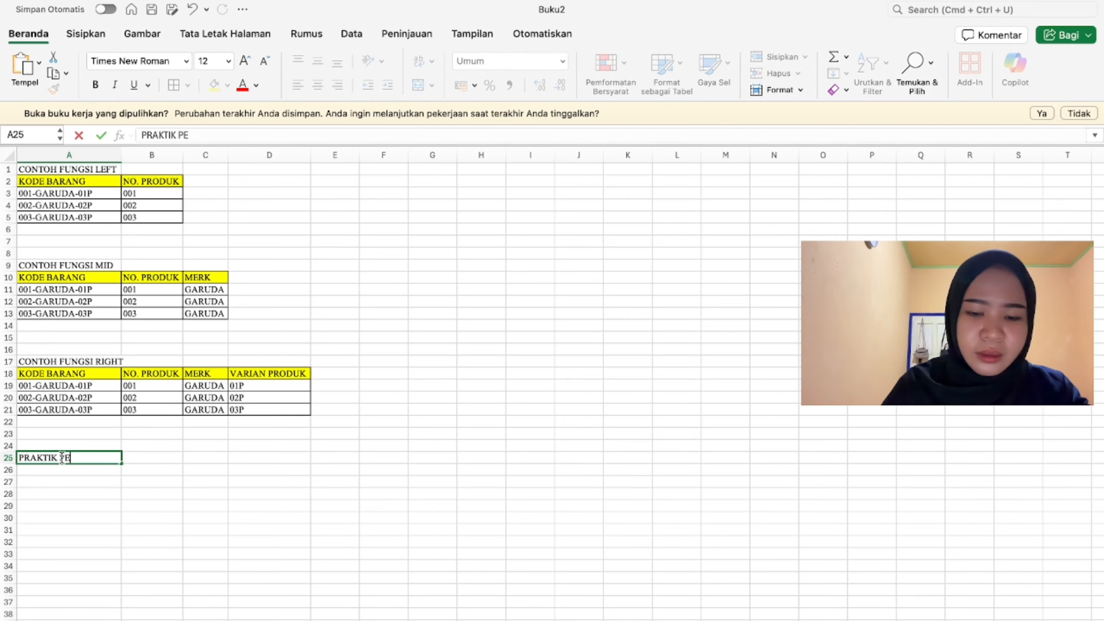
{"action": "type", "text": "RTEMUAN KE"}
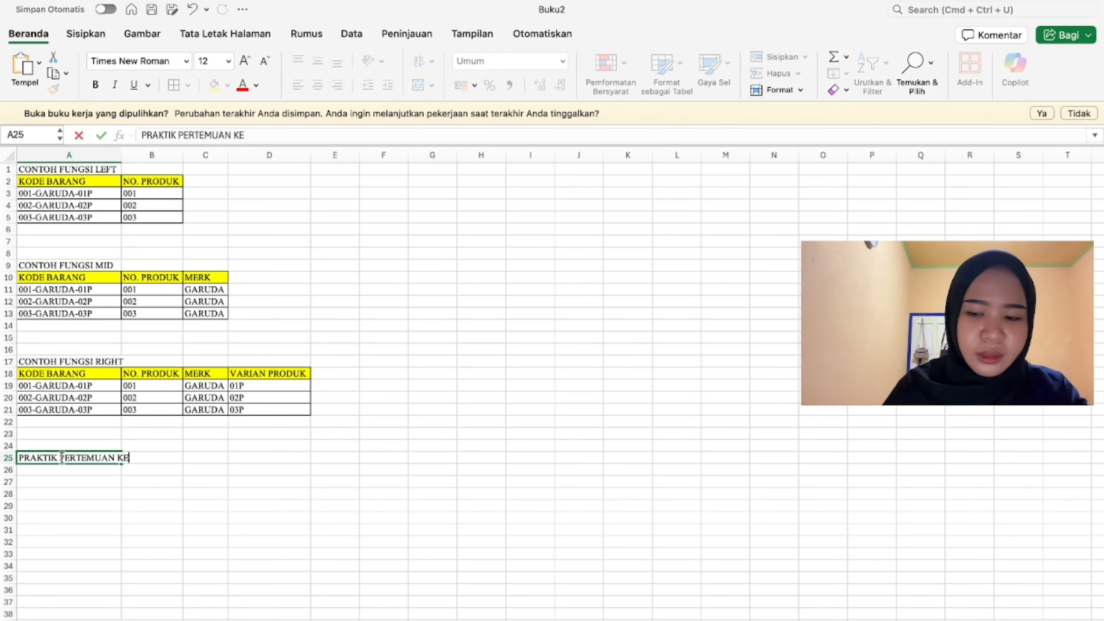
{"action": "type", "text": " 4"}
{"action": "key", "text": "BackSpace"}
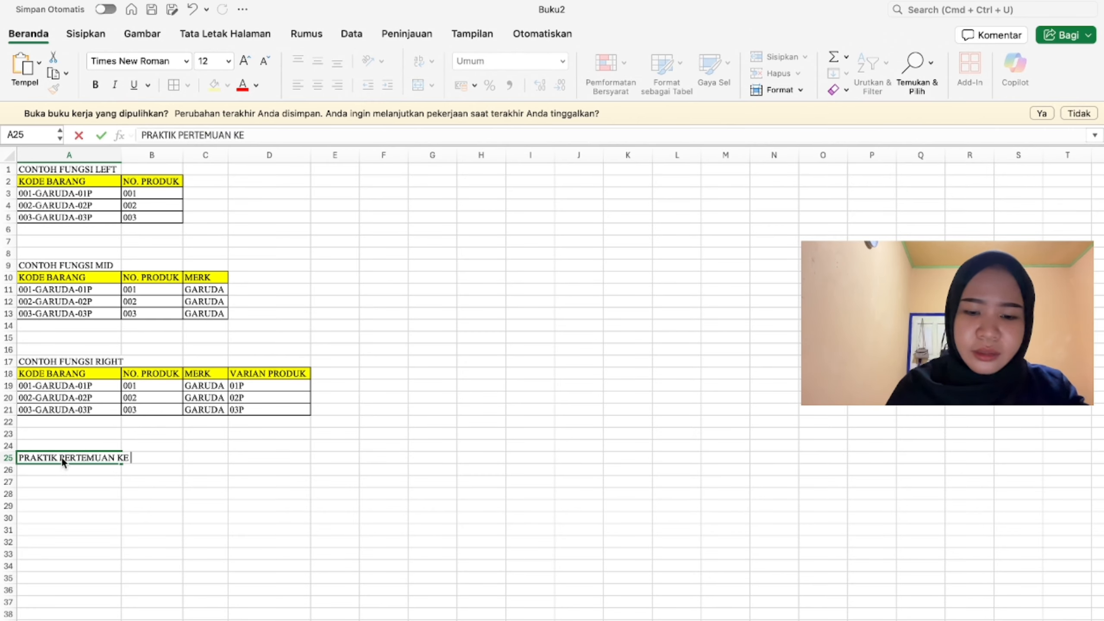
{"action": "type", "text": "5"}
{"action": "key", "text": "Return"}
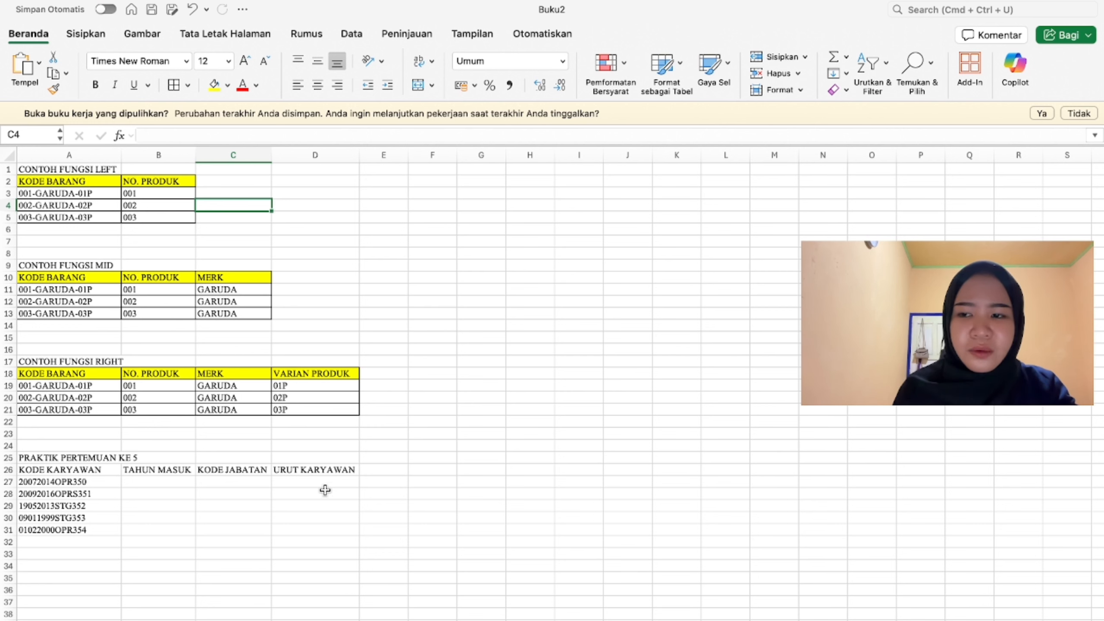
Step: Enter =LEFT(A27;8) in B27 under TAHUN MASUK and fill the formula down to B31
{"action": "left_click", "coordinate": [154, 485]}
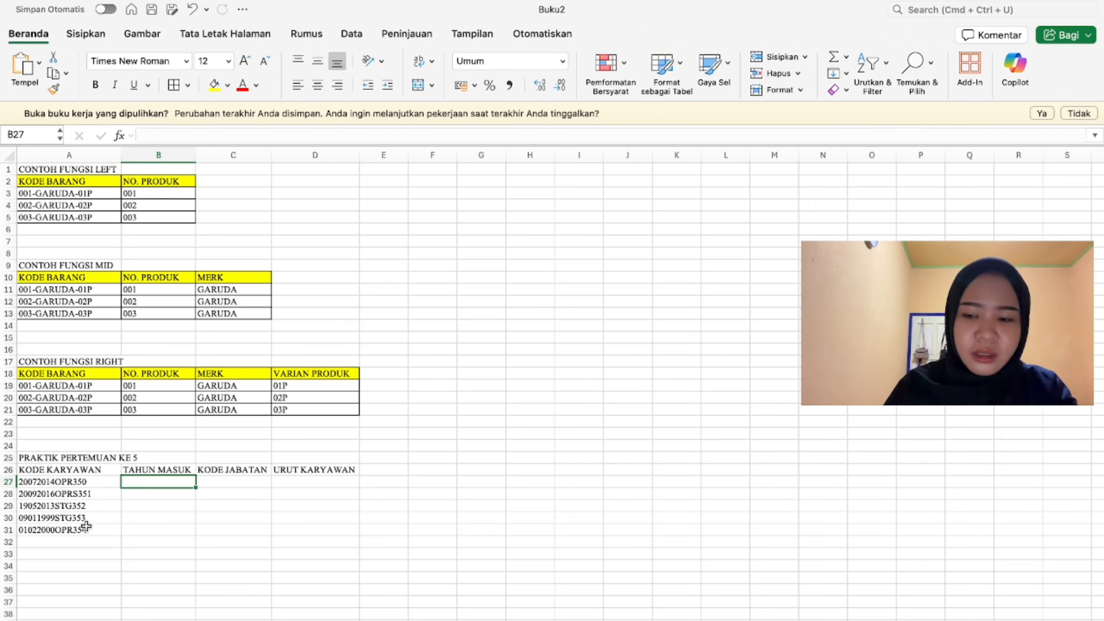
{"action": "type", "text": "="}
{"action": "key", "text": "Caps_Lock"}
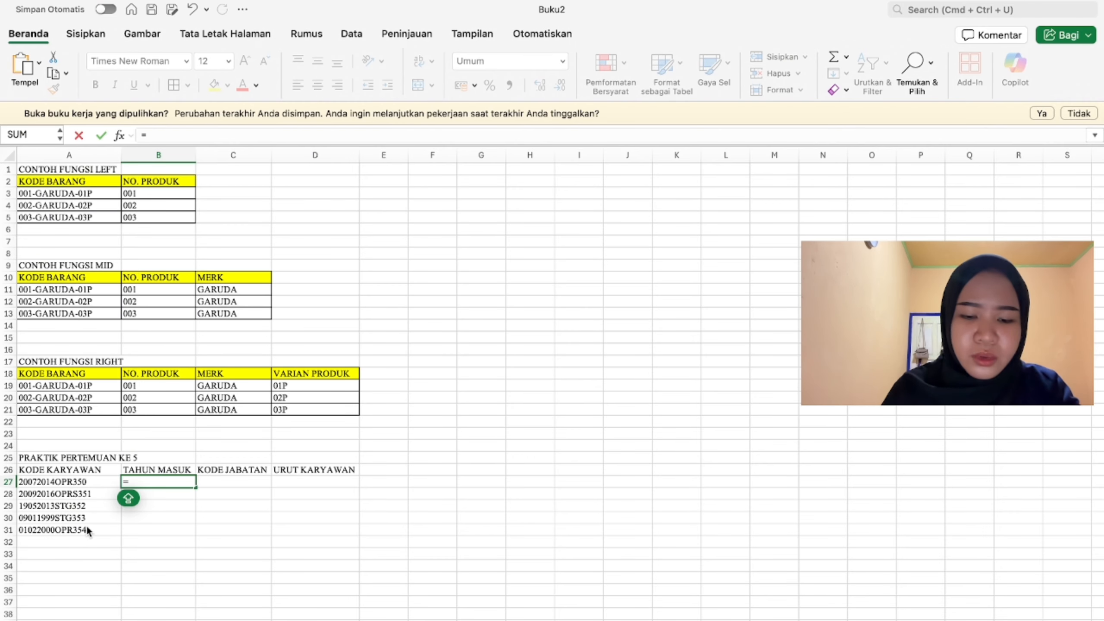
{"action": "type", "text": "LEFT"}
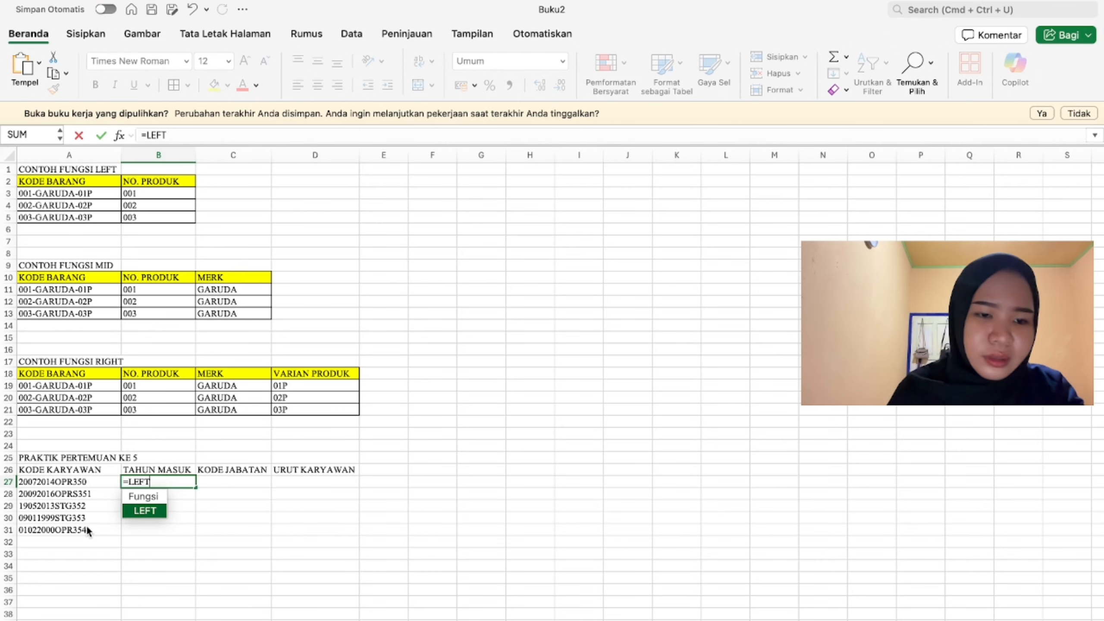
{"action": "double_click", "coordinate": [144, 509]}
{"action": "left_click", "coordinate": [89, 483]}
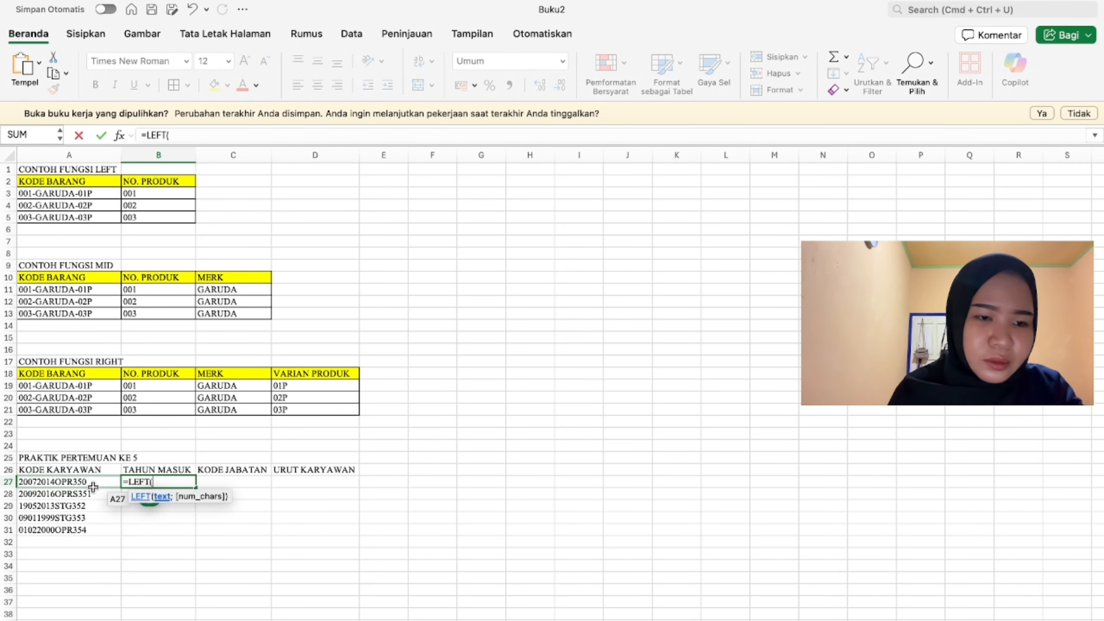
{"action": "type", "text": ";"}
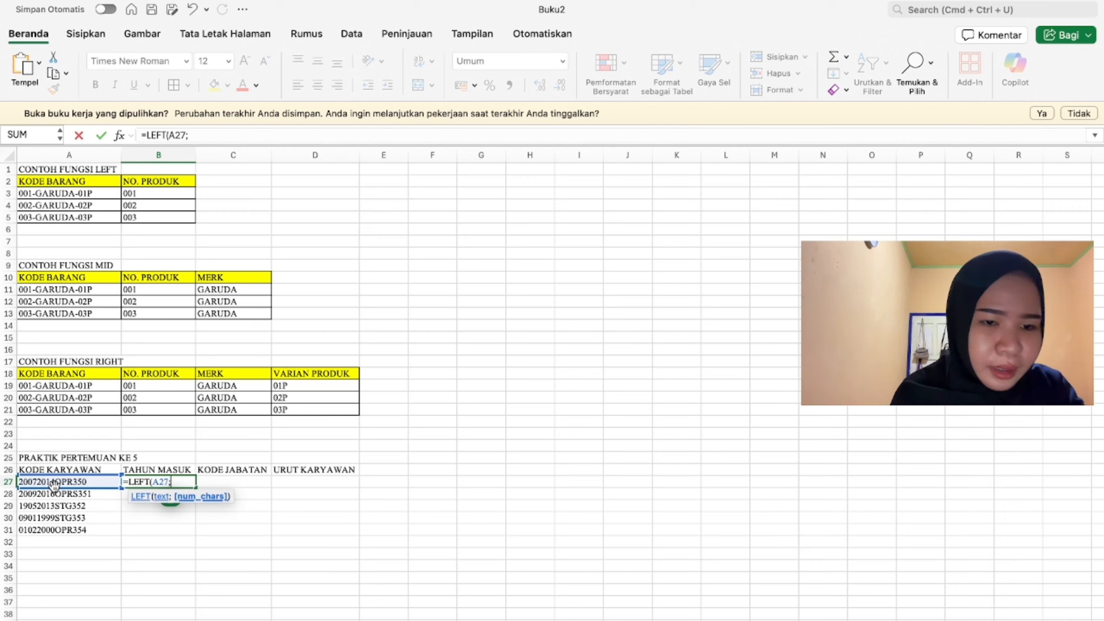
{"action": "type", "text": "8"}
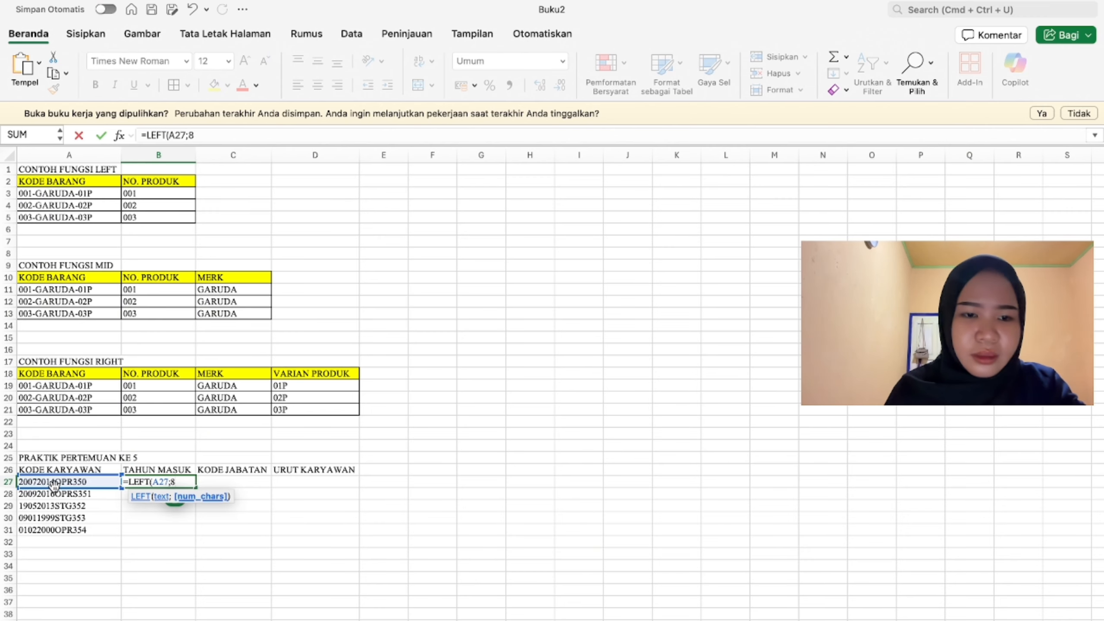
{"action": "key", "text": "Return"}
{"action": "left_click", "coordinate": [164, 478]}
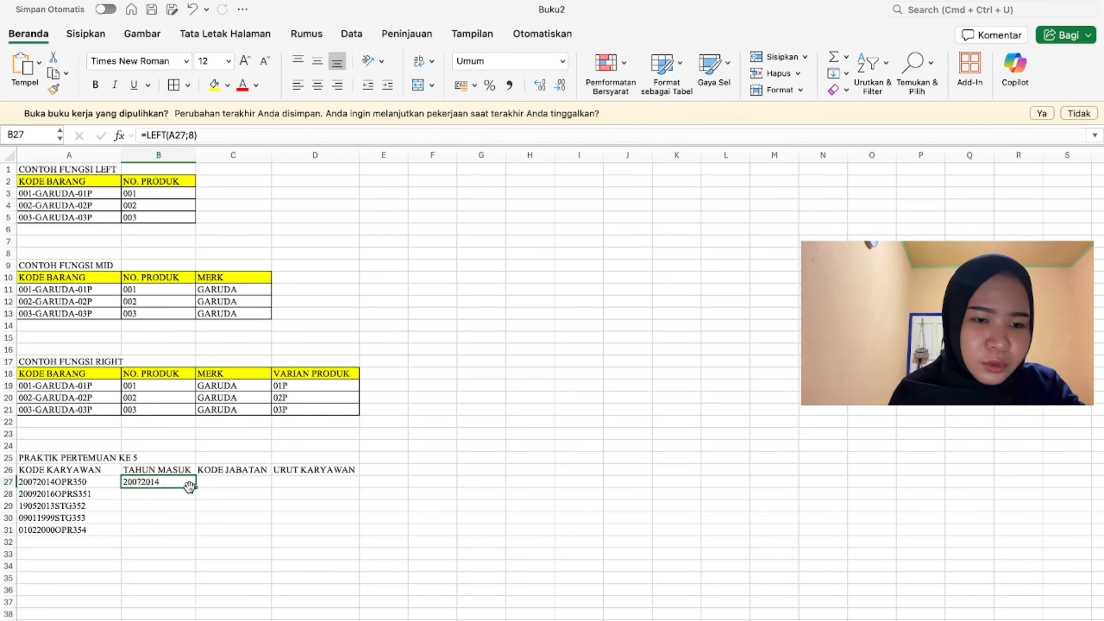
{"action": "left_click_drag", "start_coordinate": [195, 488], "coordinate": [194, 535]}
Step: Enter the formula =MID(A27;9;3) in C27 to extract the position code under KODE JABATAN
{"action": "left_click", "coordinate": [254, 484]}
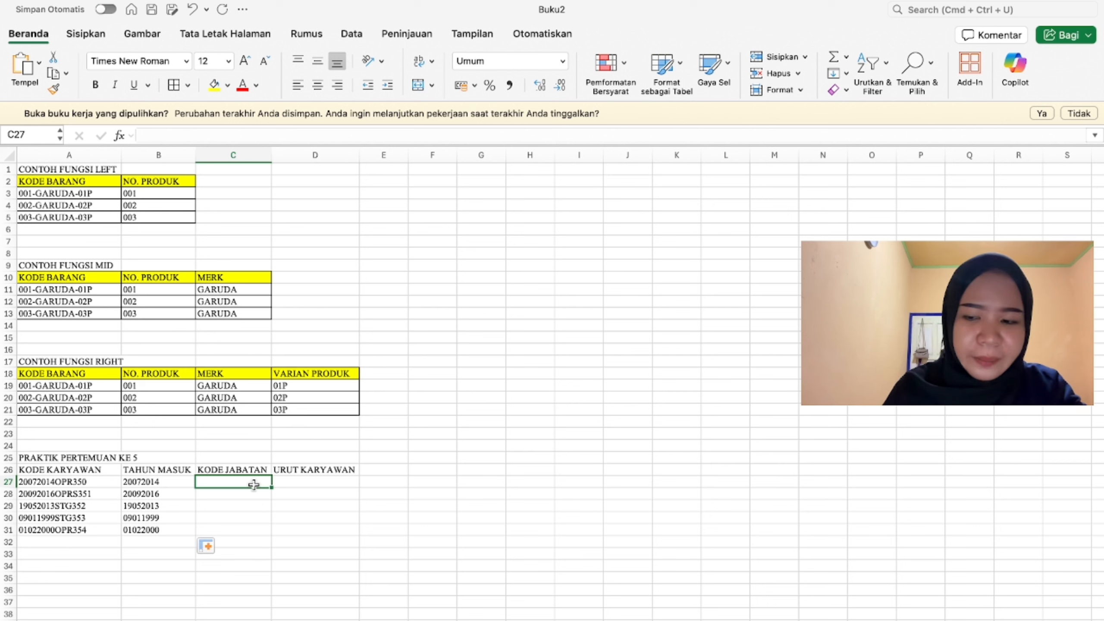
{"action": "type", "text": "=MID"}
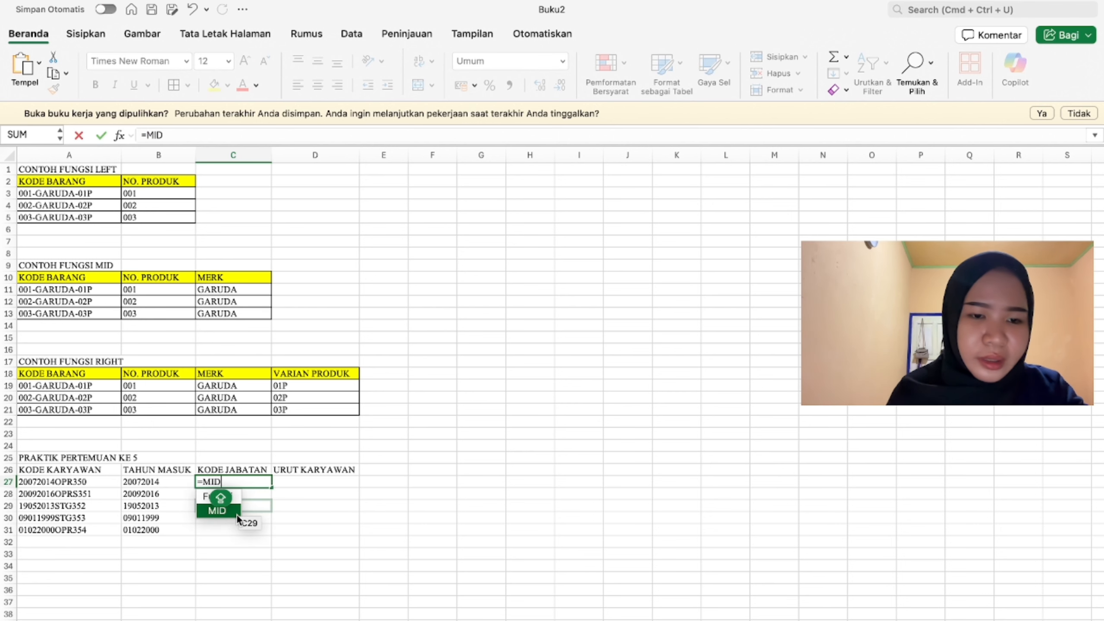
{"action": "type", "text": "("}
{"action": "left_click", "coordinate": [96, 483]}
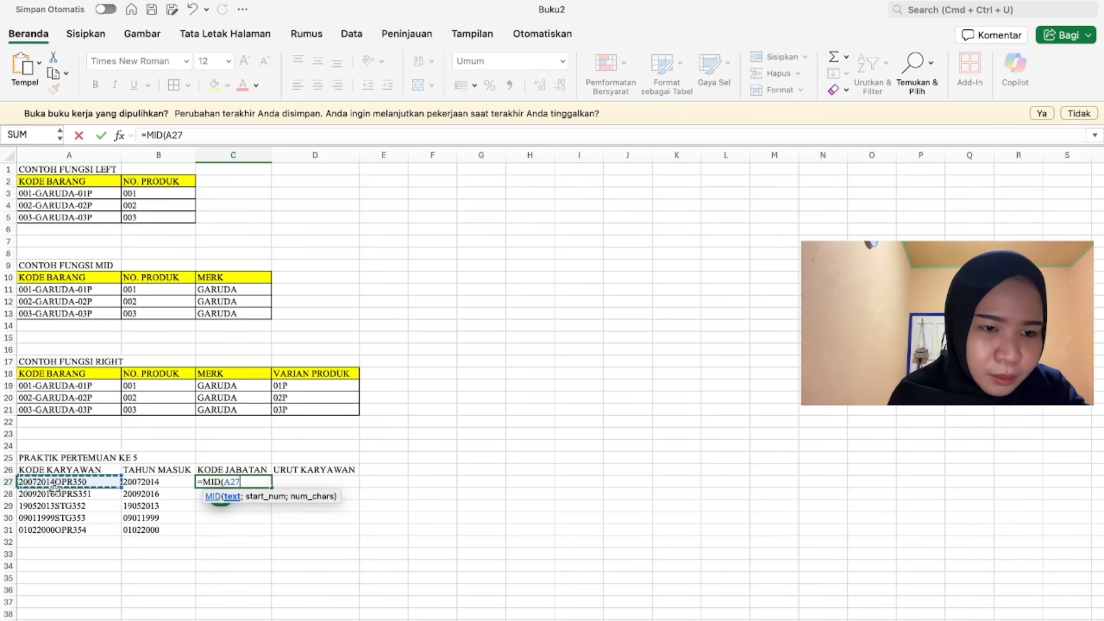
{"action": "type", "text": ";9"}
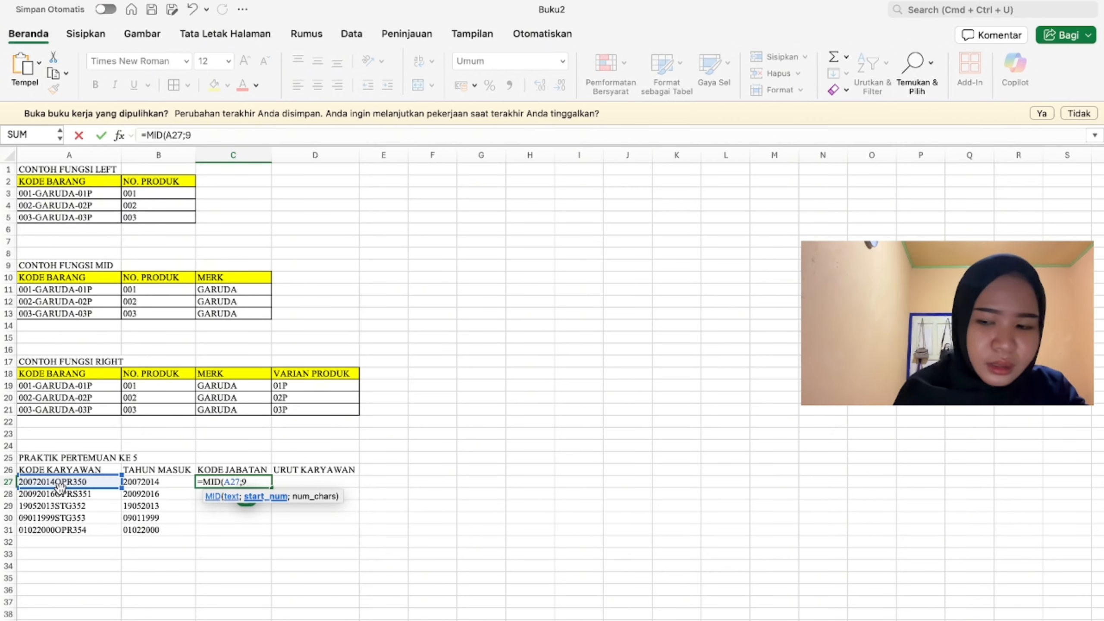
{"action": "type", "text": ";"}
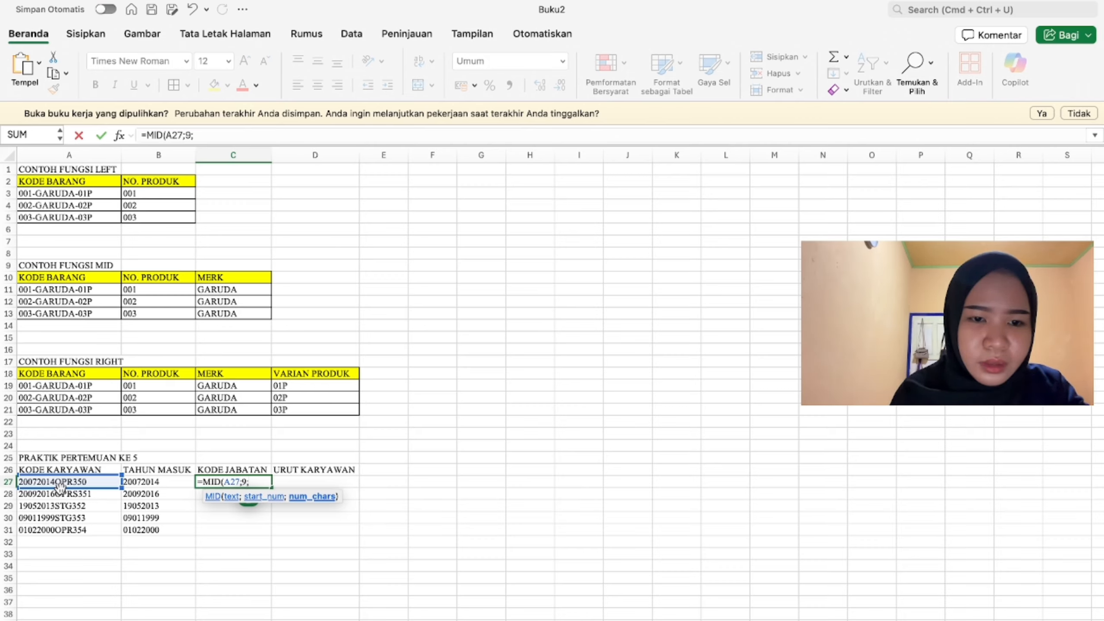
{"action": "type", "text": "3)"}
{"action": "key", "text": "Return"}
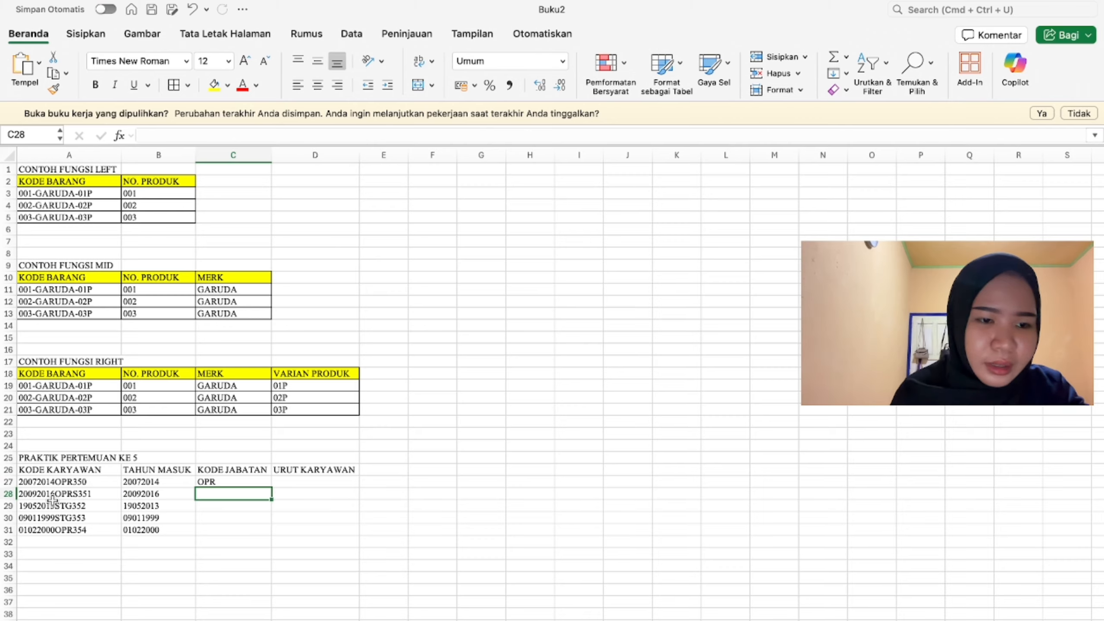
Step: Enter =MID(A28;9;4) in C28 to extract the four-letter position code under KODE JABATAN
{"action": "type", "text": "=MID"}
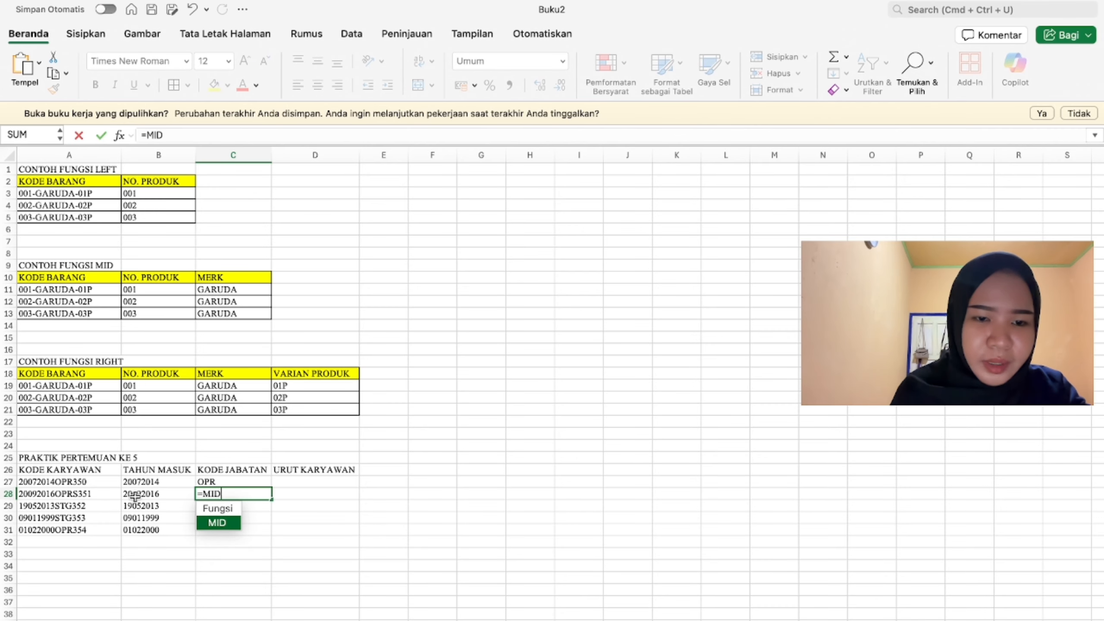
{"action": "double_click", "coordinate": [217, 523]}
{"action": "left_click", "coordinate": [102, 493]}
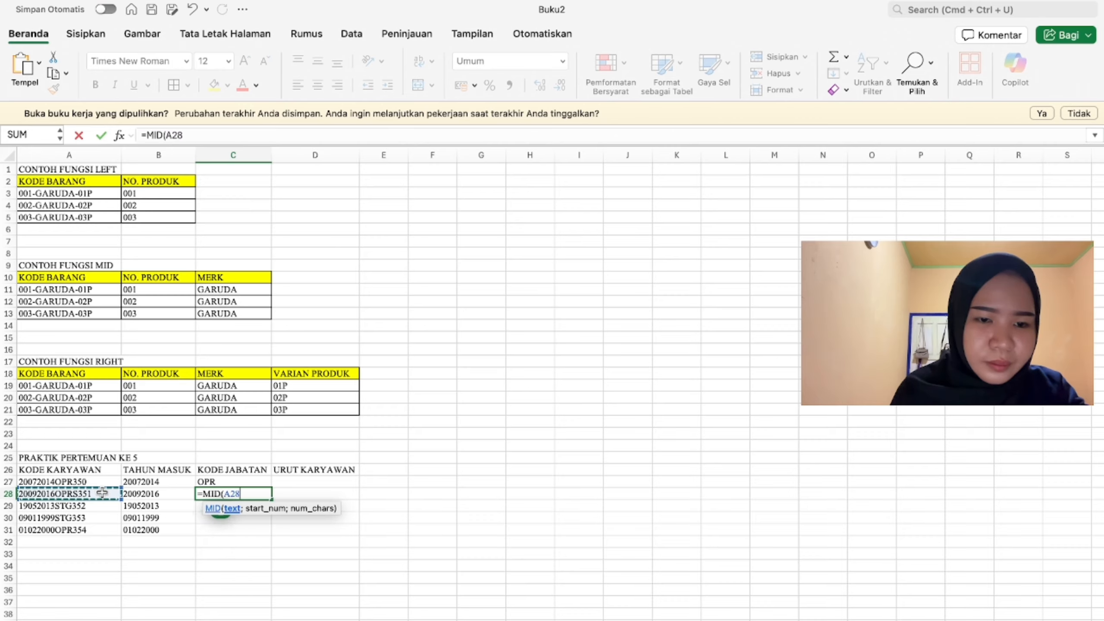
{"action": "type", "text": ";"}
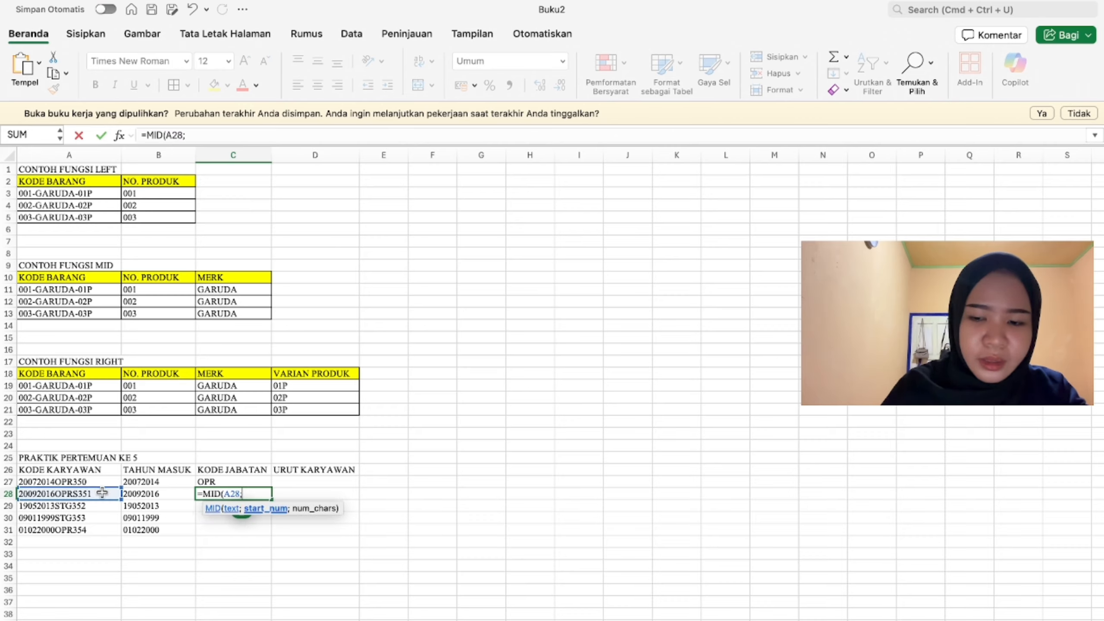
{"action": "type", "text": "9;"}
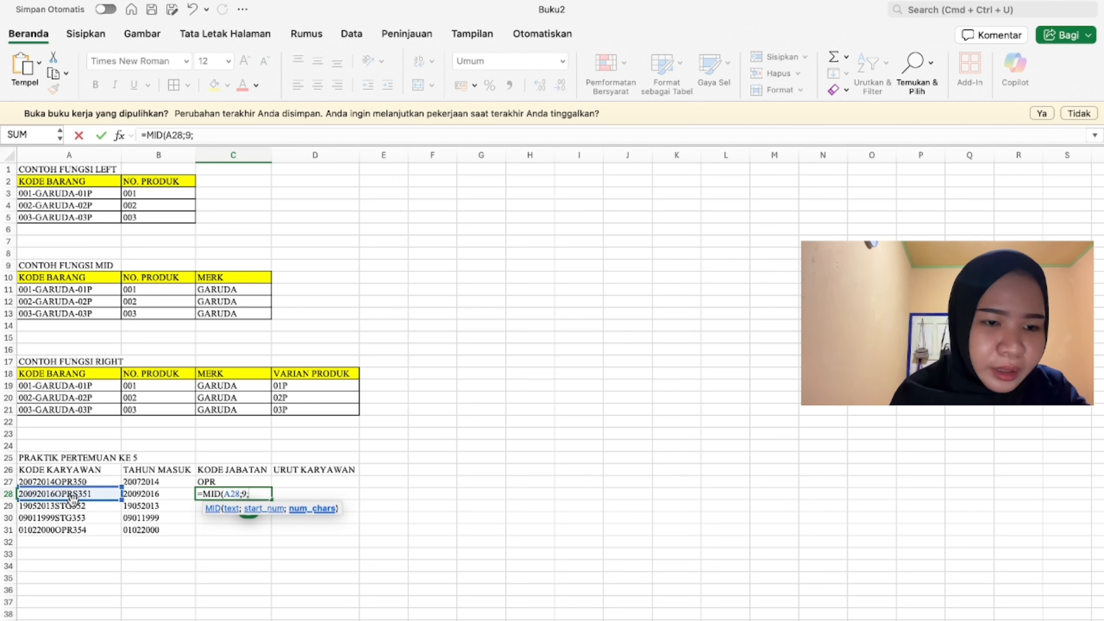
{"action": "type", "text": "4"}
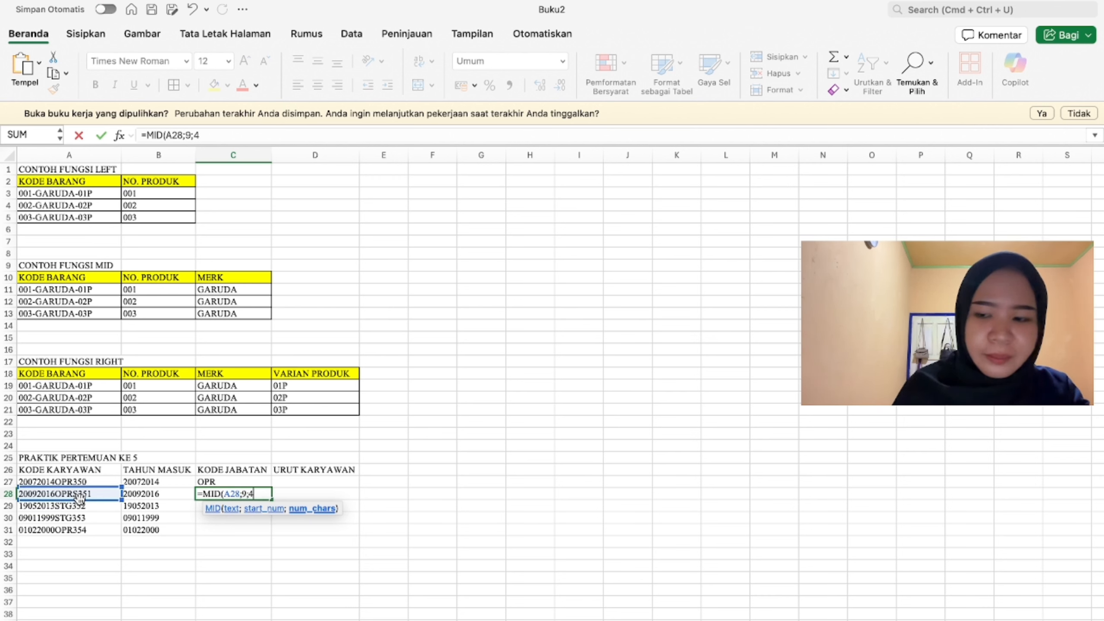
{"action": "key", "text": "Return"}
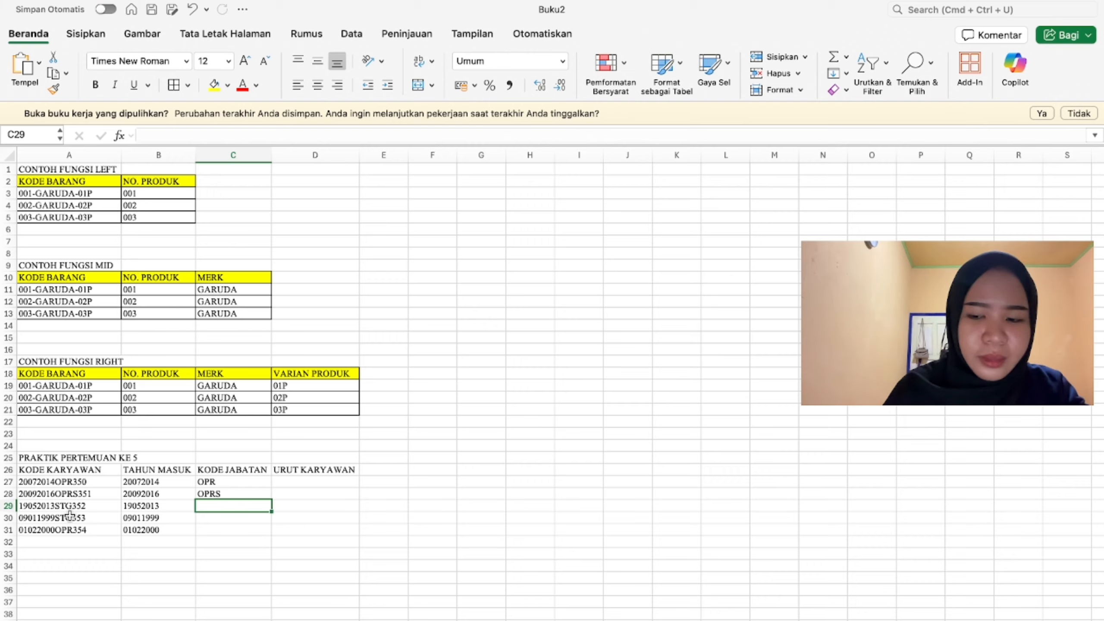
Step: Enter =MID(A29;9;3) in C29 and fill the formula down to C31
{"action": "type", "text": "=MID"}
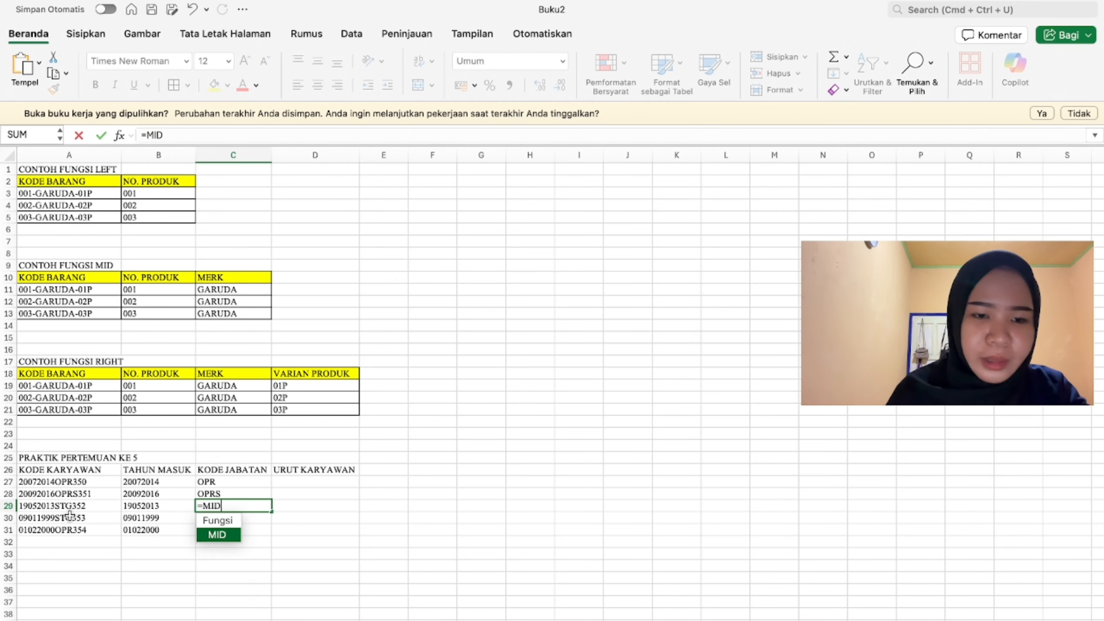
{"action": "type", "text": "("}
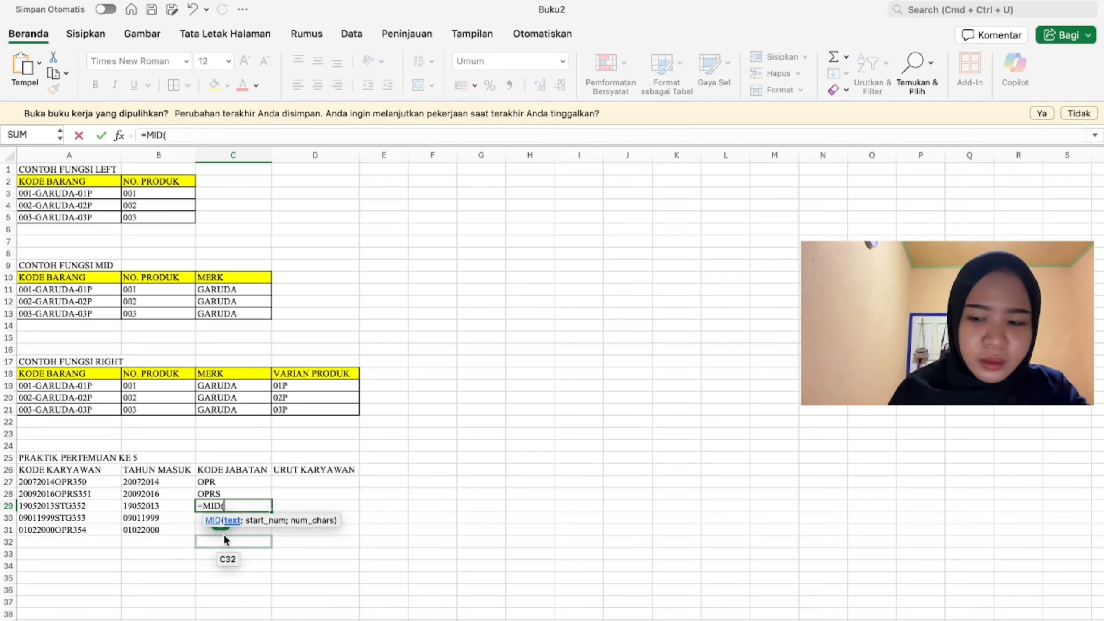
{"action": "left_click", "coordinate": [105, 506]}
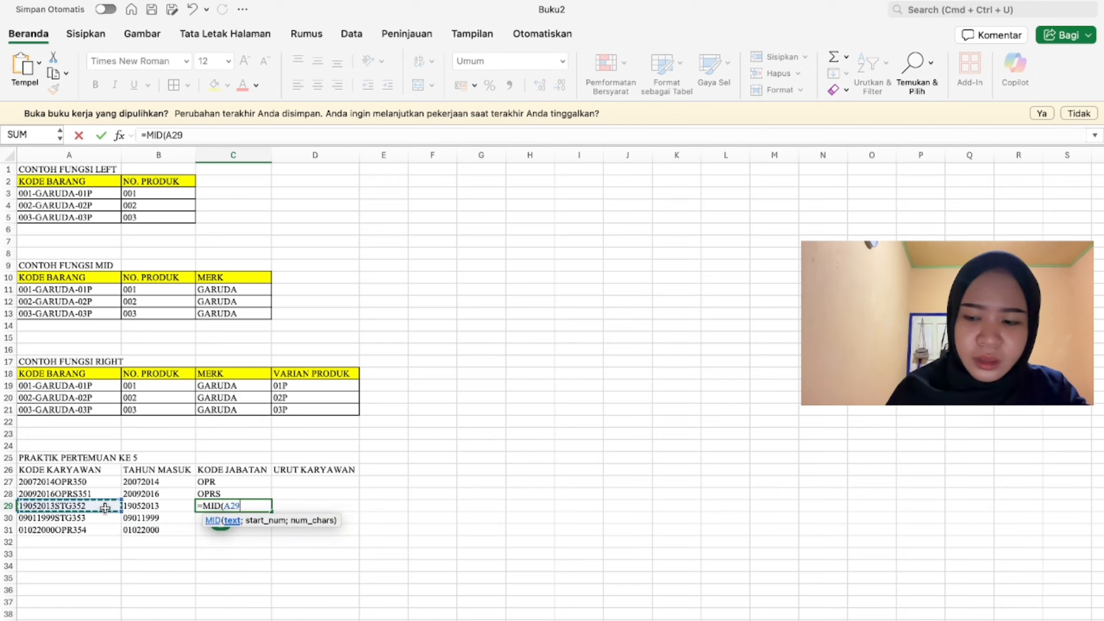
{"action": "type", "text": ";9"}
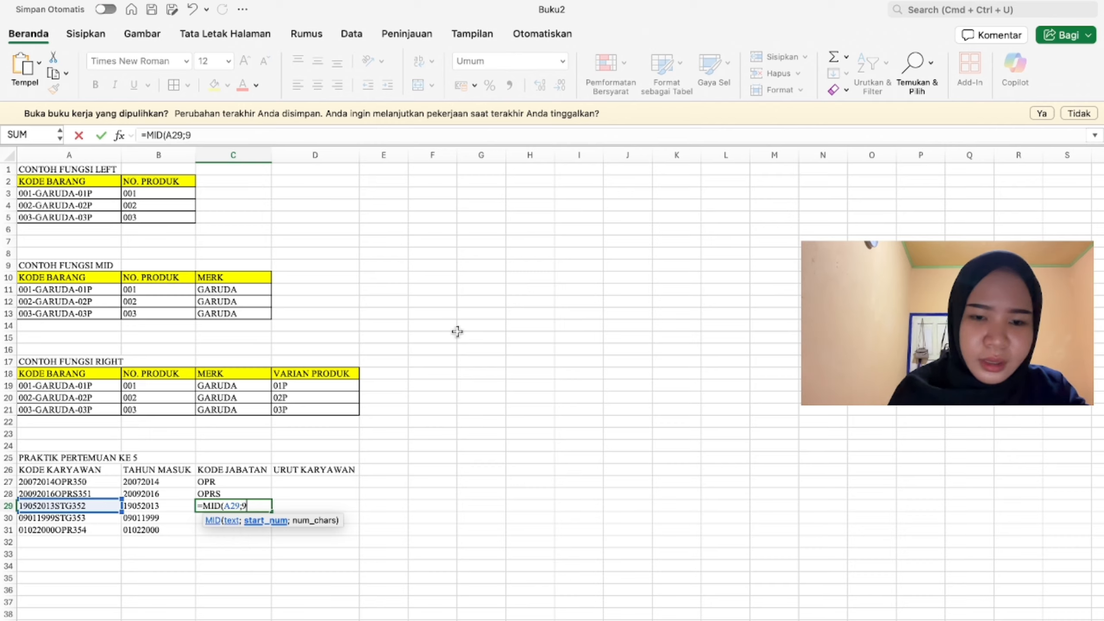
{"action": "type", "text": ";3)"}
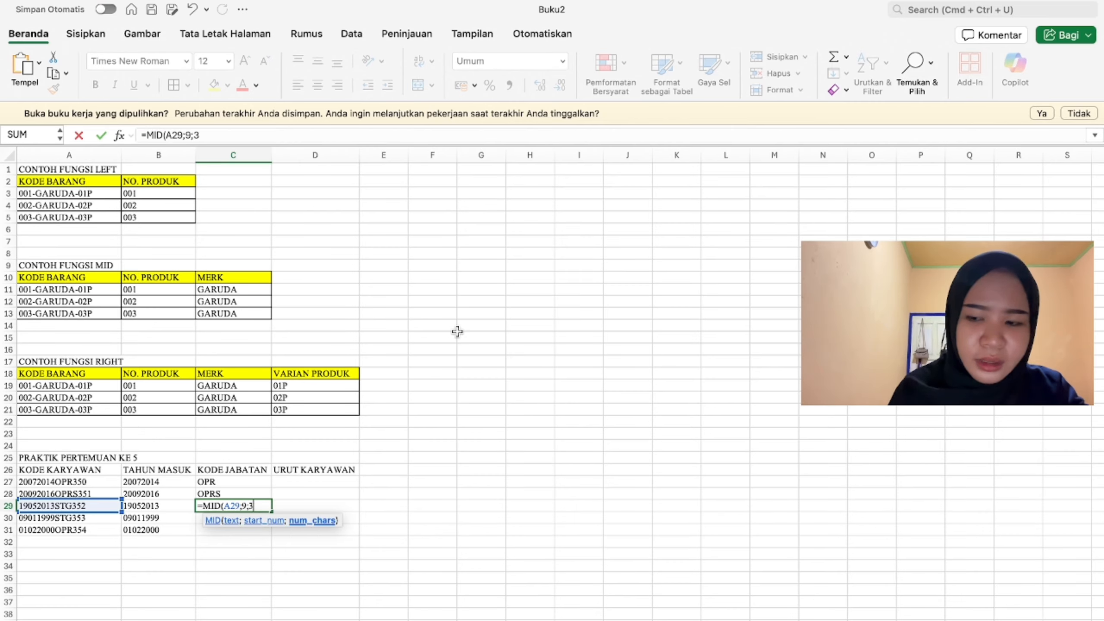
{"action": "key", "text": "Return"}
{"action": "left_click", "coordinate": [257, 506]}
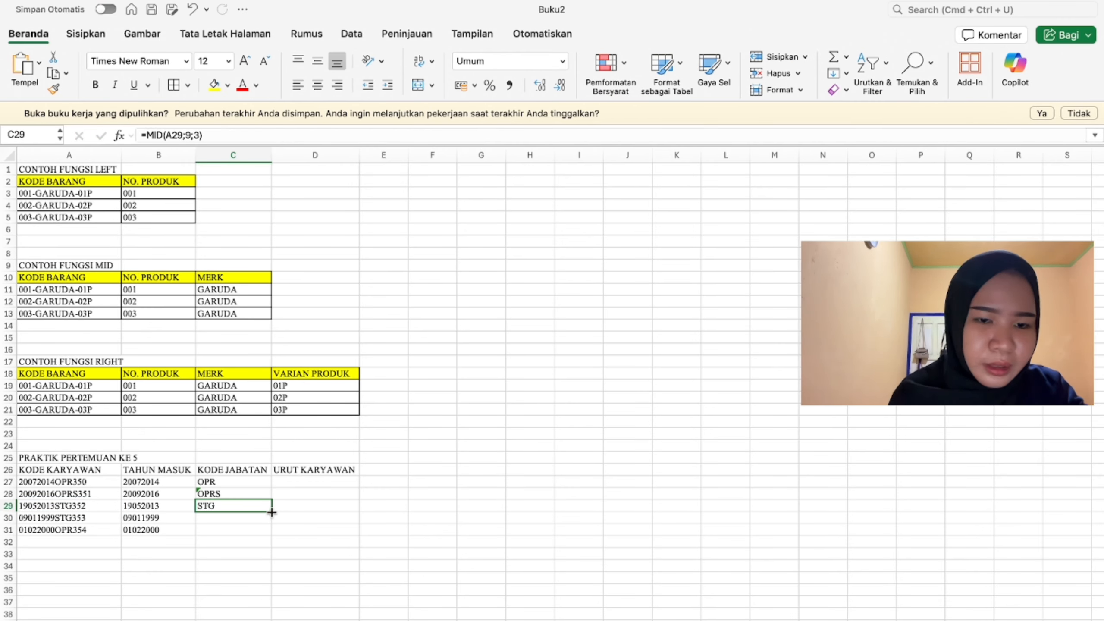
{"action": "left_click_drag", "start_coordinate": [272, 512], "coordinate": [270, 534]}
Step: Enter =RIGHT(A27;3) in D27 under URUT KARYAWAN and fill the formula down to D31
{"action": "left_click", "coordinate": [321, 482]}
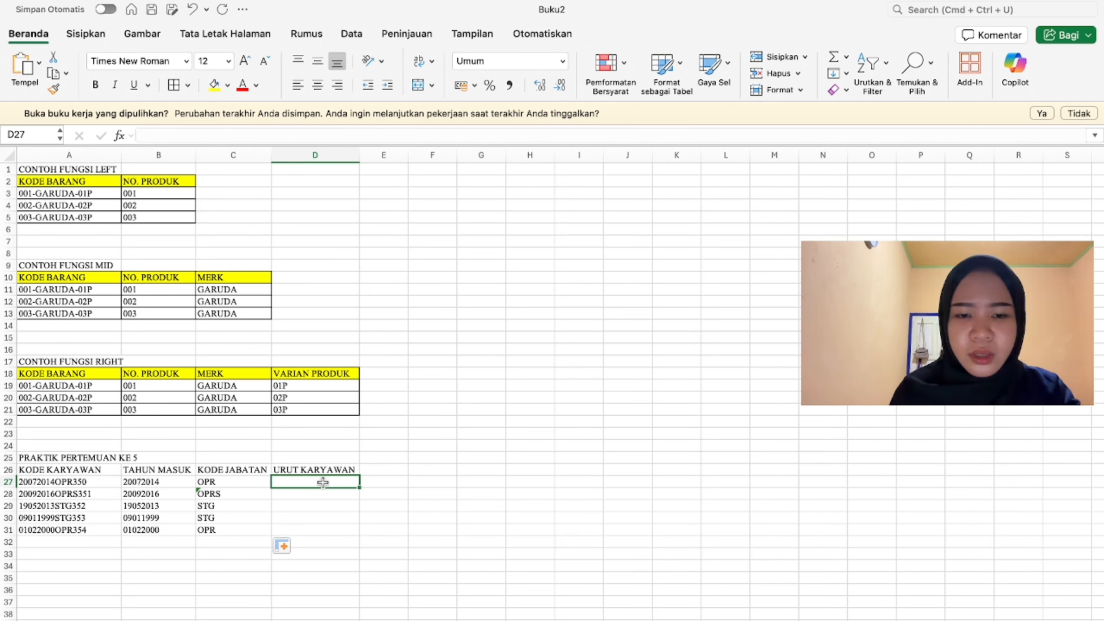
{"action": "type", "text": "="}
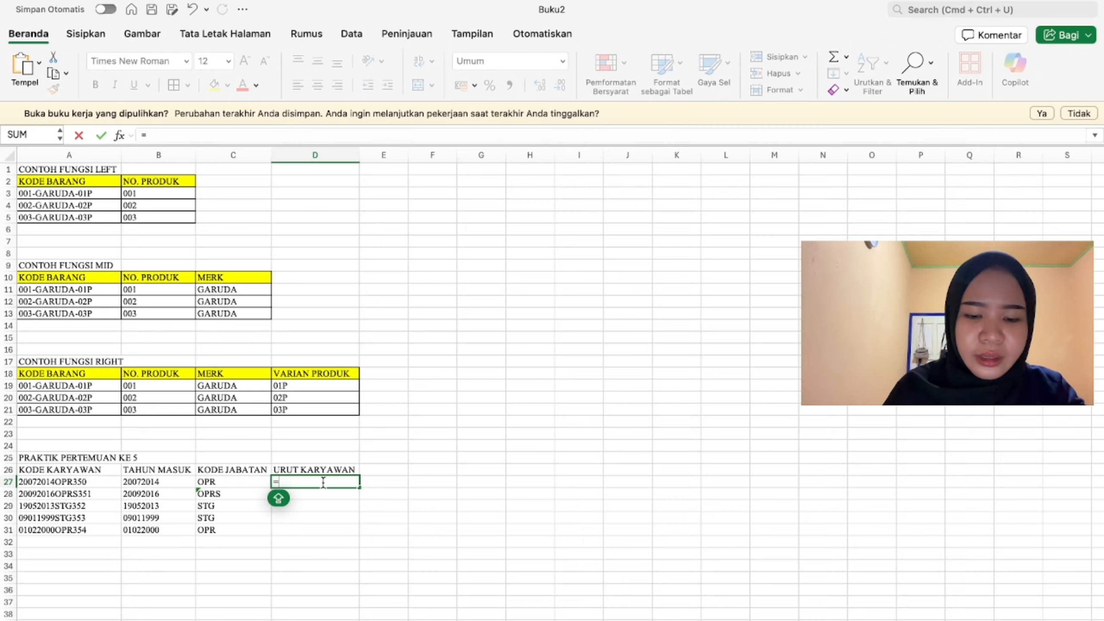
{"action": "type", "text": "RIGHT"}
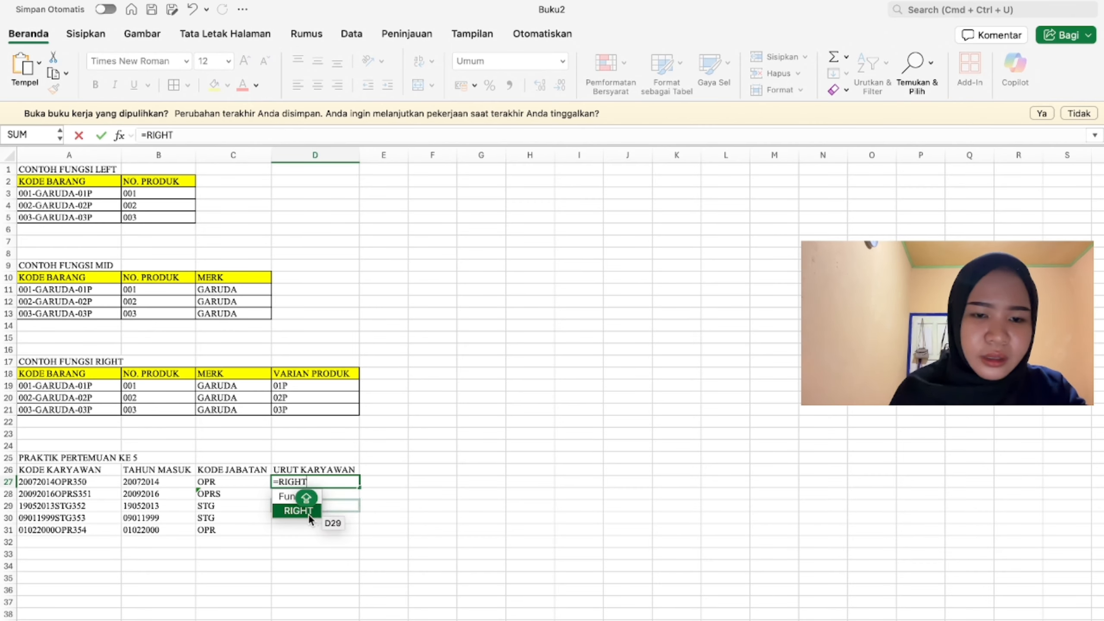
{"action": "left_click", "coordinate": [307, 511]}
{"action": "left_click", "coordinate": [102, 482]}
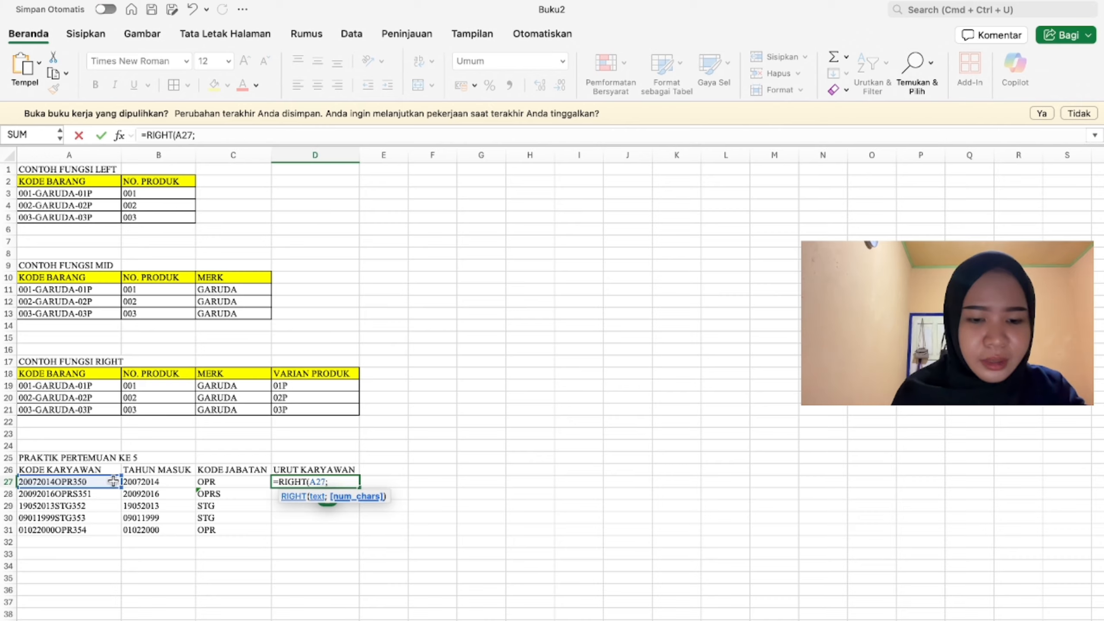
{"action": "type", "text": "3"}
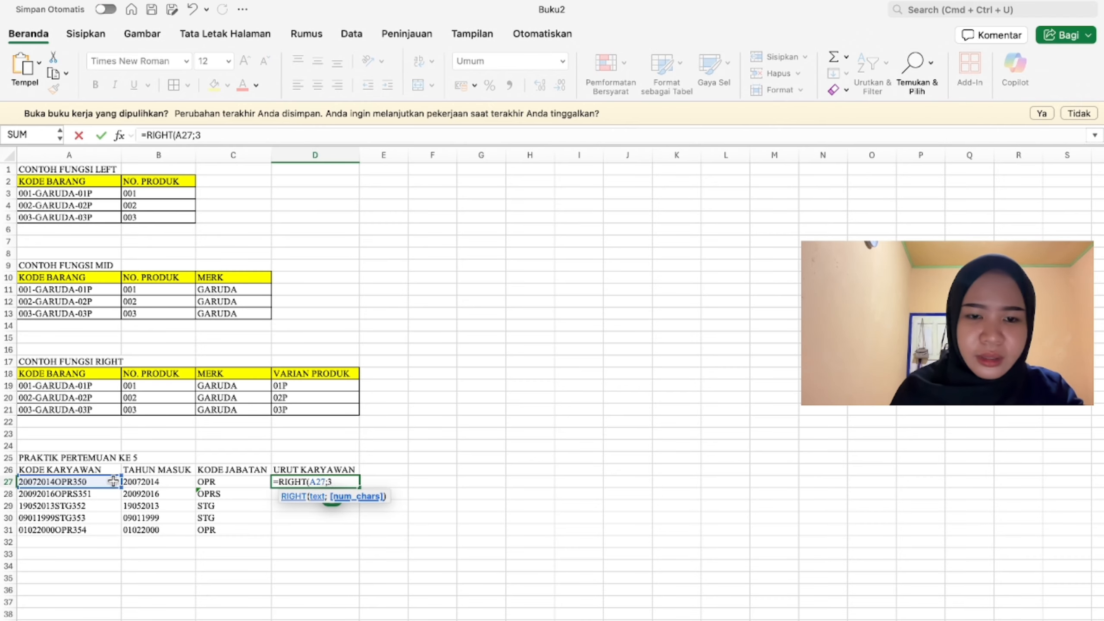
{"action": "key", "text": "Return"}
{"action": "left_click", "coordinate": [307, 481]}
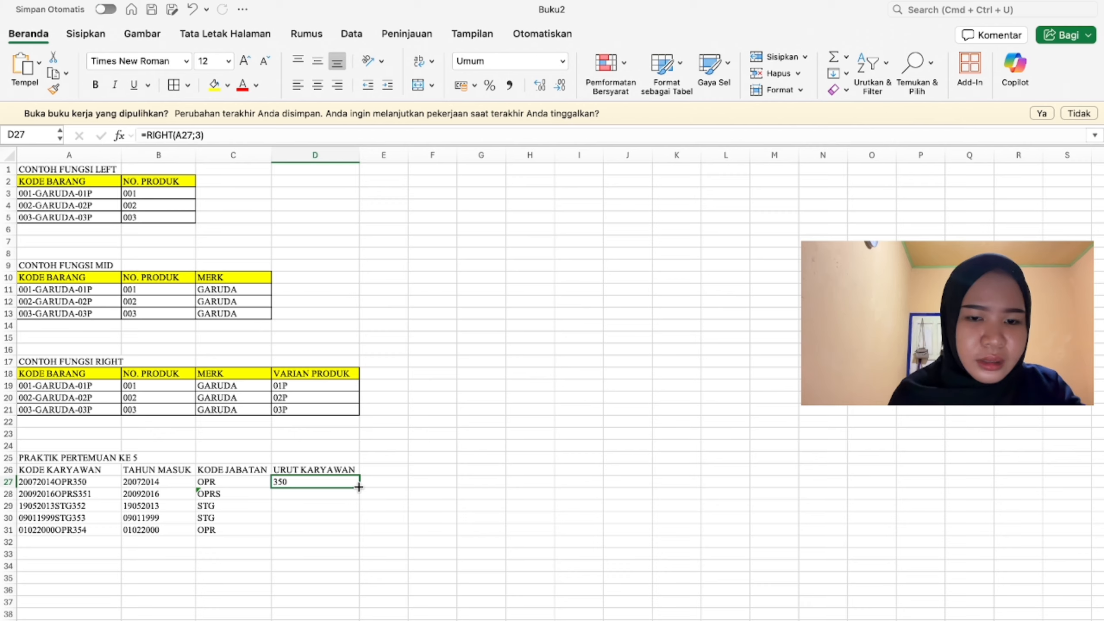
{"action": "left_click_drag", "start_coordinate": [358, 486], "coordinate": [353, 535]}
{"action": "left_click", "coordinate": [391, 518]}
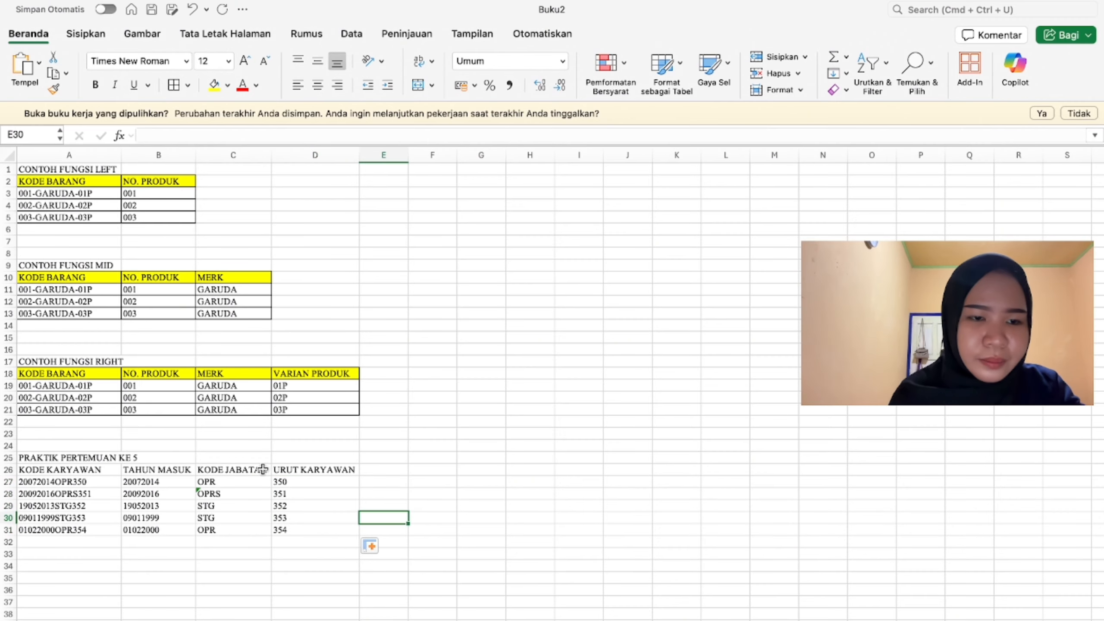
Step: Centre and border the practice table in A26:D31, and fill its header row A26:D26 with yellow
{"action": "left_click_drag", "start_coordinate": [92, 471], "coordinate": [295, 526]}
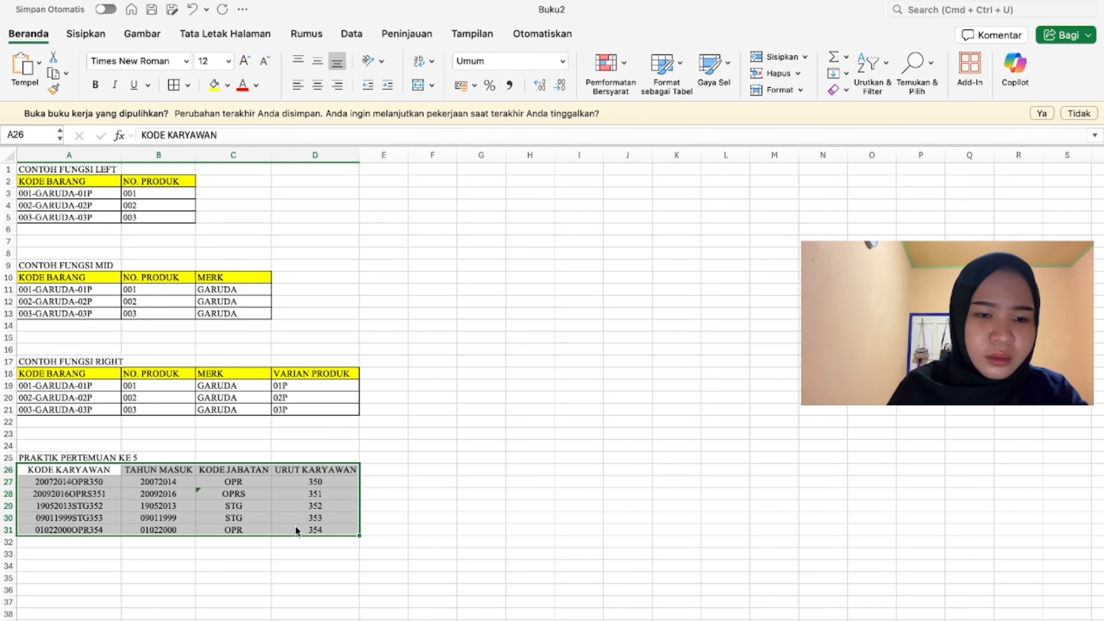
{"action": "key", "text": "super+e"}
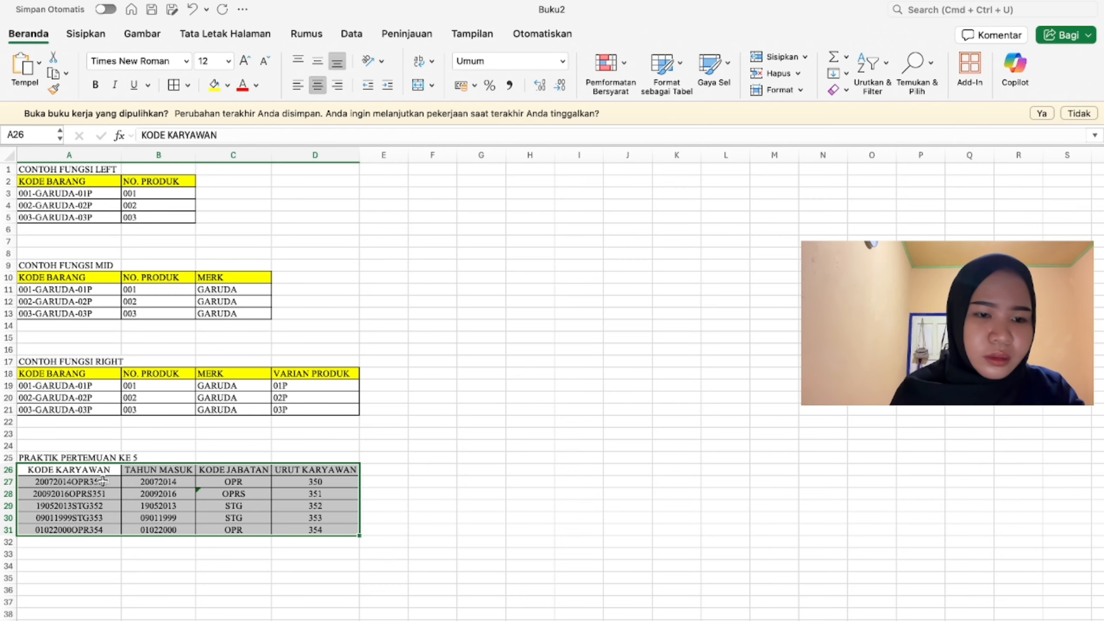
{"action": "left_click_drag", "start_coordinate": [100, 470], "coordinate": [289, 471]}
{"action": "left_click", "coordinate": [214, 86]}
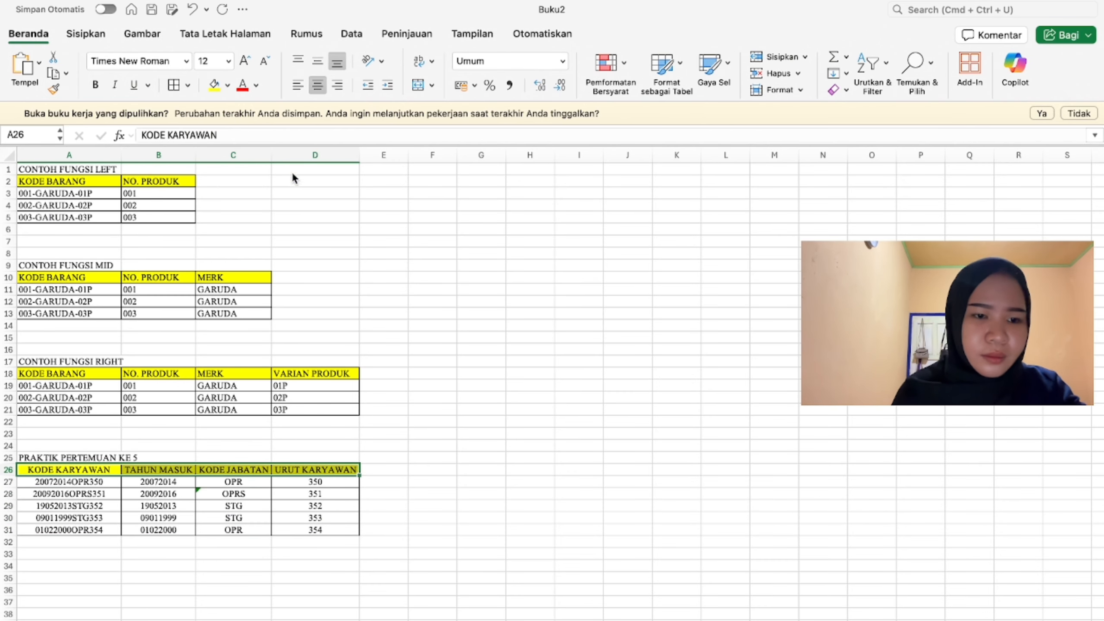
{"action": "left_click", "coordinate": [383, 369]}
Step: Enter the title TUGAS ASISTENSI in cell A35 below the practice table
{"action": "scroll", "coordinate": [382, 369], "scroll_direction": "down", "scroll_amount": 3}
{"action": "scroll", "coordinate": [382, 370], "scroll_direction": "down", "scroll_amount": 4}
{"action": "double_click", "coordinate": [103, 441]}
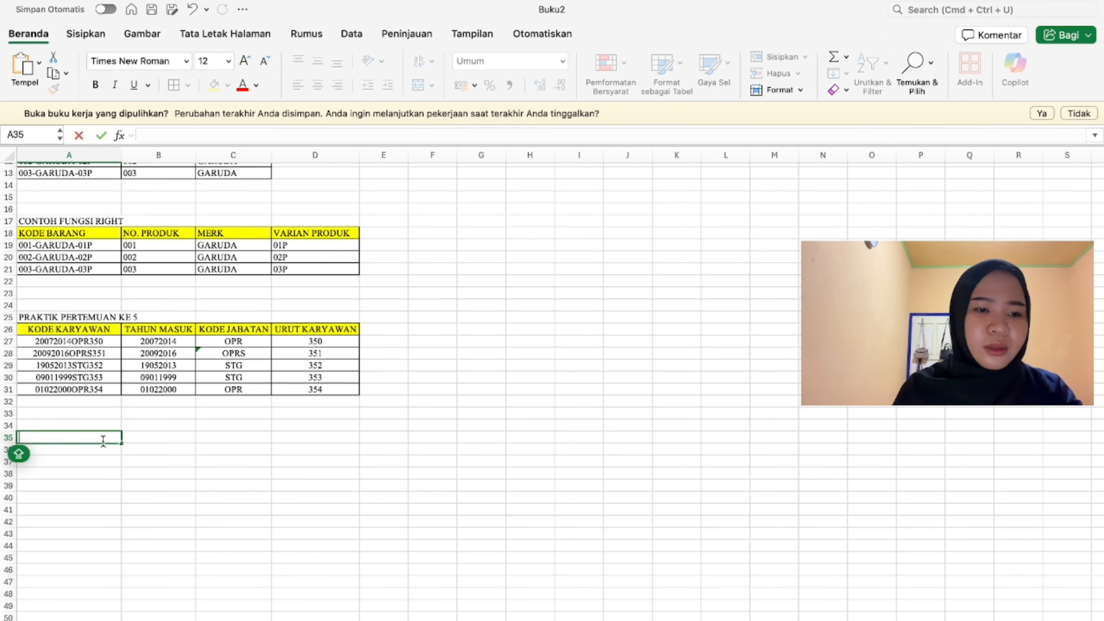
{"action": "type", "text": "TU"}
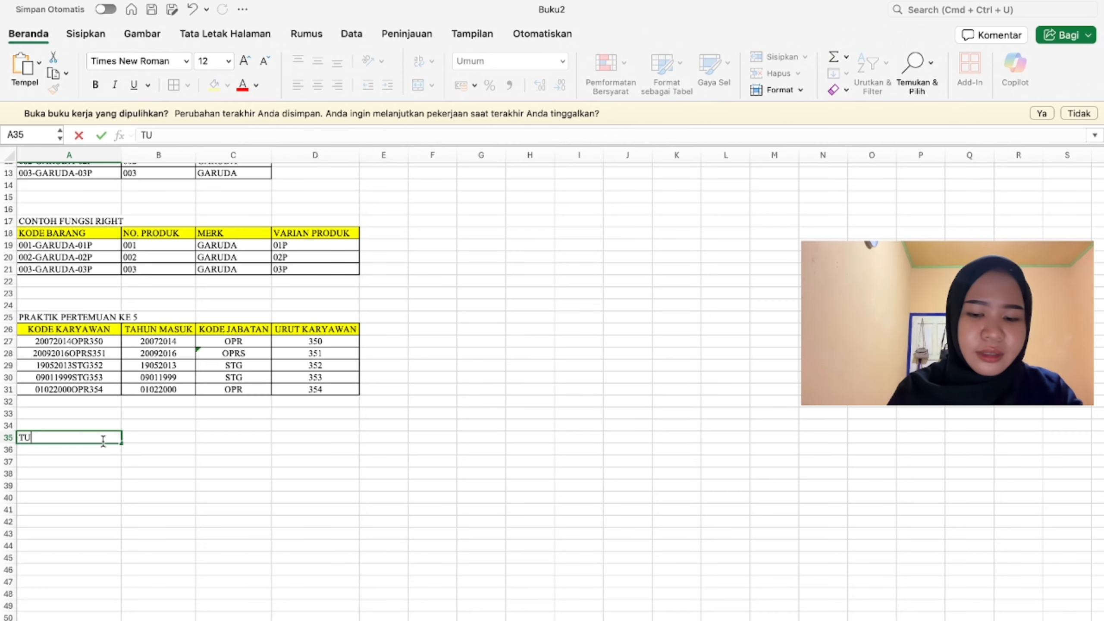
{"action": "type", "text": "GAS ASI"}
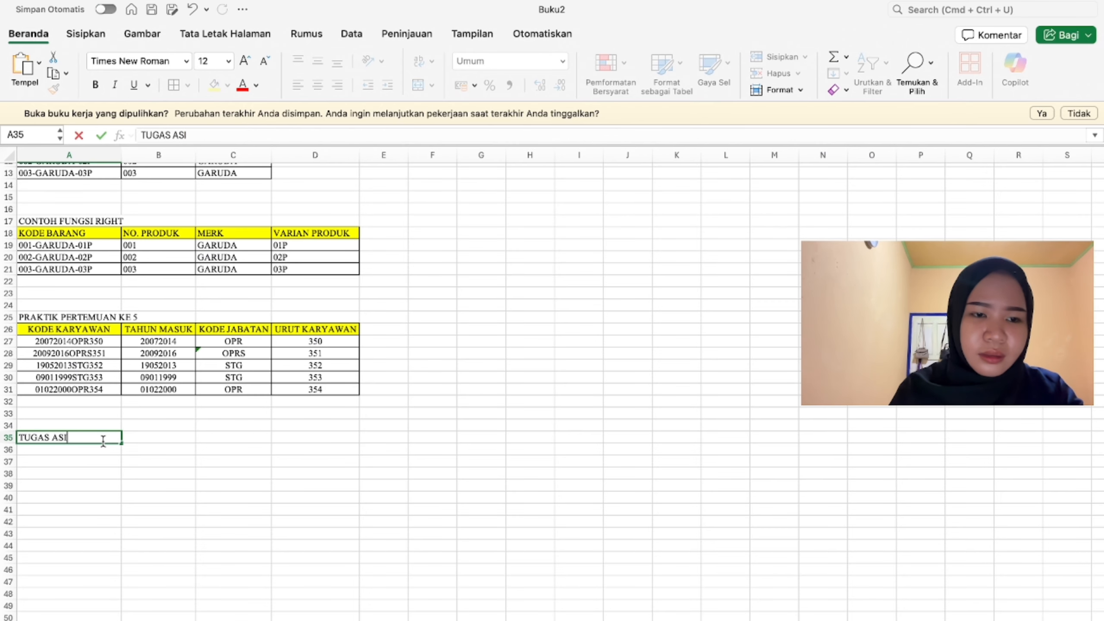
{"action": "type", "text": "STENSI"}
{"action": "key", "text": "Caps_Lock"}
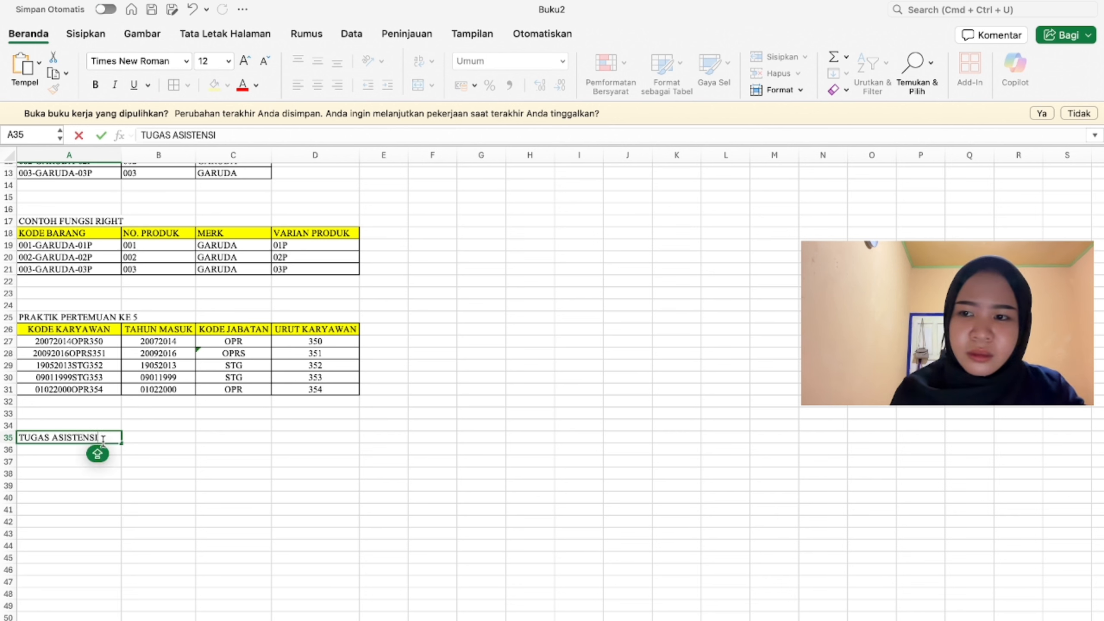
{"action": "key", "text": "Return"}
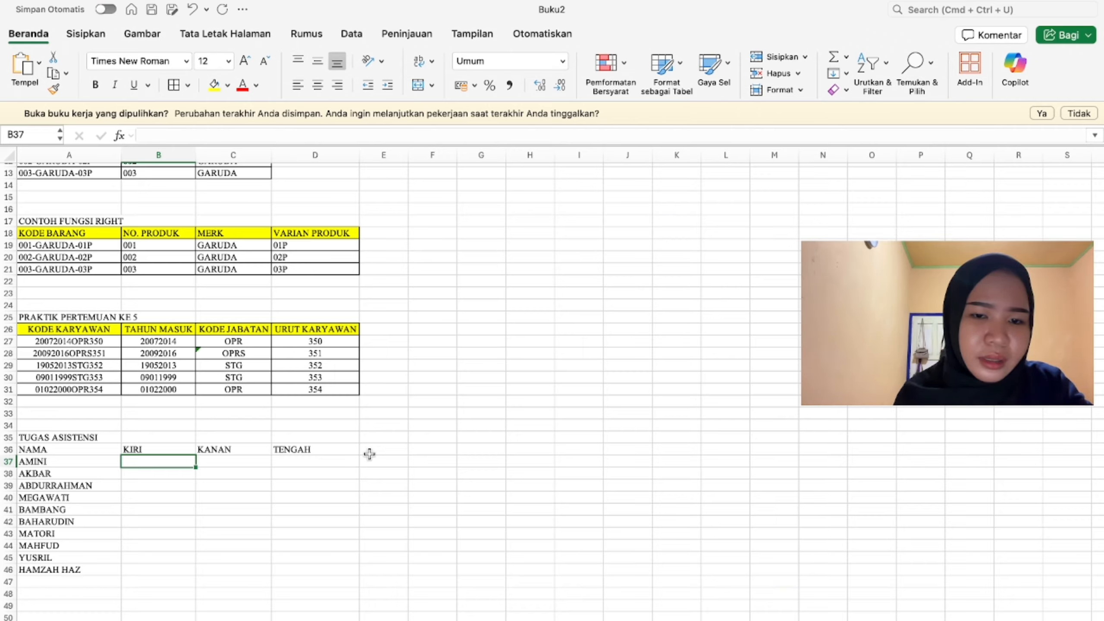
Step: Enter the column header JUMLAH KARAKTER in cell E36, beside TENGAH
{"action": "left_click", "coordinate": [374, 452]}
{"action": "type", "text": "JU"}
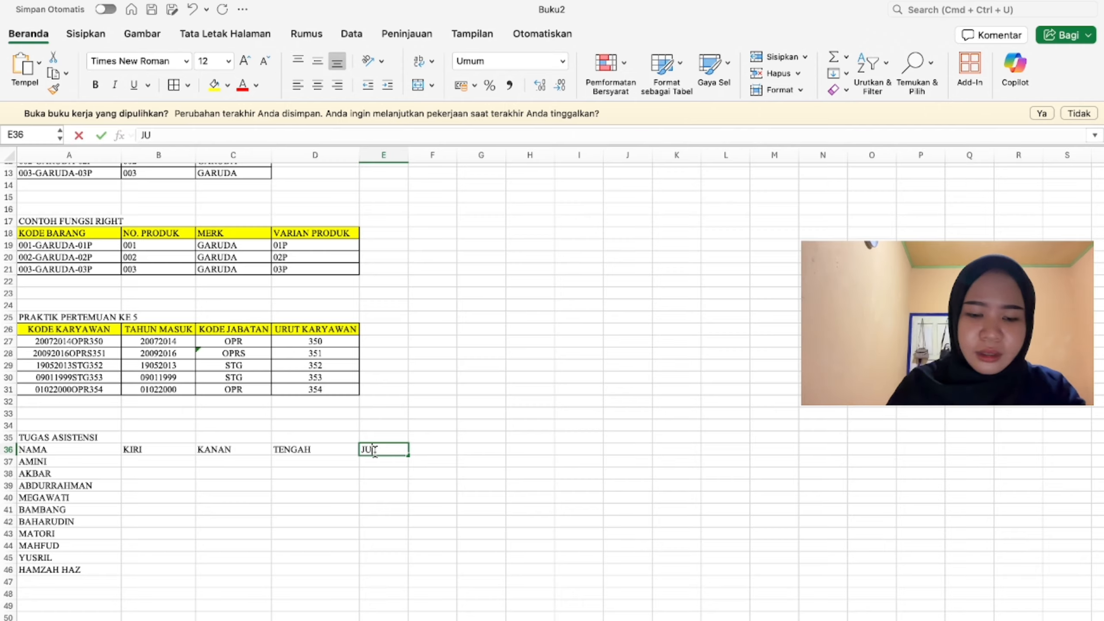
{"action": "type", "text": "MLAH KARAKTER"}
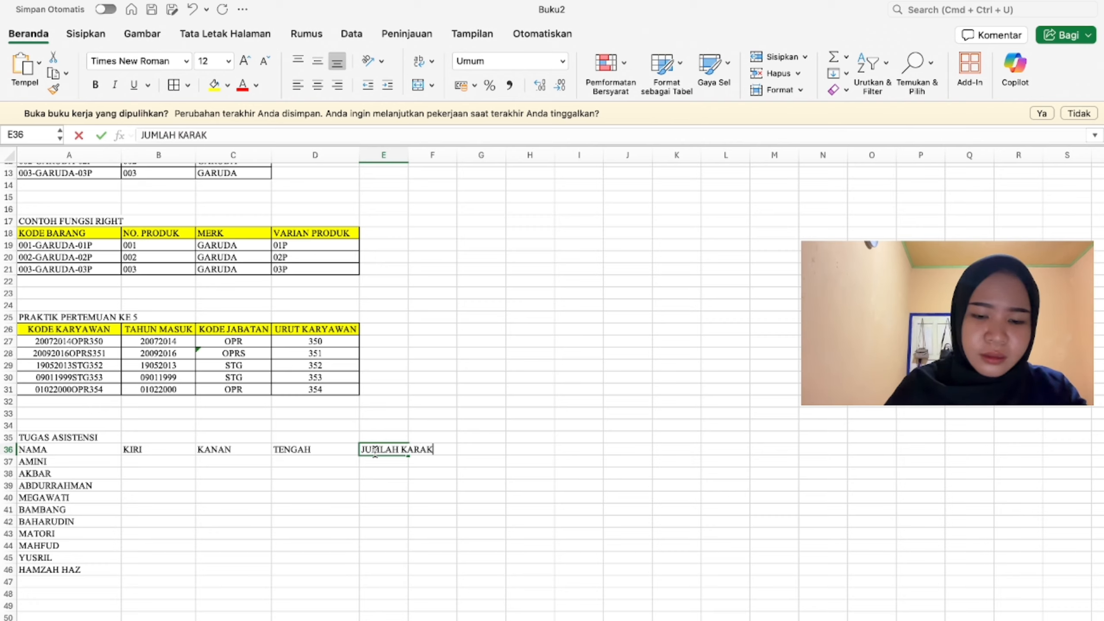
{"action": "key", "text": "Return"}
Step: Enter =LEFT(A37;3) in B37 under KIRI and fill the formula down to B46
{"action": "key", "text": "Left"}
{"action": "key", "text": "Left"}
{"action": "key", "text": "Left"}
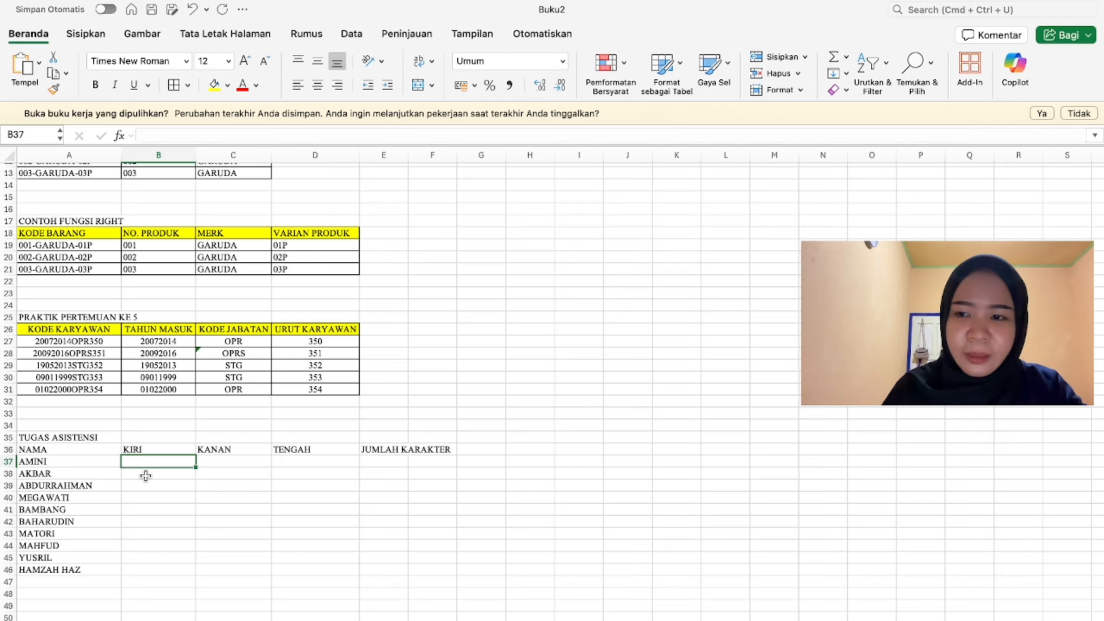
{"action": "type", "text": "=LEFT"}
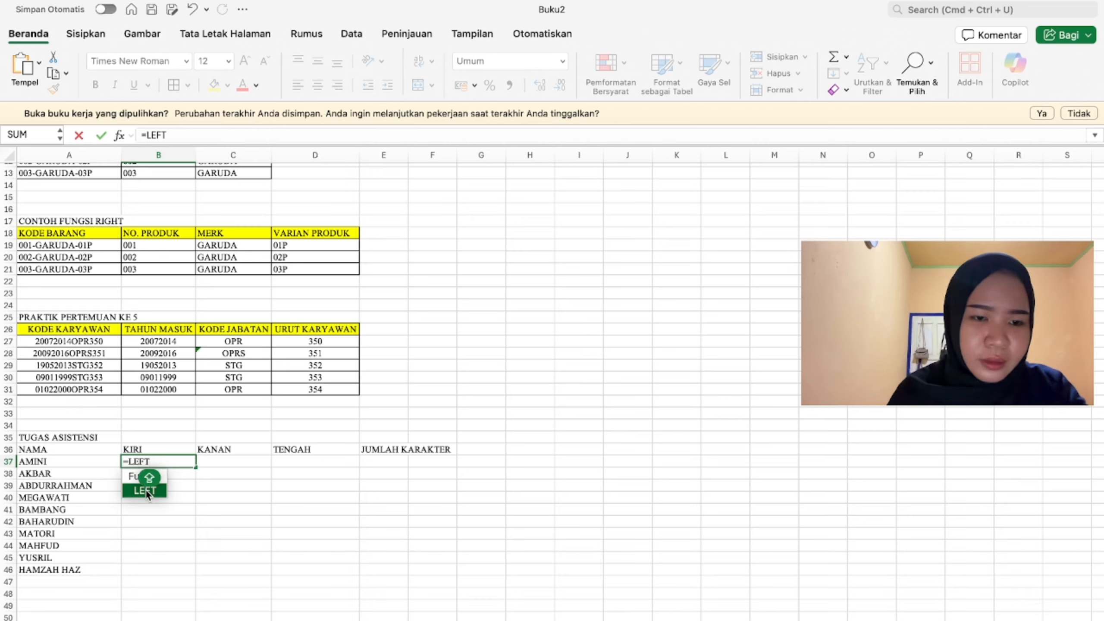
{"action": "double_click", "coordinate": [145, 489]}
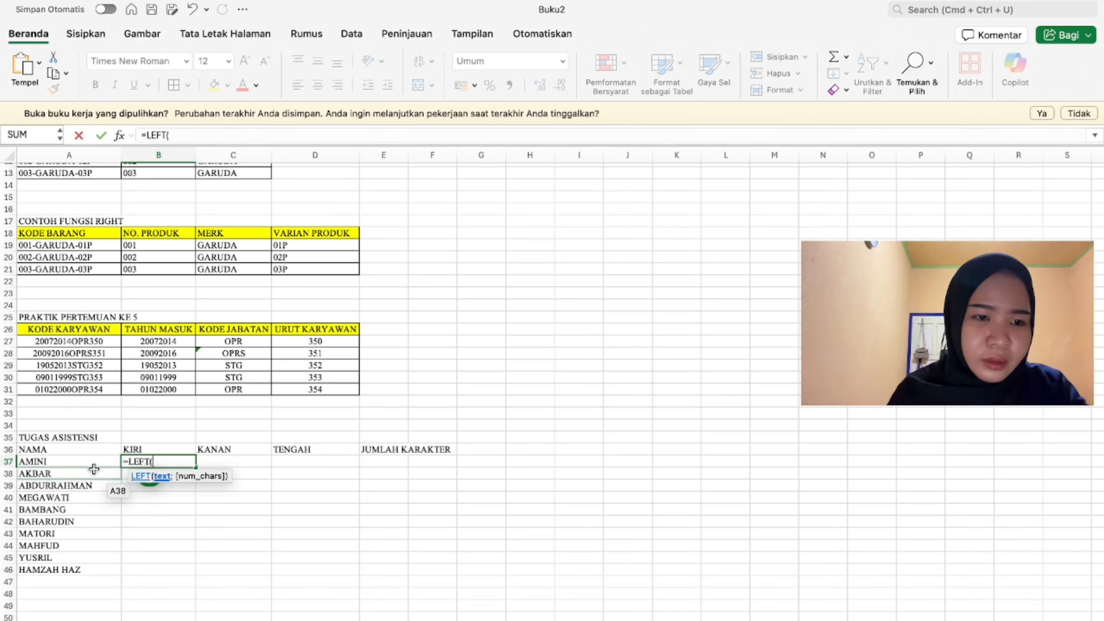
{"action": "left_click", "coordinate": [92, 462]}
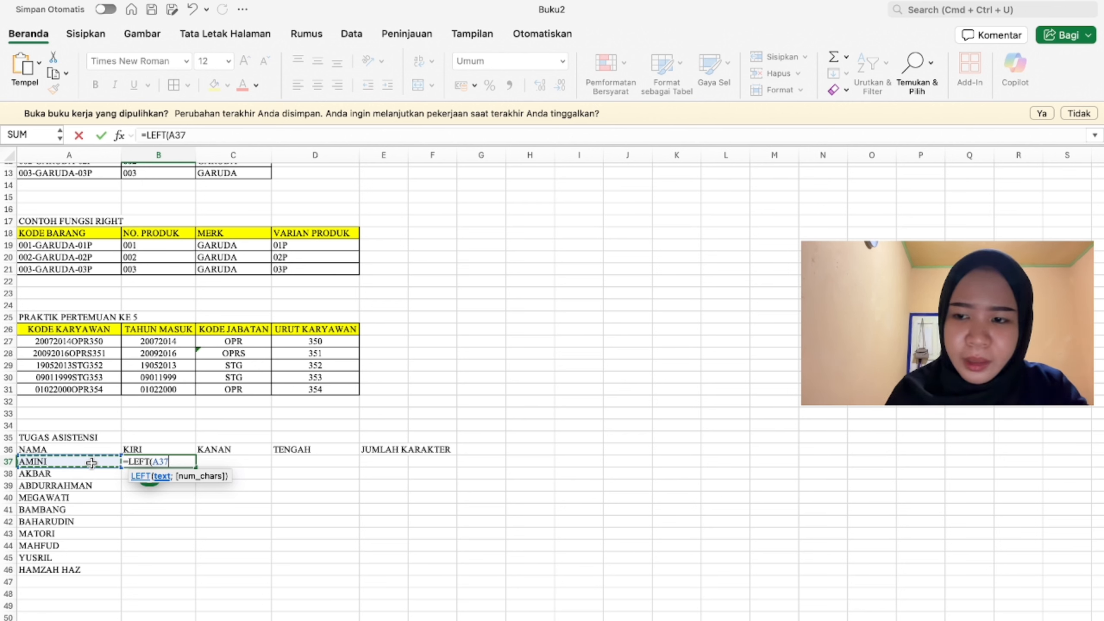
{"action": "type", "text": ";"}
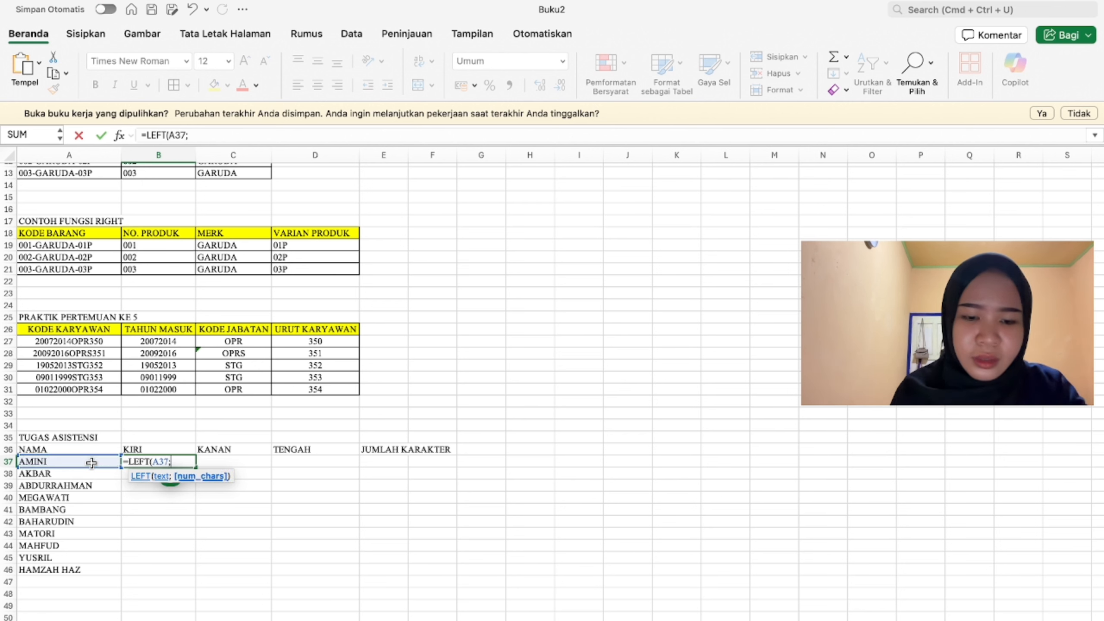
{"action": "type", "text": "3"}
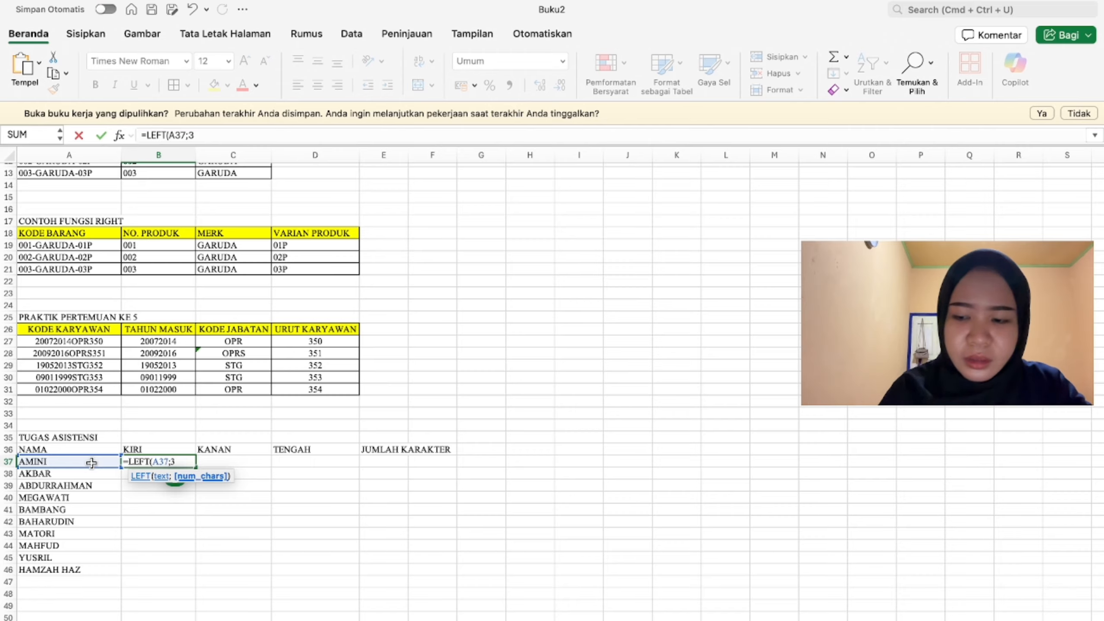
{"action": "key", "text": "Return"}
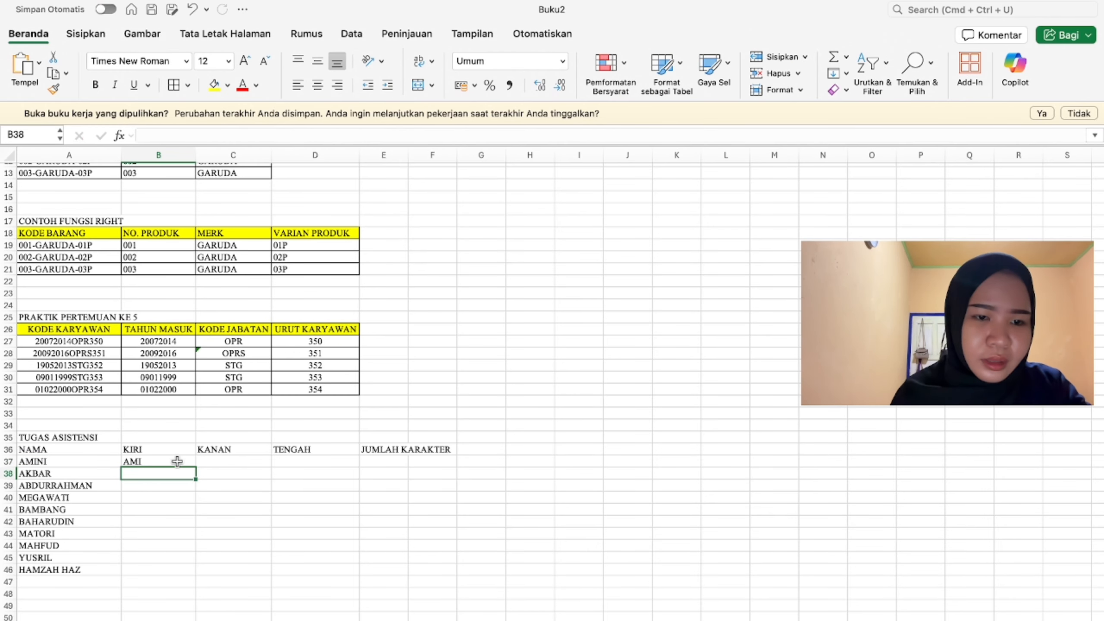
{"action": "left_click", "coordinate": [176, 462]}
{"action": "left_click_drag", "start_coordinate": [196, 469], "coordinate": [188, 574]}
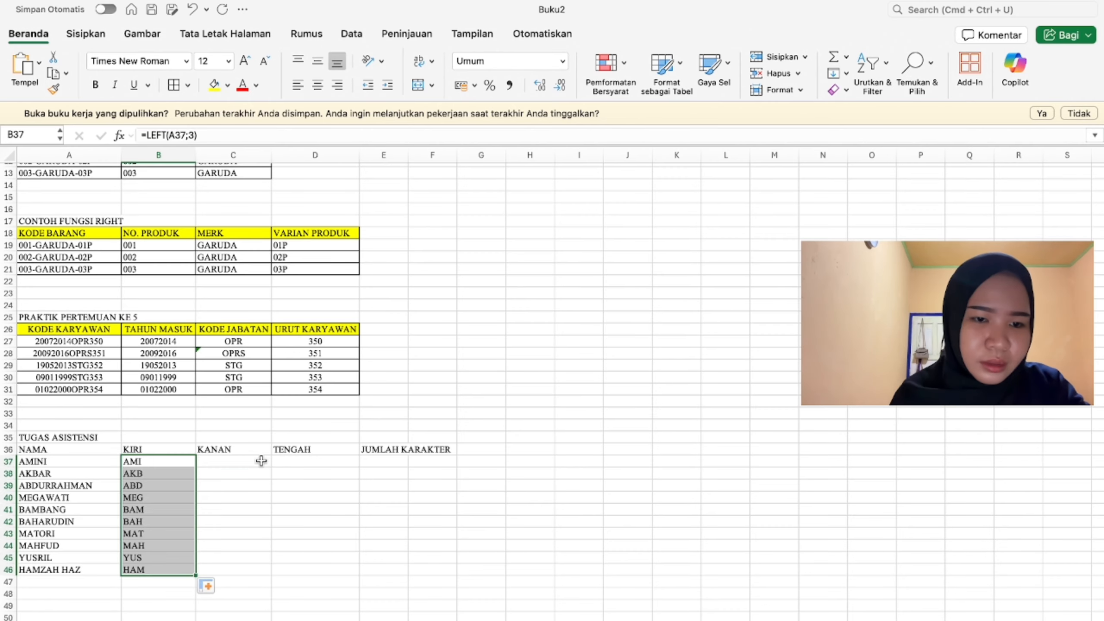
Step: Enter =RIGHT(A37;2) in C37 under KANAN and fill the formula down to C46
{"action": "left_click", "coordinate": [261, 461]}
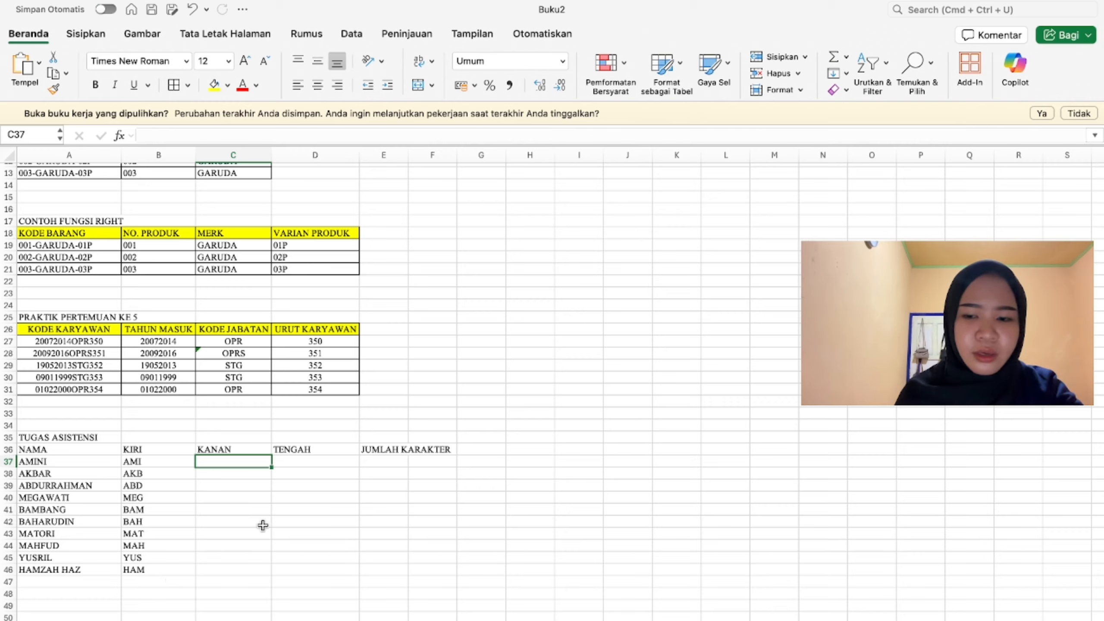
{"action": "type", "text": "="}
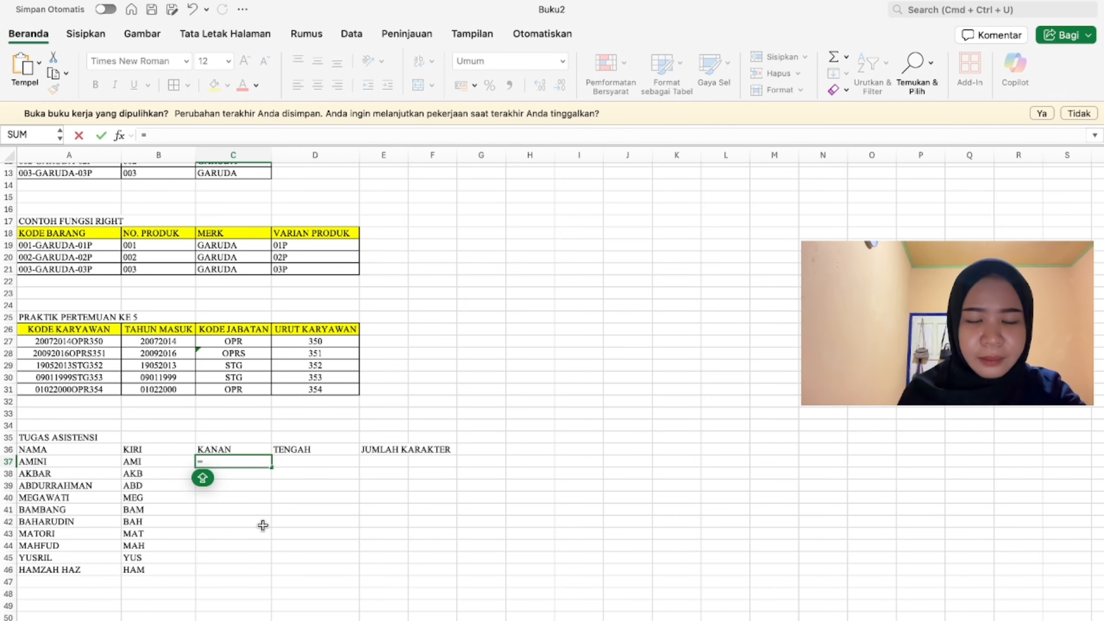
{"action": "type", "text": "RIGH"}
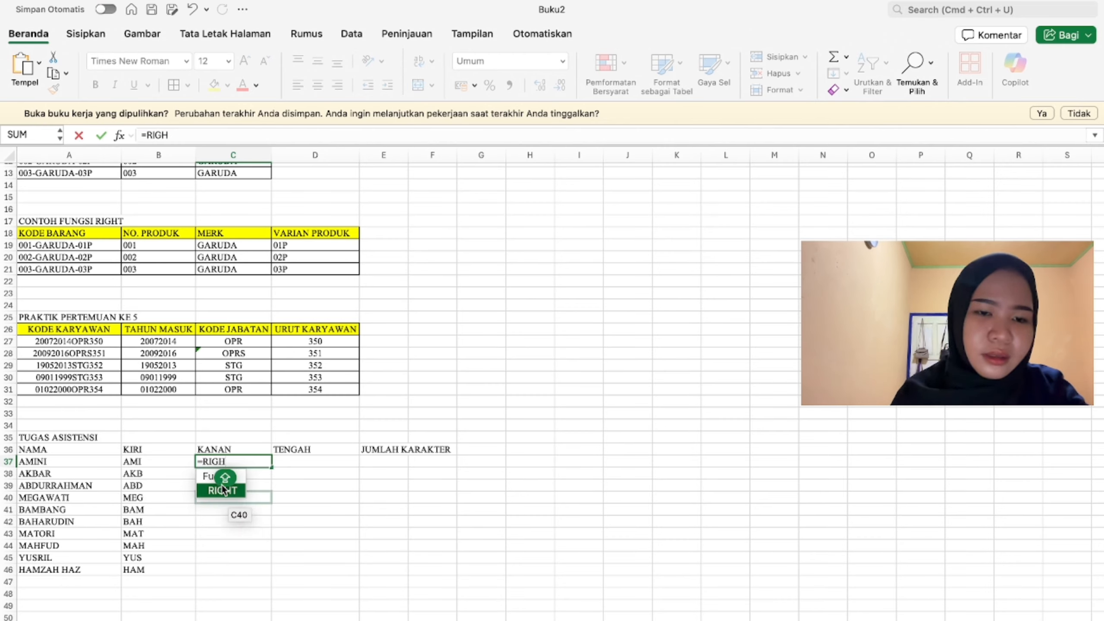
{"action": "double_click", "coordinate": [214, 490]}
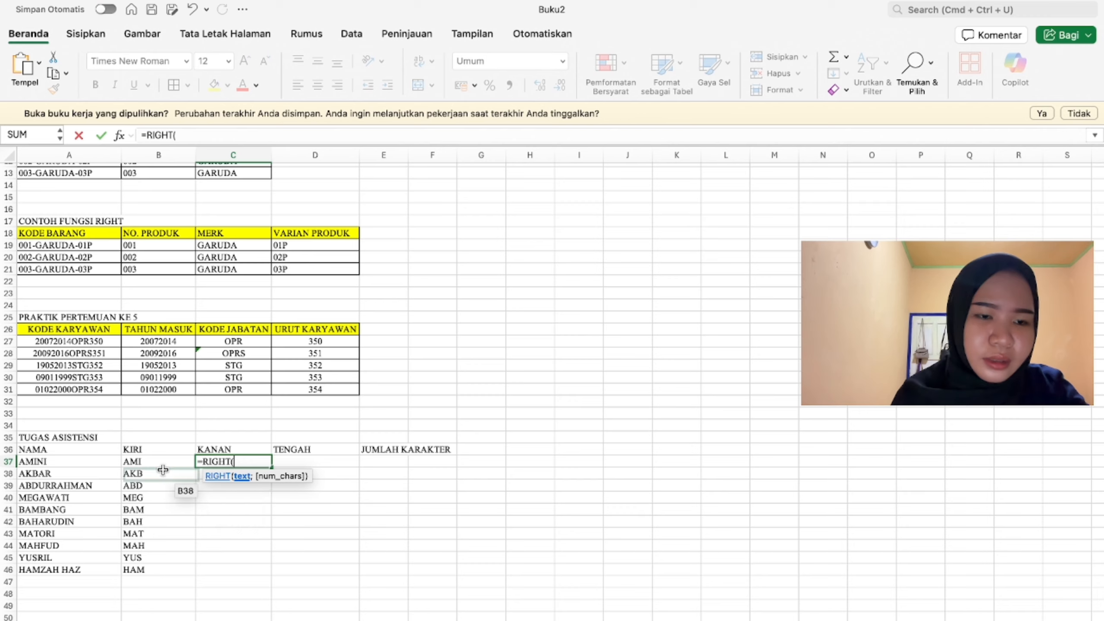
{"action": "left_click", "coordinate": [100, 461]}
{"action": "type", "text": ";"}
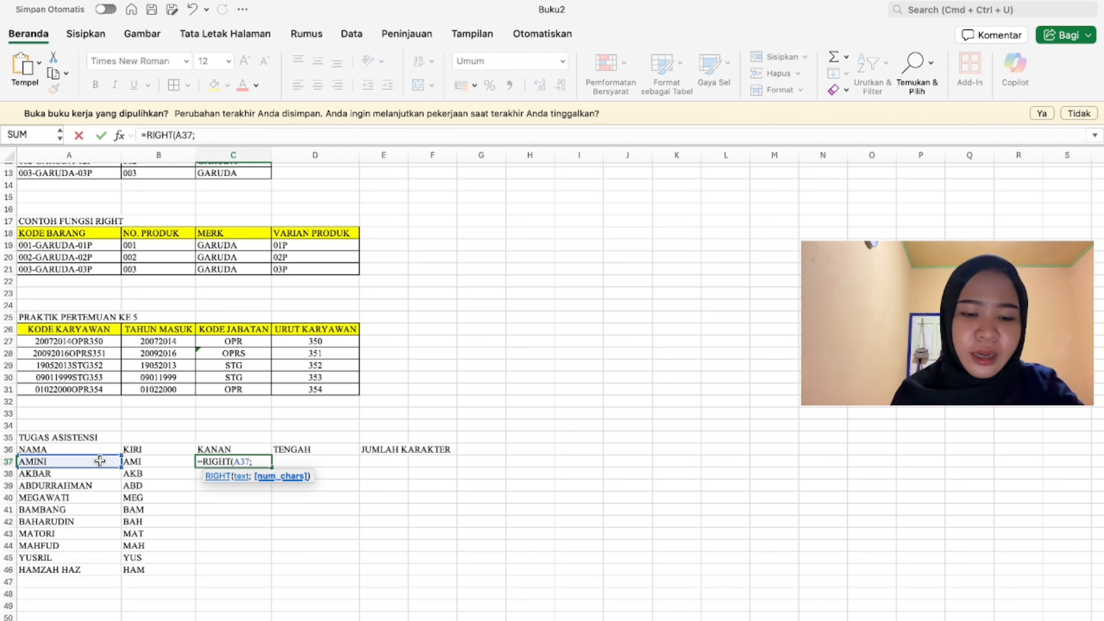
{"action": "type", "text": "2"}
{"action": "key", "text": "Return"}
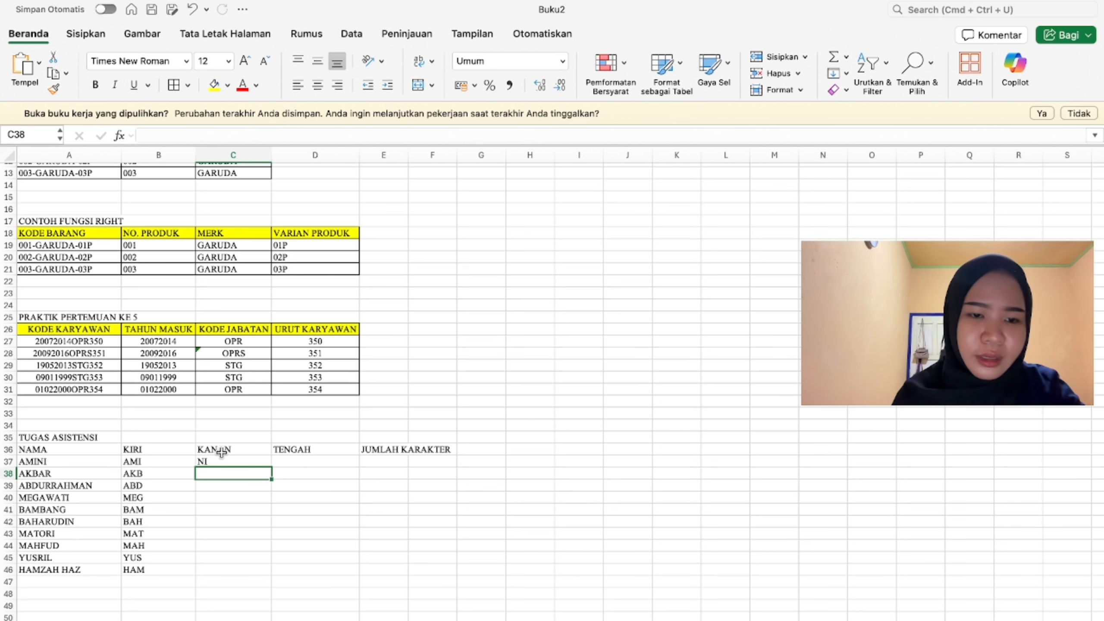
{"action": "left_click", "coordinate": [224, 461]}
{"action": "left_click_drag", "start_coordinate": [272, 467], "coordinate": [260, 569]}
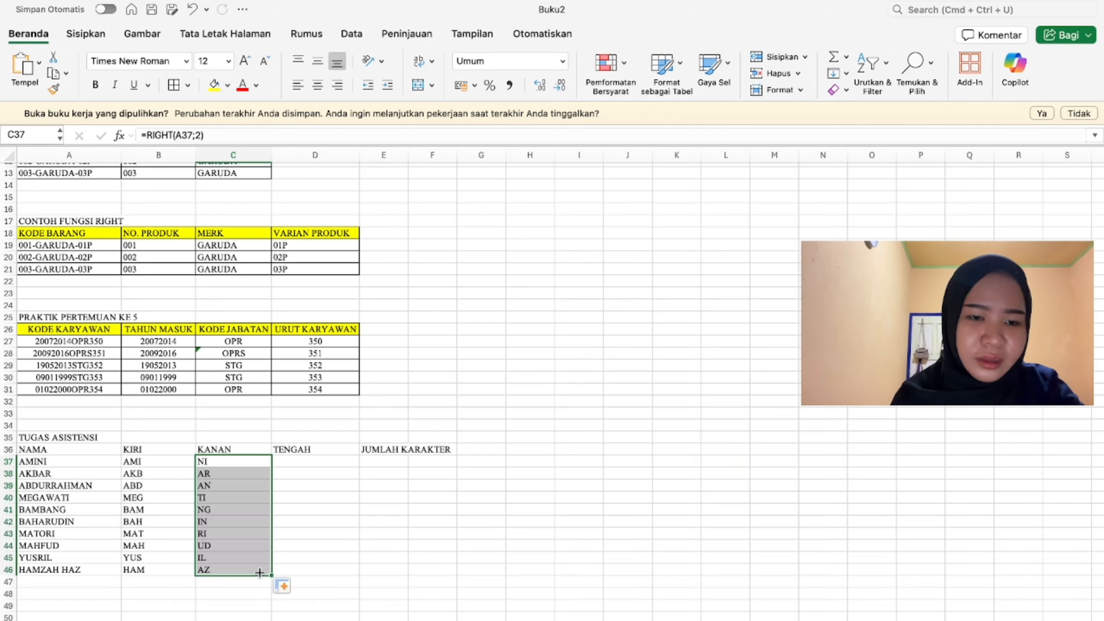
Step: Enter =MID(A37;2;3) in D37 under TENGAH and fill the formula down to D46
{"action": "left_click", "coordinate": [328, 464]}
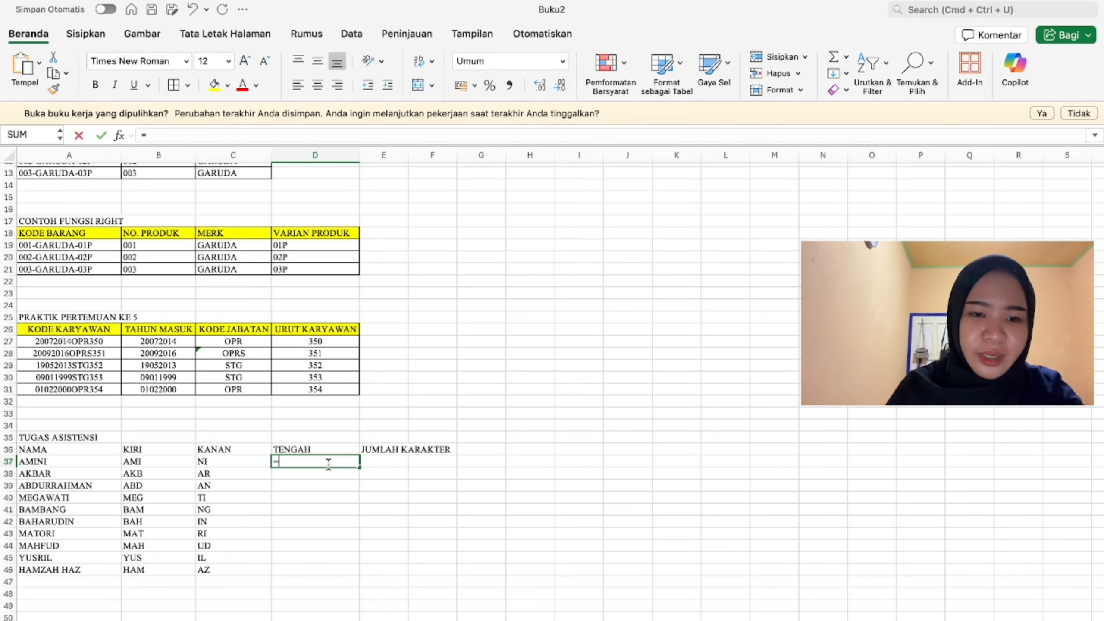
{"action": "type", "text": "=mid"}
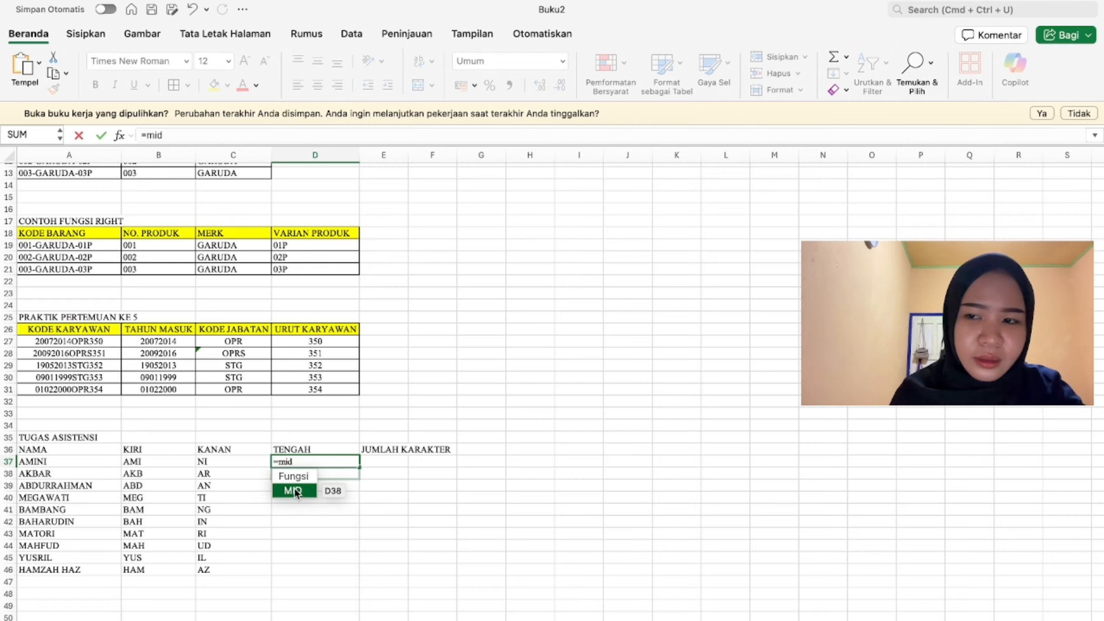
{"action": "double_click", "coordinate": [295, 489]}
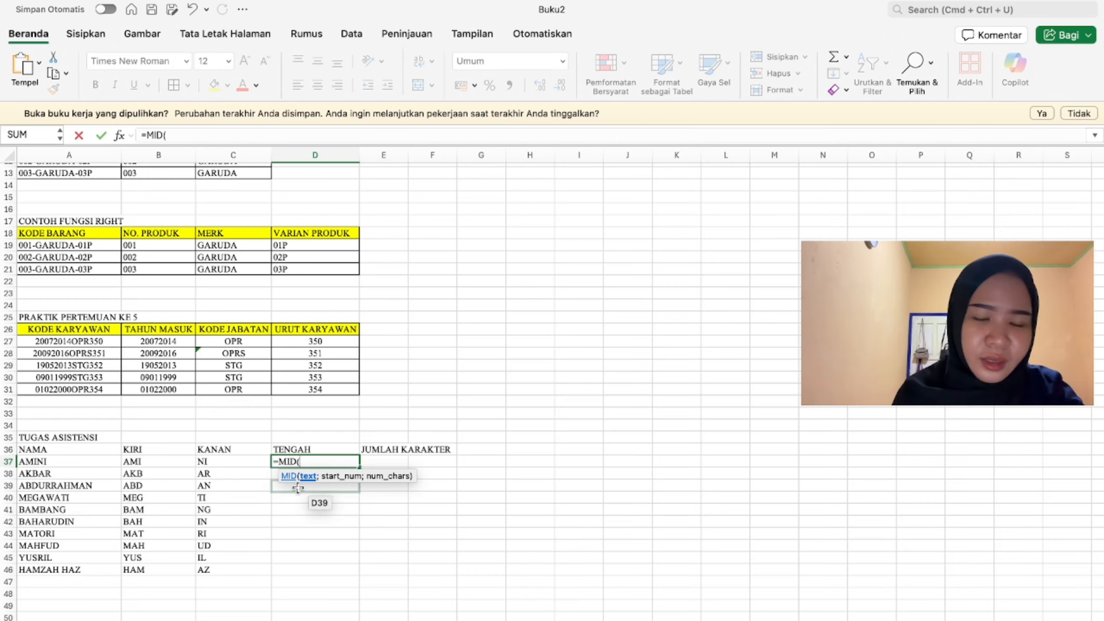
{"action": "left_click", "coordinate": [98, 466]}
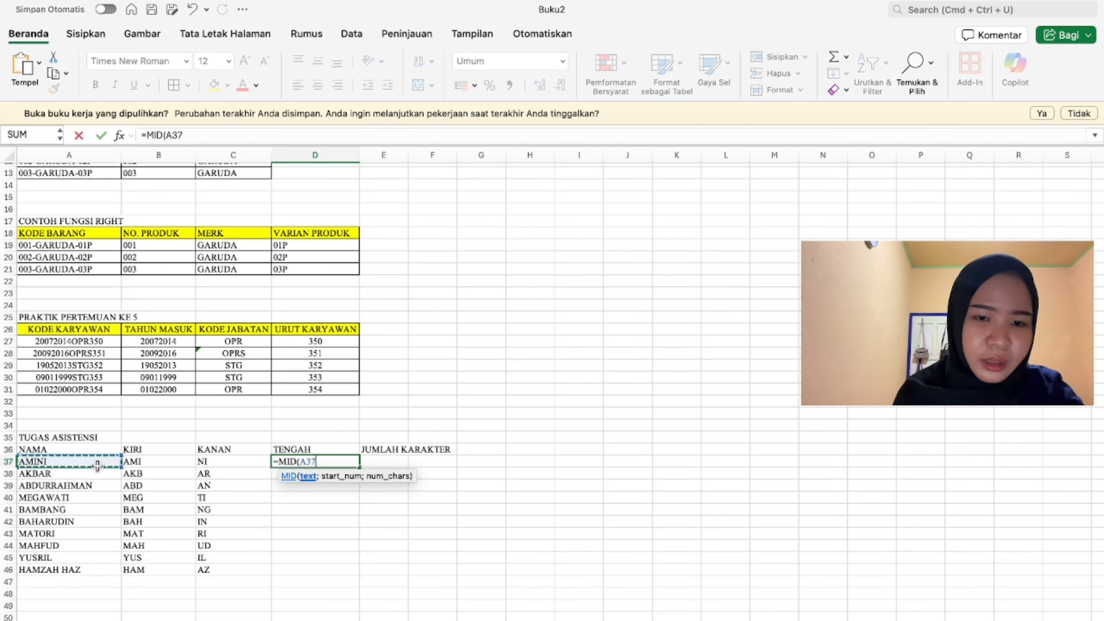
{"action": "type", "text": ";"}
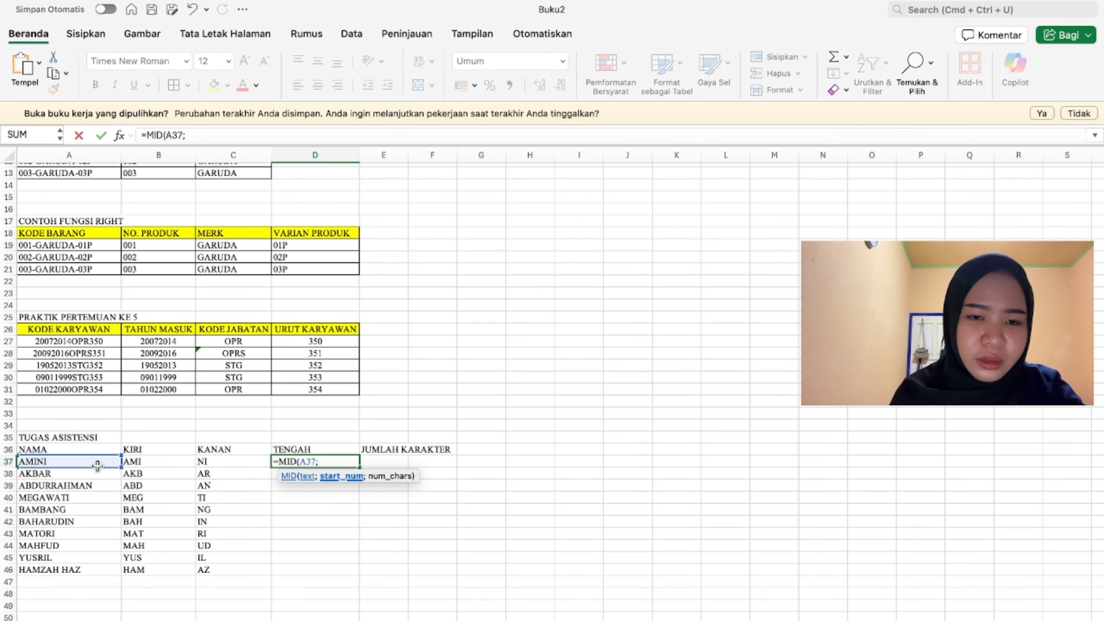
{"action": "type", "text": "2;"}
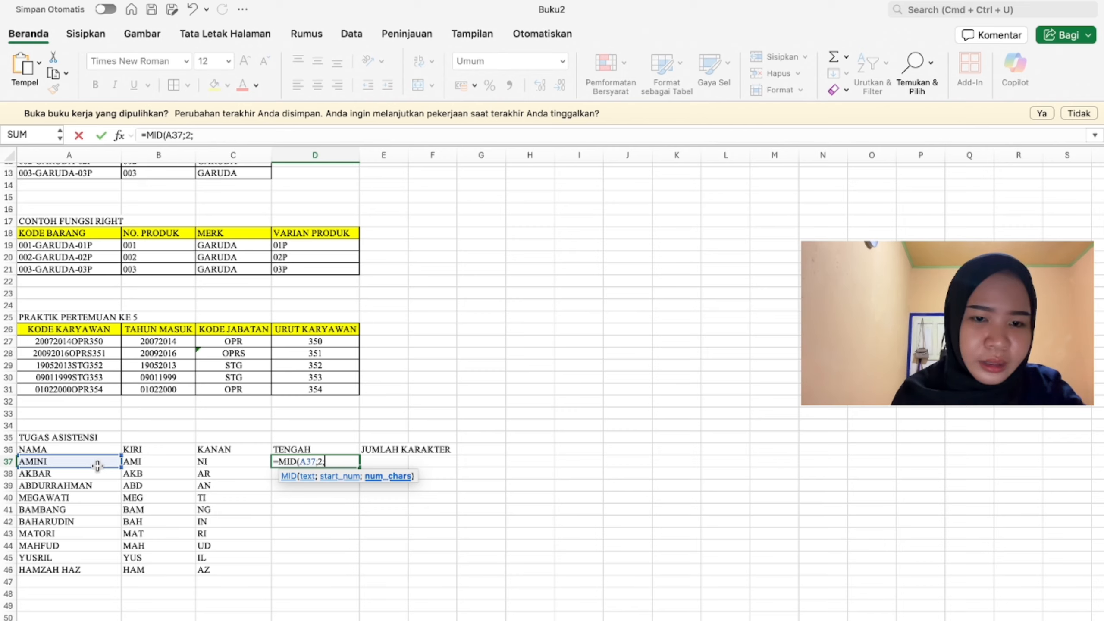
{"action": "type", "text": "3"}
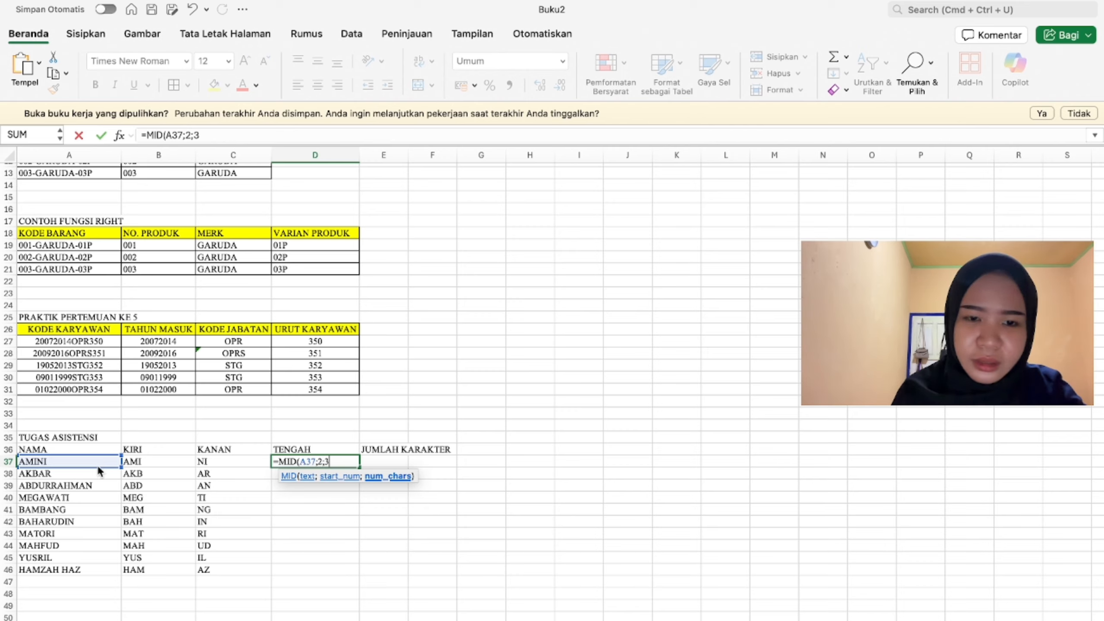
{"action": "key", "text": "Return"}
{"action": "left_click", "coordinate": [332, 463]}
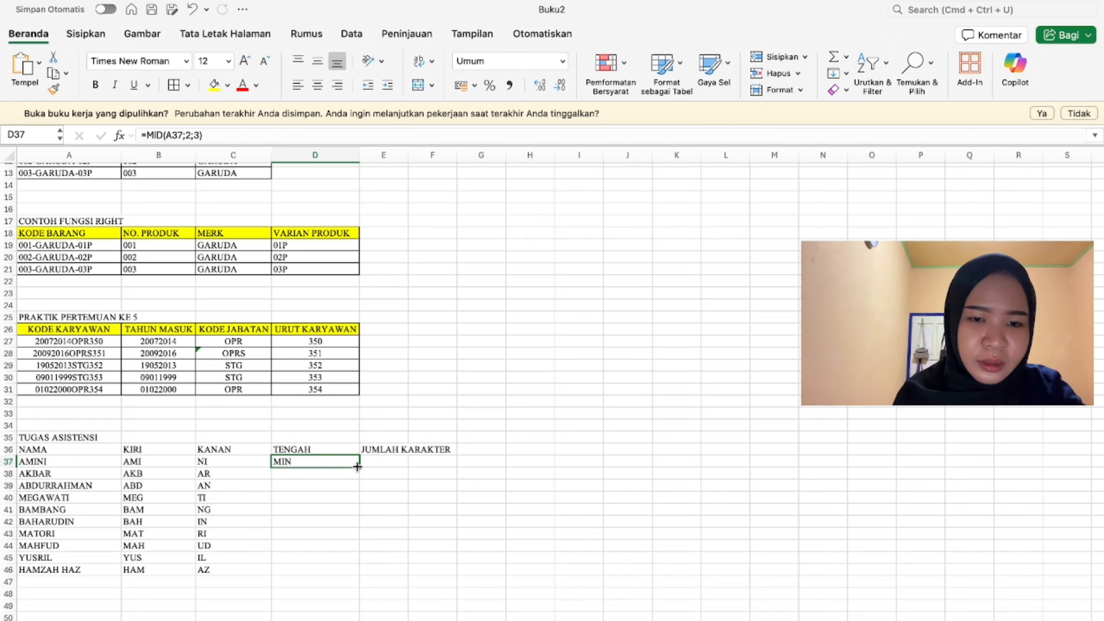
{"action": "left_click_drag", "start_coordinate": [358, 467], "coordinate": [332, 570]}
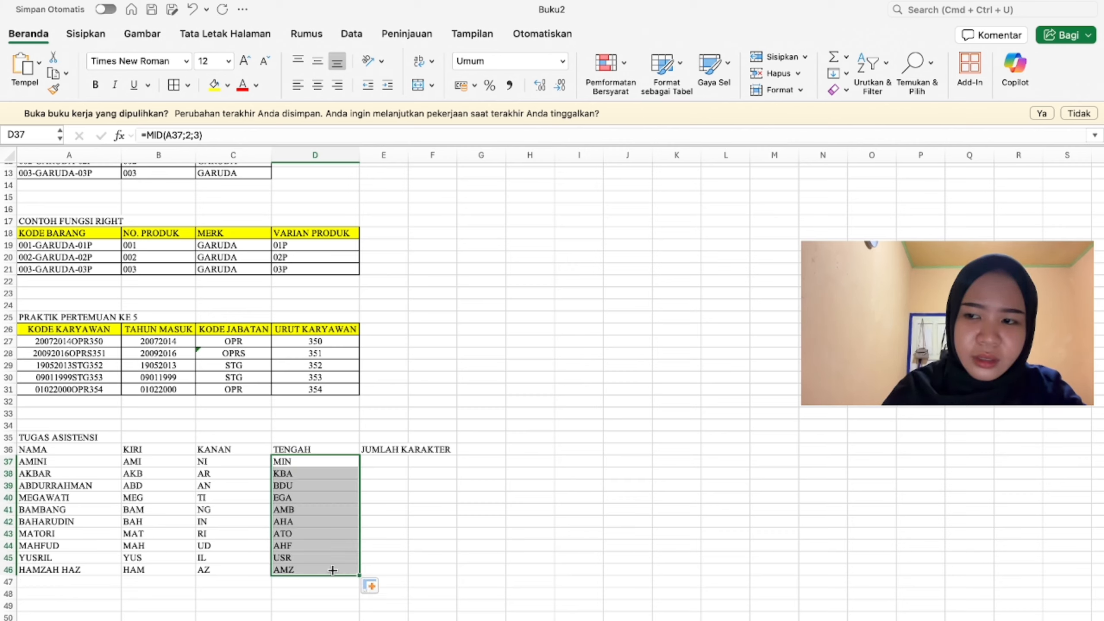
Step: Enter =LEN(A37) in E37 under JUMLAH KARAKTER and fill the formula down to E46
{"action": "left_click", "coordinate": [397, 463]}
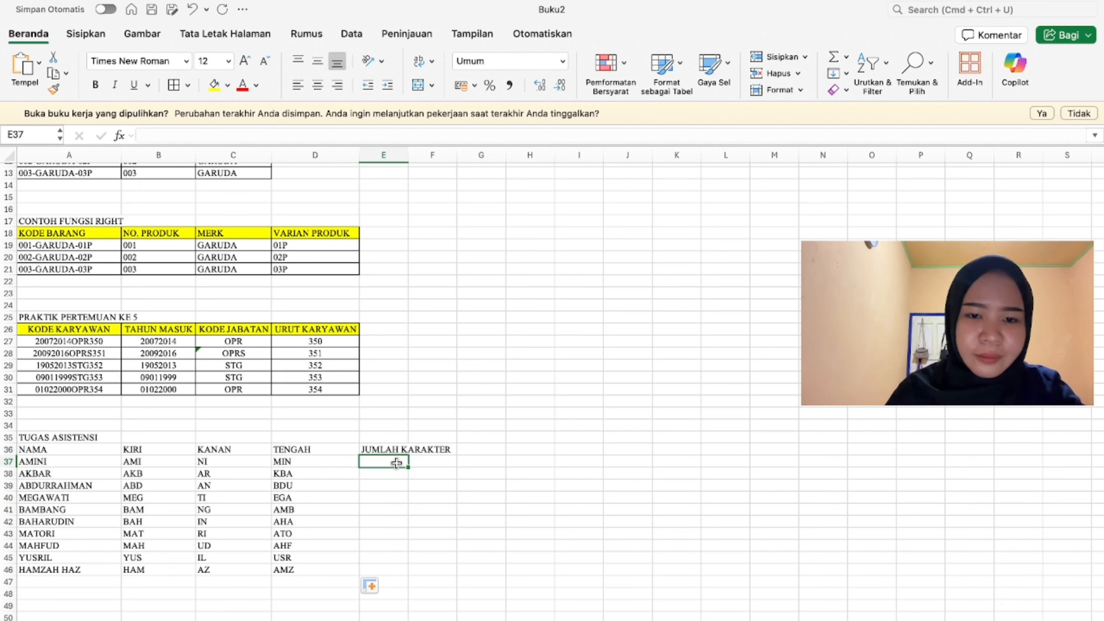
{"action": "type", "text": "=len"}
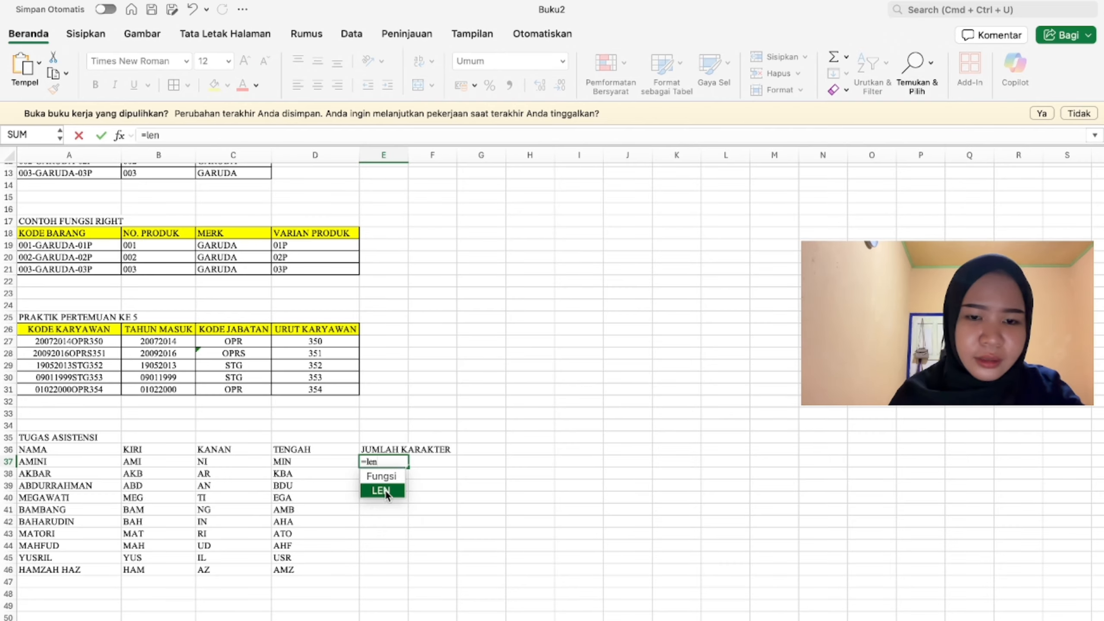
{"action": "double_click", "coordinate": [384, 490]}
{"action": "left_click", "coordinate": [78, 463]}
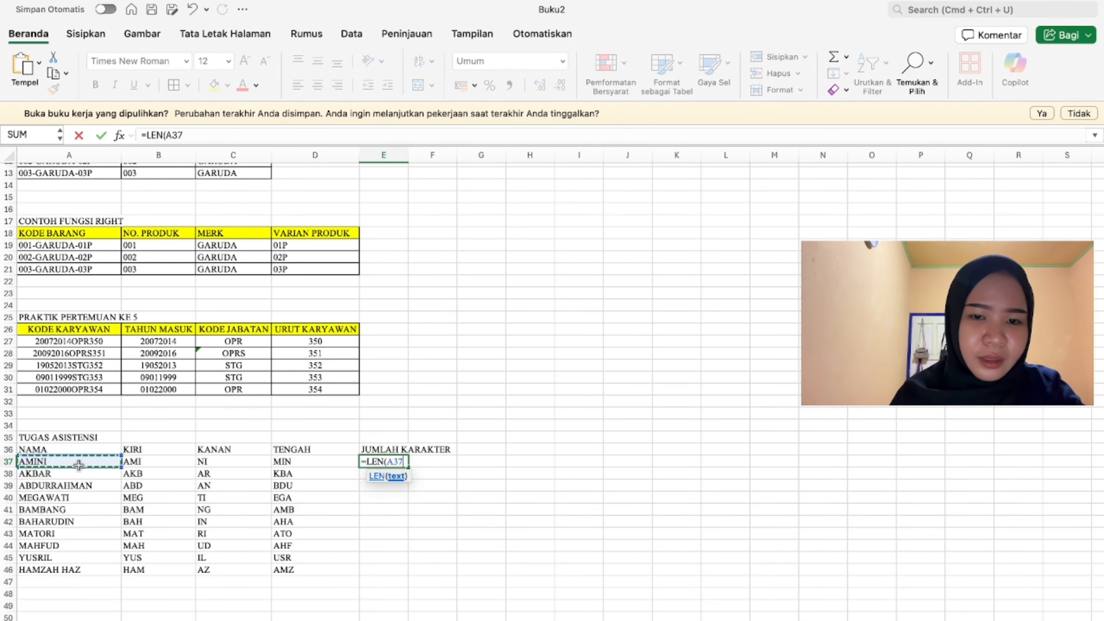
{"action": "key", "text": "Return"}
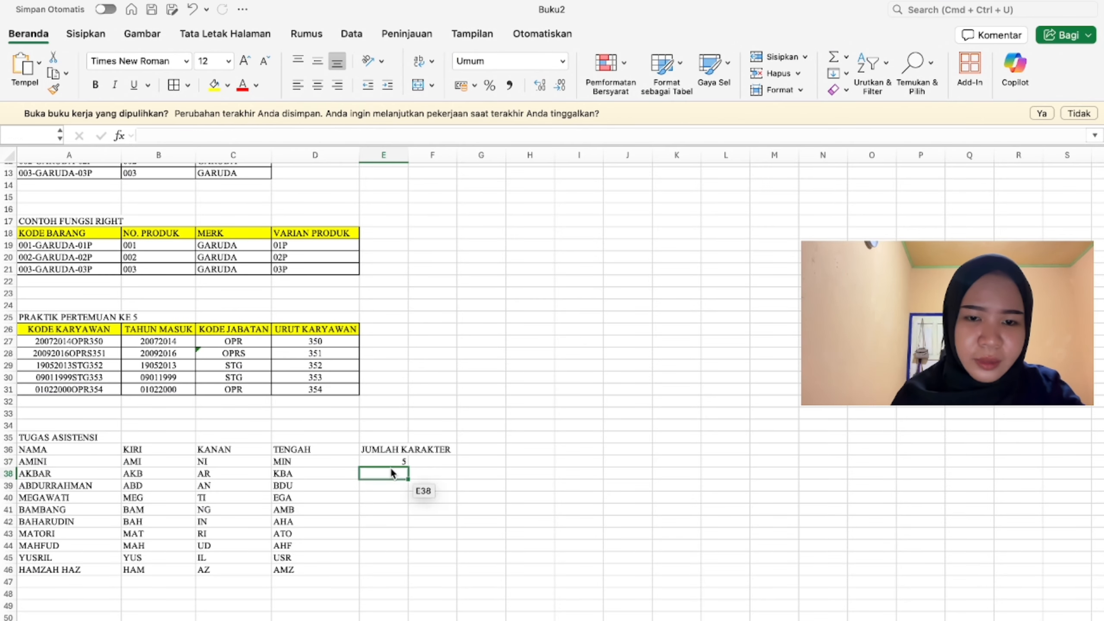
{"action": "left_click", "coordinate": [395, 462]}
{"action": "left_click_drag", "start_coordinate": [408, 467], "coordinate": [401, 571]}
{"action": "left_click", "coordinate": [450, 524]}
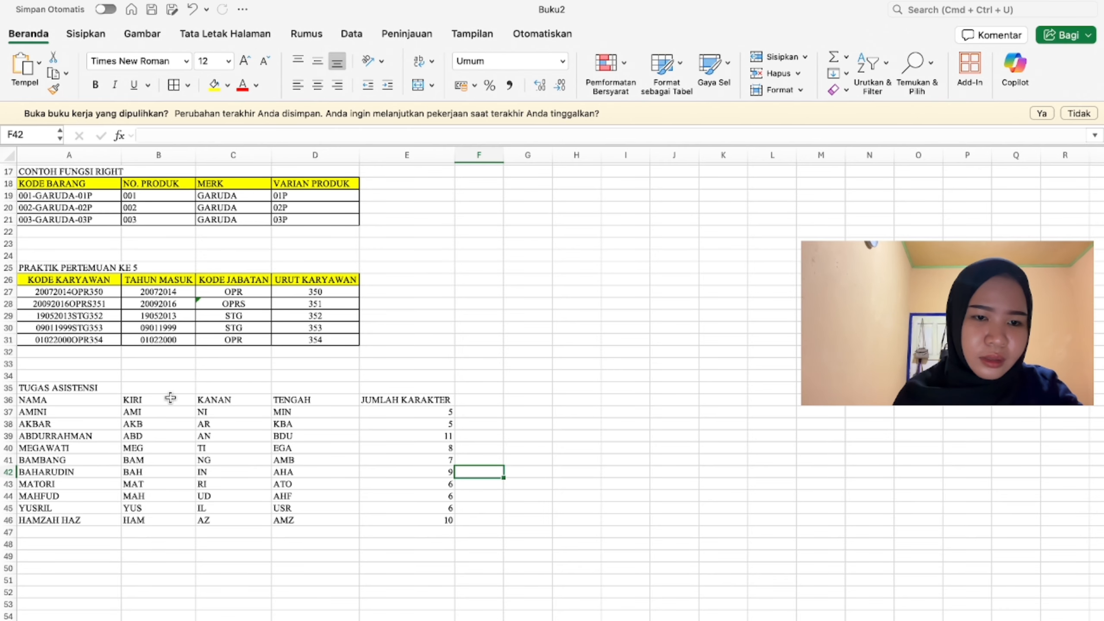
Step: Centre cells B36:E46 and the NAMA header in A36, and add borders to the whole assignment table A36:E46
{"action": "mouse_move", "coordinate": [170, 398]}
{"action": "left_mouse_down"}
{"action": "mouse_move", "coordinate": [313, 446]}
{"action": "mouse_move", "coordinate": [414, 518]}
{"action": "left_mouse_up"}
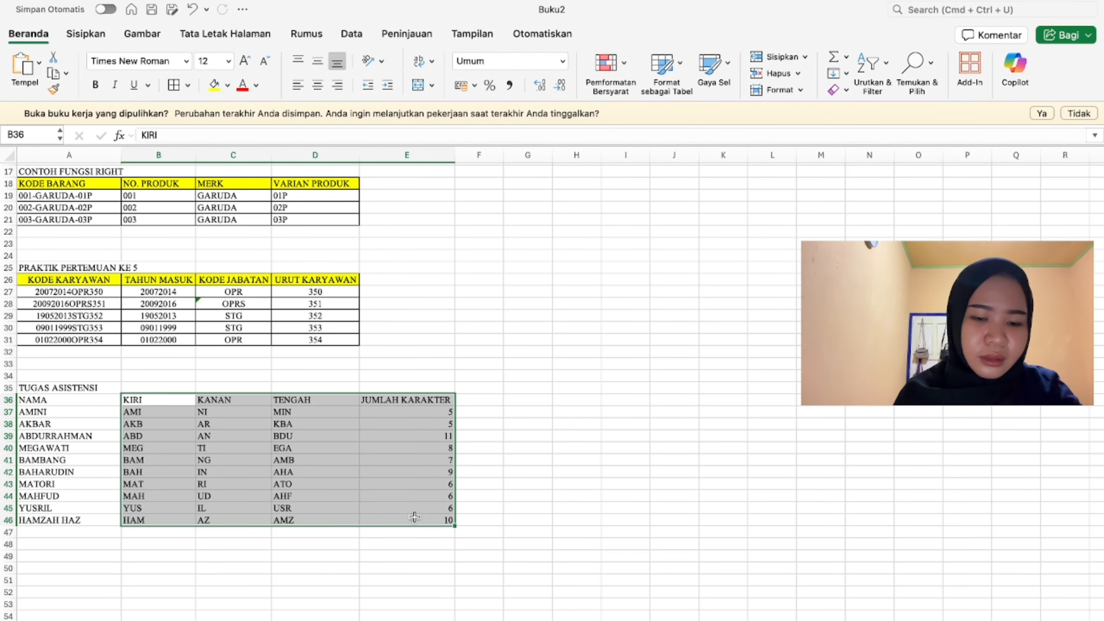
{"action": "key", "text": "super+e"}
{"action": "left_click", "coordinate": [70, 399]}
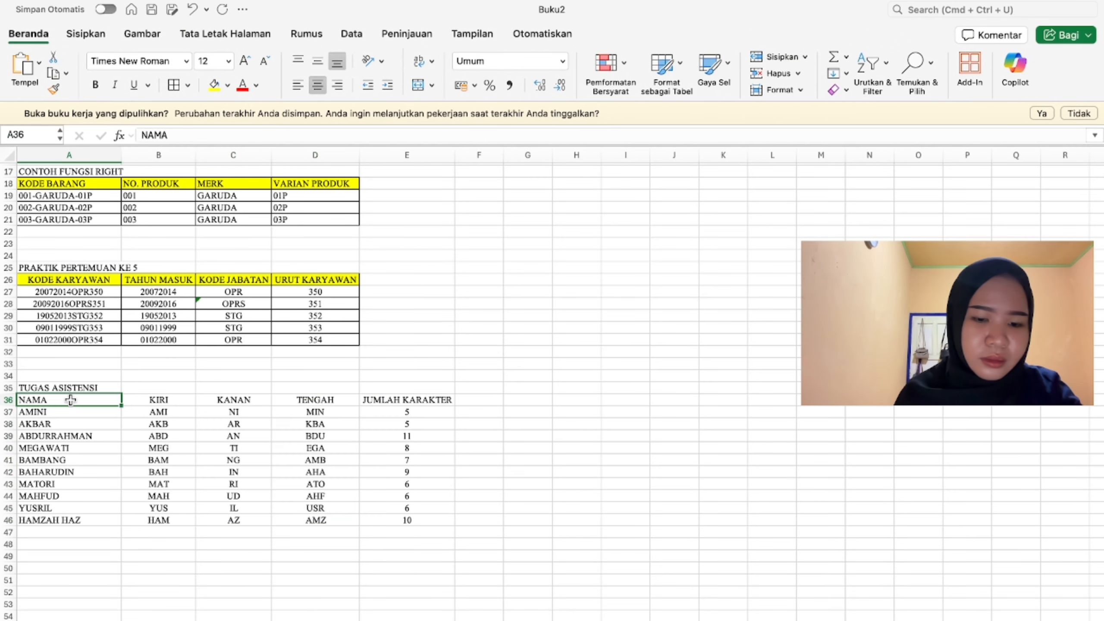
{"action": "key", "text": "super+e"}
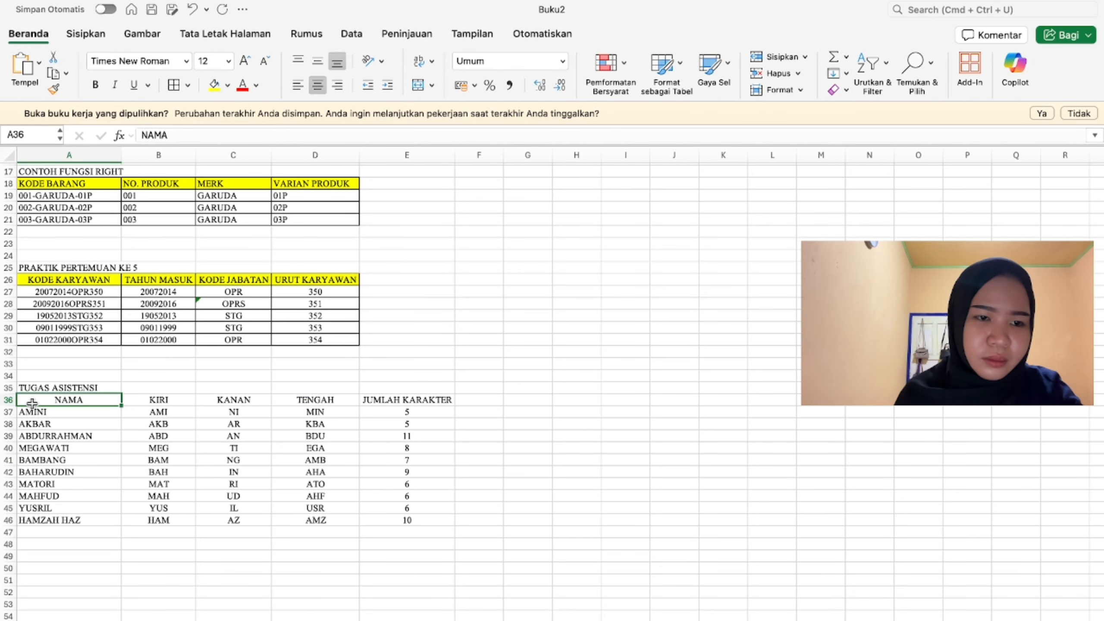
{"action": "mouse_move", "coordinate": [32, 403]}
{"action": "left_mouse_down"}
{"action": "mouse_move", "coordinate": [280, 514]}
{"action": "mouse_move", "coordinate": [389, 517]}
{"action": "left_mouse_up"}
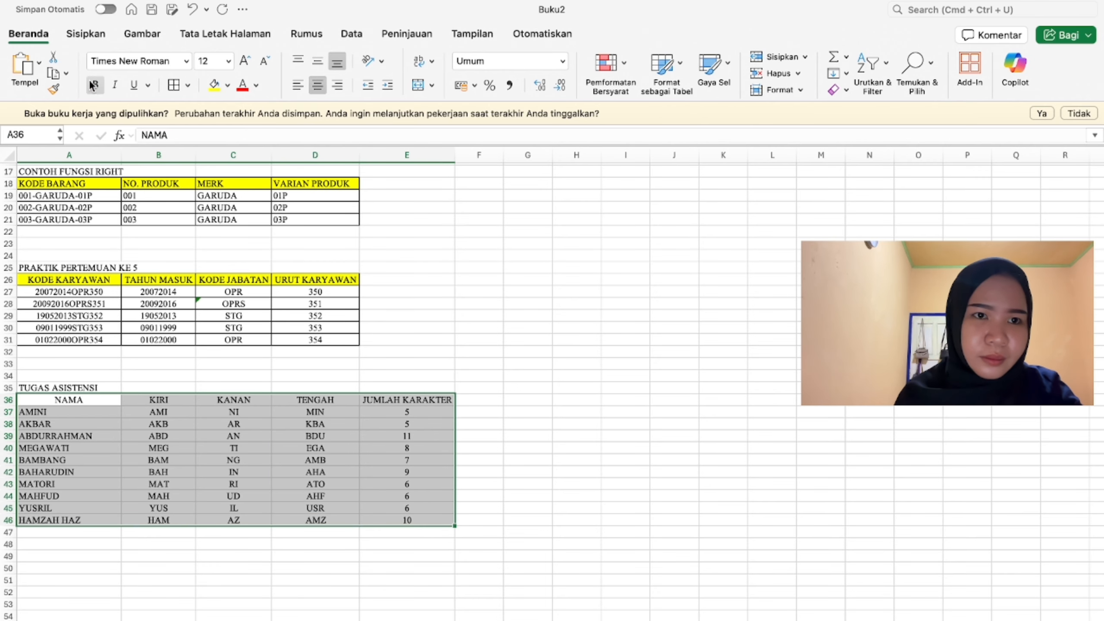
{"action": "left_click", "coordinate": [174, 85]}
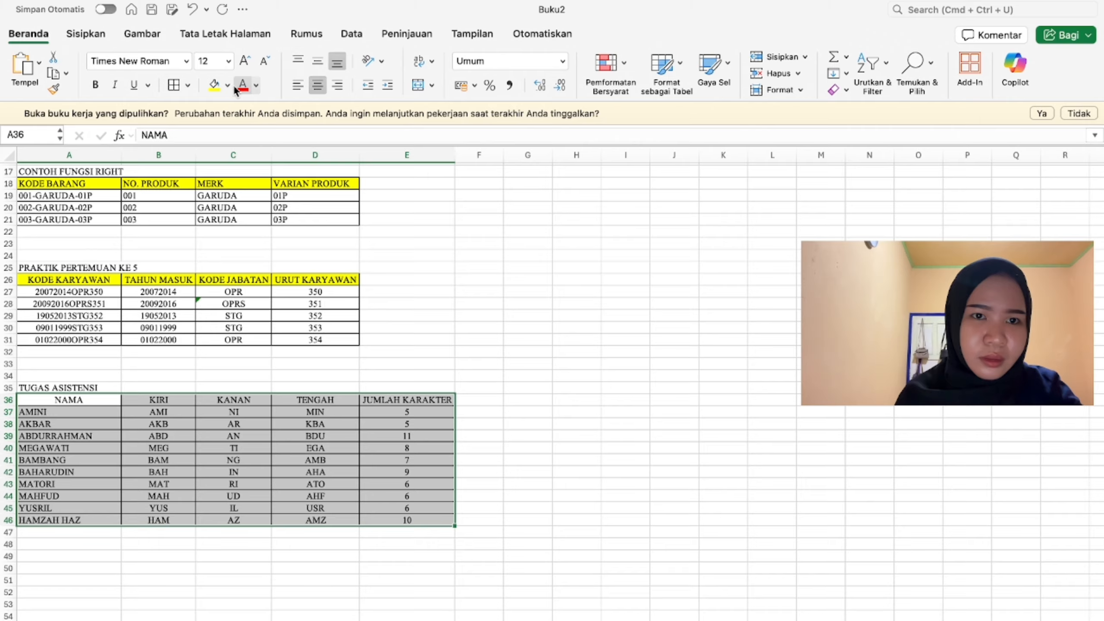
Step: Fill the assignment table's header row A36:E36 with yellow
{"action": "left_click_drag", "start_coordinate": [104, 403], "coordinate": [394, 402]}
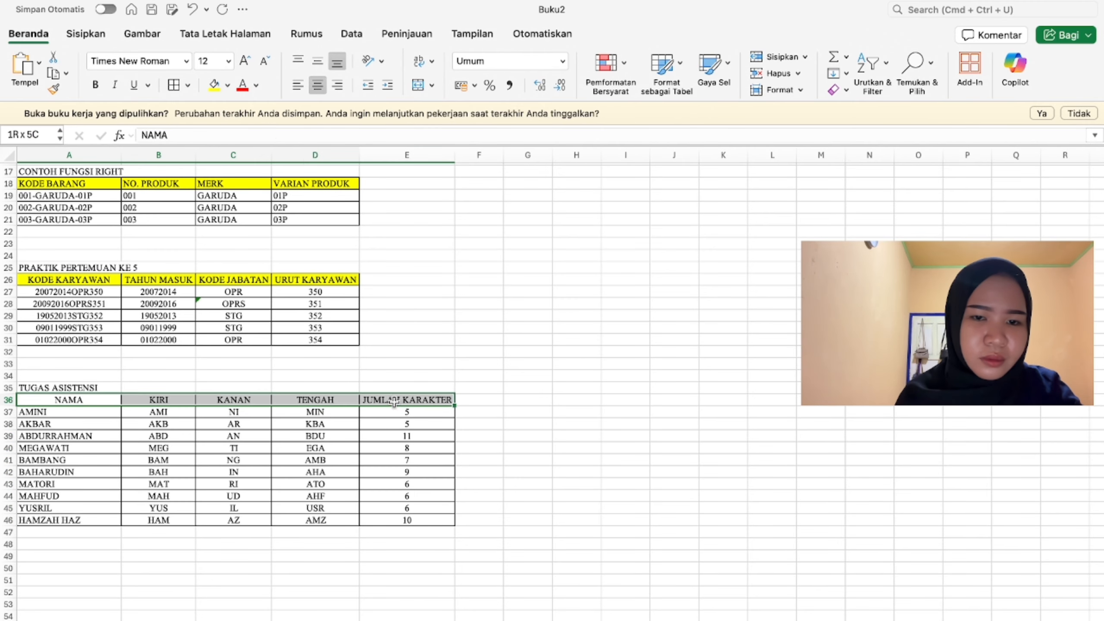
{"action": "left_click", "coordinate": [214, 85]}
{"action": "left_click", "coordinate": [513, 327]}
Step: Look over all the tables on the sheet and switch to the blank worksheet
{"action": "scroll", "coordinate": [512, 324], "scroll_direction": "up", "scroll_amount": 5}
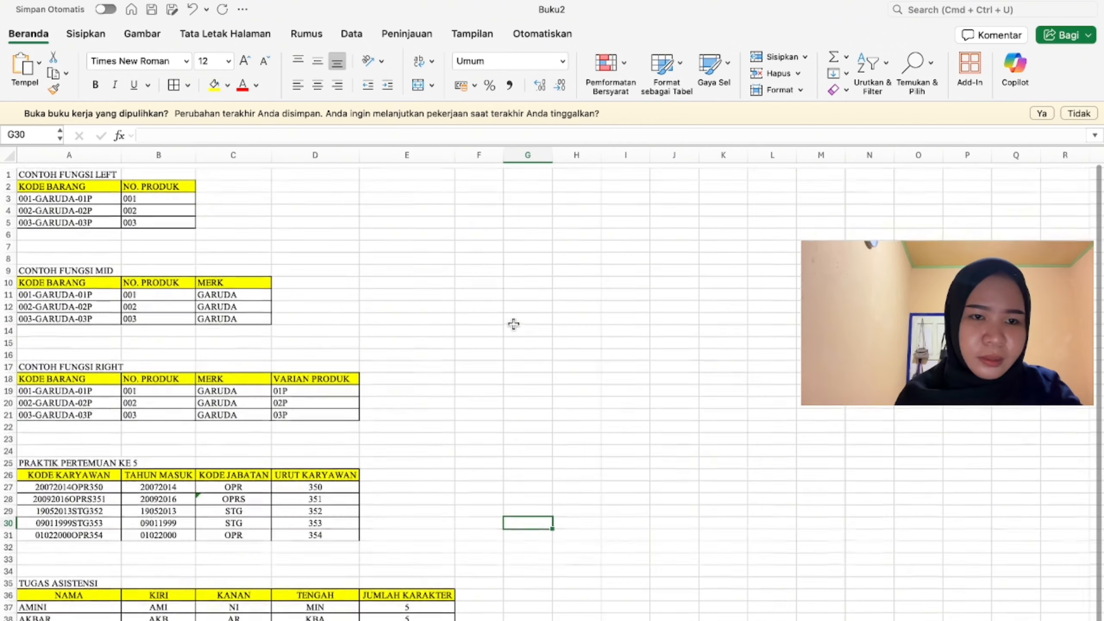
{"action": "scroll", "coordinate": [513, 323], "scroll_direction": "down", "scroll_amount": 3}
{"action": "scroll", "coordinate": [513, 323], "scroll_direction": "down", "scroll_amount": 5}
{"action": "scroll", "coordinate": [513, 323], "scroll_direction": "up", "scroll_amount": 8}
{"action": "scroll", "coordinate": [513, 323], "scroll_direction": "down", "scroll_amount": 1}
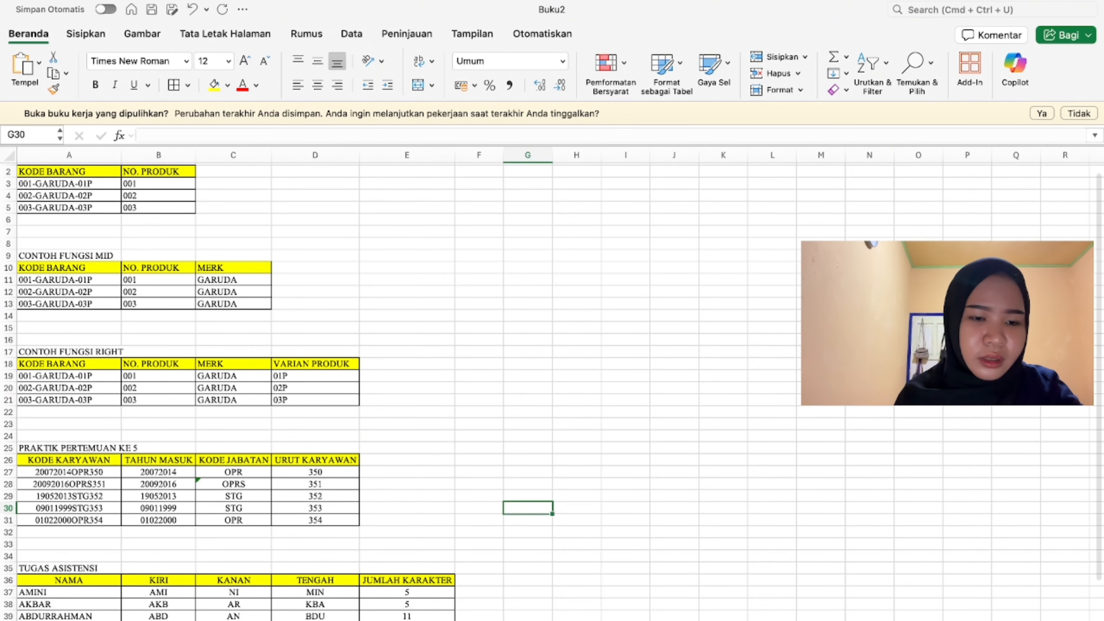
{"action": "left_click", "coordinate": [85, 620]}
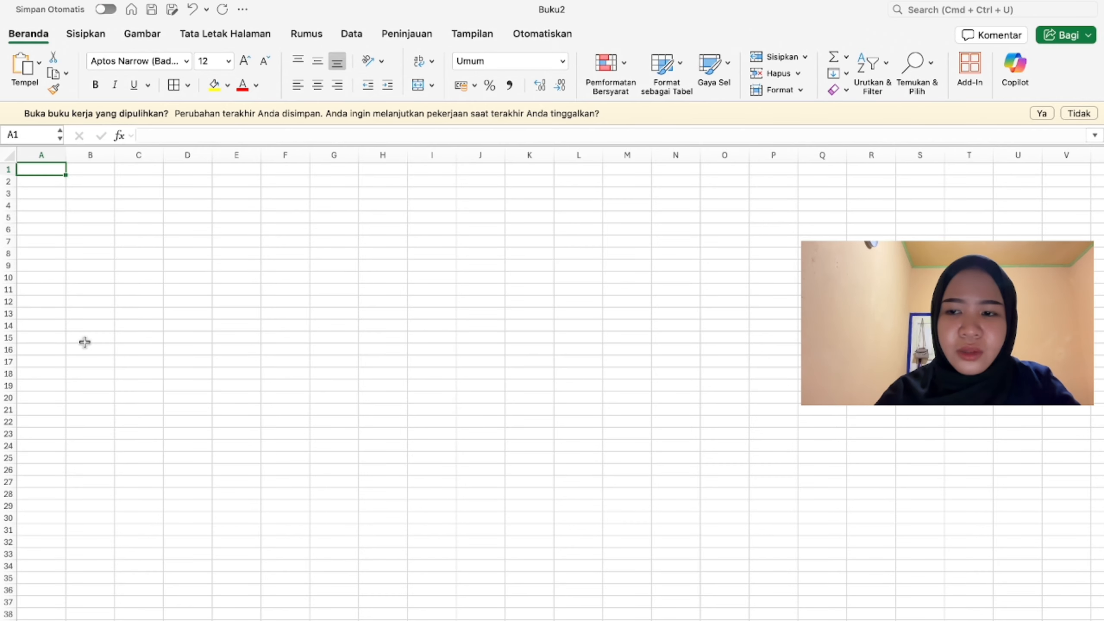
Step: Demonstrate the comparison operators =, <>, <, >, <= and >= in A1, clearing each one after showing it
{"action": "type", "text": "="}
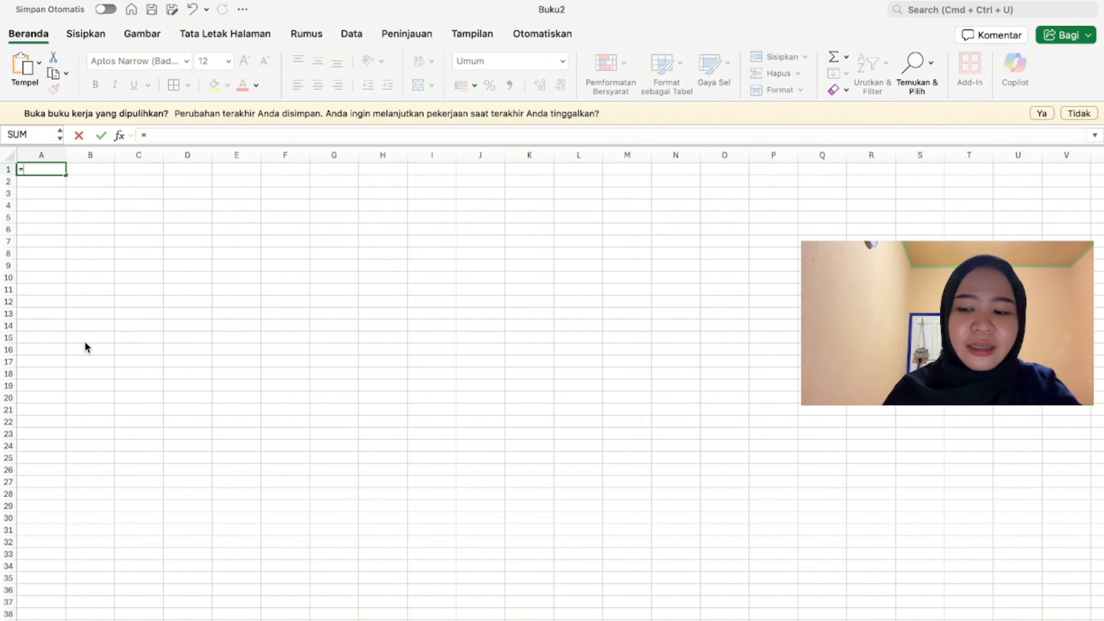
{"action": "key", "text": "BackSpace"}
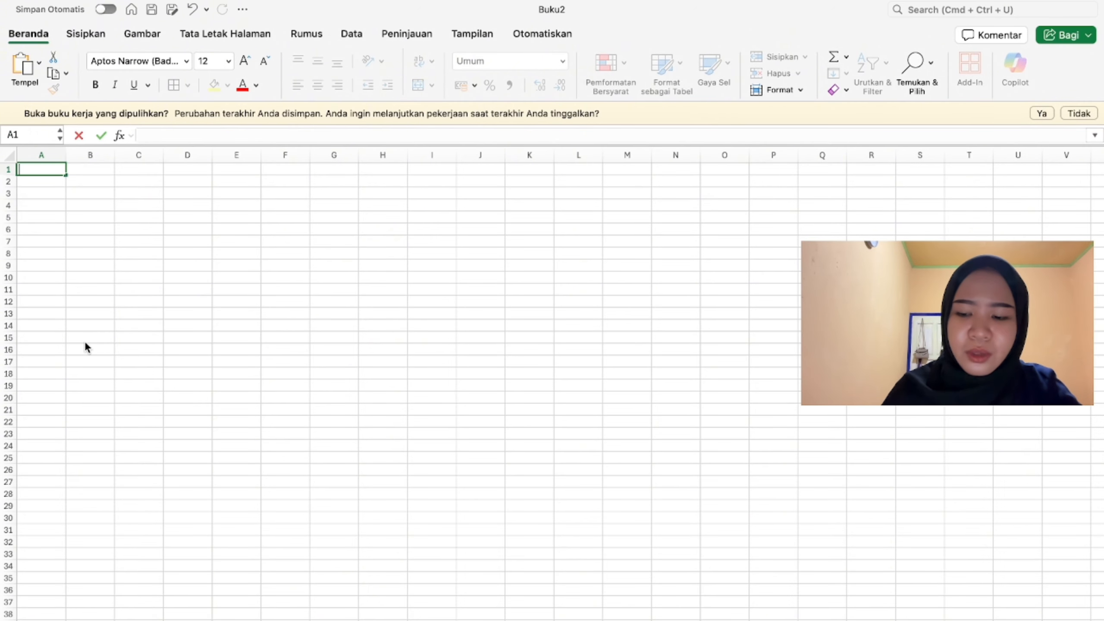
{"action": "type", "text": "<>"}
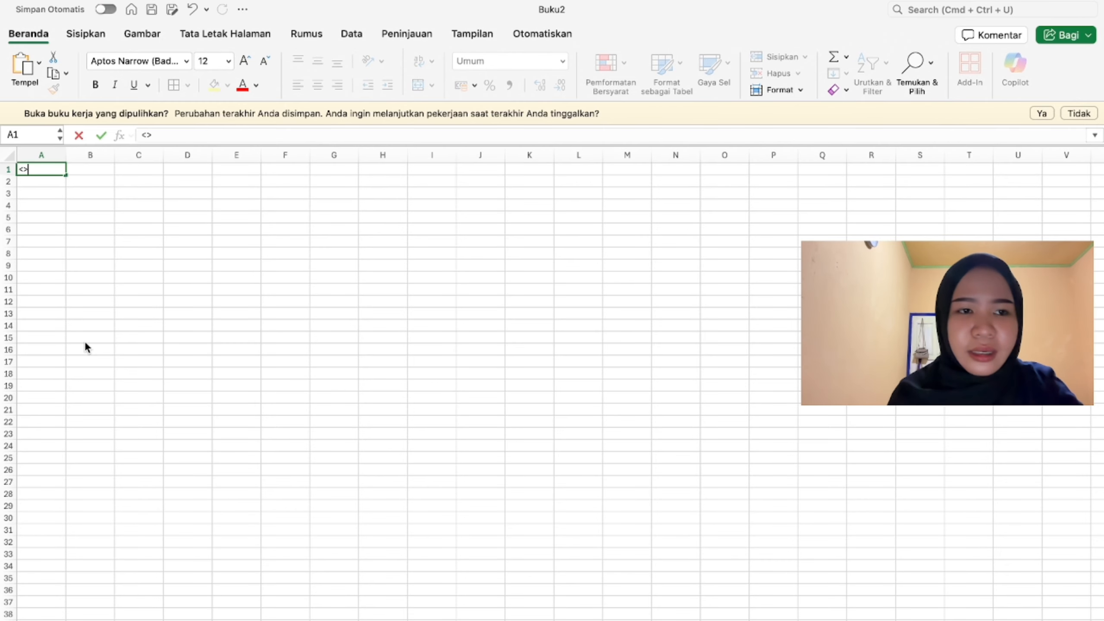
{"action": "key", "text": "BackSpace"}
{"action": "key", "text": "BackSpace"}
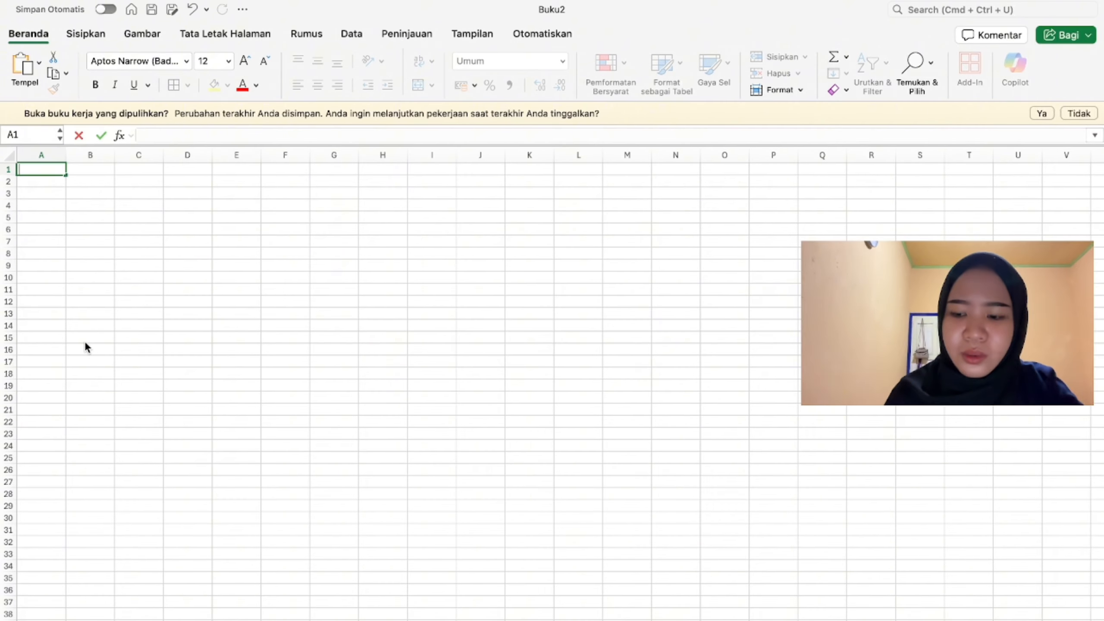
{"action": "type", "text": "<"}
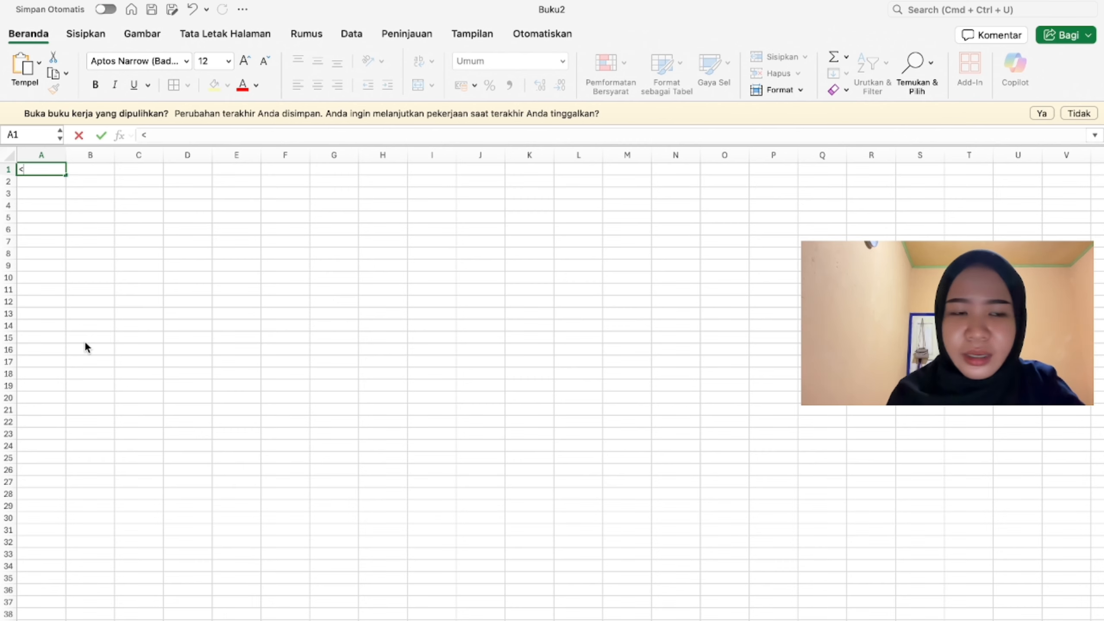
{"action": "key", "text": "BackSpace"}
{"action": "type", "text": ">"}
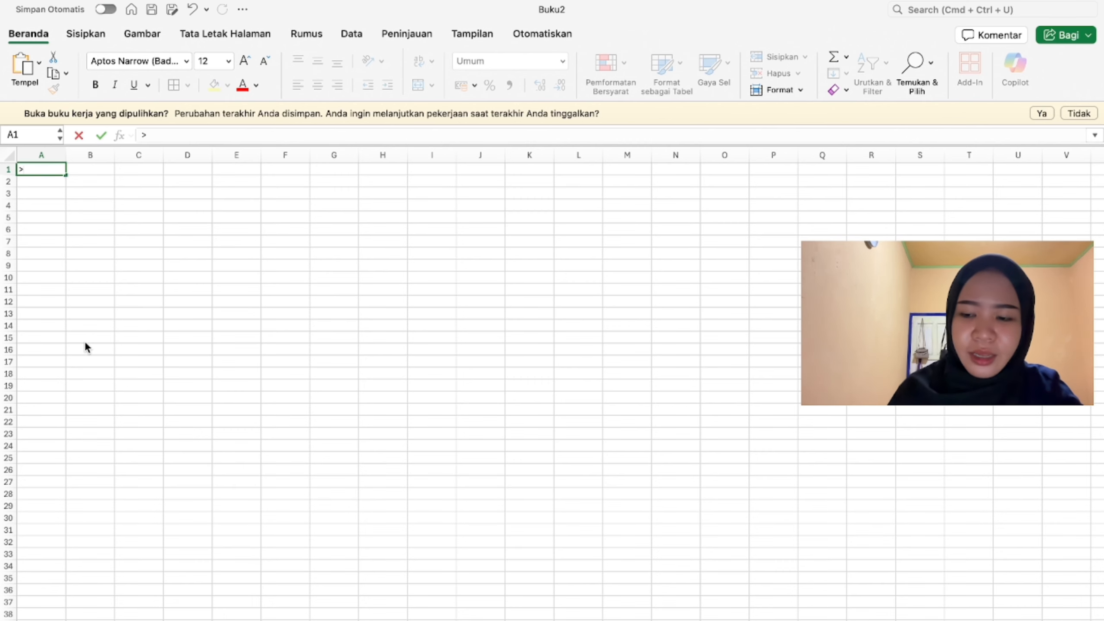
{"action": "key", "text": "BackSpace"}
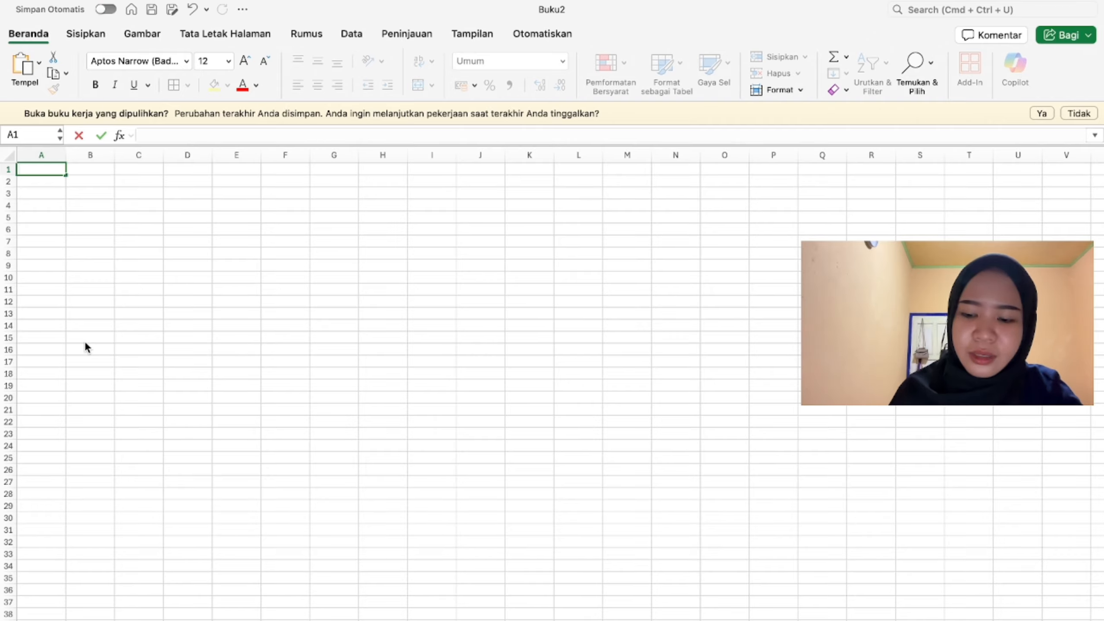
{"action": "type", "text": "<="}
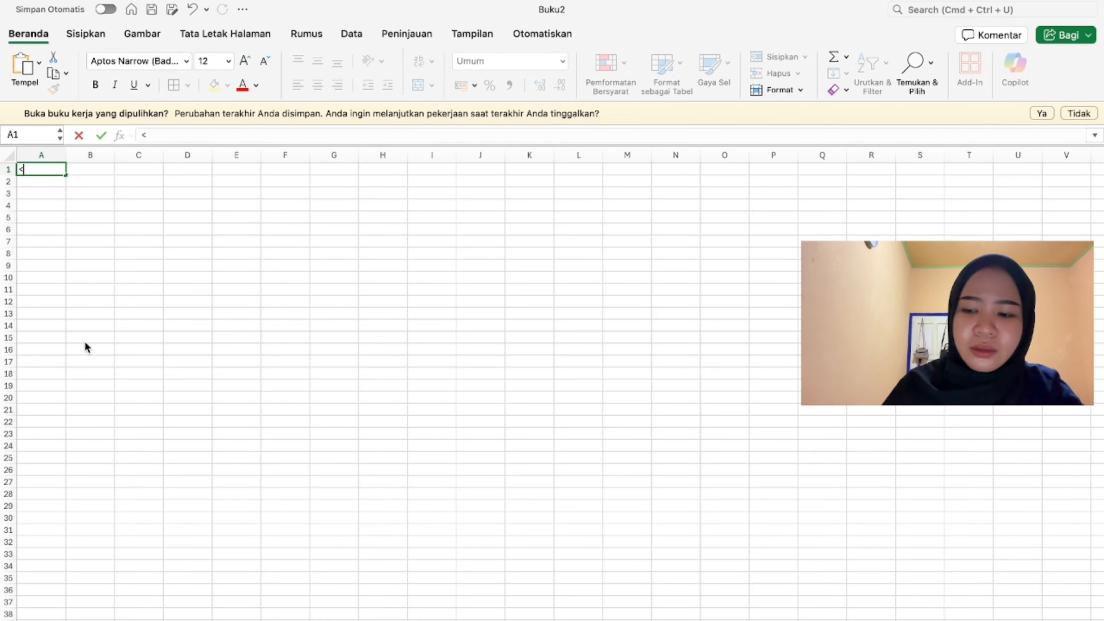
{"action": "key", "text": "BackSpace"}
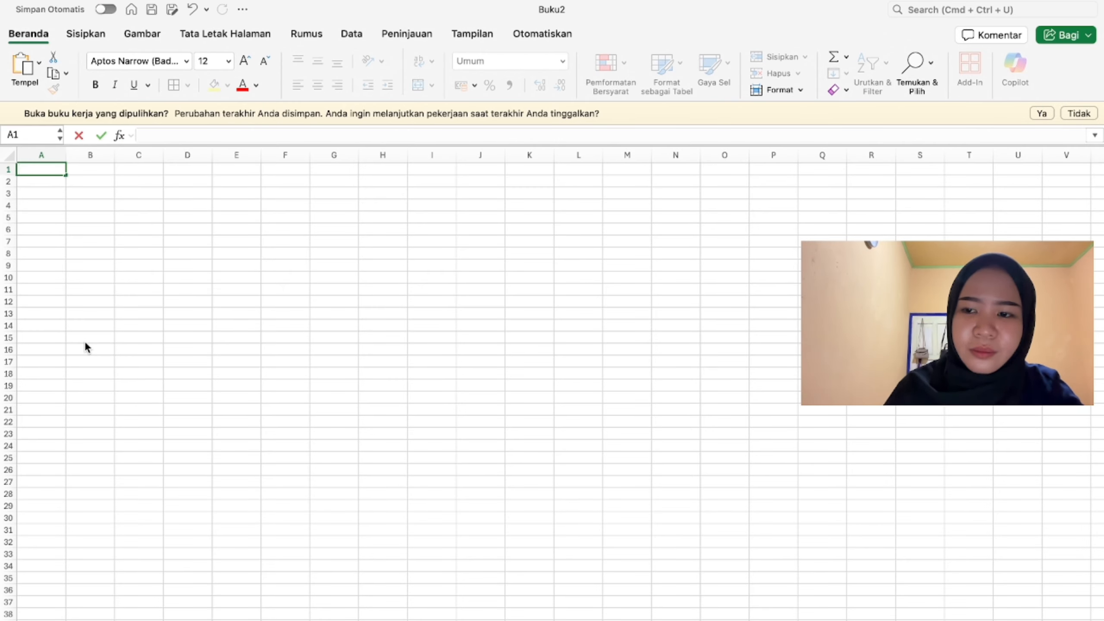
{"action": "type", "text": ">="}
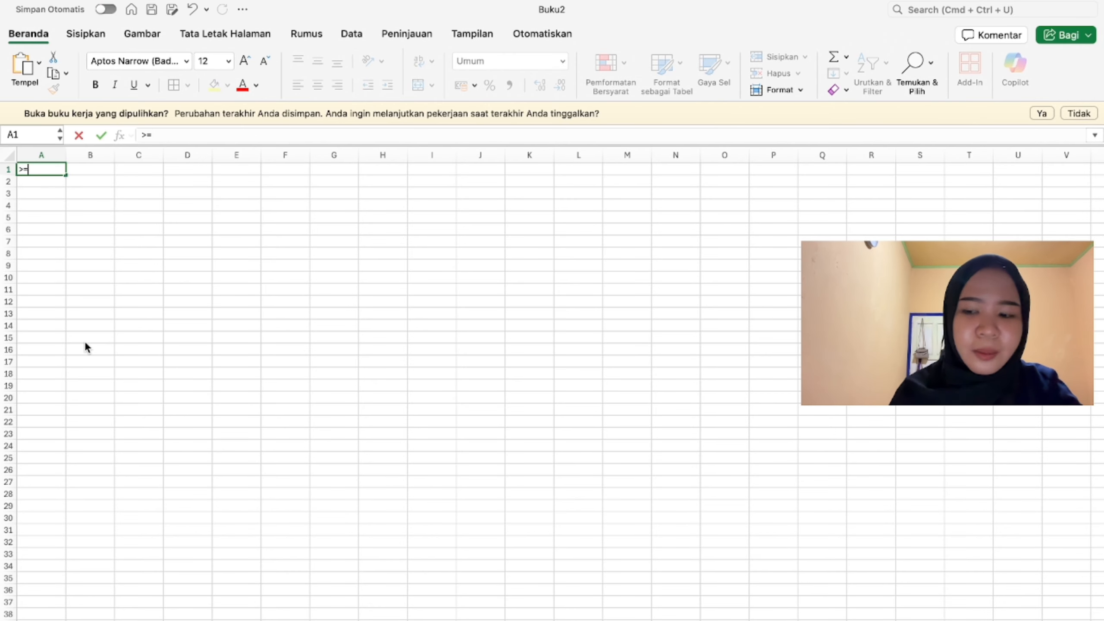
{"action": "key", "text": "BackSpace"}
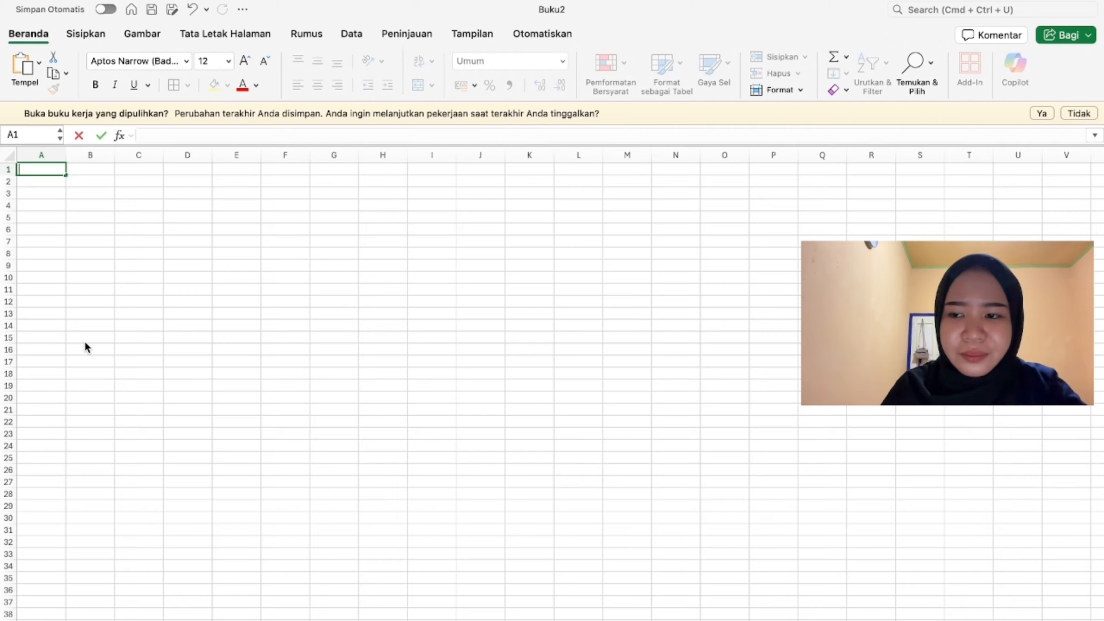
Step: Enter the title CONTOH RUMUS SINGLE IF in A1
{"action": "left_click", "coordinate": [44, 168]}
{"action": "type", "text": "CON"}
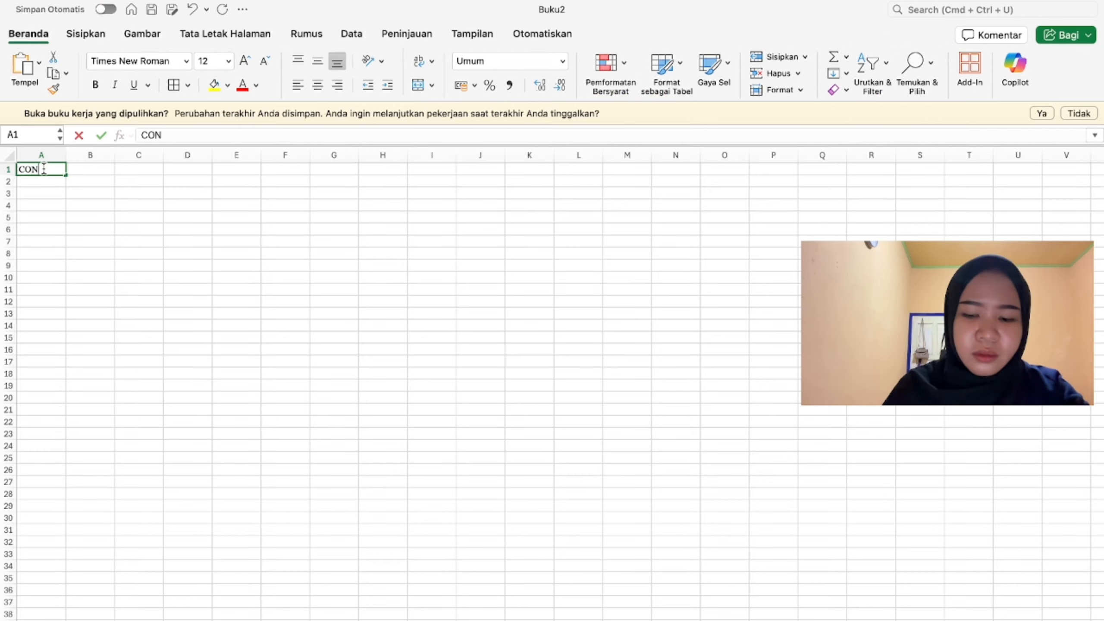
{"action": "type", "text": "TOH RUMUS"}
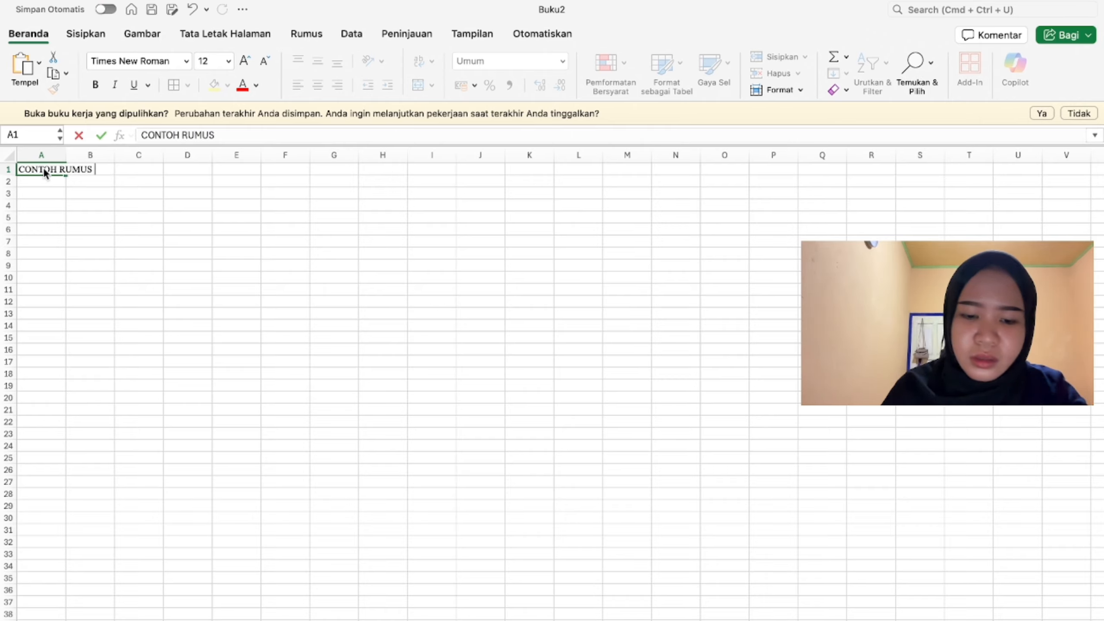
{"action": "type", "text": " SINGLE IF"}
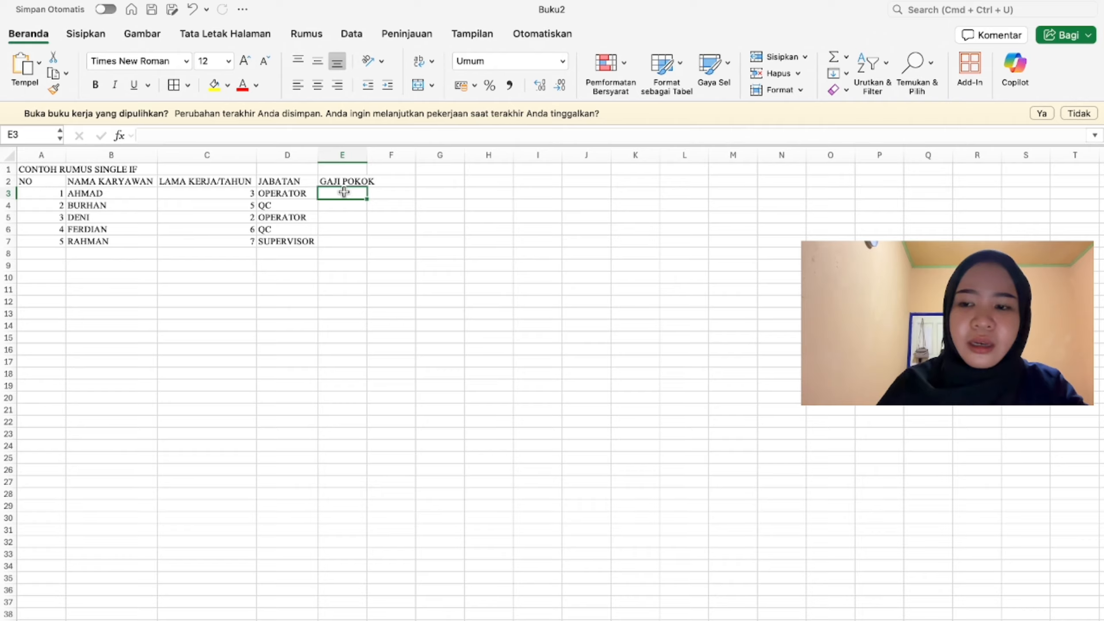
Step: Enter =IF(C3>5;3500000;2250000) in E3 under GAJI POKOK
{"action": "type", "text": "=IF"}
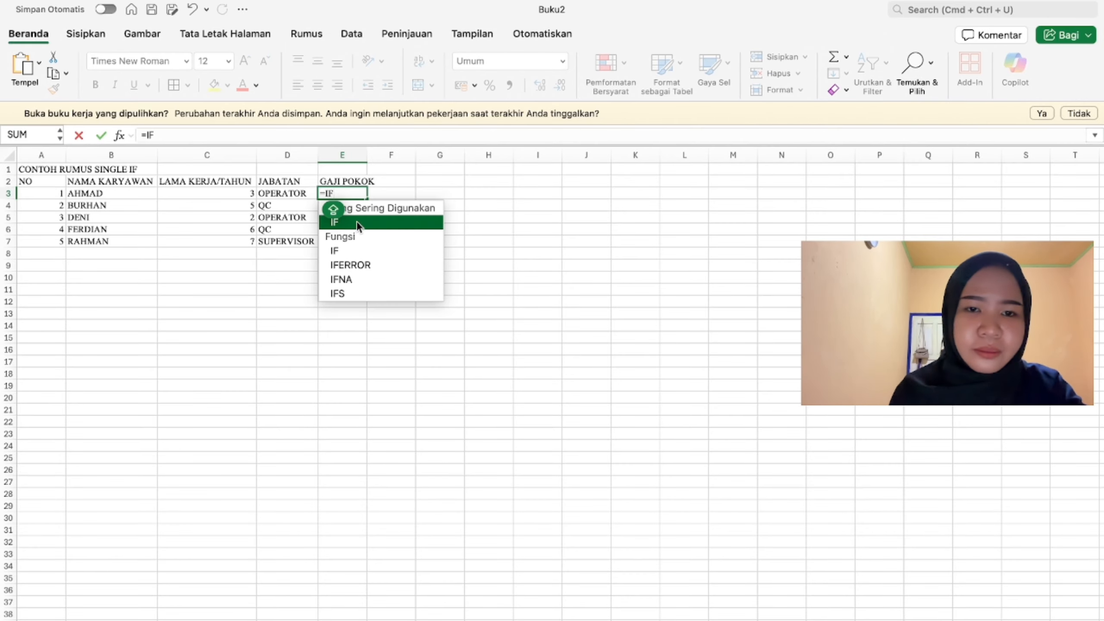
{"action": "type", "text": "("}
{"action": "left_click", "coordinate": [252, 194]}
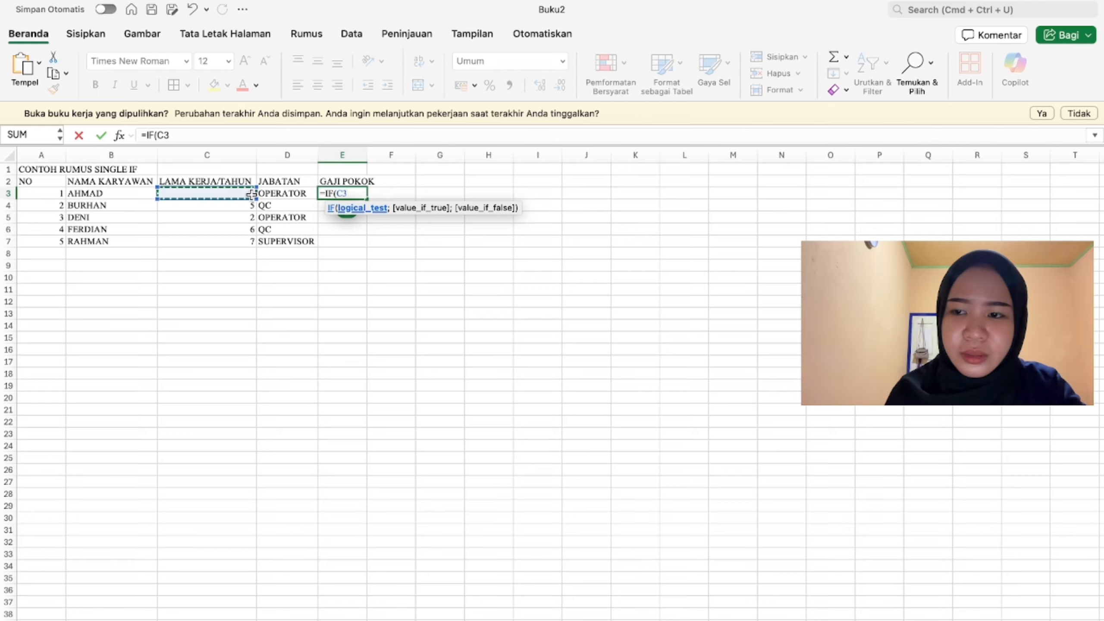
{"action": "type", "text": ">"}
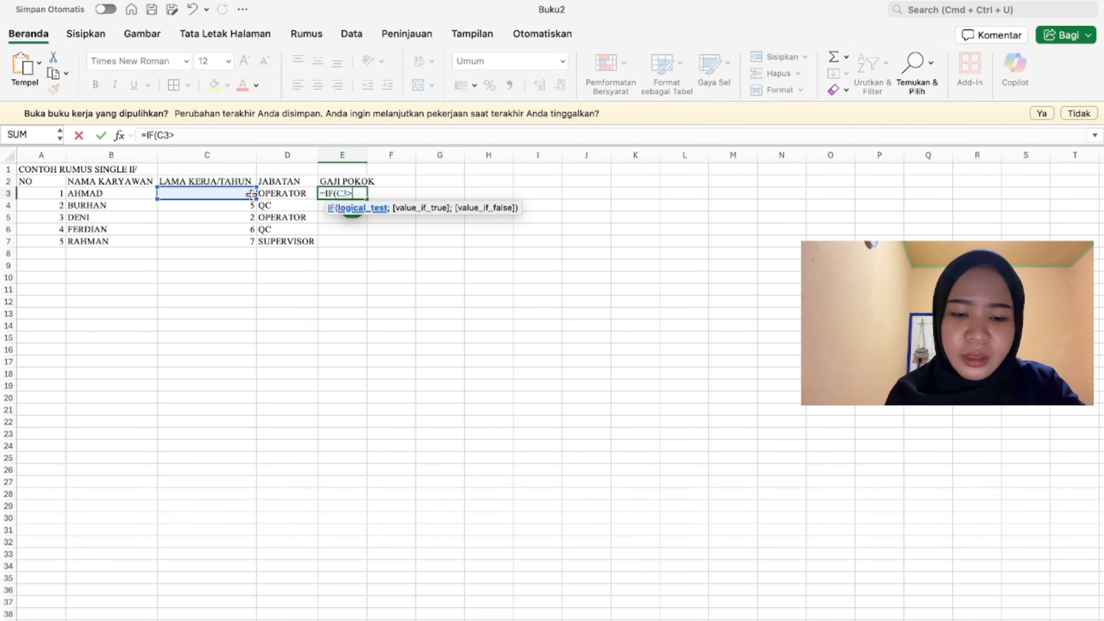
{"action": "type", "text": "5"}
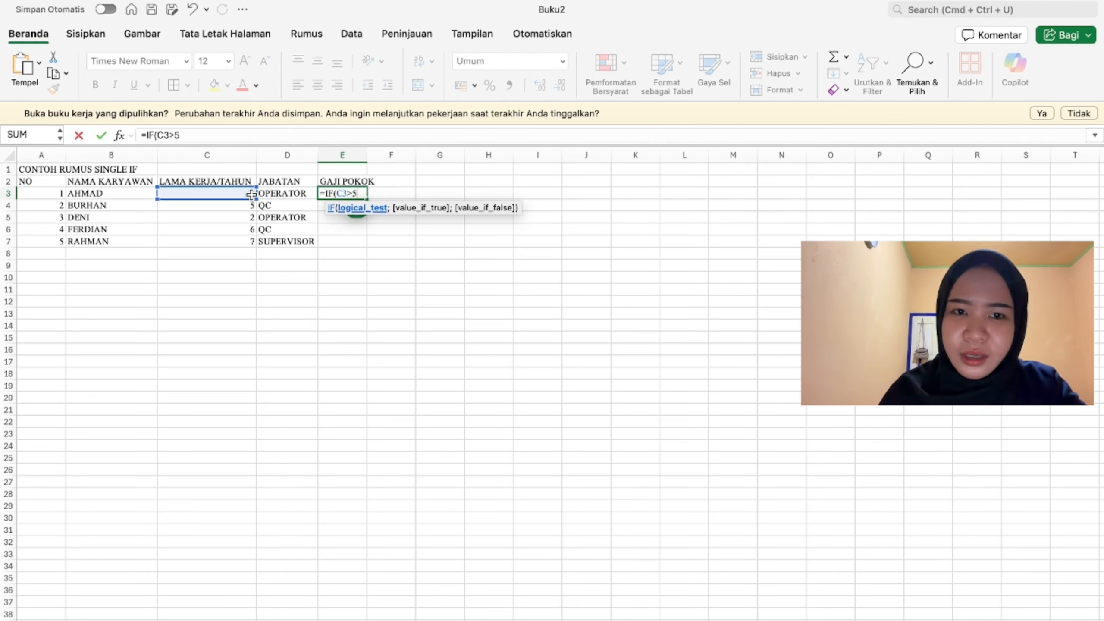
{"action": "type", "text": ";3"}
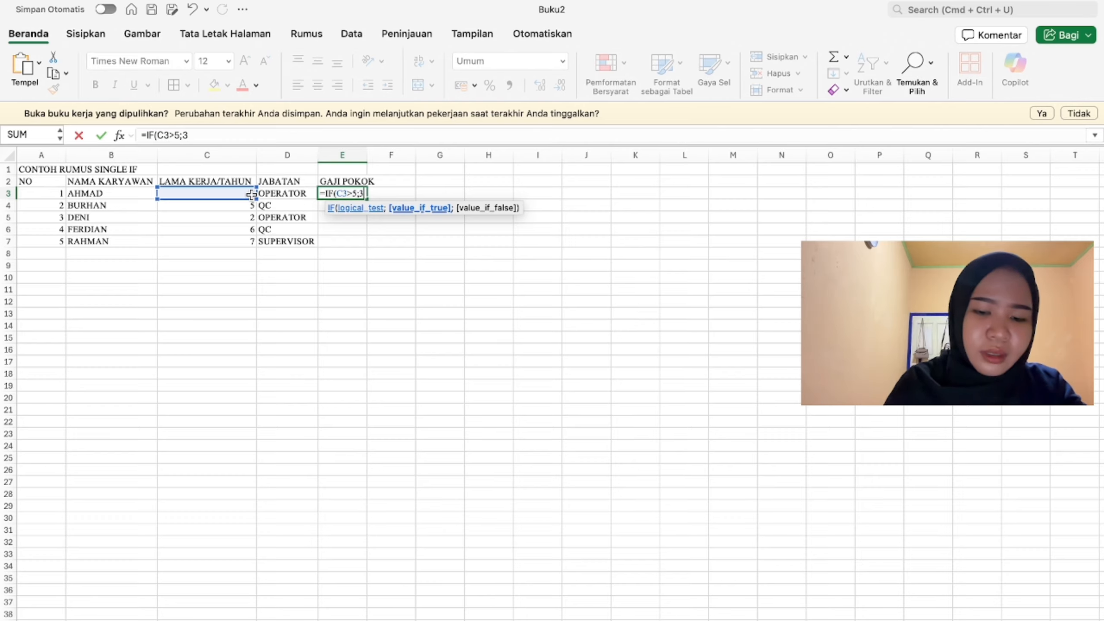
{"action": "type", "text": "500000"}
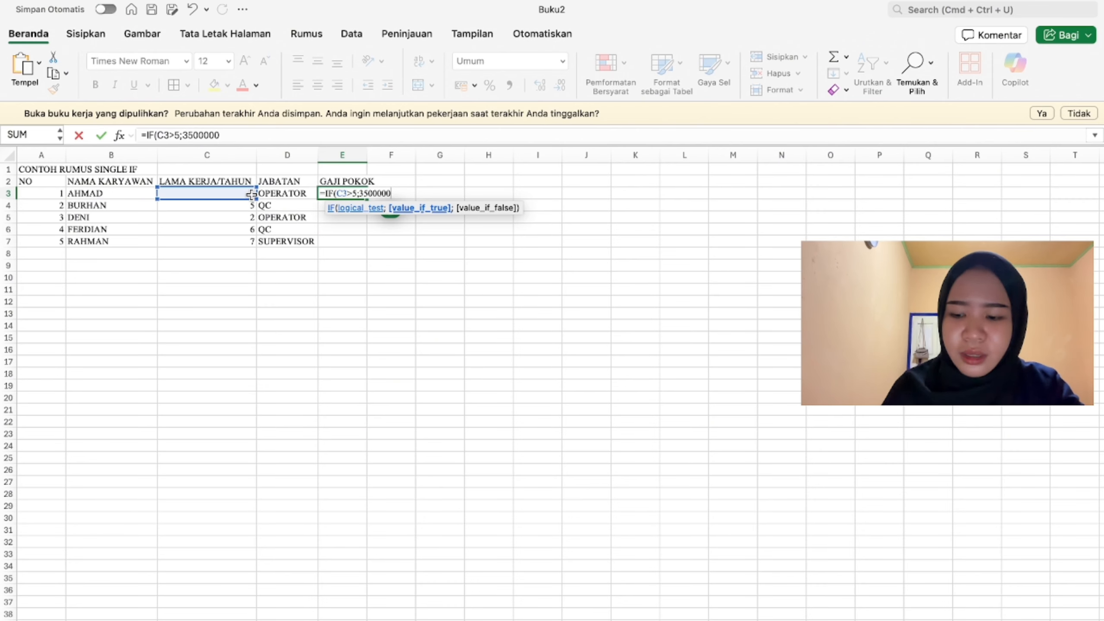
{"action": "type", "text": ";"}
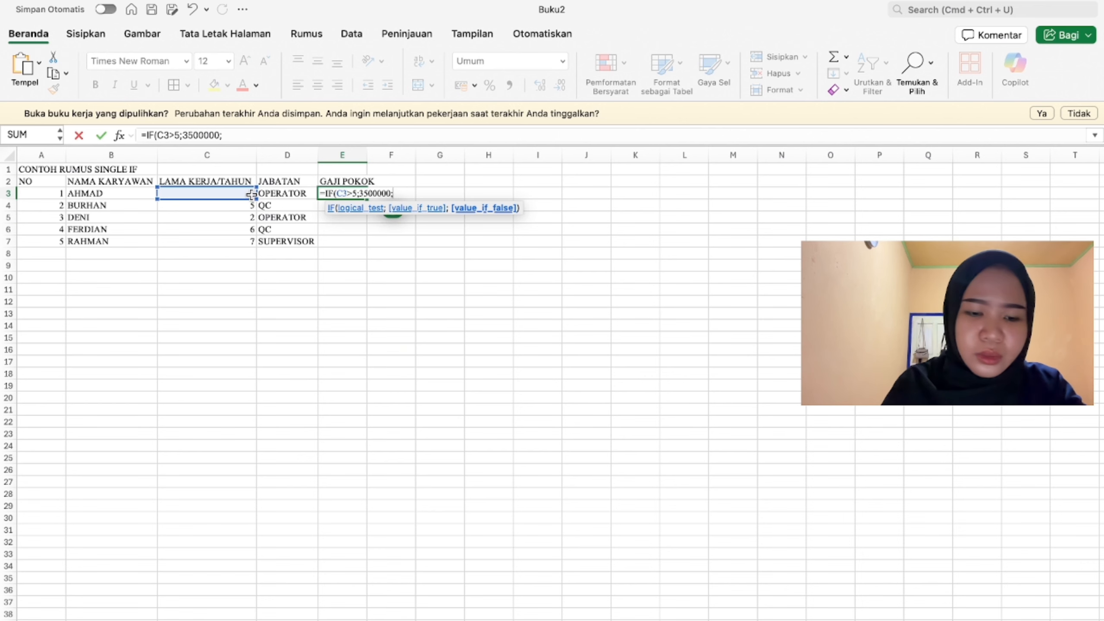
{"action": "type", "text": "2250000"}
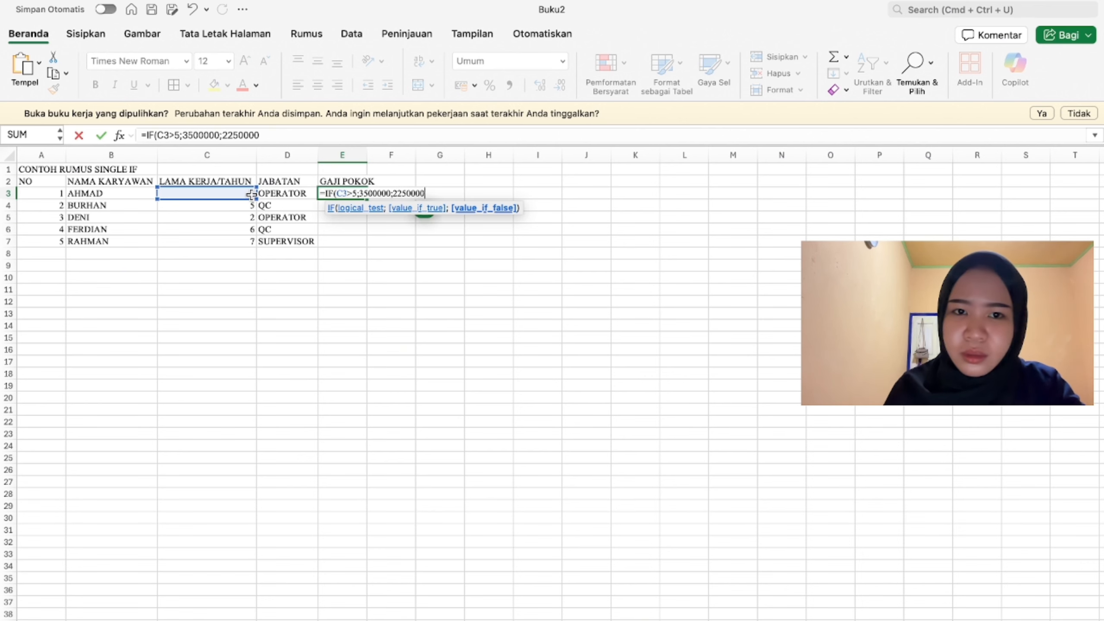
{"action": "key", "text": "Return"}
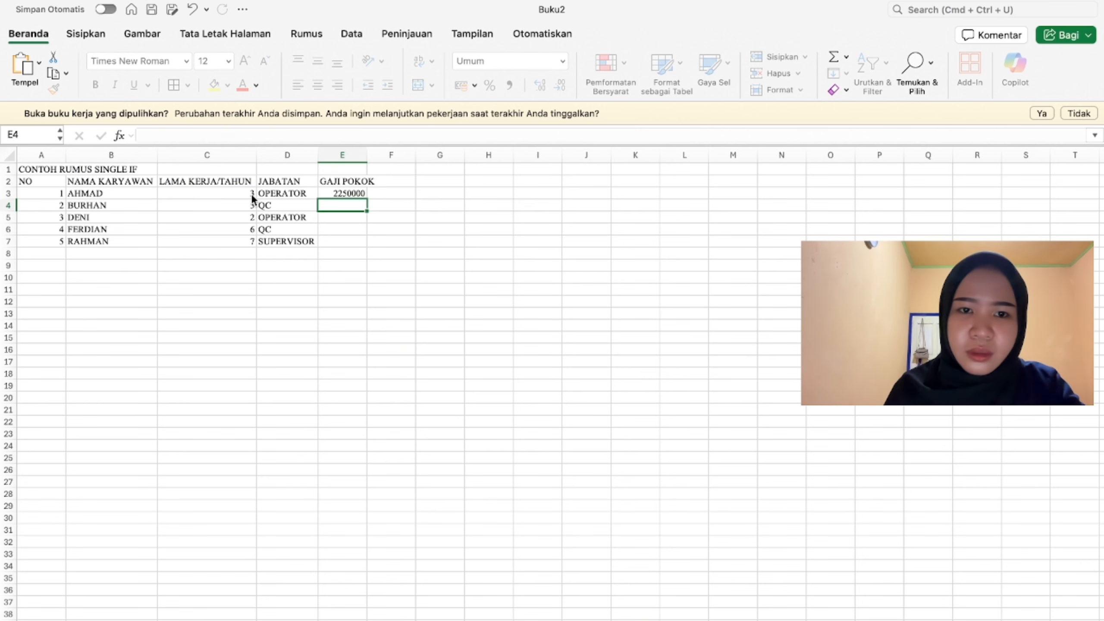
Step: Format the GAJI POKOK cells E3:E7 with the Akuntansi number category
{"action": "left_click", "coordinate": [348, 195]}
{"action": "left_click_drag", "start_coordinate": [347, 195], "coordinate": [346, 237]}
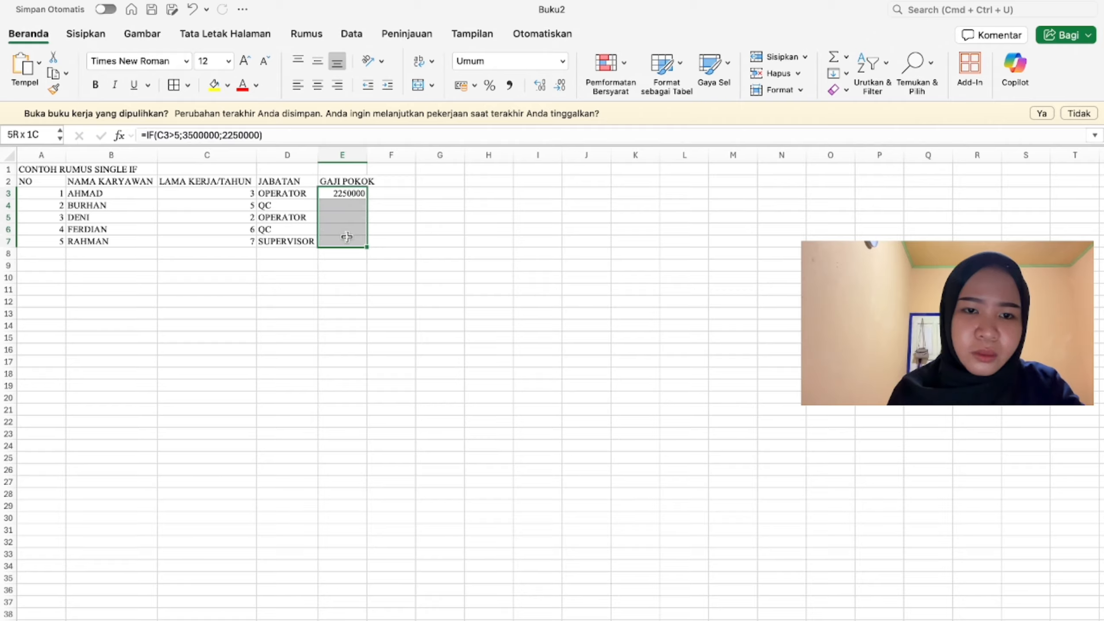
{"action": "key", "text": "super+1"}
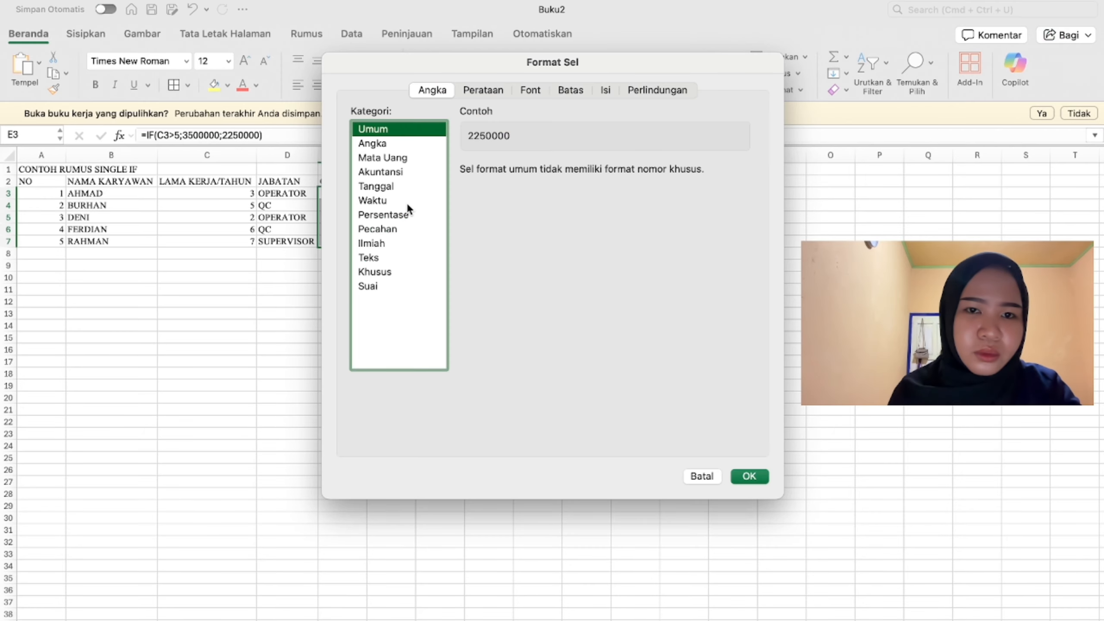
{"action": "left_click", "coordinate": [405, 173]}
{"action": "left_click", "coordinate": [748, 476]}
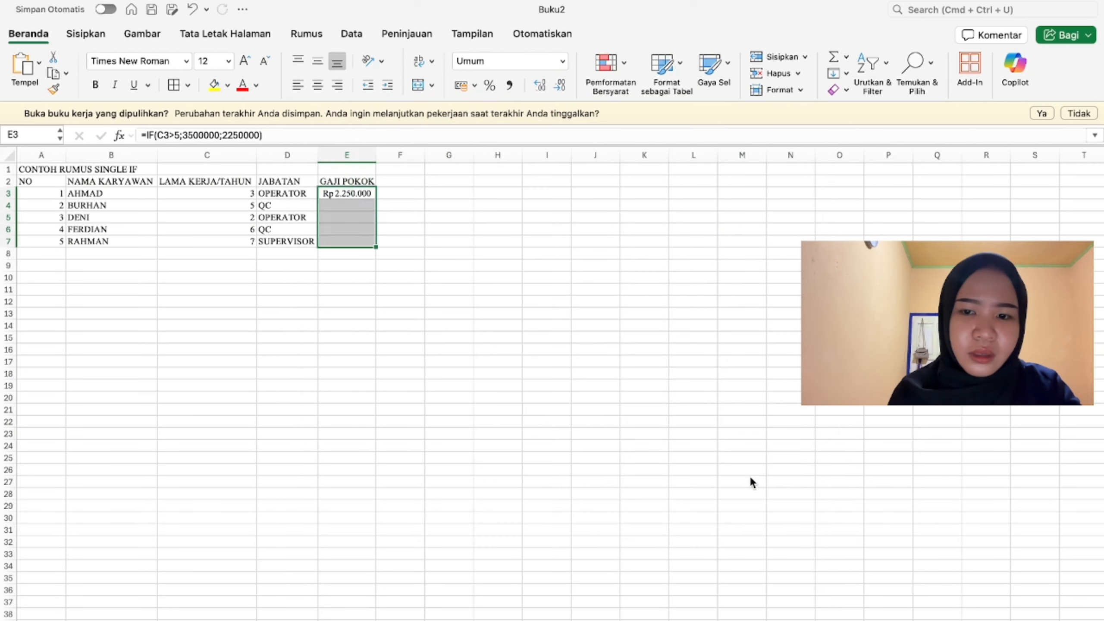
Step: Fill the IF formula from E3 down to E7
{"action": "left_click", "coordinate": [370, 192]}
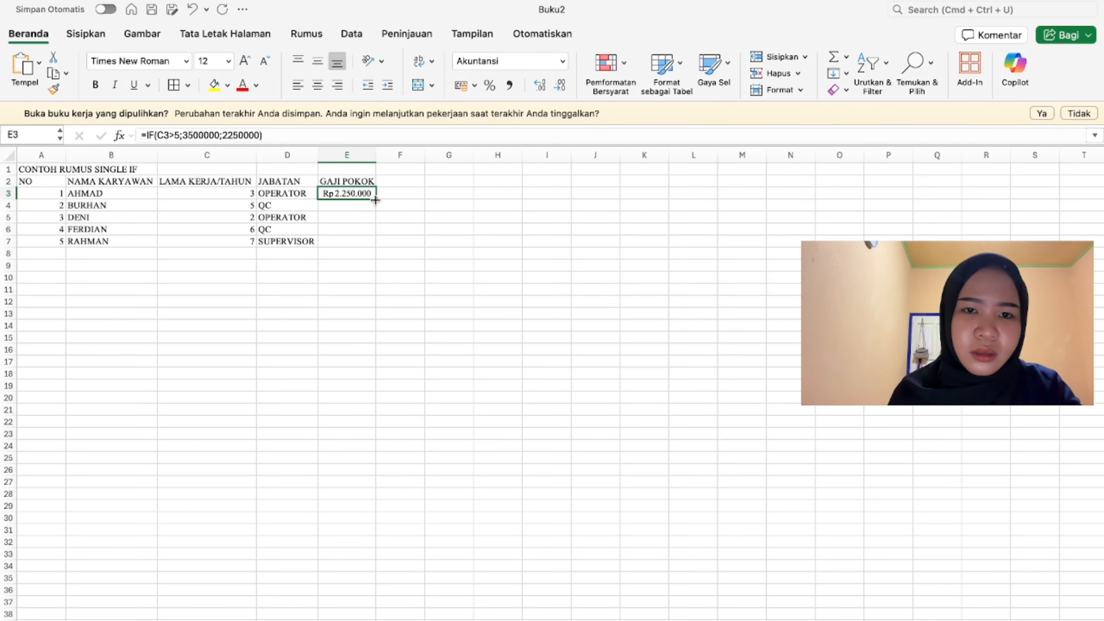
{"action": "left_click_drag", "start_coordinate": [376, 206], "coordinate": [375, 246]}
{"action": "left_click", "coordinate": [426, 229]}
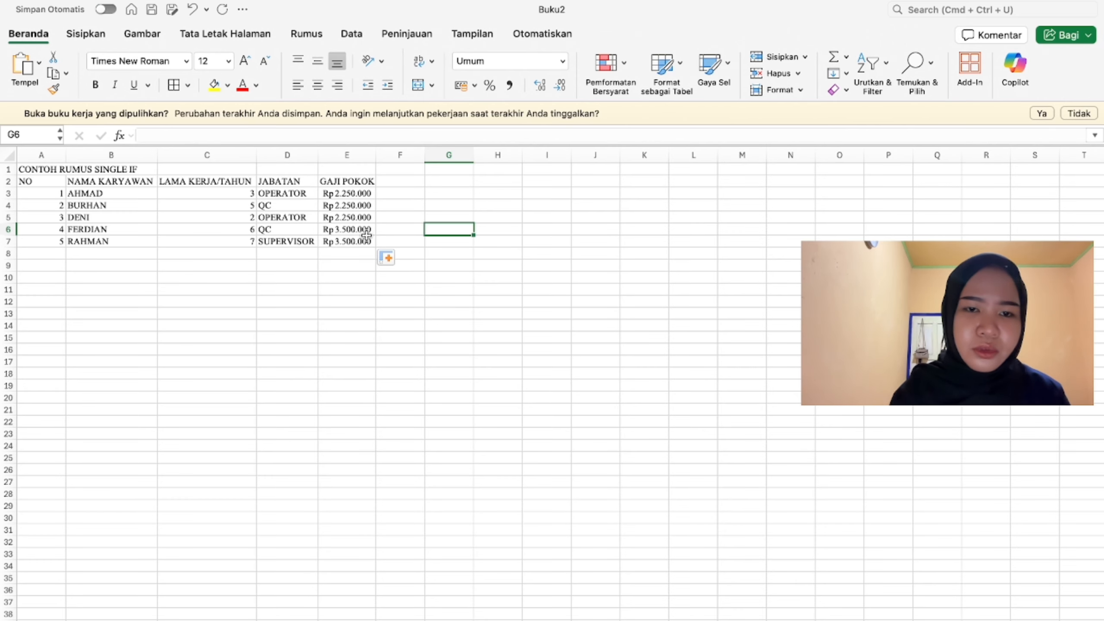
Step: Compare the GAJI POKOK formula in E3 with the LAMA KERJA/TAHUN values in C3 and C4
{"action": "left_click", "coordinate": [361, 195]}
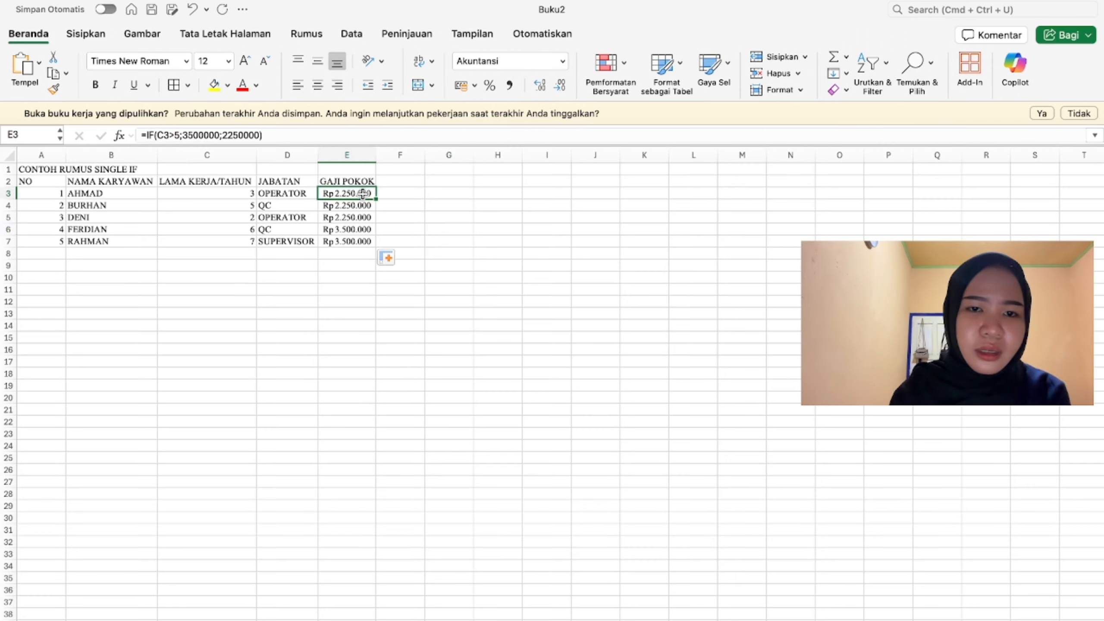
{"action": "left_click", "coordinate": [238, 194]}
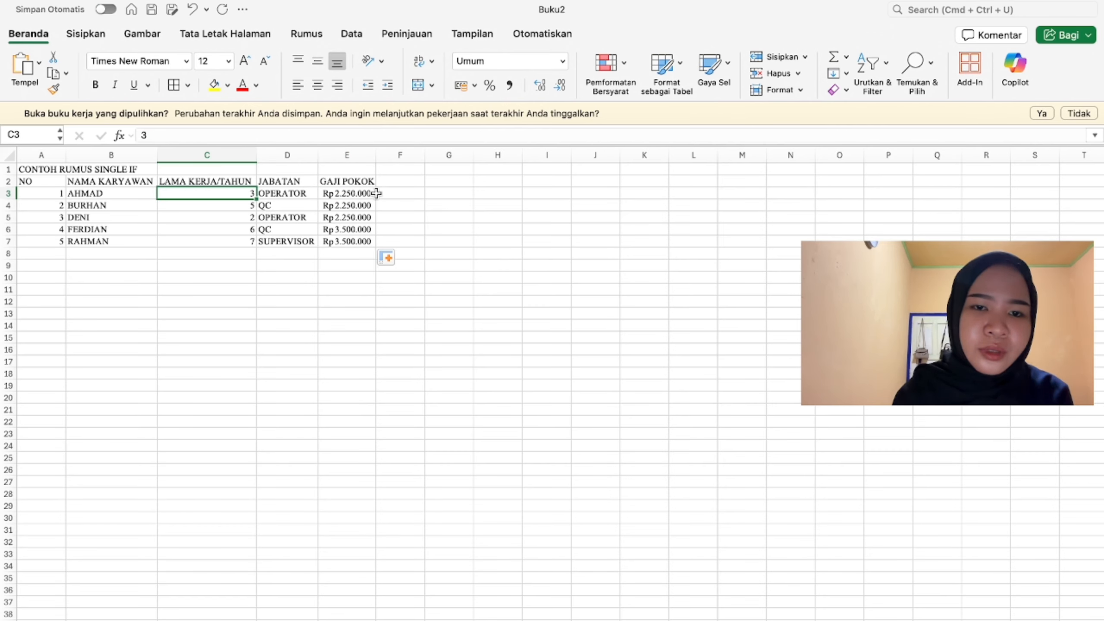
{"action": "left_click", "coordinate": [235, 204]}
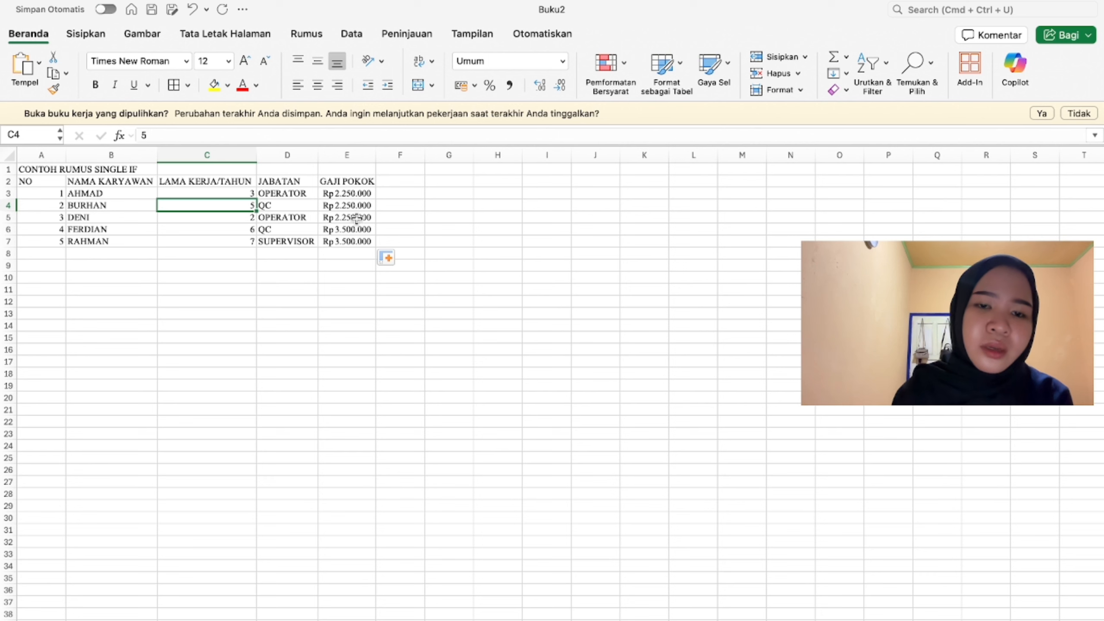
Step: Compare the LAMA KERJA/TAHUN values in C6 and C7 with the GAJI POKOK results in the same rows
{"action": "left_click", "coordinate": [249, 230]}
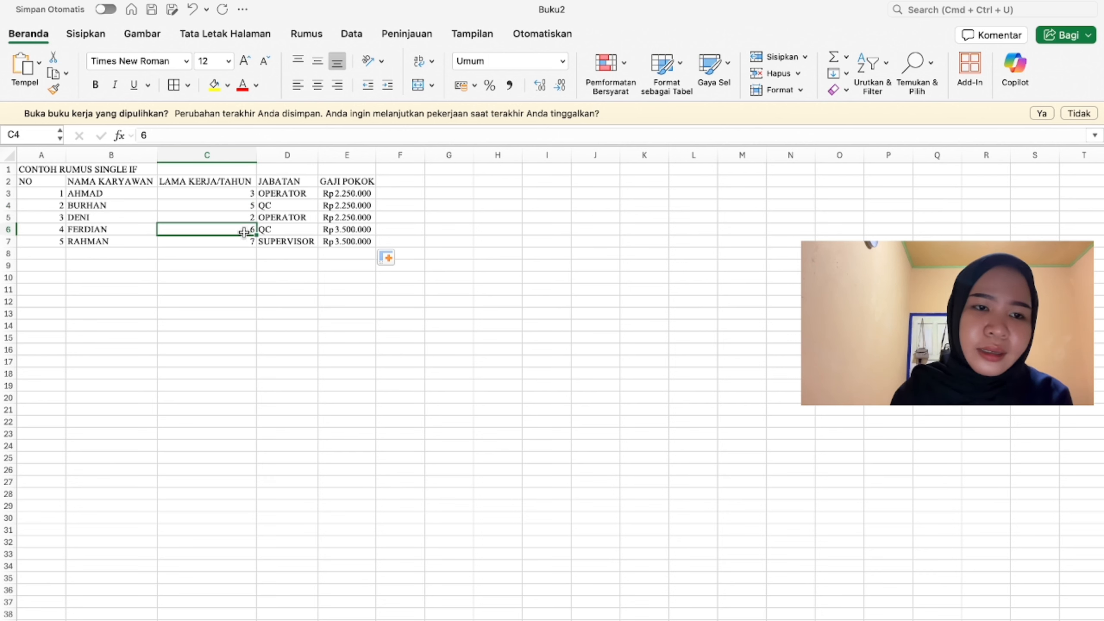
{"action": "left_click", "coordinate": [237, 243]}
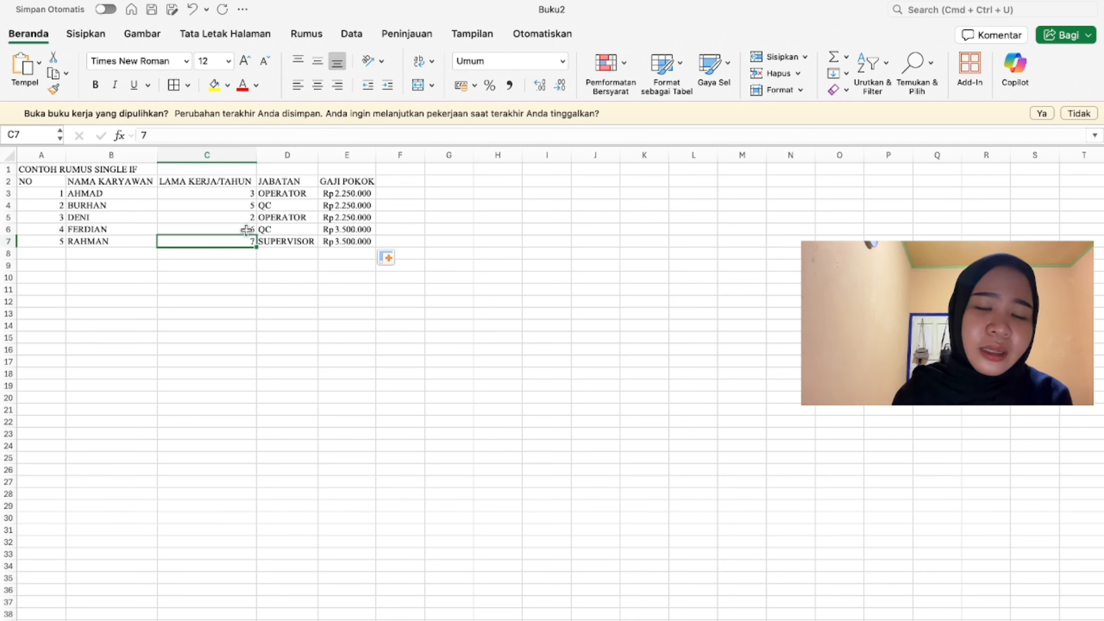
{"action": "left_click", "coordinate": [241, 231]}
{"action": "left_click", "coordinate": [226, 242]}
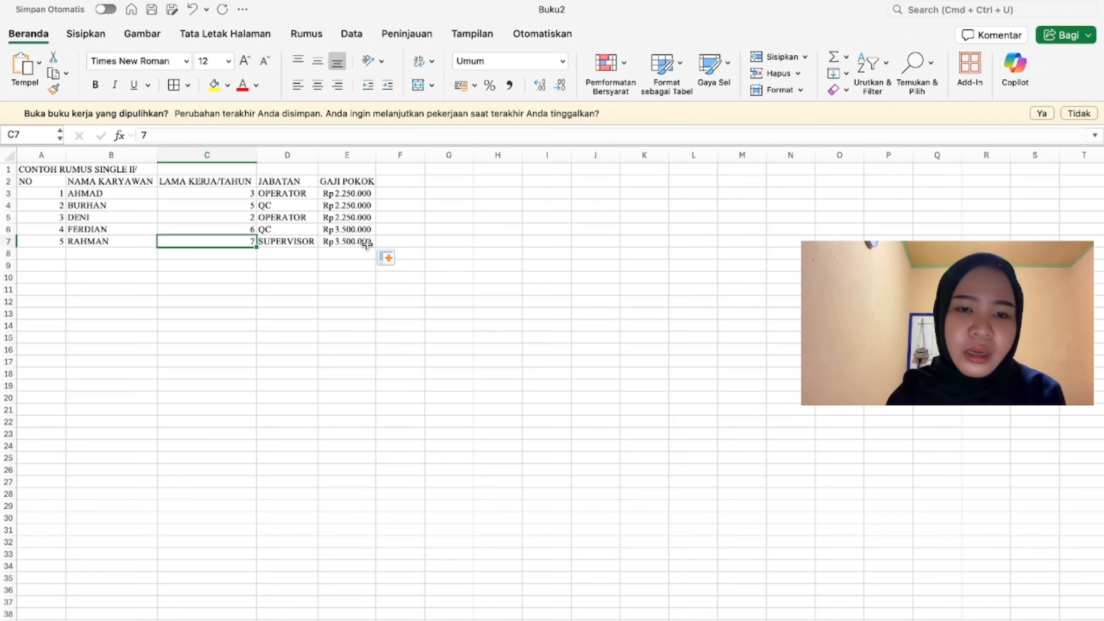
Step: Center and add borders to the employee table A2:E7, and fill its header row A2:E2 with yellow
{"action": "left_click_drag", "start_coordinate": [49, 182], "coordinate": [348, 241]}
{"action": "left_click", "coordinate": [318, 85]}
{"action": "left_click", "coordinate": [176, 87]}
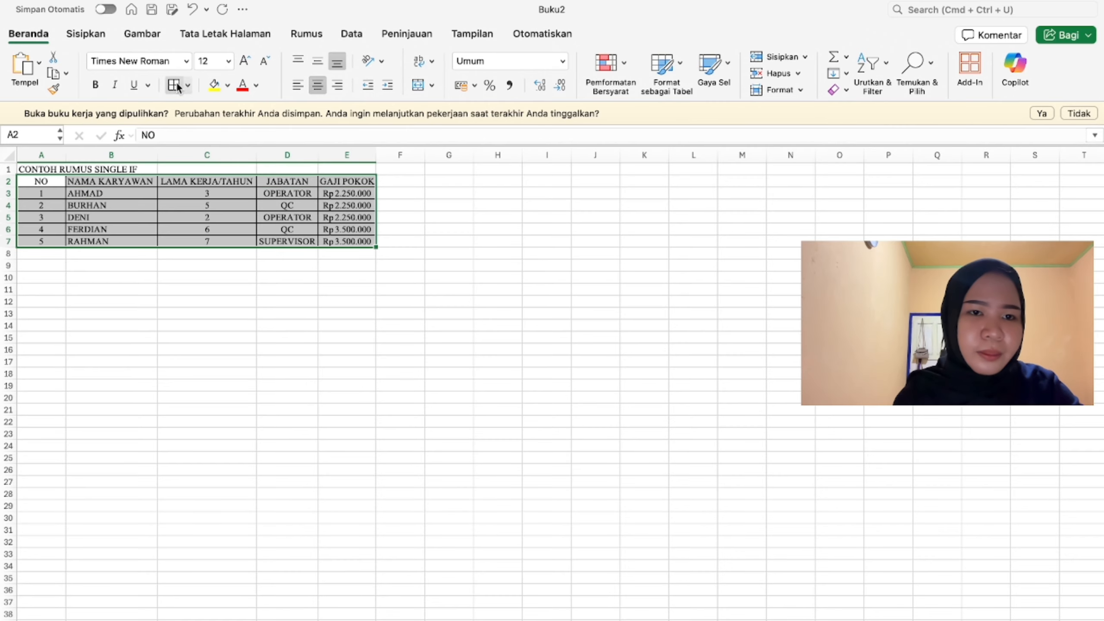
{"action": "left_click_drag", "start_coordinate": [42, 181], "coordinate": [359, 182]}
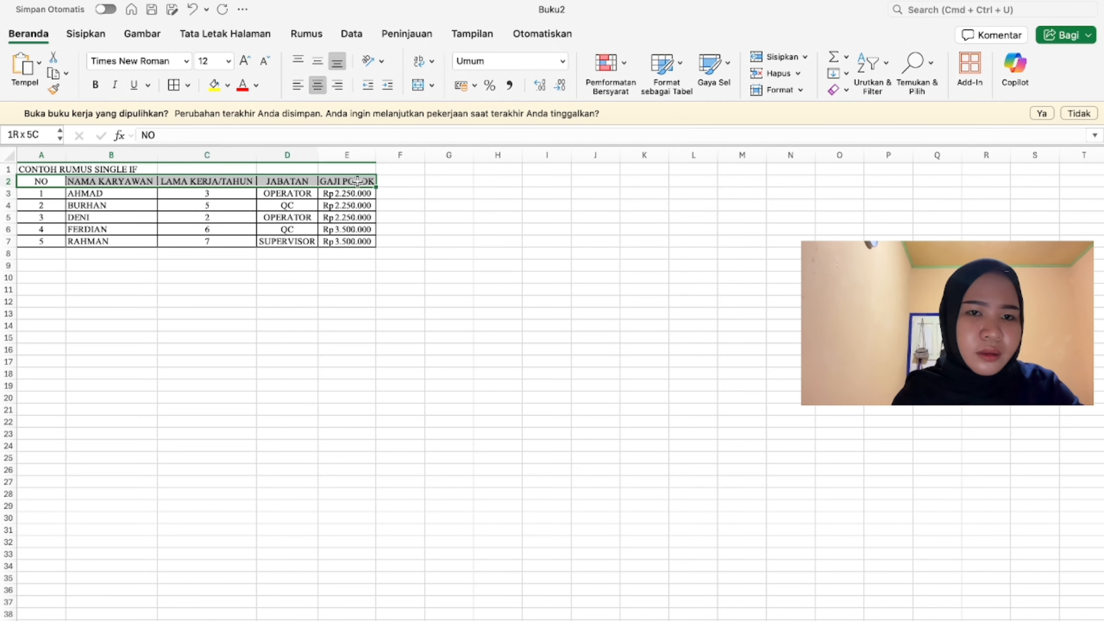
{"action": "left_click", "coordinate": [214, 86]}
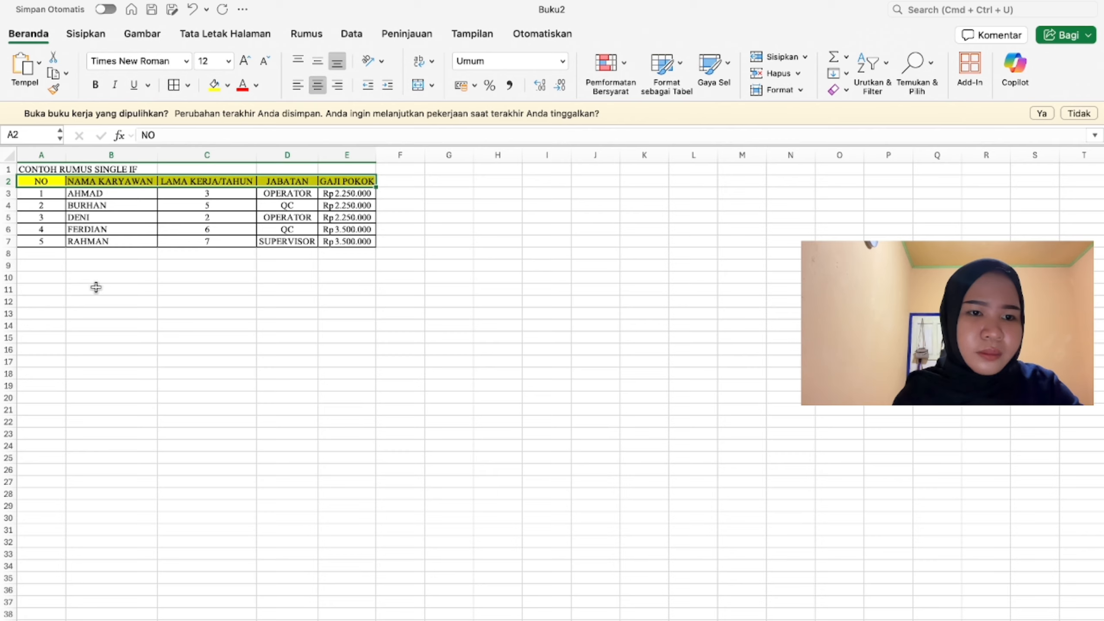
Step: Enter the title CONTOH LAINNYA in A11 with a NAMA, NILAI EXCEL and KETERANGAN table below it, using scores 80, 60 and 78
{"action": "left_click", "coordinate": [60, 289]}
{"action": "type", "text": "CONTOH LAINNYA"}
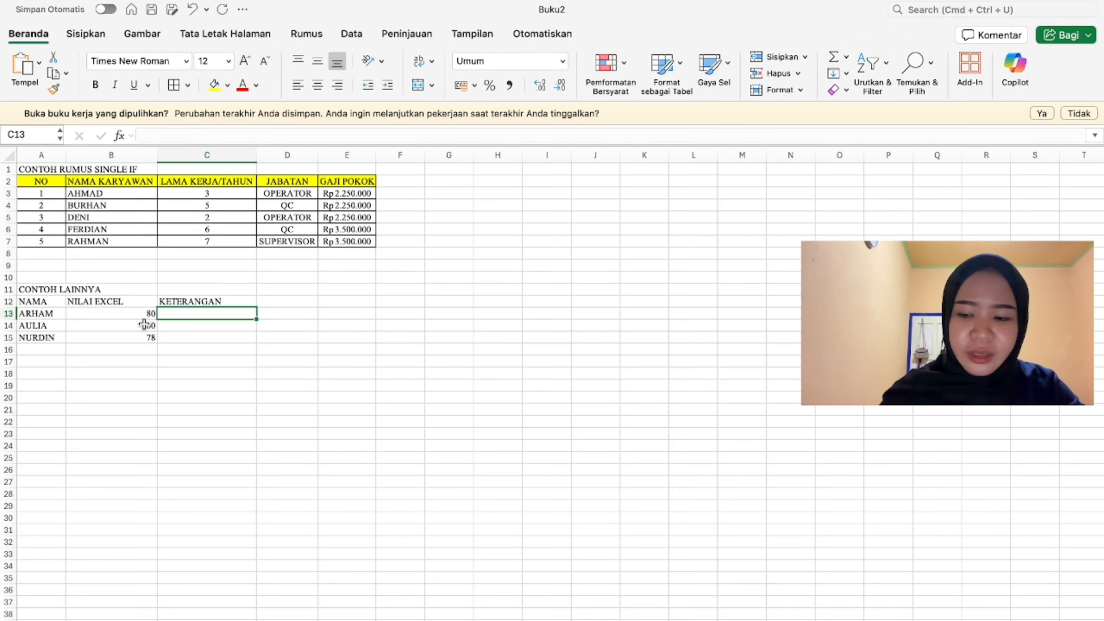
{"action": "type", "text": "\"LULU"}
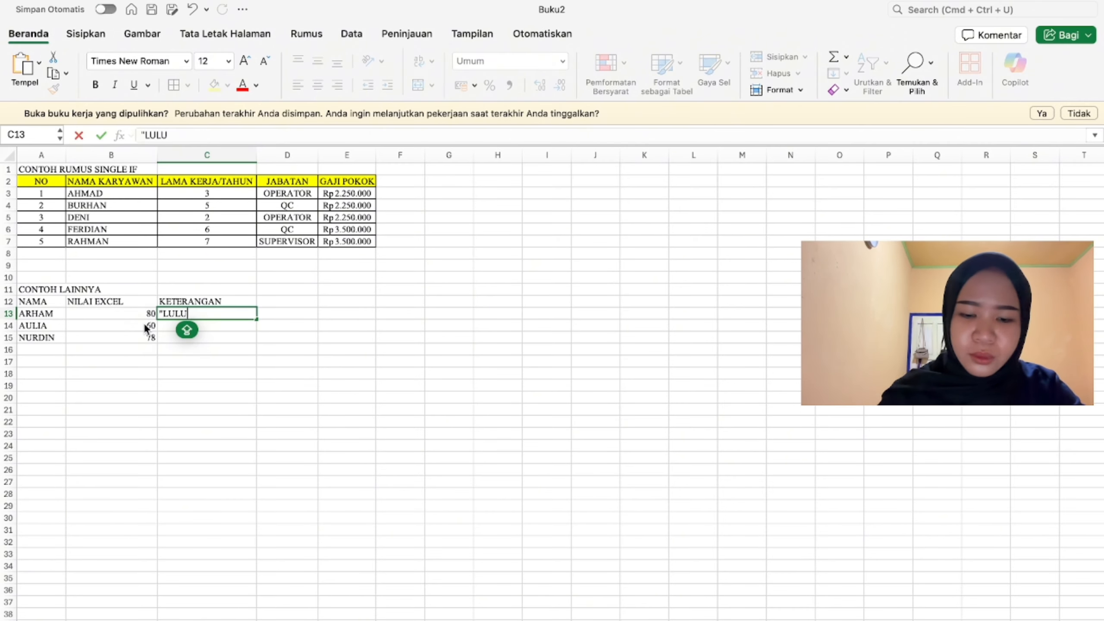
{"action": "type", "text": "S"}
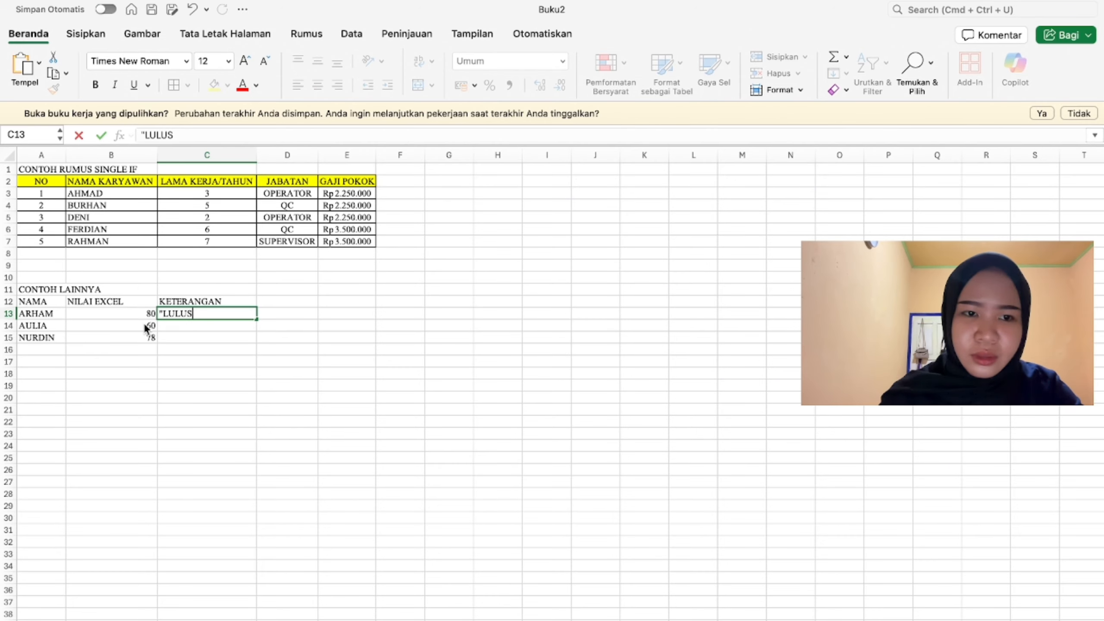
{"action": "key", "text": "BackSpace"}
{"action": "key", "text": "BackSpace"}
{"action": "key", "text": "BackSpace"}
{"action": "key", "text": "BackSpace"}
{"action": "key", "text": "BackSpace"}
{"action": "key", "text": "BackSpace"}
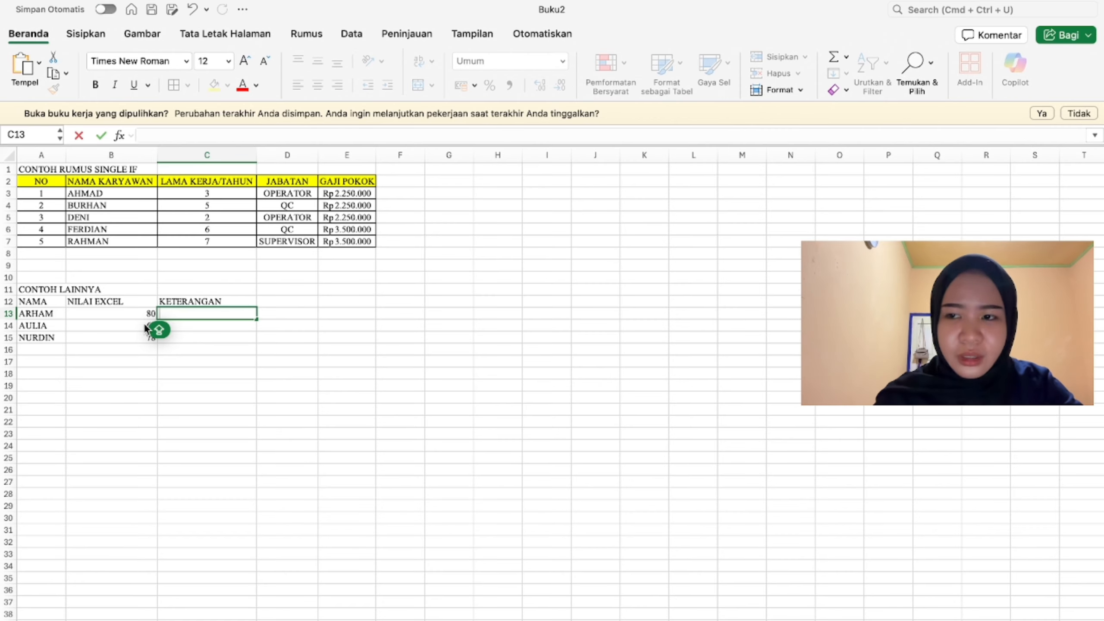
{"action": "key", "text": "Escape"}
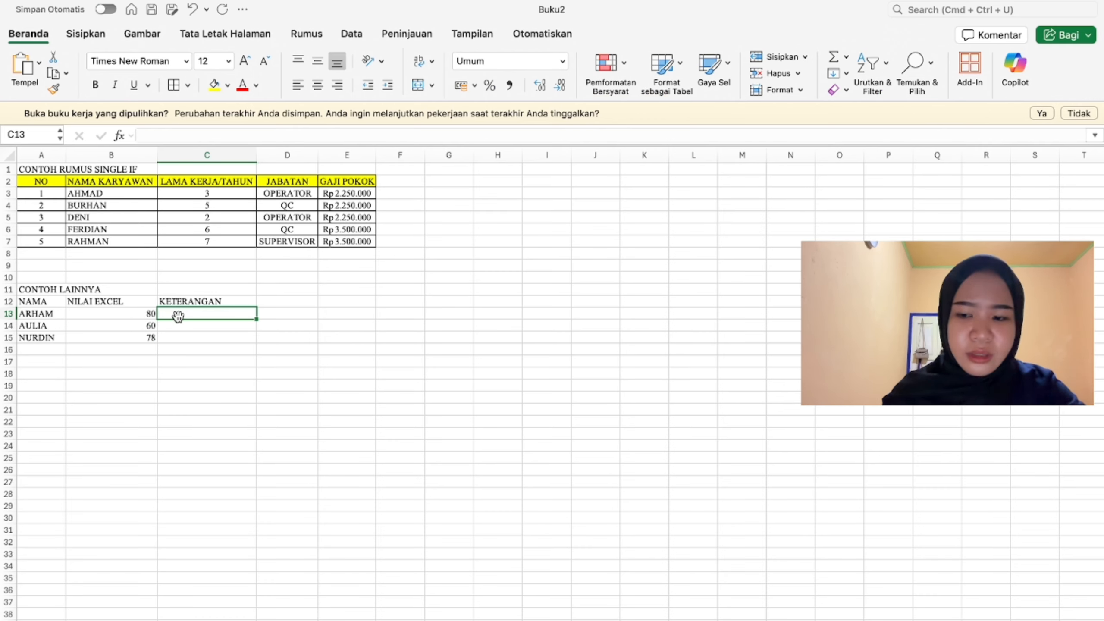
Step: Enter =IF(B13>=75;"LULUS";"TIDAK LULUS") in C13 under KETERANGAN and fill it down to C15
{"action": "type", "text": "=I"}
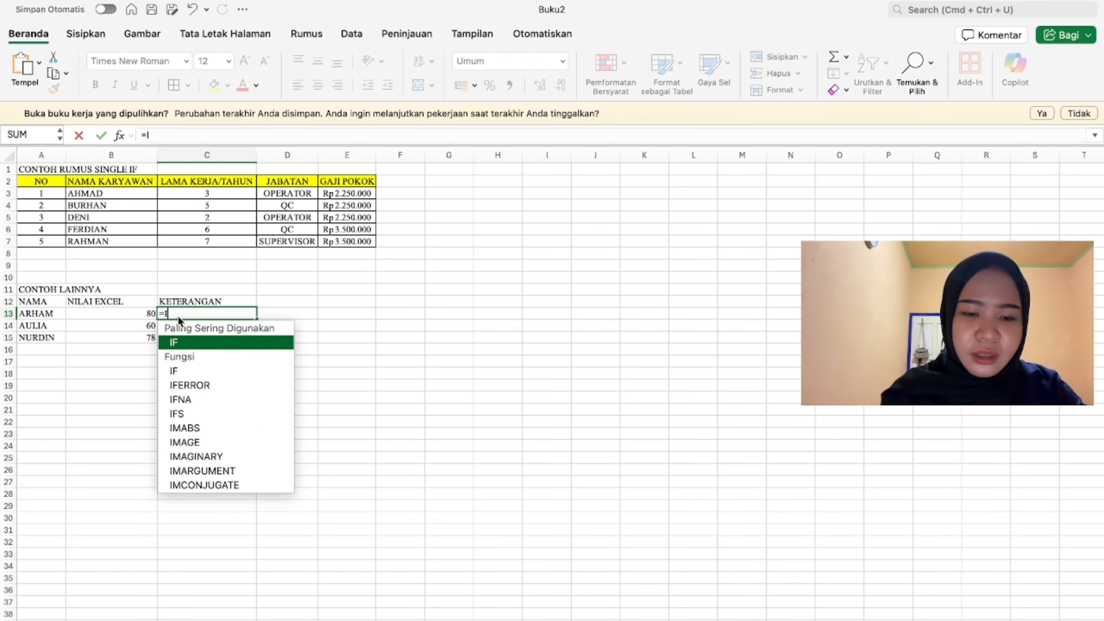
{"action": "type", "text": "F("}
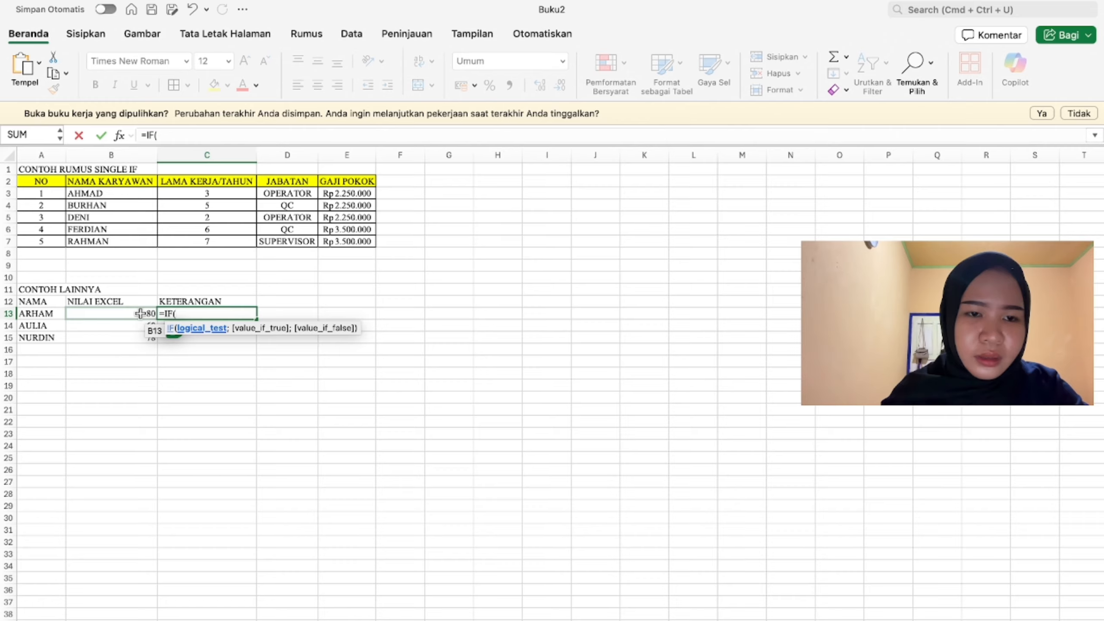
{"action": "left_click", "coordinate": [140, 313]}
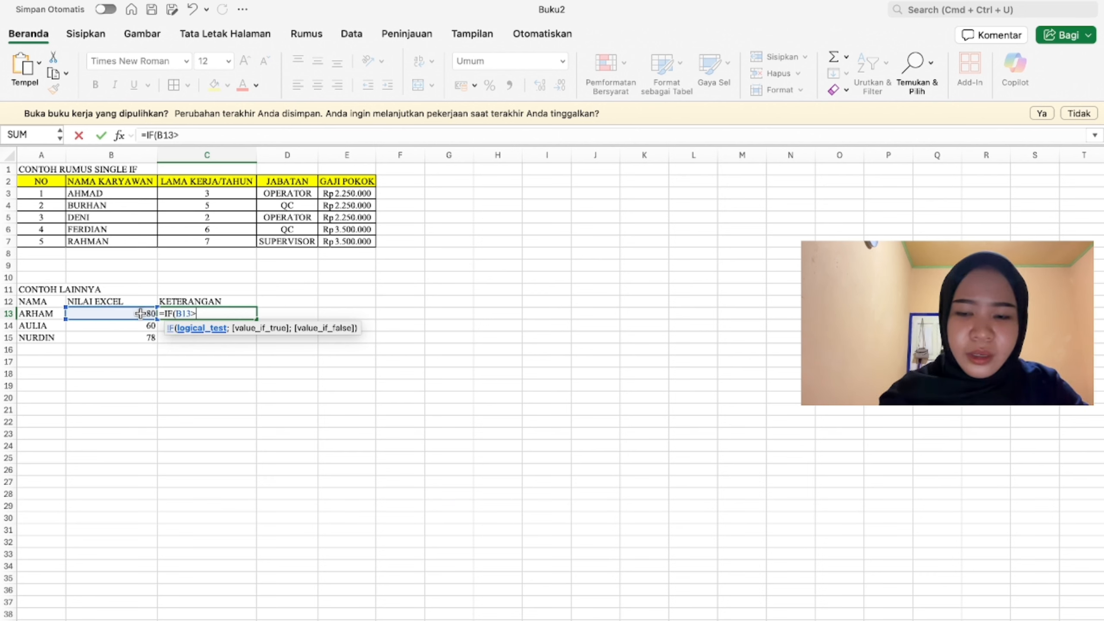
{"action": "type", "text": ">=75"}
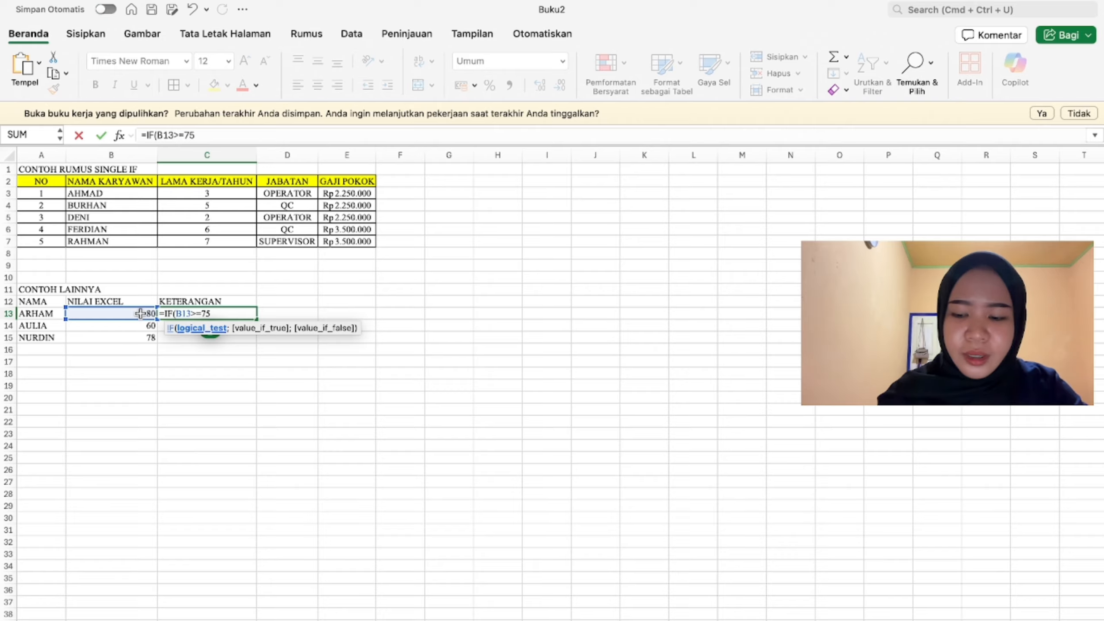
{"action": "type", "text": ";\"LU"}
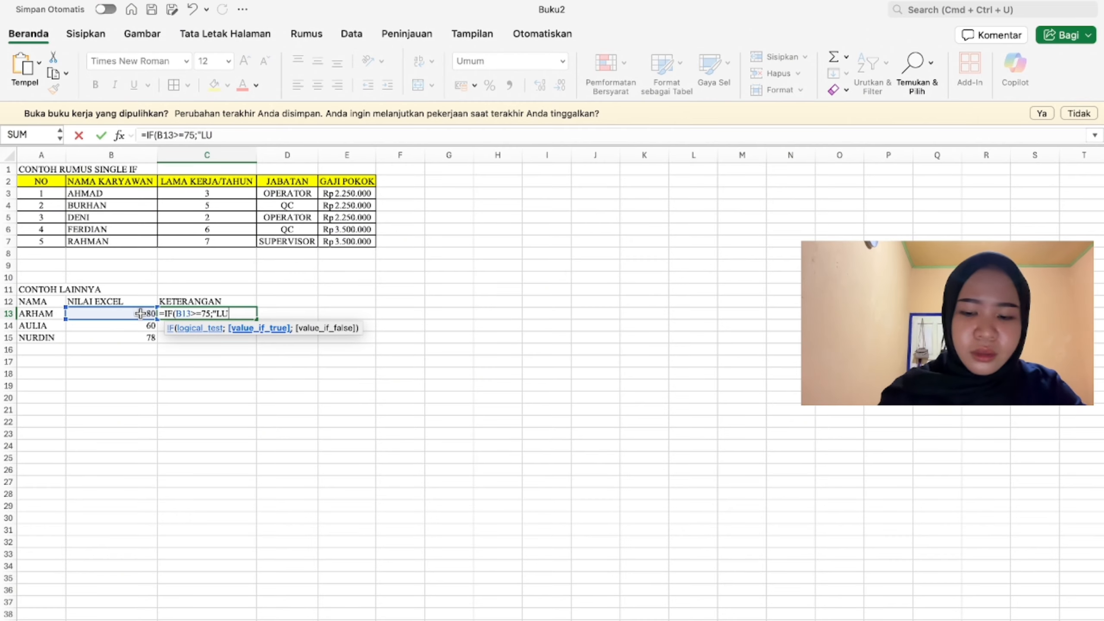
{"action": "type", "text": "LUS\""}
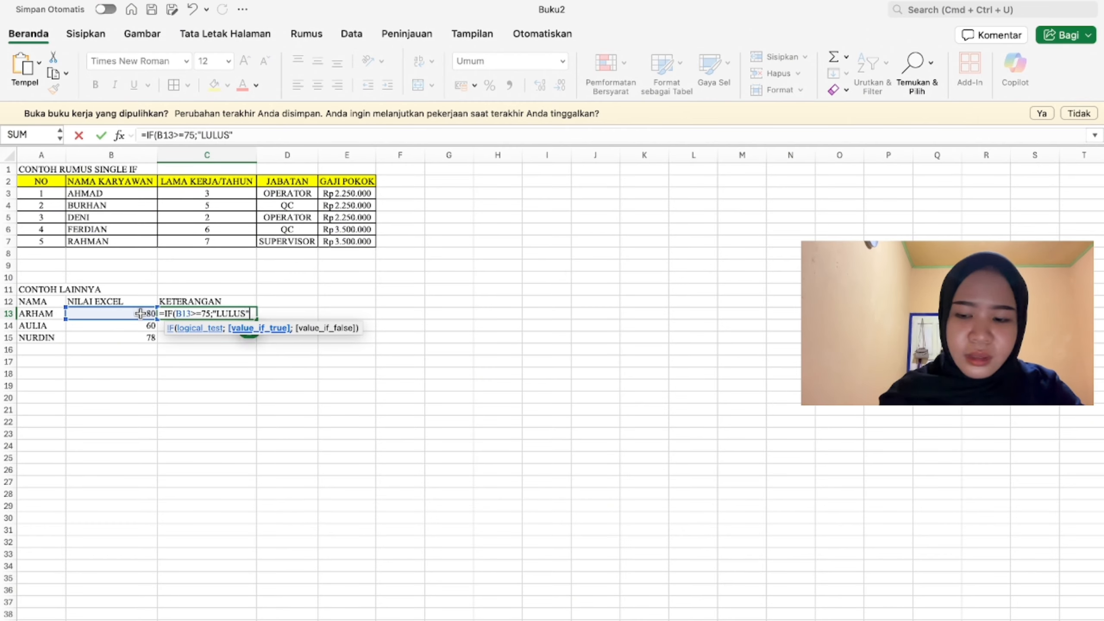
{"action": "type", "text": ";"}
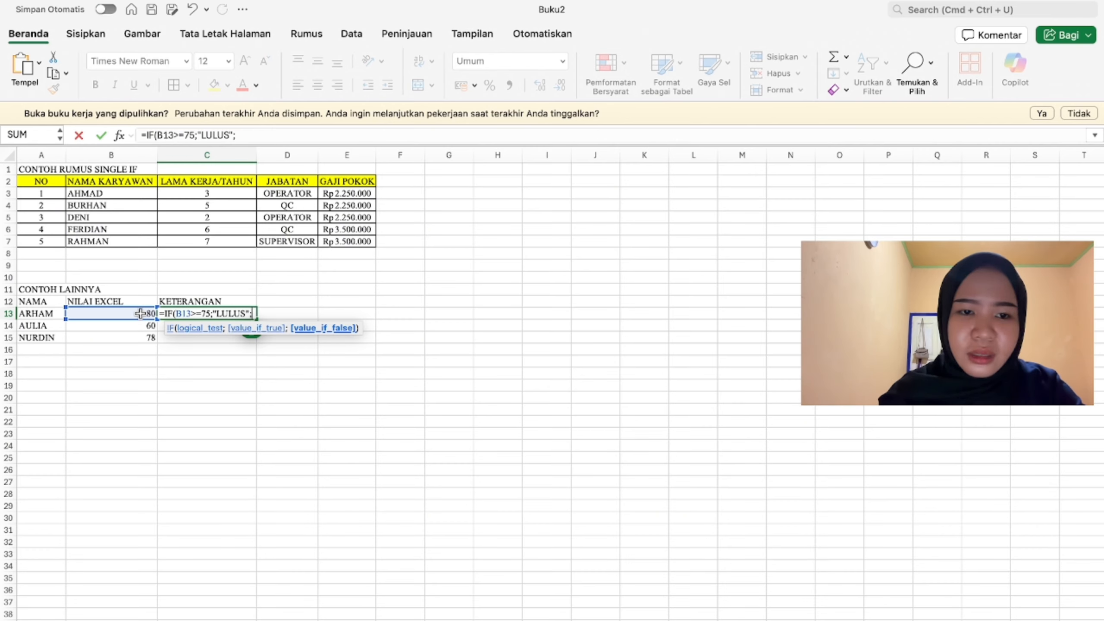
{"action": "type", "text": "\"TIDA"}
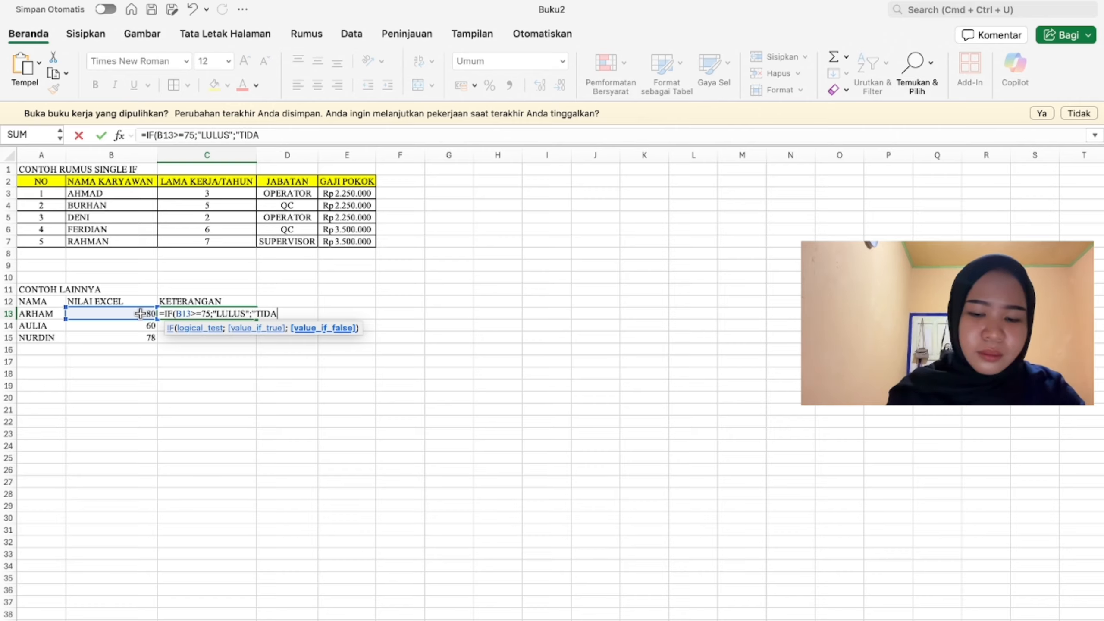
{"action": "type", "text": "K LULUS\""}
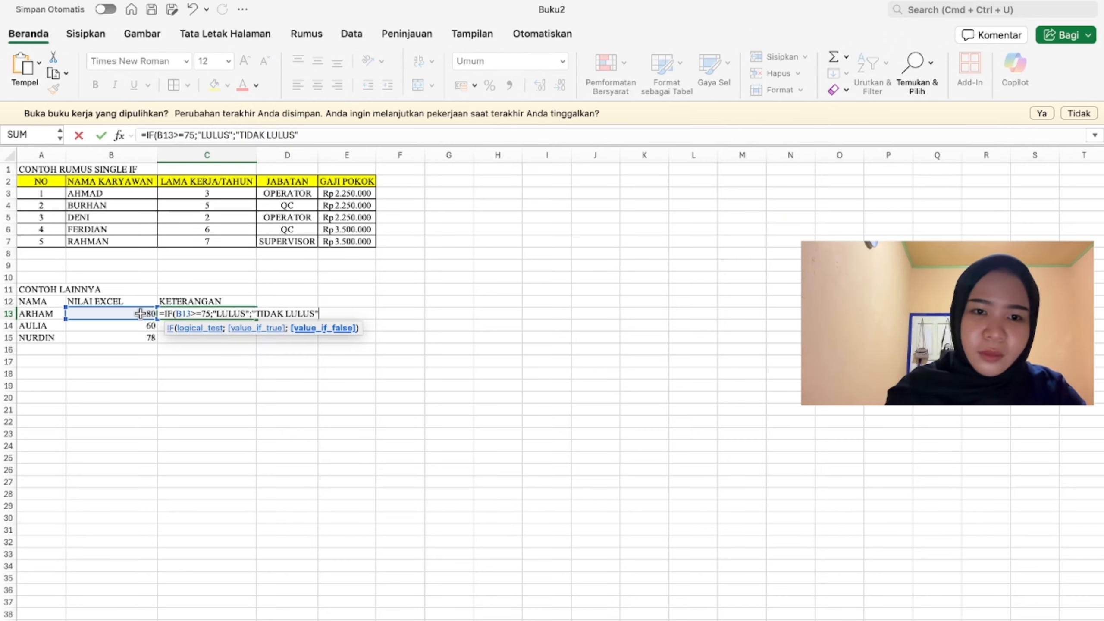
{"action": "key", "text": "Return"}
{"action": "left_click", "coordinate": [221, 314]}
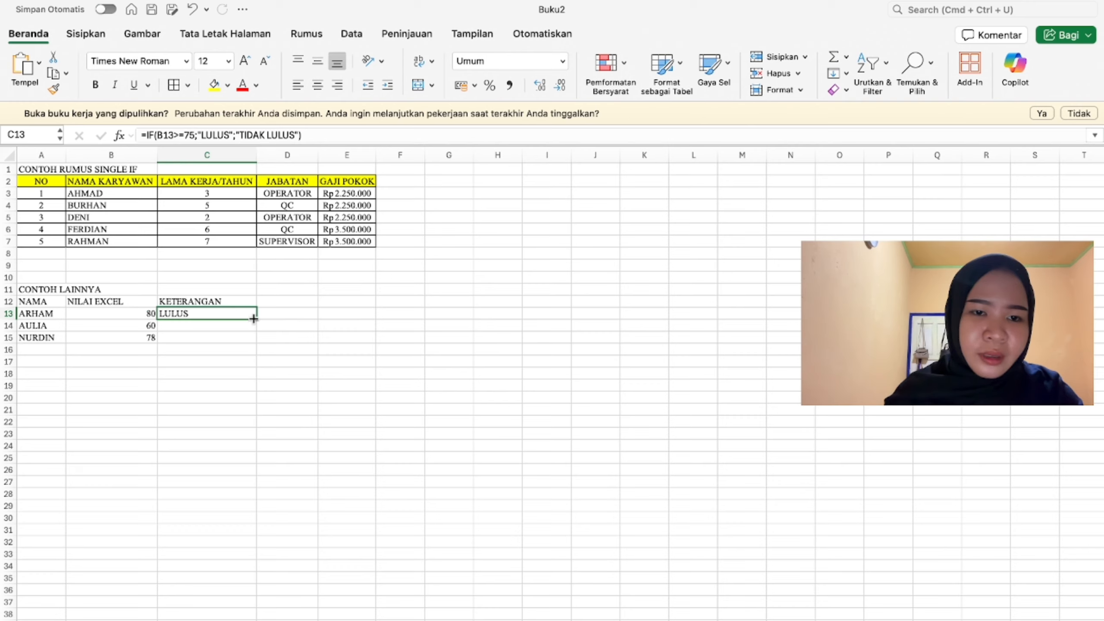
{"action": "left_click_drag", "start_coordinate": [256, 319], "coordinate": [254, 343]}
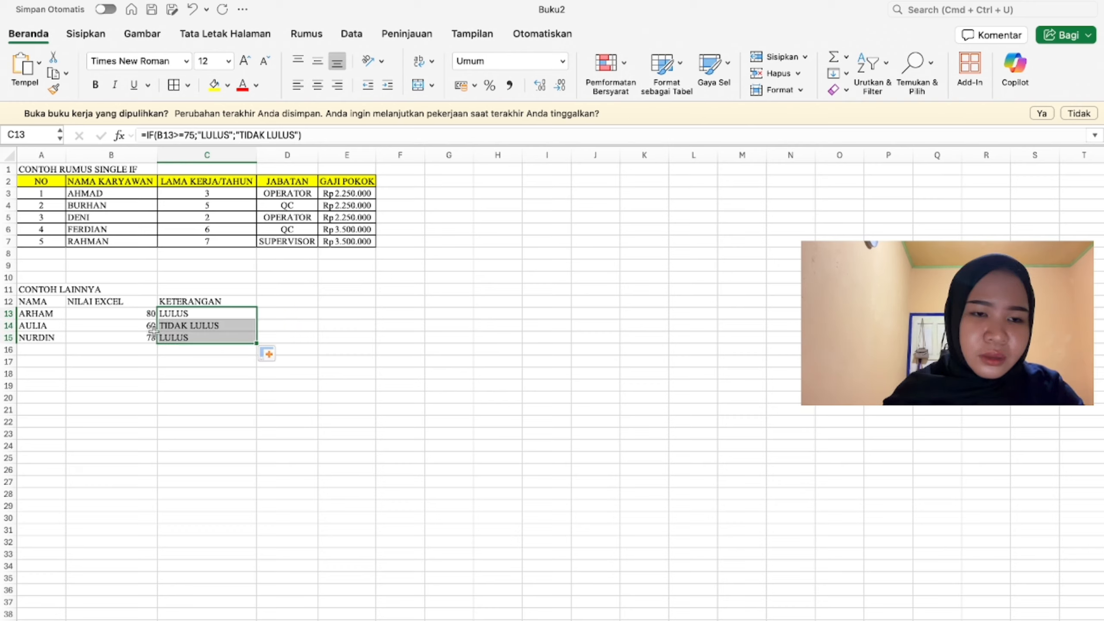
Step: Add NILAI EXCEL scores of 65 in B16 and 100 in B17, filling the KETERANGAN formula down to C16
{"action": "left_click", "coordinate": [147, 351]}
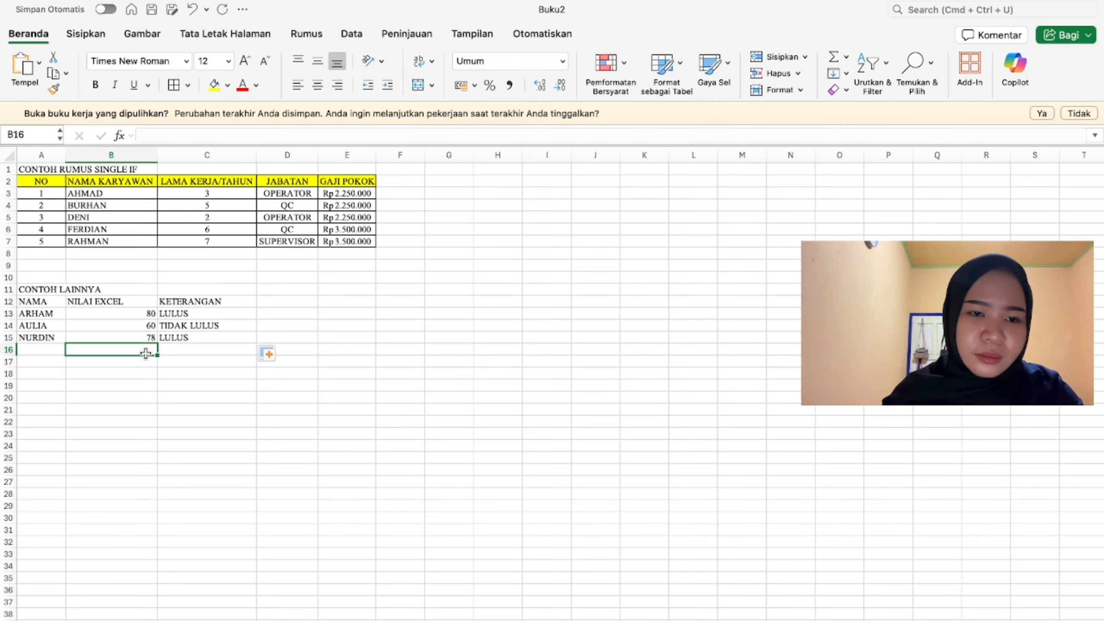
{"action": "type", "text": "65"}
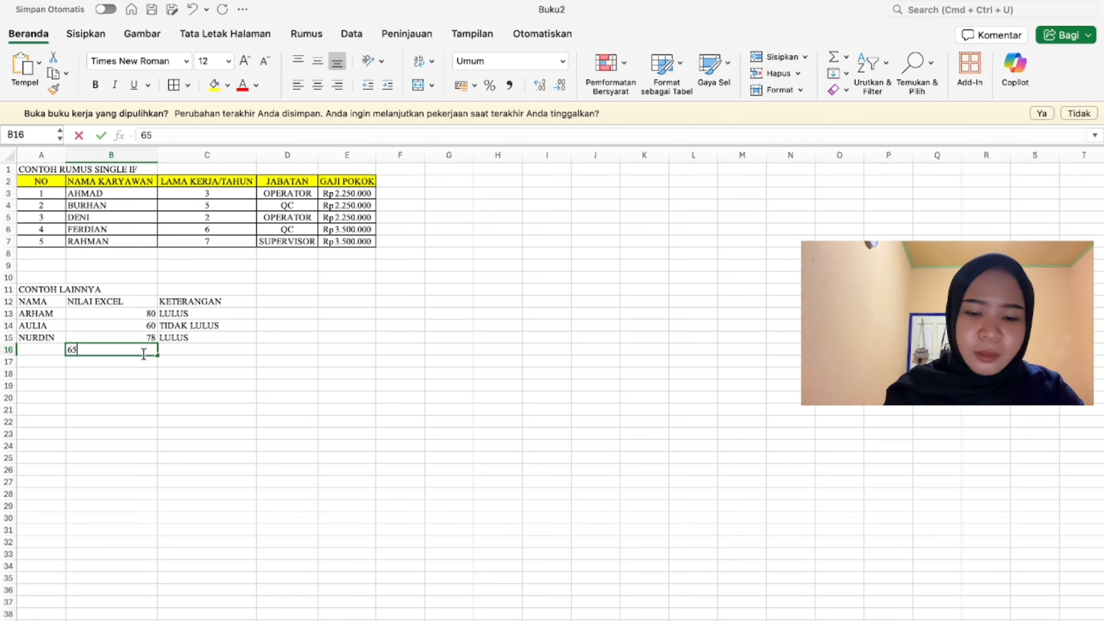
{"action": "key", "text": "Return"}
{"action": "left_click", "coordinate": [200, 338]}
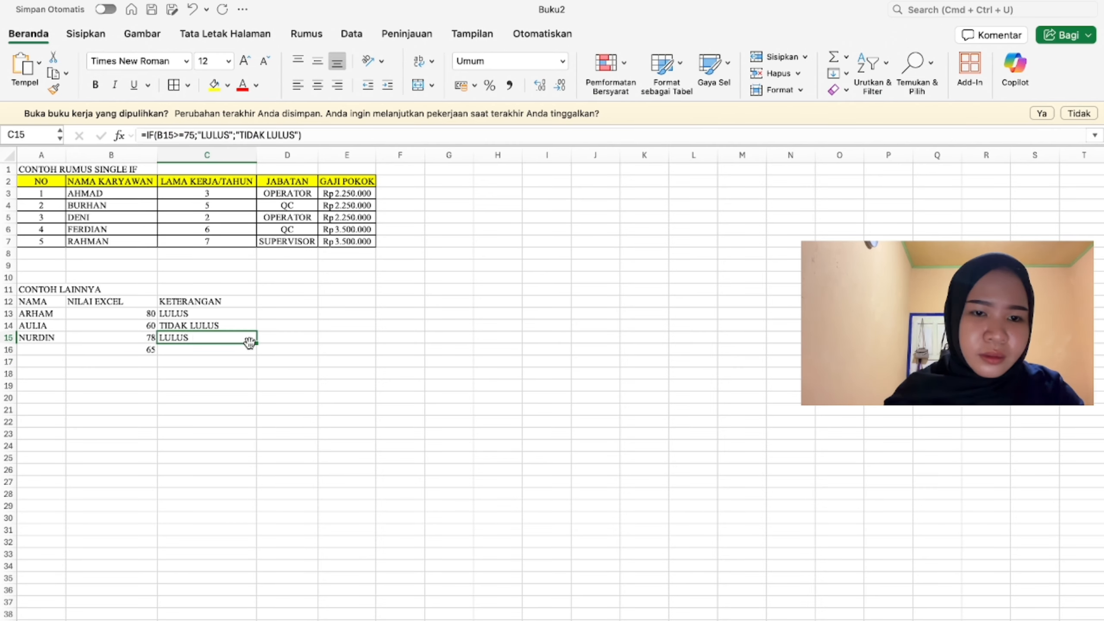
{"action": "left_click_drag", "start_coordinate": [256, 344], "coordinate": [256, 354]}
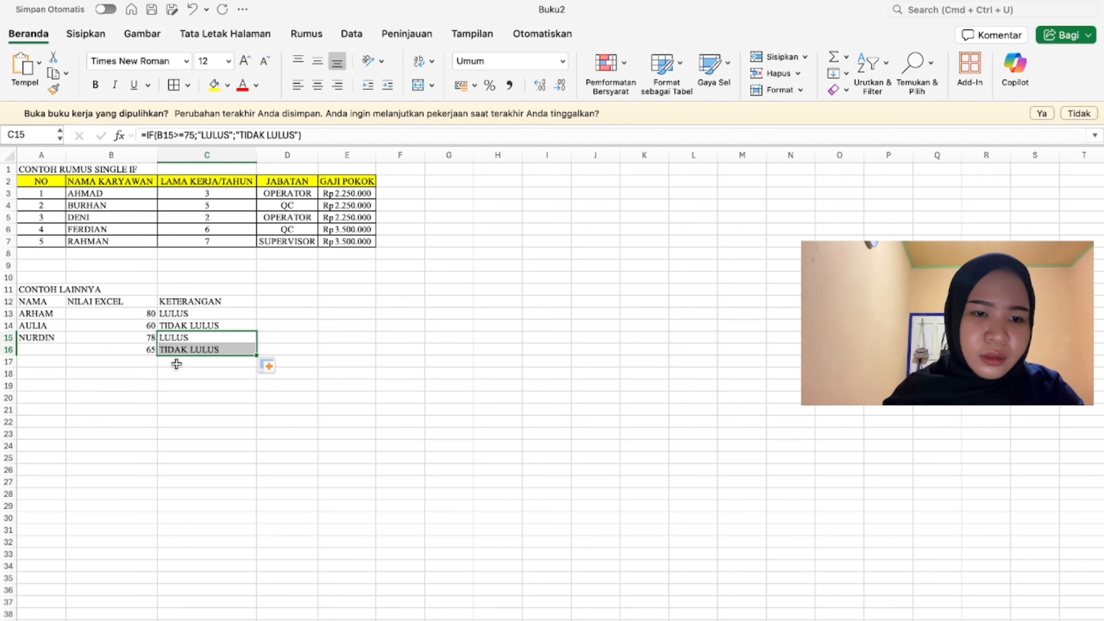
{"action": "left_click", "coordinate": [150, 361]}
{"action": "type", "text": "100"}
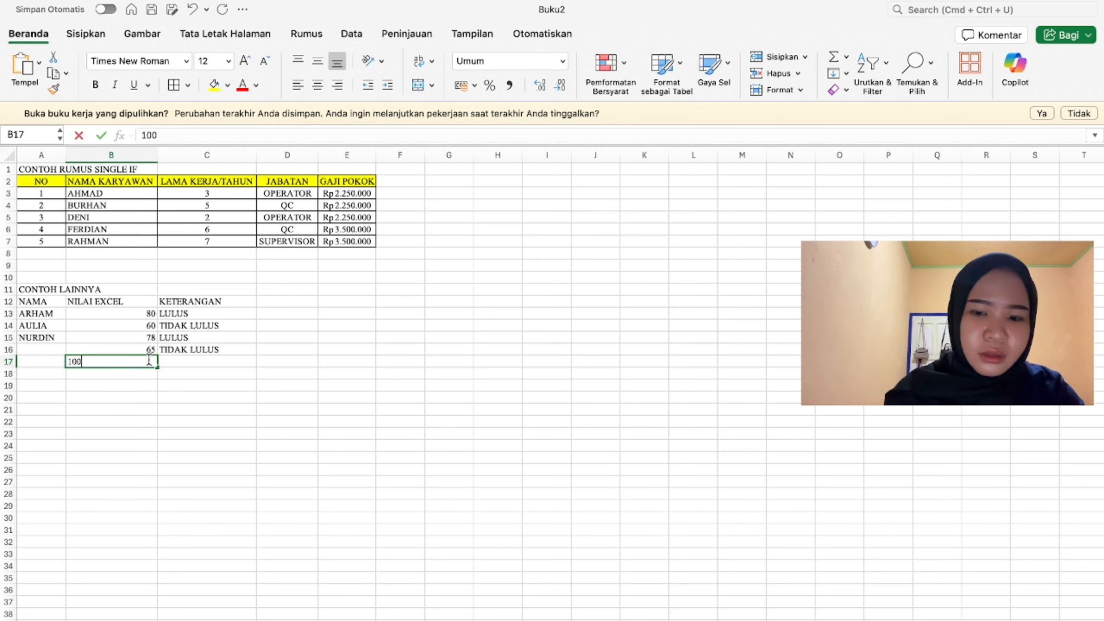
{"action": "key", "text": "Tab"}
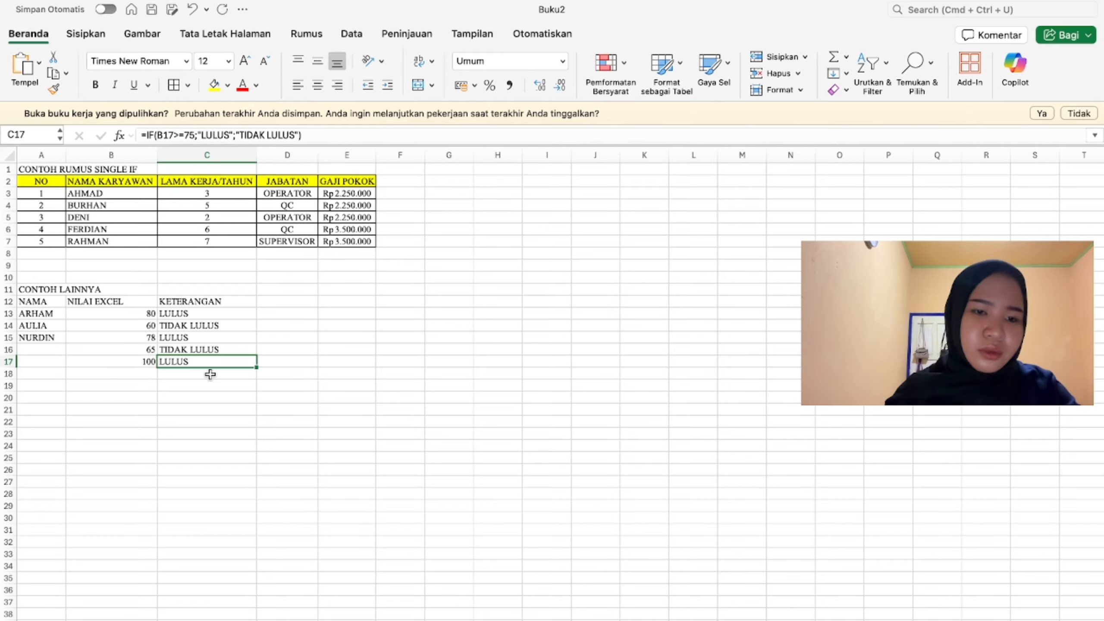
Step: Add borders to the CONTOH LAINNYA table A12:C17 and fill its header row A12:C12 with yellow
{"action": "left_click_drag", "start_coordinate": [55, 301], "coordinate": [168, 360]}
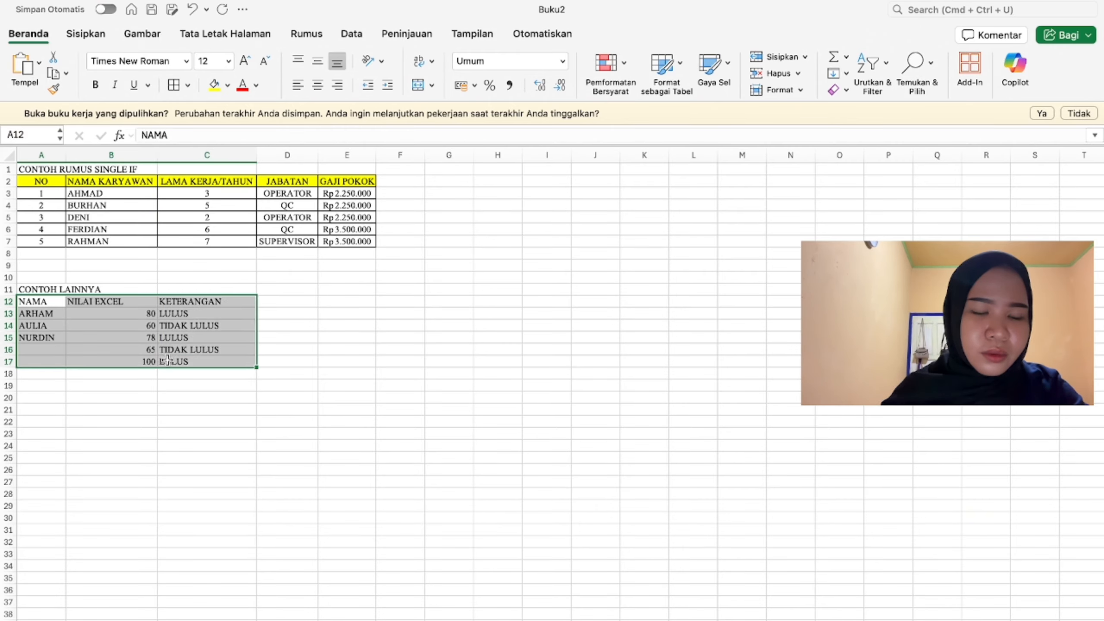
{"action": "left_click", "coordinate": [172, 88]}
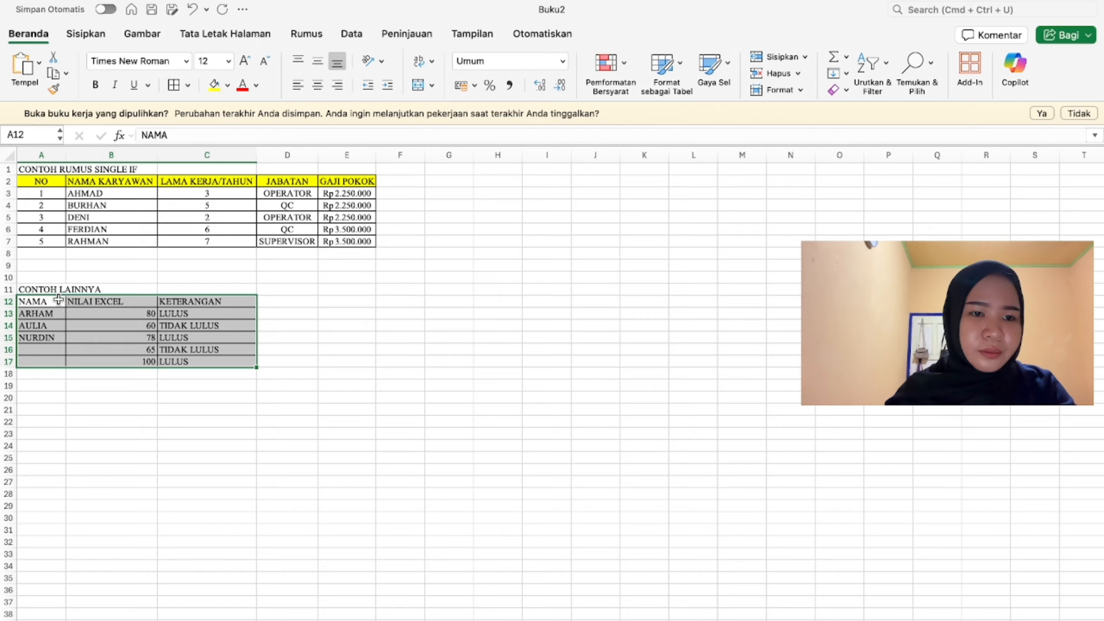
{"action": "left_click_drag", "start_coordinate": [57, 300], "coordinate": [192, 304]}
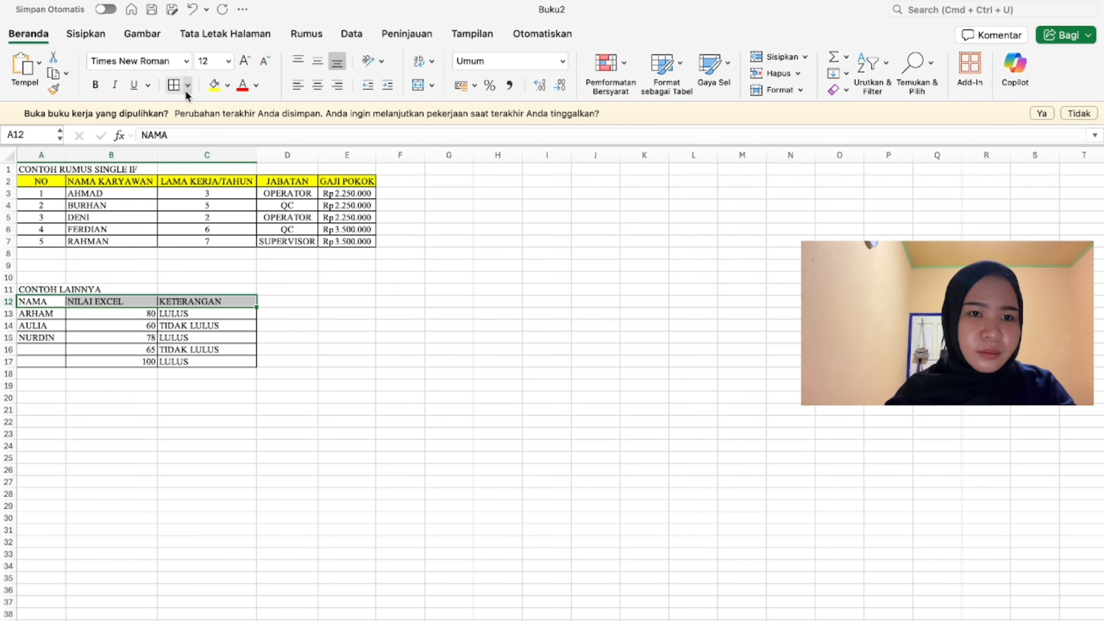
{"action": "left_click", "coordinate": [214, 85]}
{"action": "left_click", "coordinate": [68, 366]}
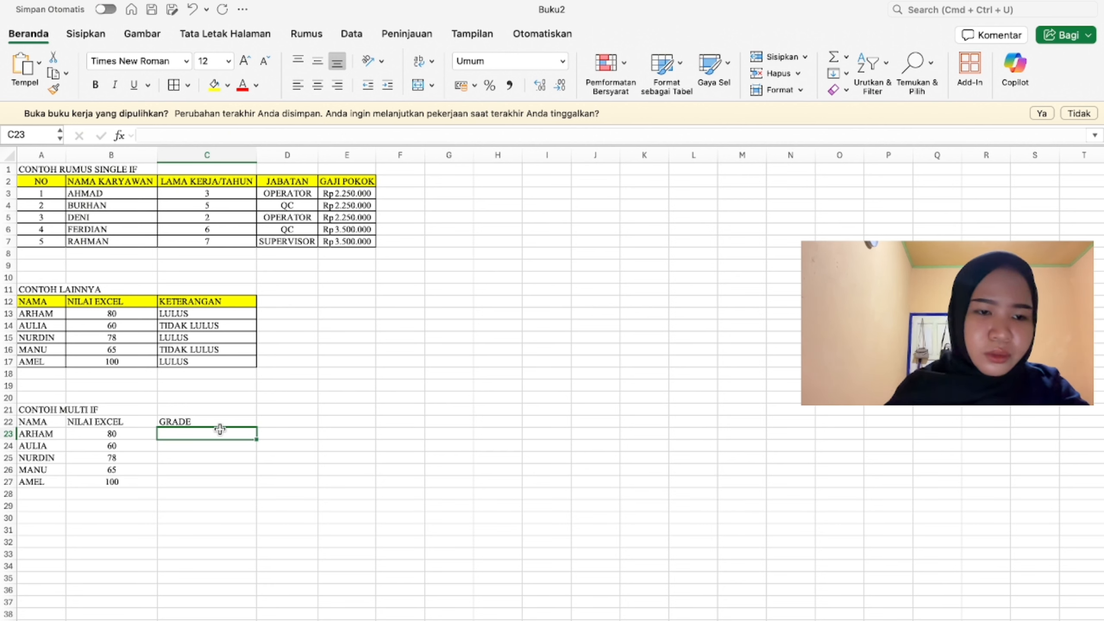
Step: Start an IF formula in C23 under GRADE with the logical test B23>=90
{"action": "type", "text": "="}
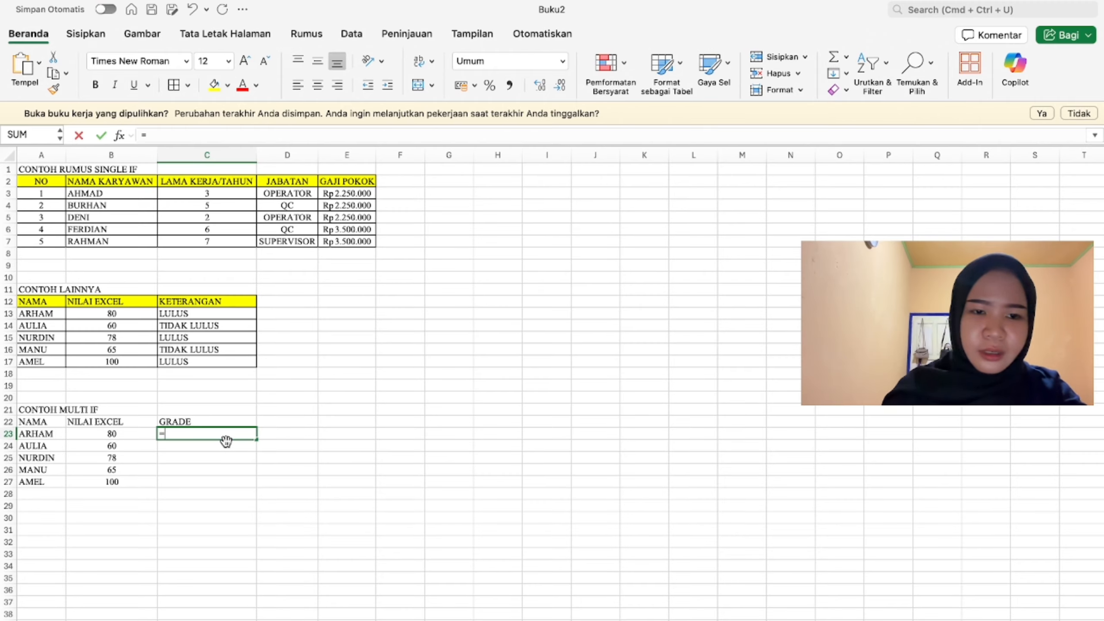
{"action": "type", "text": "IF"}
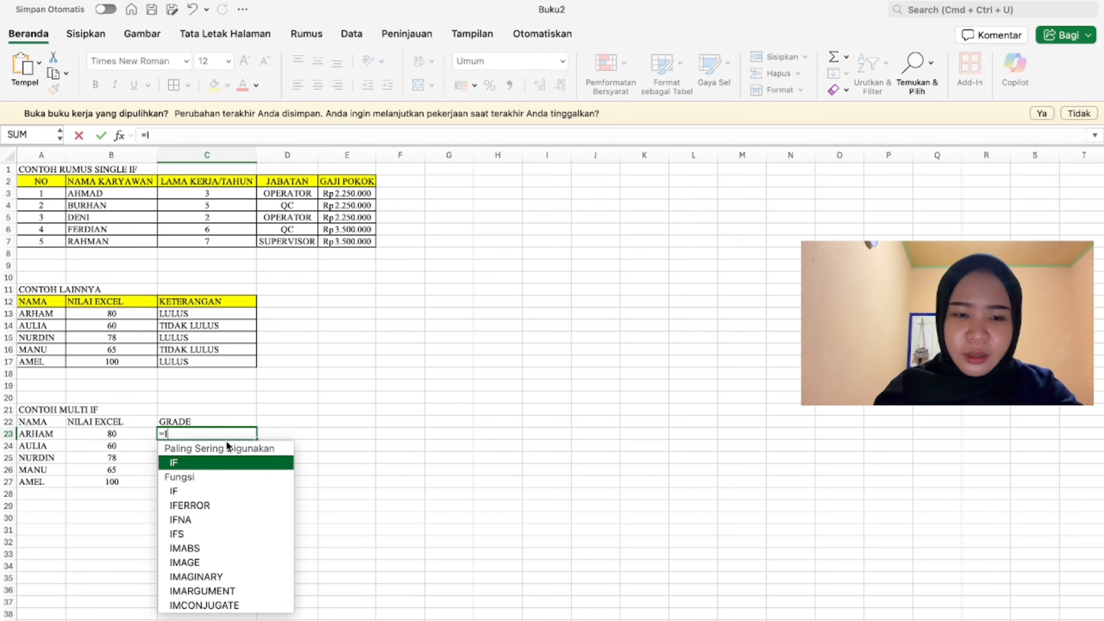
{"action": "double_click", "coordinate": [221, 463]}
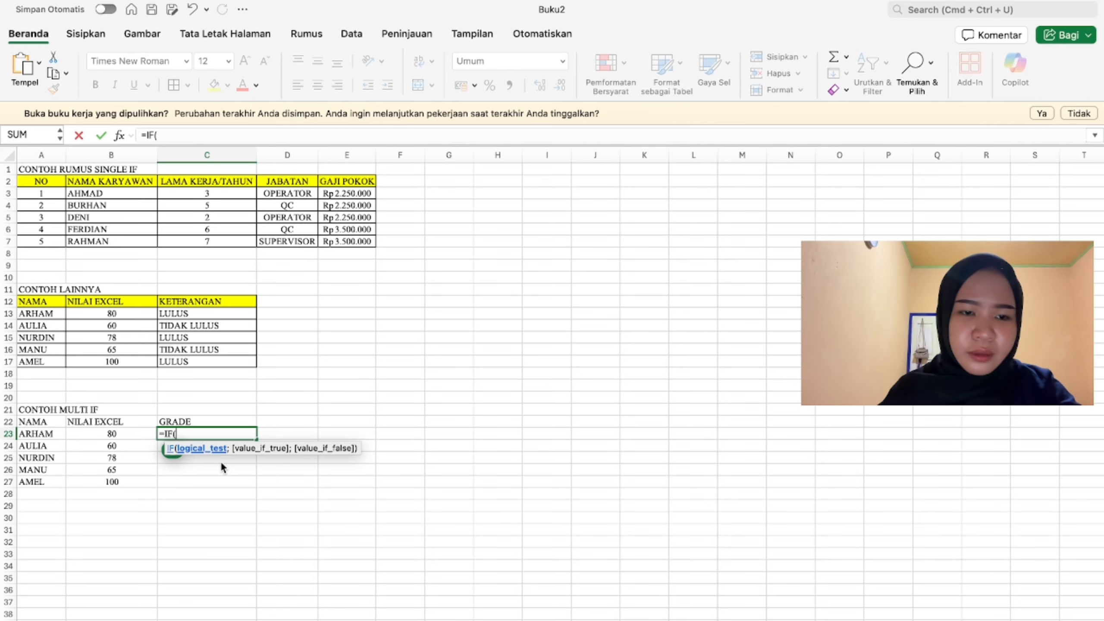
{"action": "left_click", "coordinate": [123, 435]}
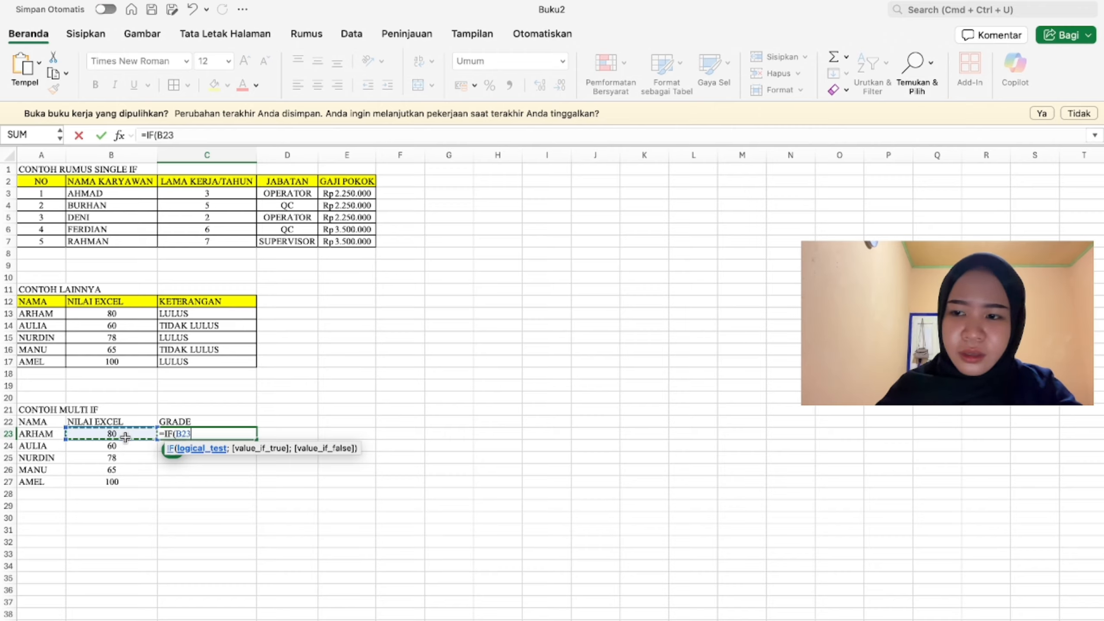
{"action": "type", "text": ">"}
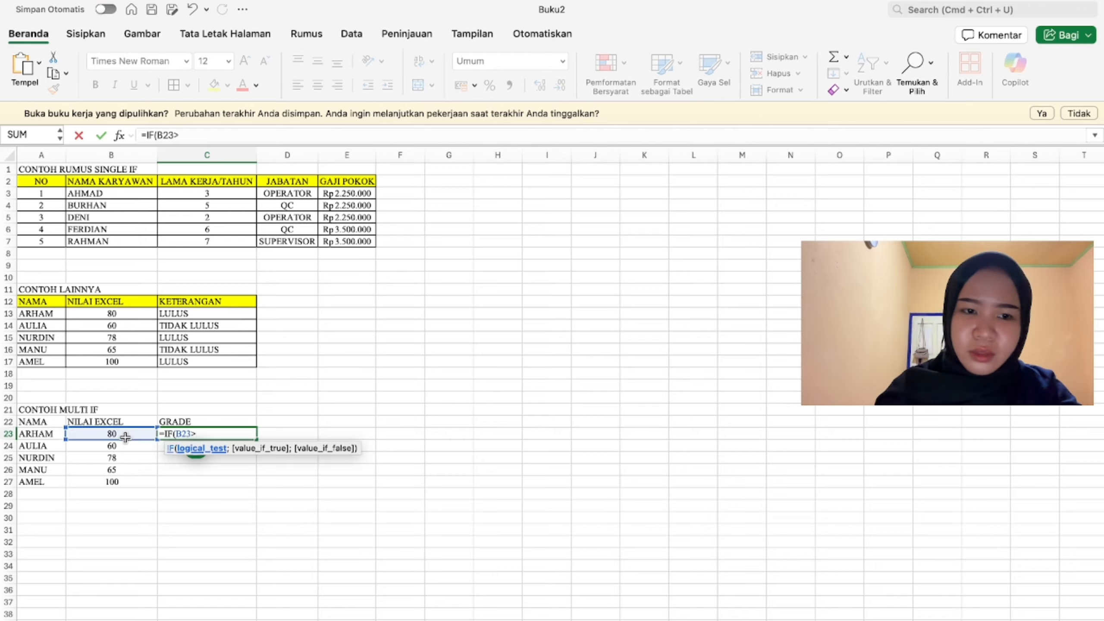
{"action": "type", "text": "=90"}
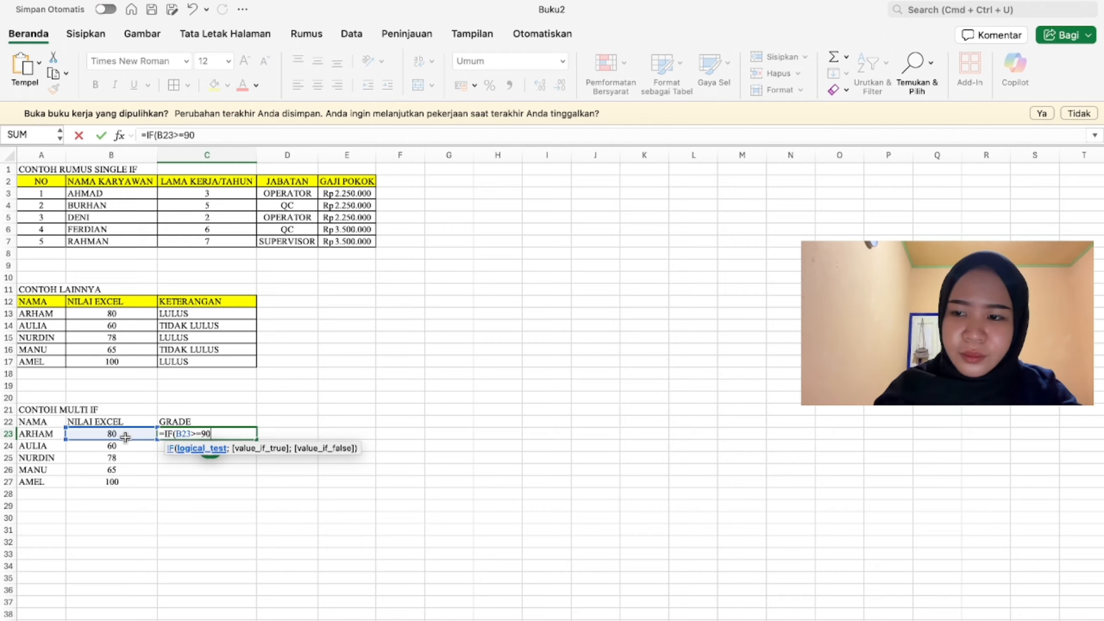
Step: Extend the IF formula in C23 to return "A" when true, with a nested IF returning "B" for B23>=76
{"action": "type", "text": ";"}
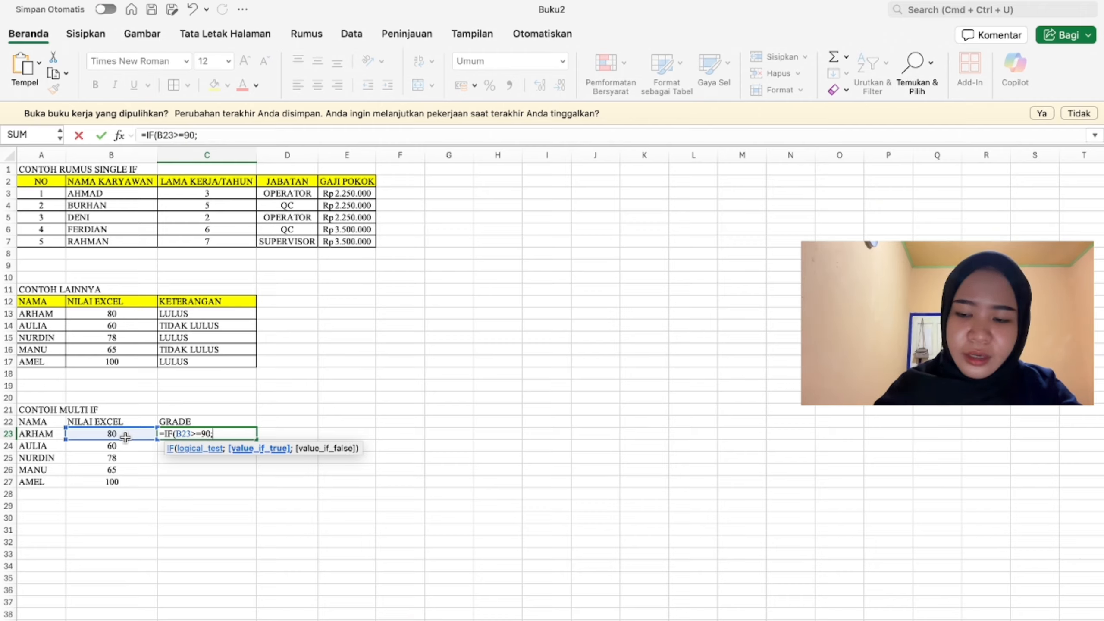
{"action": "type", "text": "\"A\""}
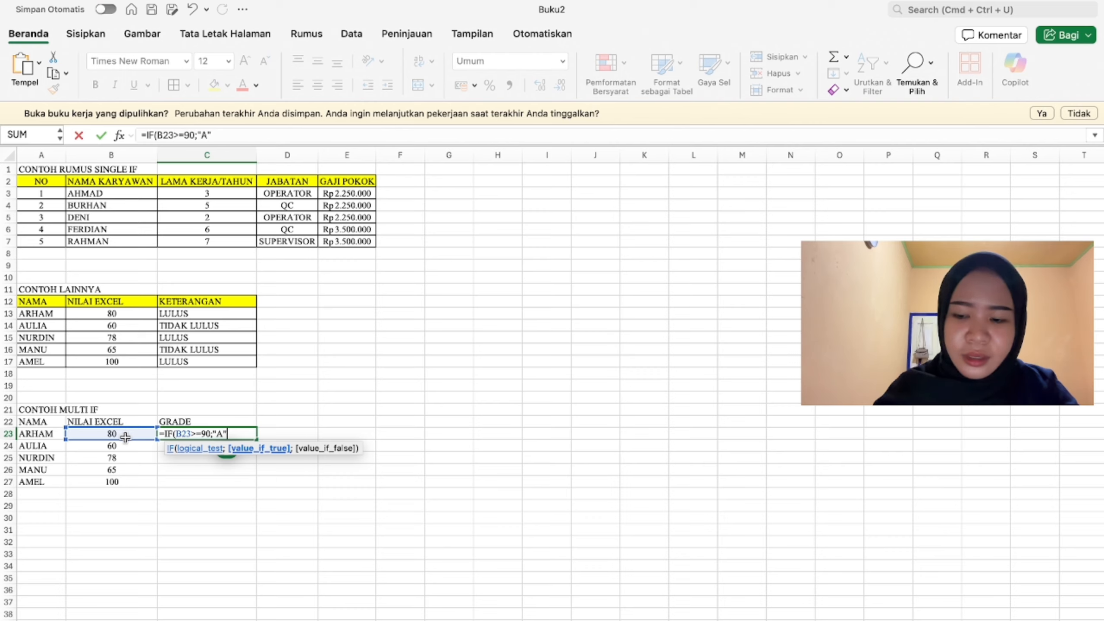
{"action": "type", "text": ";"}
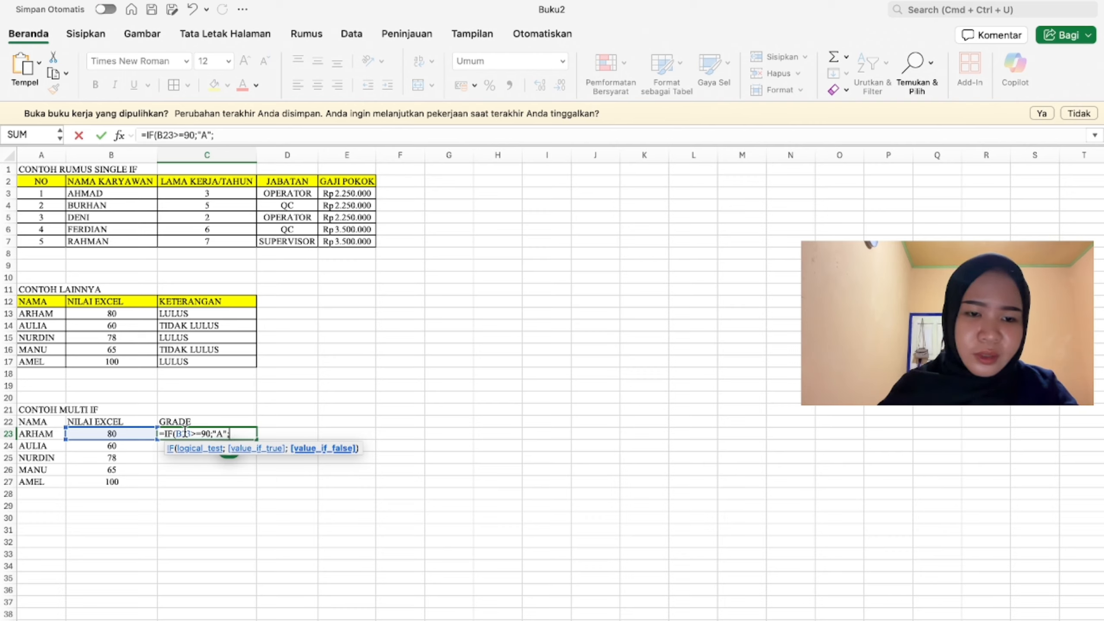
{"action": "type", "text": "IF"}
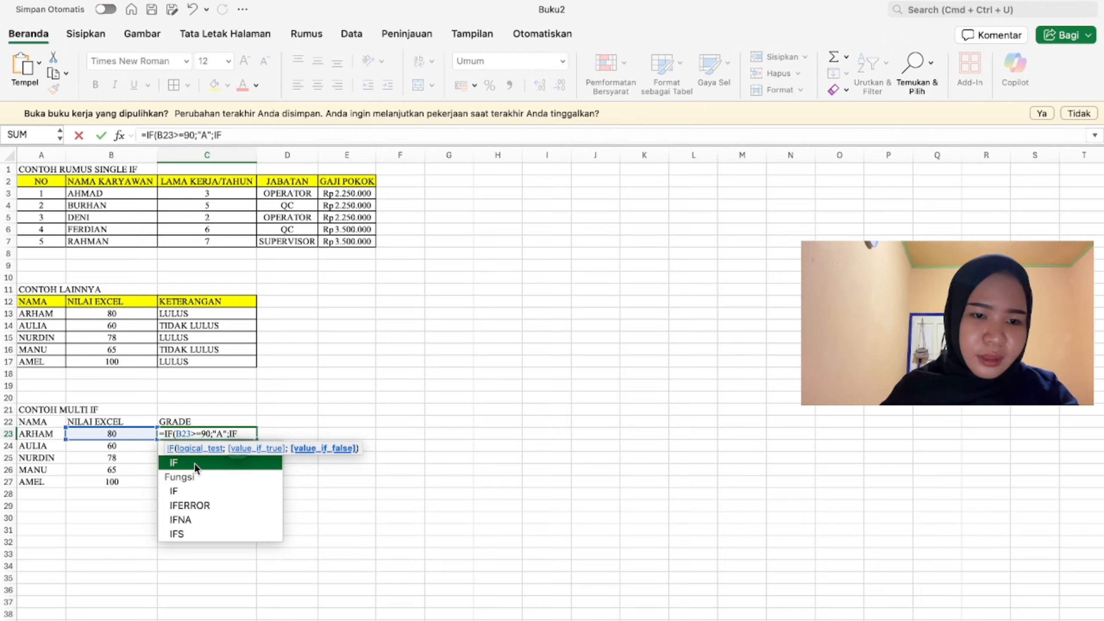
{"action": "double_click", "coordinate": [195, 465]}
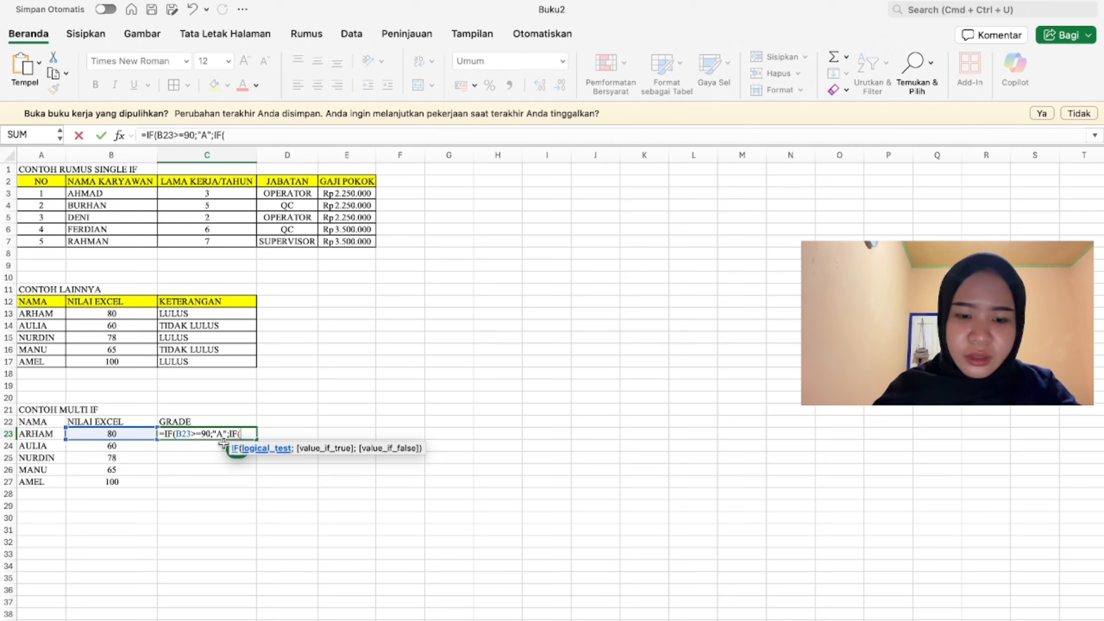
{"action": "left_click", "coordinate": [125, 435]}
{"action": "type", "text": ">="}
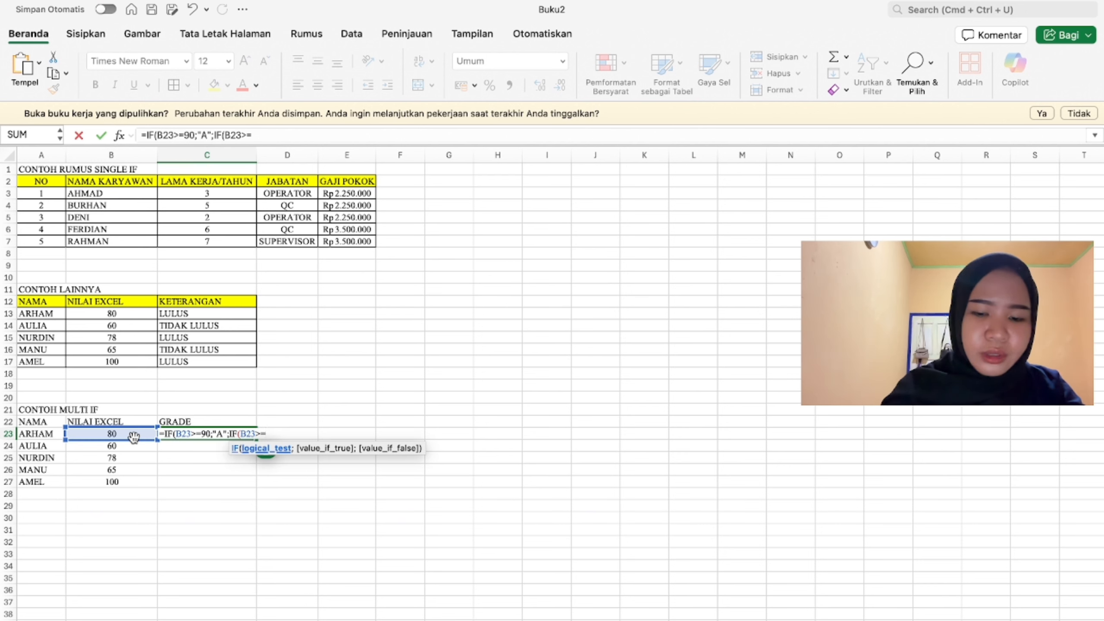
{"action": "type", "text": "76;\""}
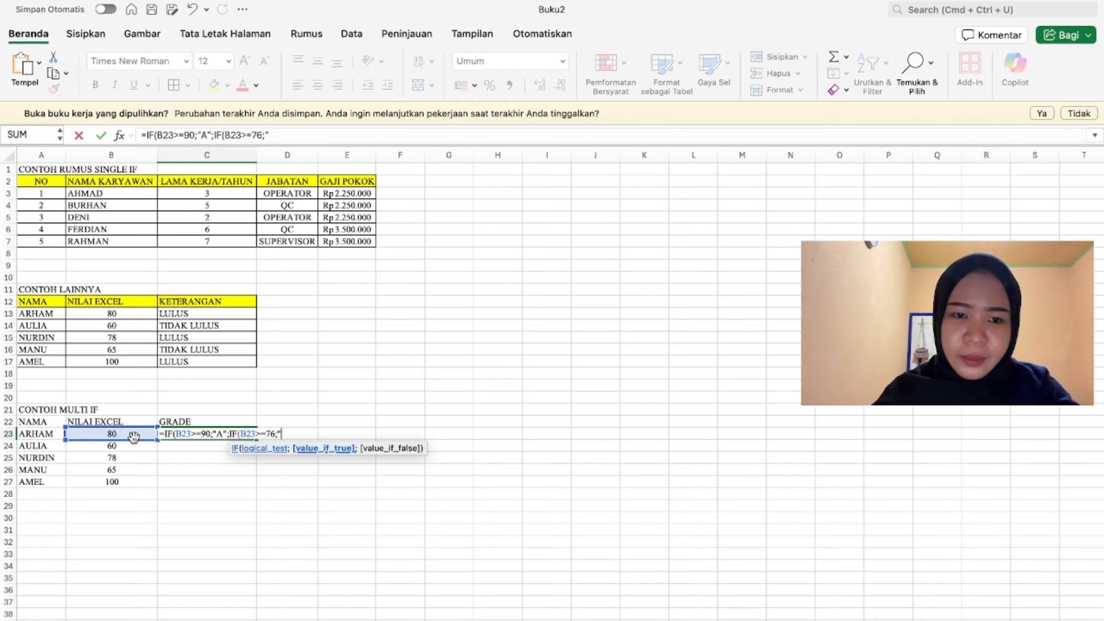
{"action": "type", "text": "B"}
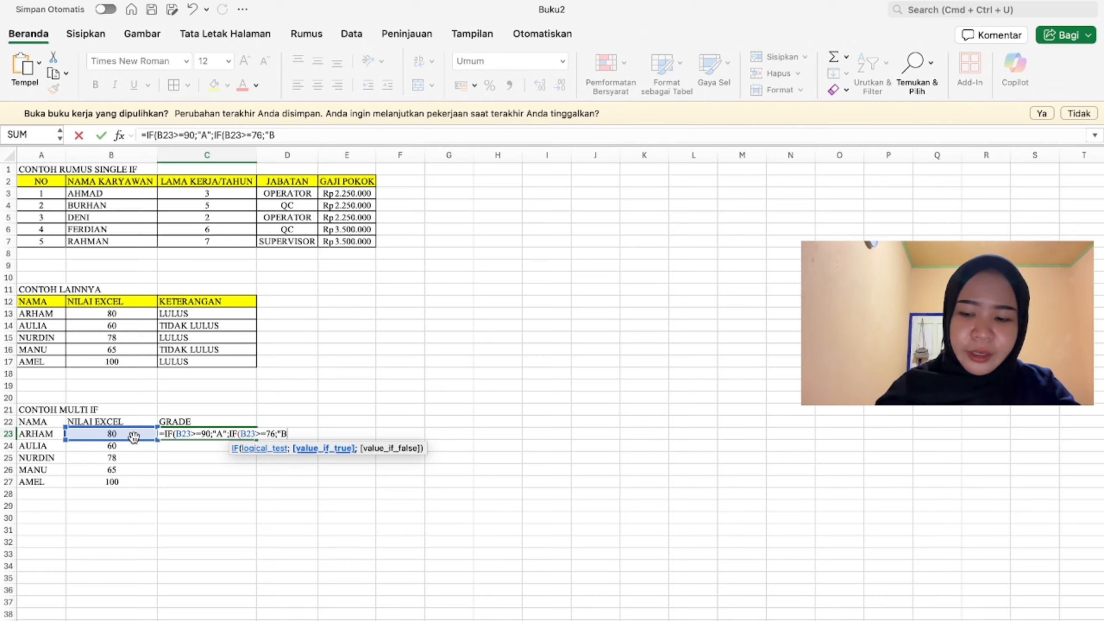
{"action": "type", "text": "\";"}
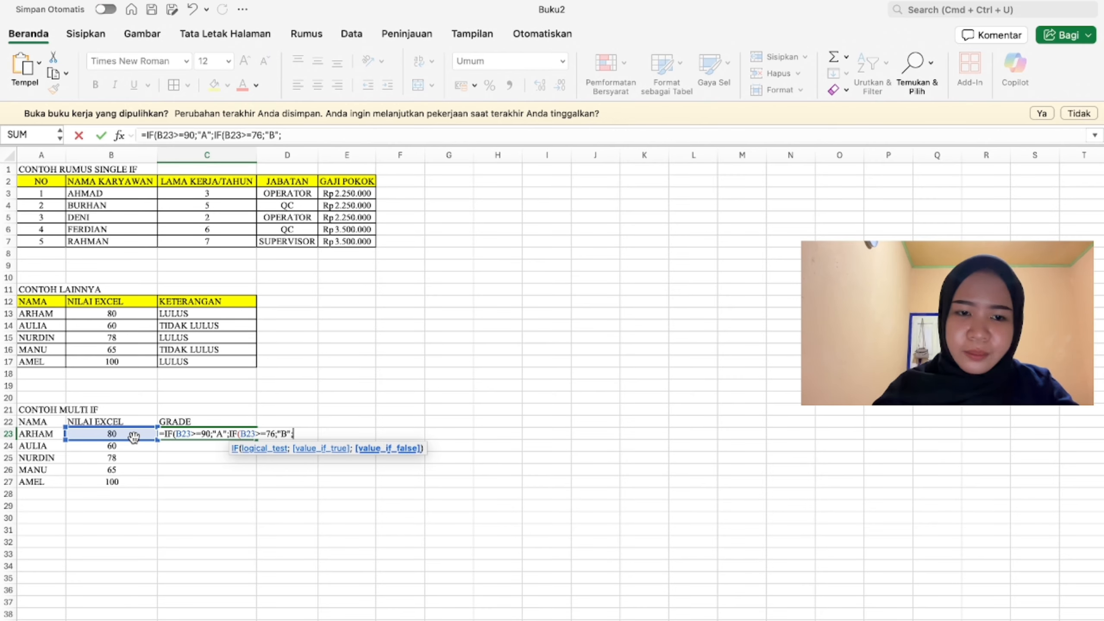
Step: Nest a third IF in the C23 formula returning "C" for B23>=60 and otherwise "D", and enter the completed formula
{"action": "type", "text": "IF"}
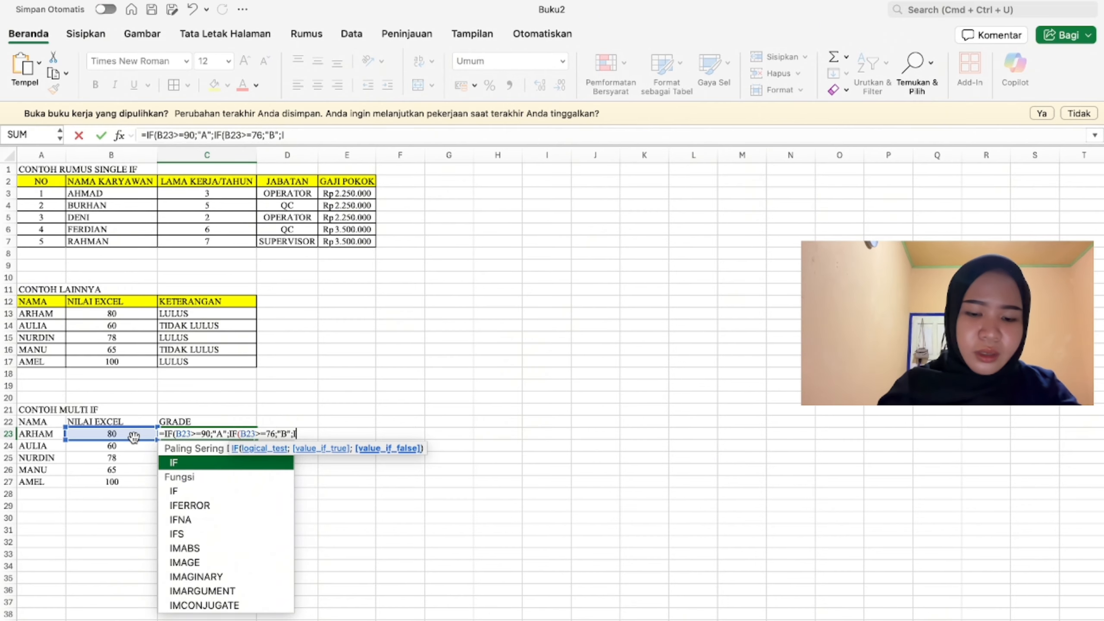
{"action": "type", "text": "("}
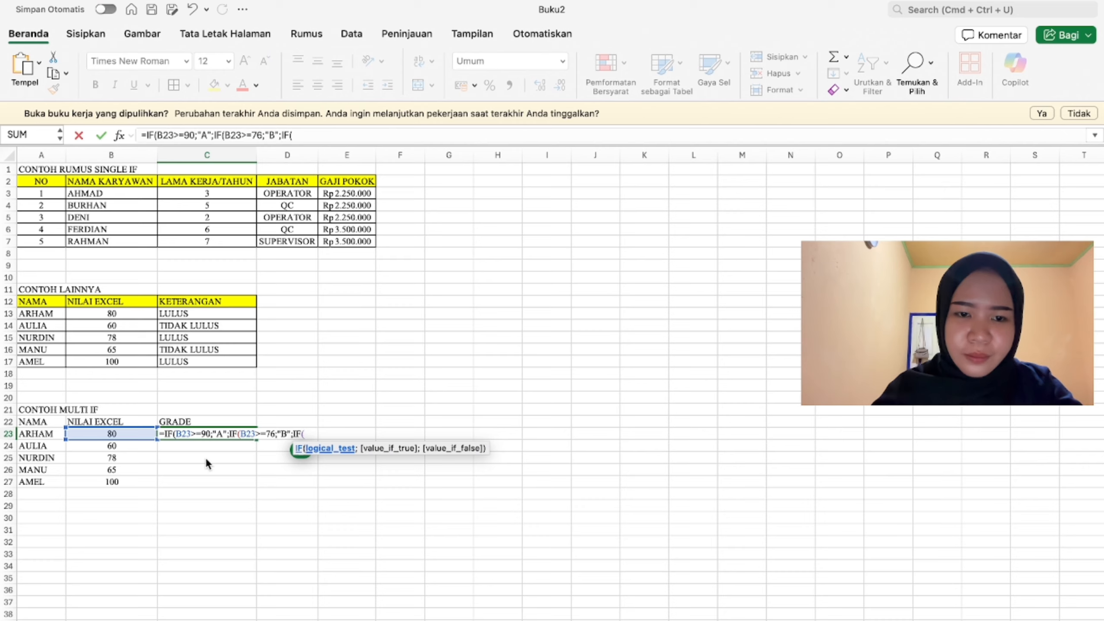
{"action": "left_click", "coordinate": [147, 434]}
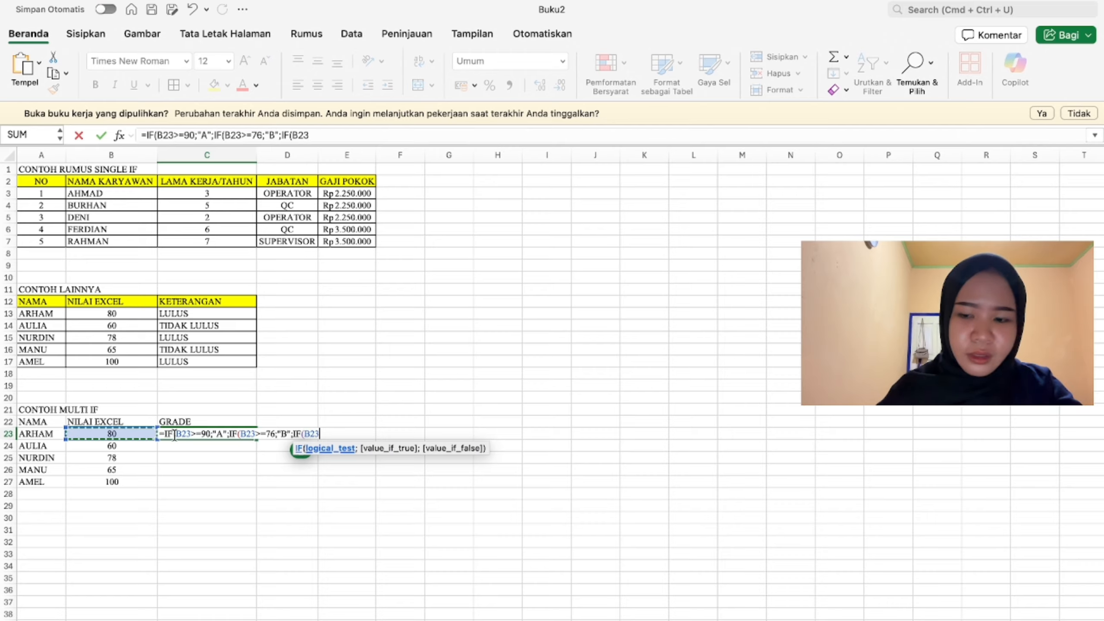
{"action": "type", "text": ">"}
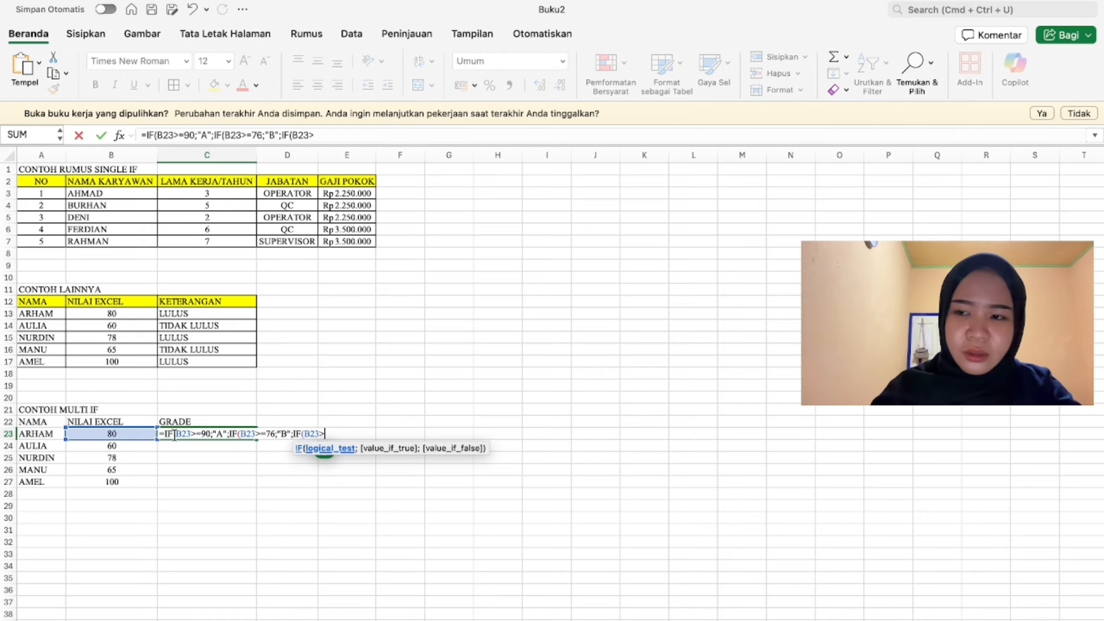
{"action": "type", "text": "=60"}
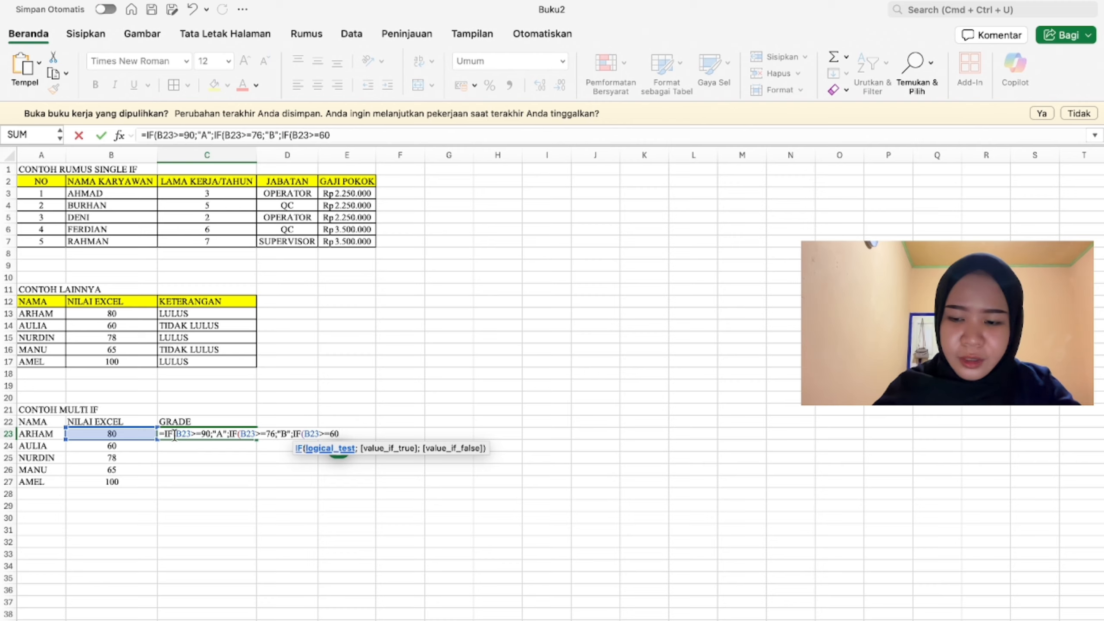
{"action": "type", "text": ";\""}
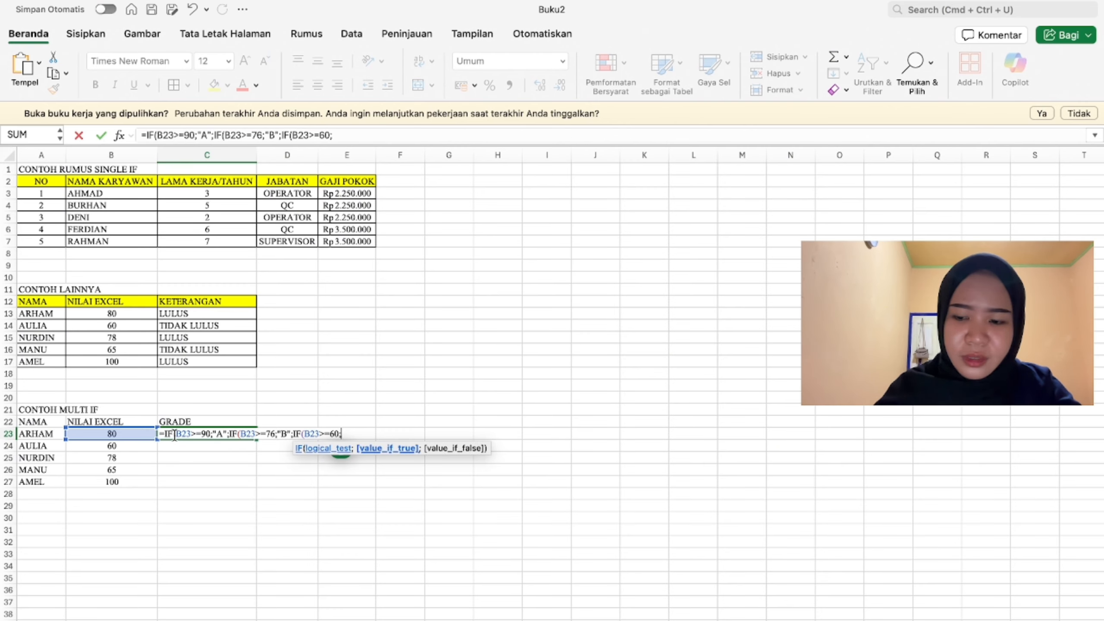
{"action": "type", "text": "C"}
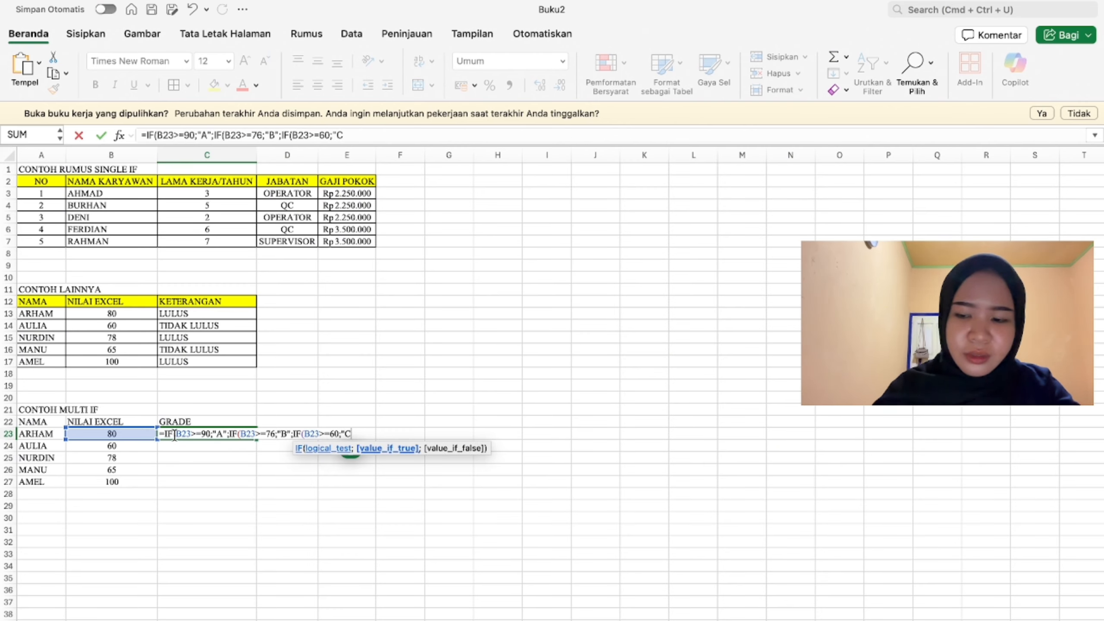
{"action": "type", "text": "\";"}
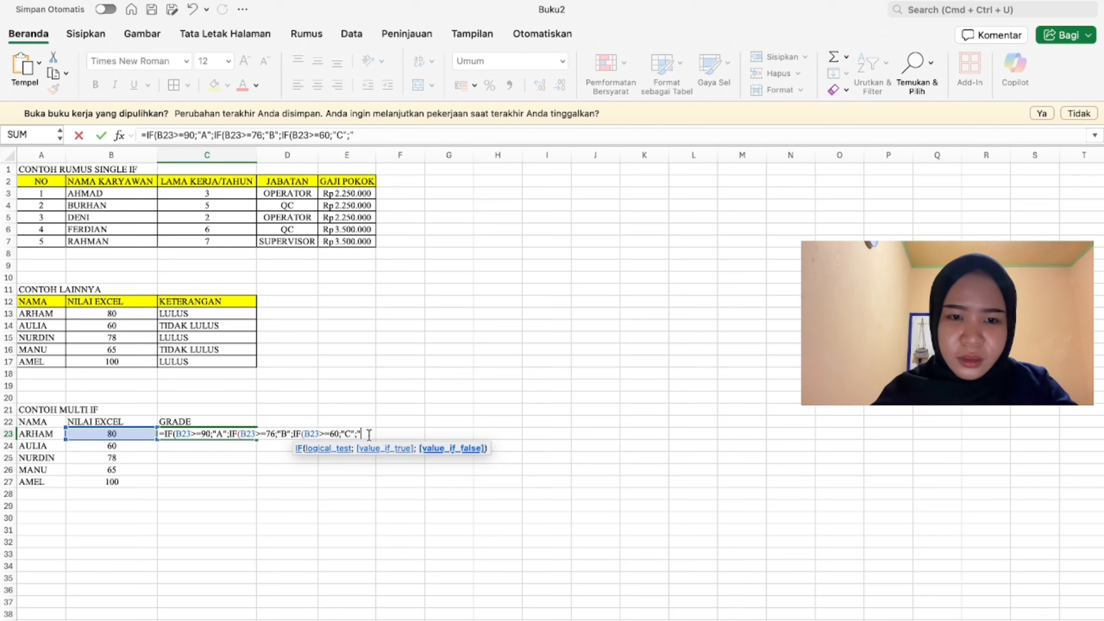
{"action": "type", "text": "\"D\""}
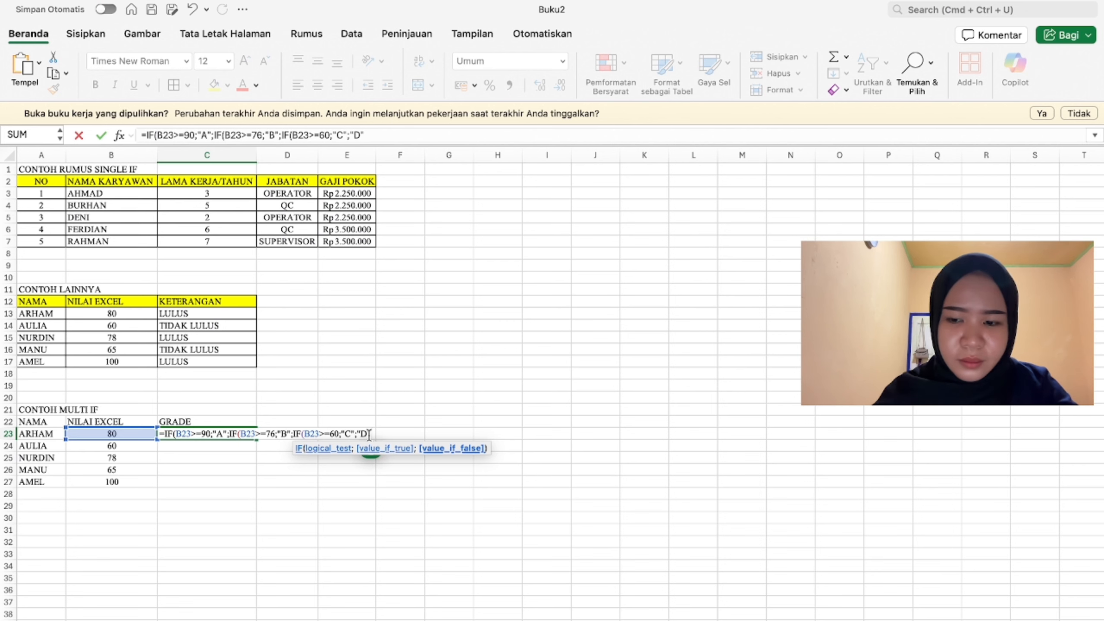
{"action": "type", "text": ")))"}
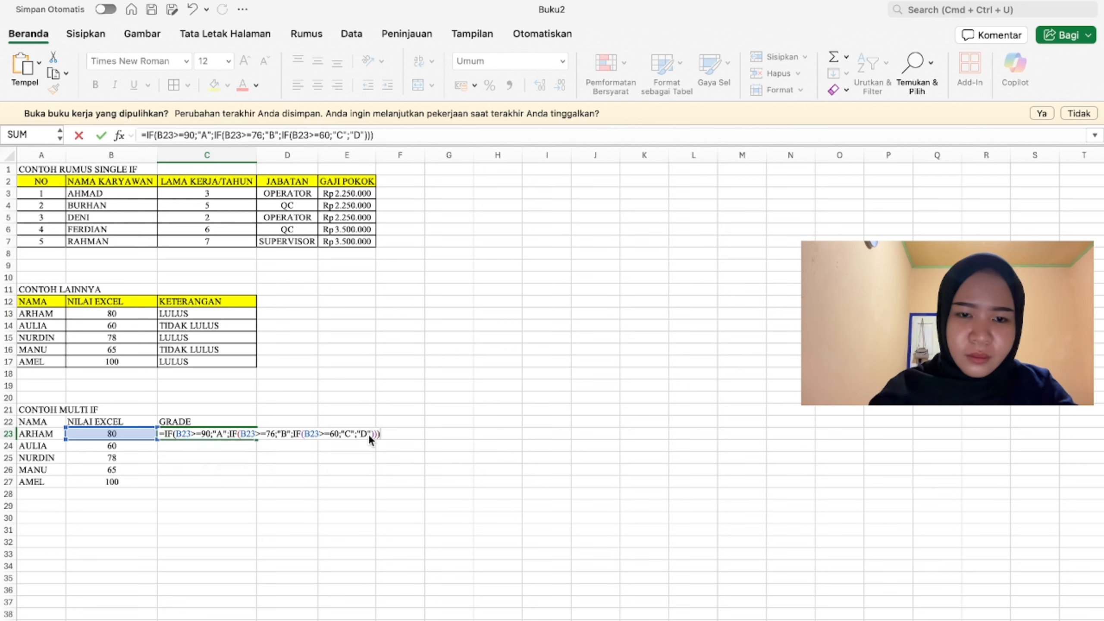
{"action": "key", "text": "Return"}
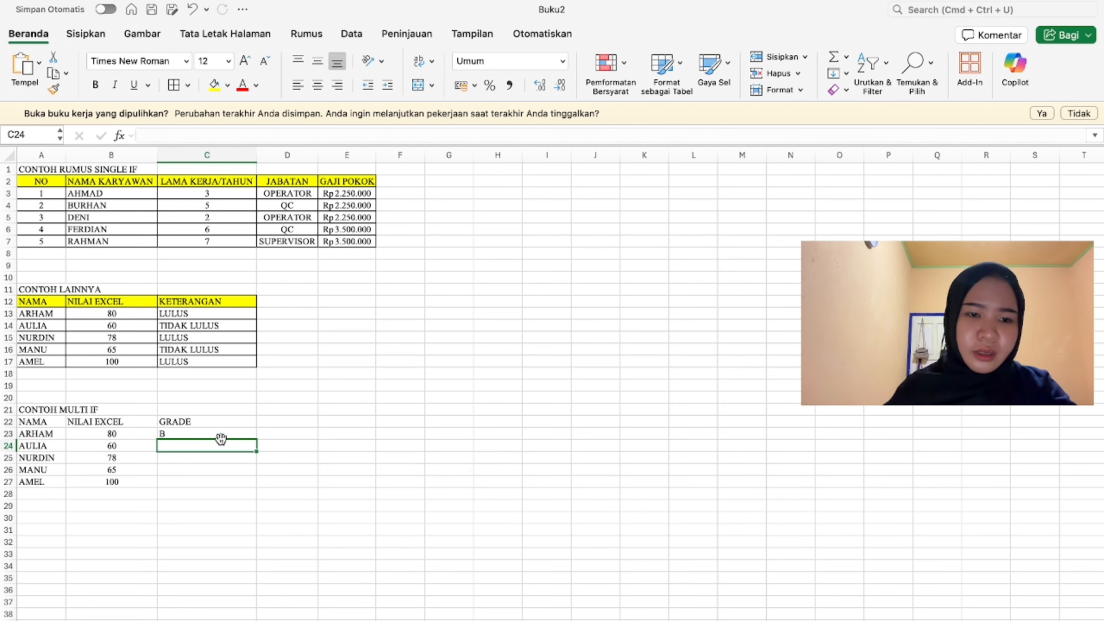
Step: Fill the grade formula from C23 down through C27
{"action": "left_click", "coordinate": [223, 437]}
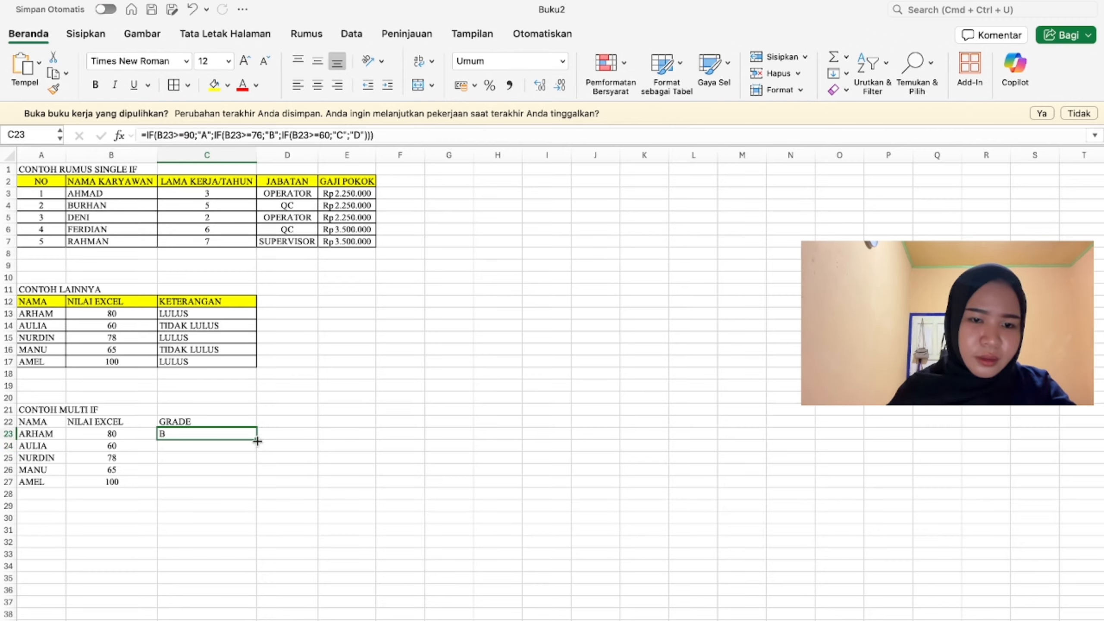
{"action": "left_click_drag", "start_coordinate": [256, 440], "coordinate": [242, 483]}
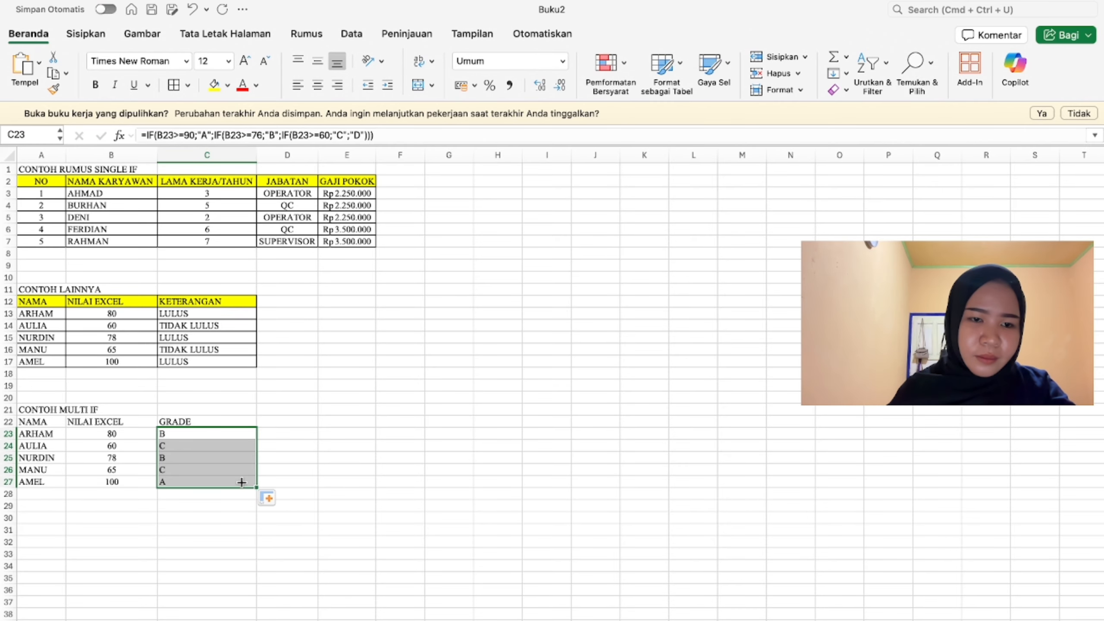
{"action": "left_click", "coordinate": [299, 456]}
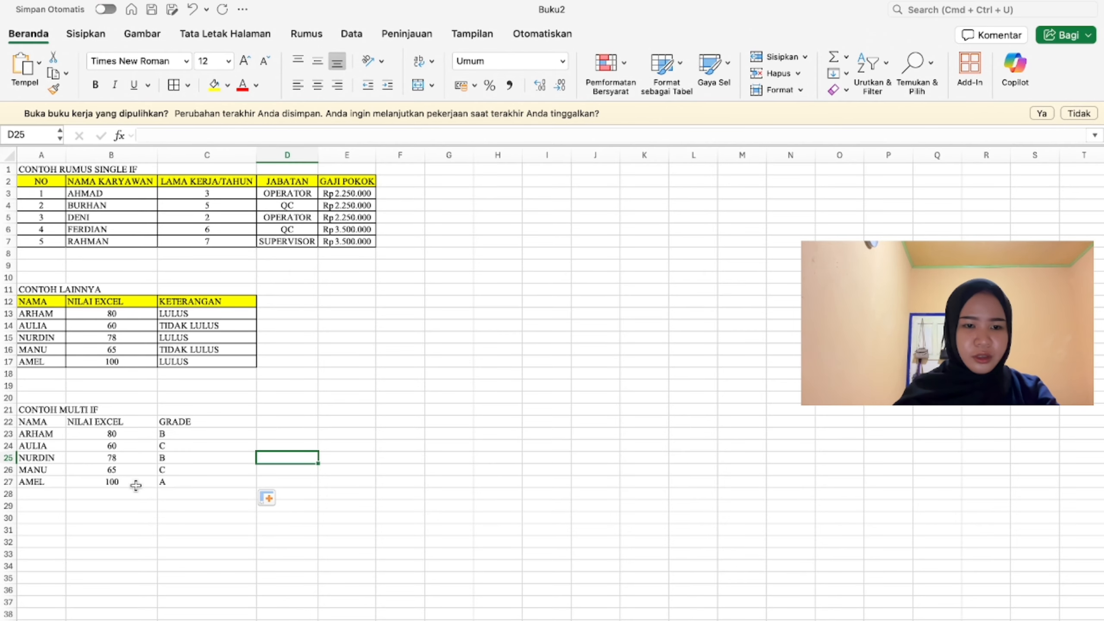
Step: Apply borders to all cells of the CONTOH MULTI IF table, A22:C27
{"action": "scroll", "coordinate": [283, 452], "scroll_direction": "down", "scroll_amount": 3}
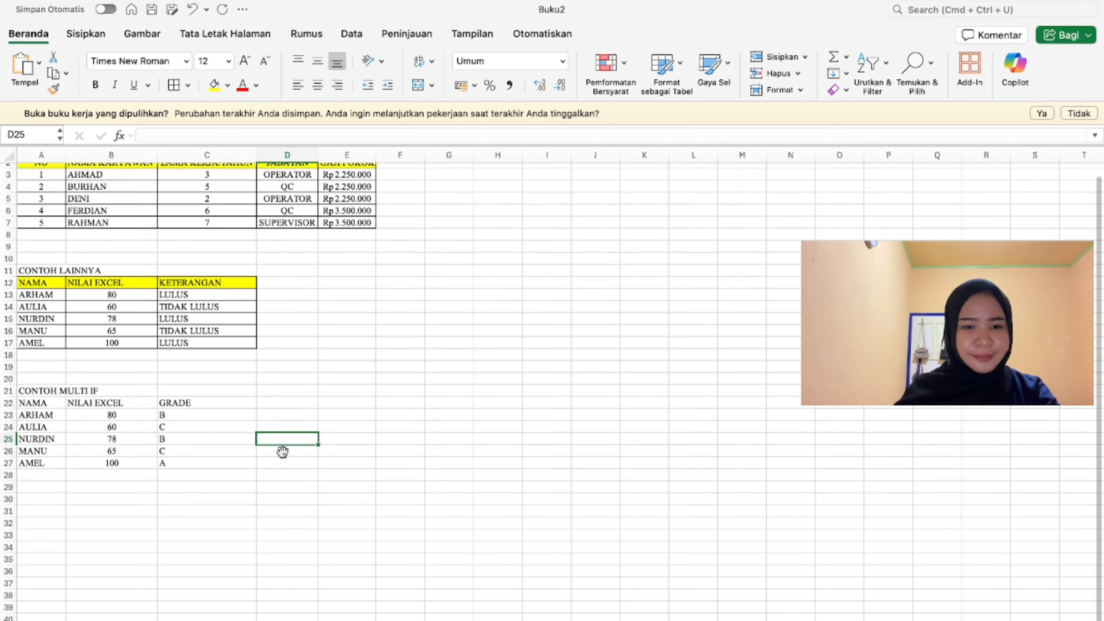
{"action": "left_click_drag", "start_coordinate": [42, 386], "coordinate": [176, 448]}
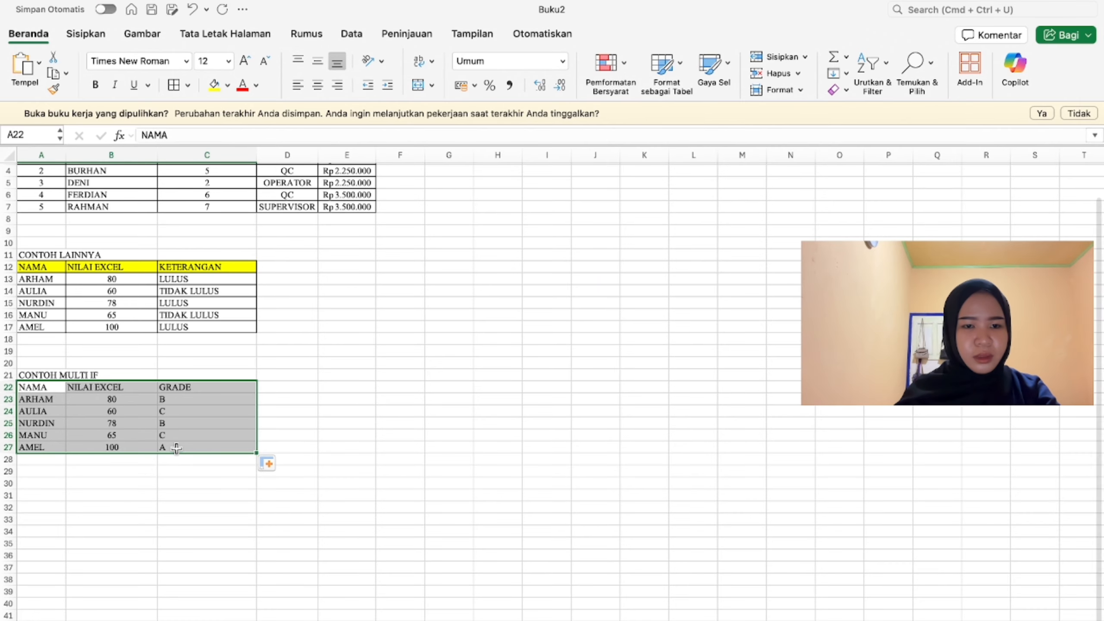
{"action": "left_click", "coordinate": [176, 90]}
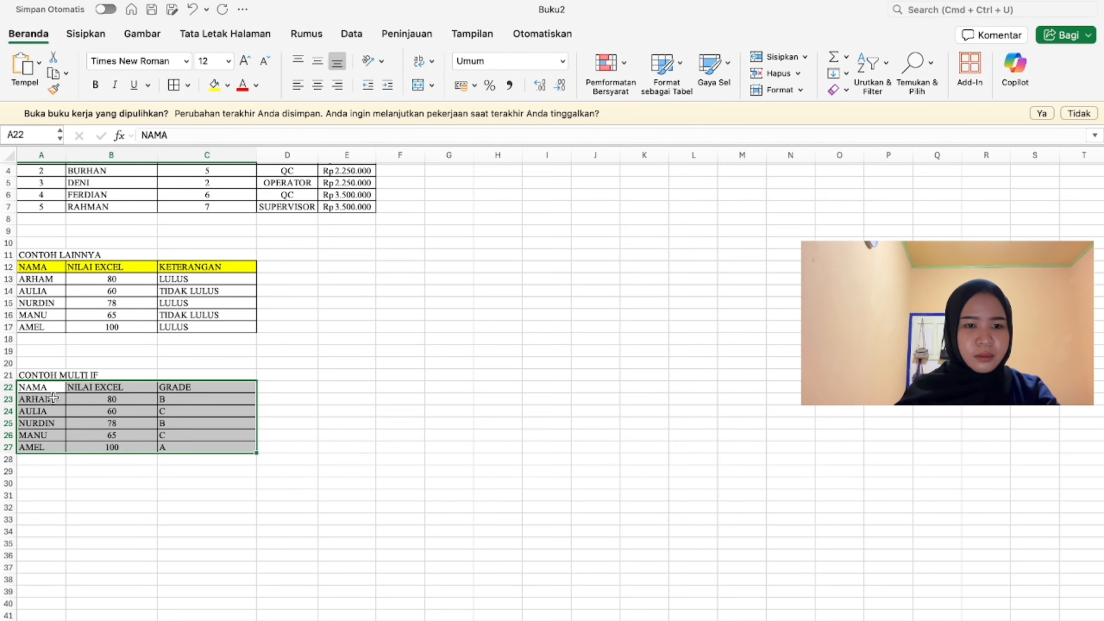
Step: Centre the header cells A22:C22 and fill them with yellow
{"action": "left_click", "coordinate": [5, 388]}
{"action": "key", "text": "super+e"}
{"action": "left_click_drag", "start_coordinate": [41, 388], "coordinate": [170, 390]}
{"action": "left_click", "coordinate": [215, 85]}
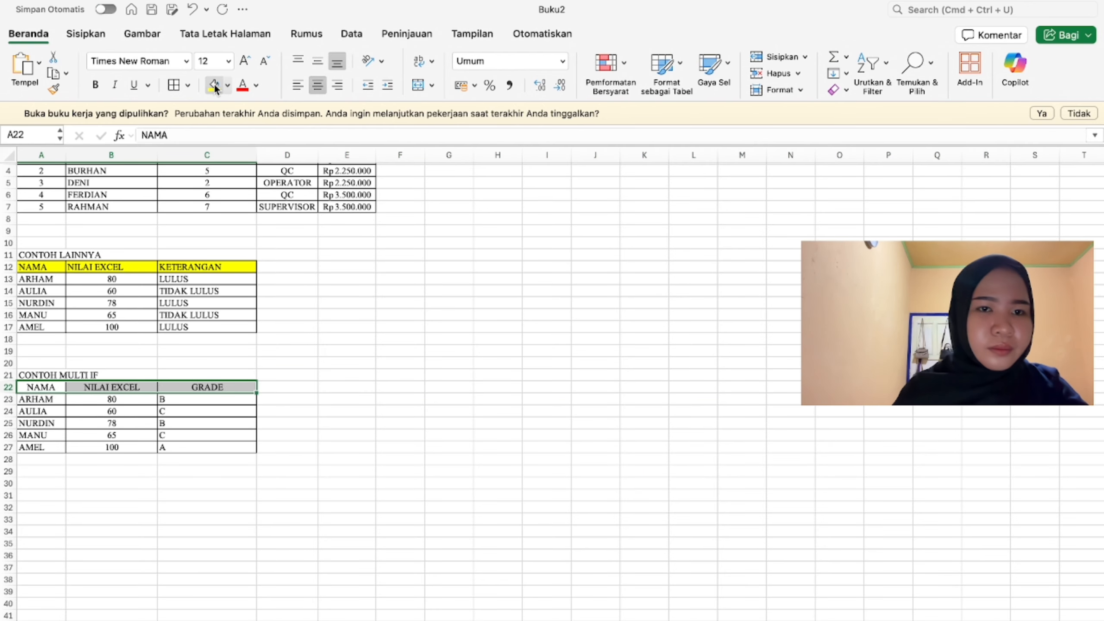
Step: Centre the grades in C23:C27
{"action": "left_click_drag", "start_coordinate": [188, 400], "coordinate": [190, 448]}
{"action": "key", "text": "super+e"}
{"action": "left_click", "coordinate": [125, 502]}
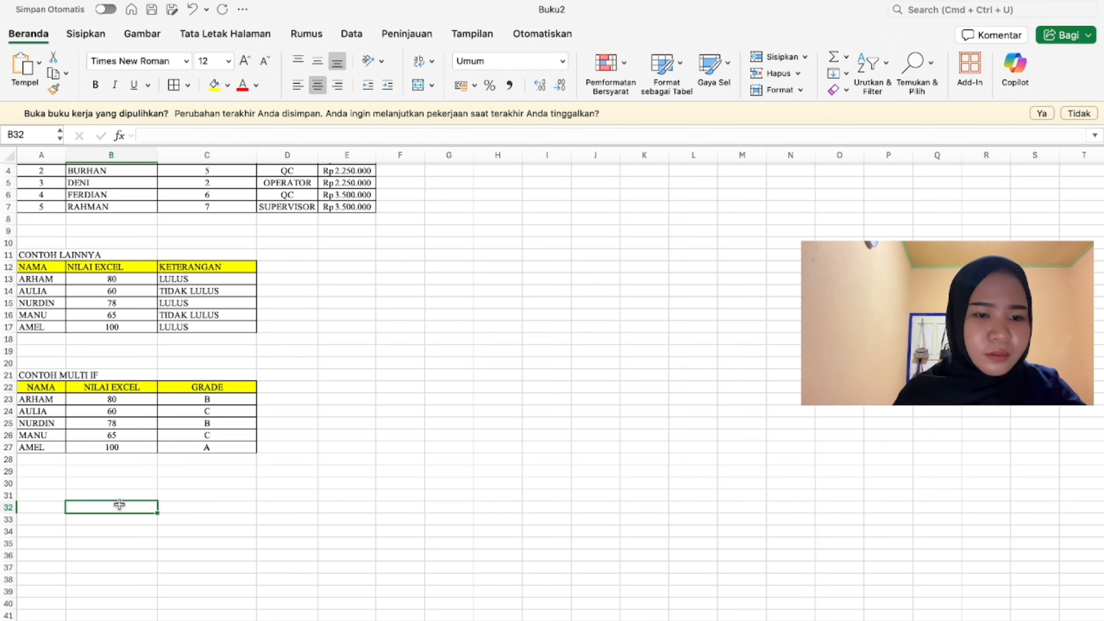
Step: Enter the title "CONTOH RUMUS IF AND" in cell A31
{"action": "left_click", "coordinate": [56, 495]}
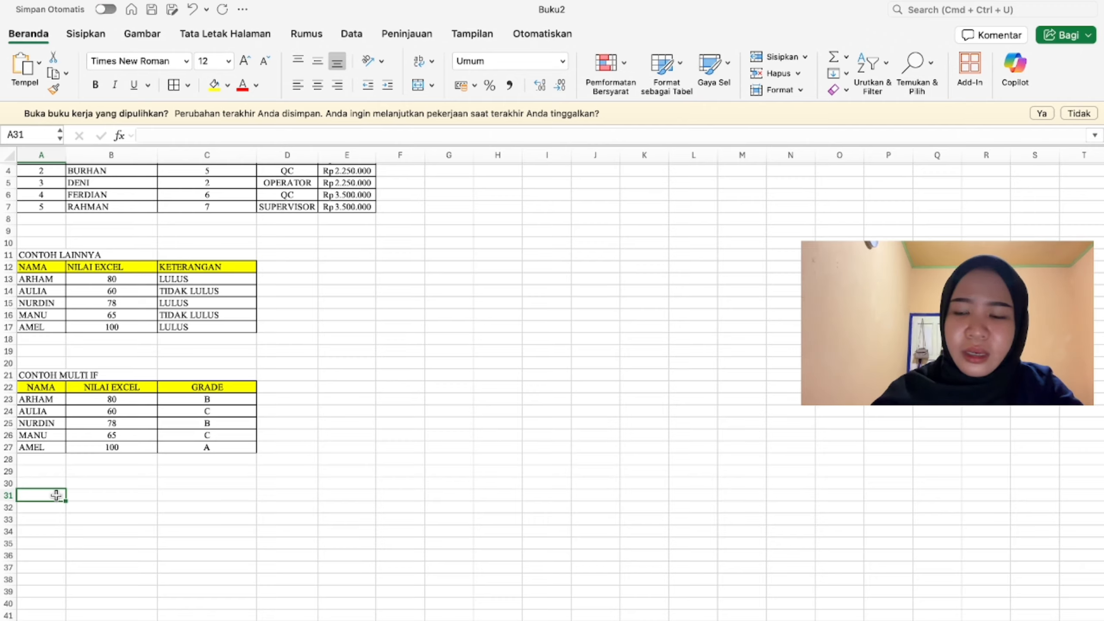
{"action": "type", "text": "CONTOH"}
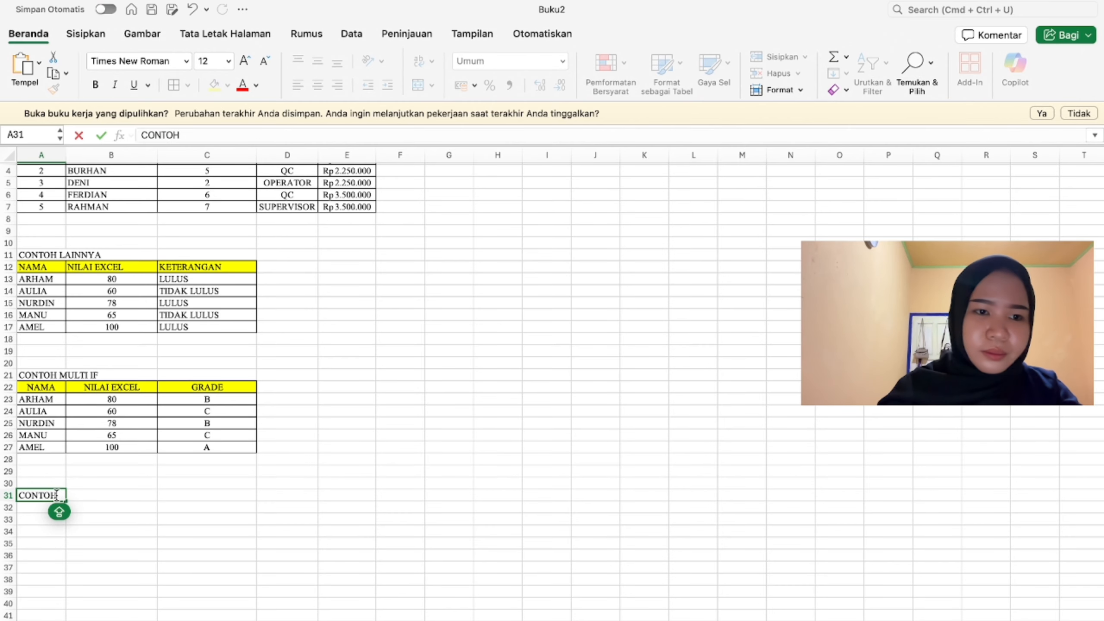
{"action": "type", "text": " RUMUS"}
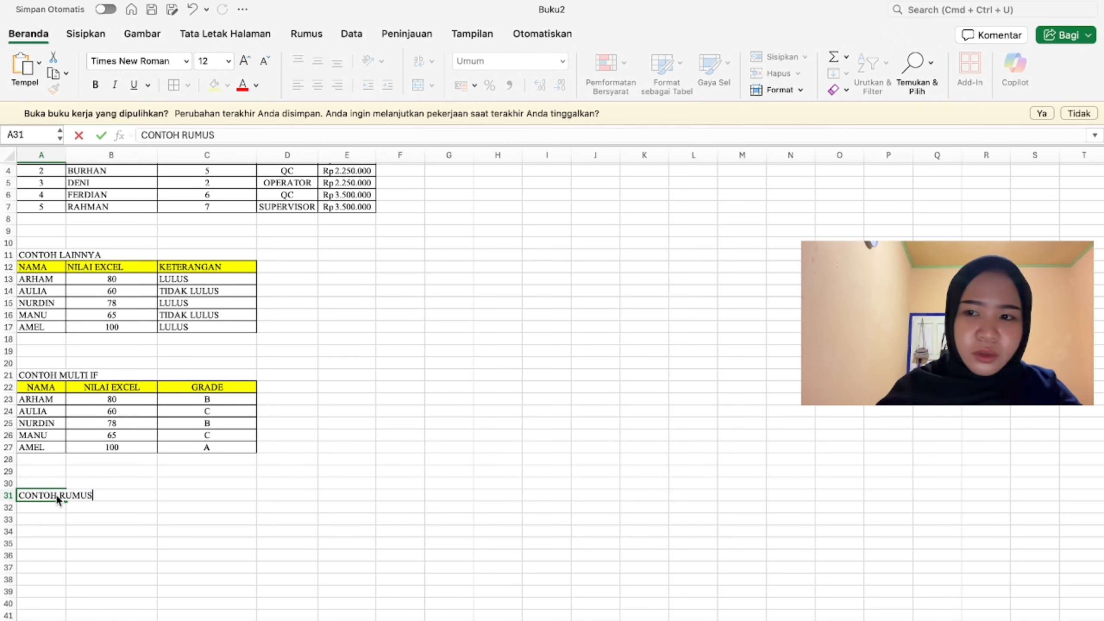
{"action": "type", "text": " IF A"}
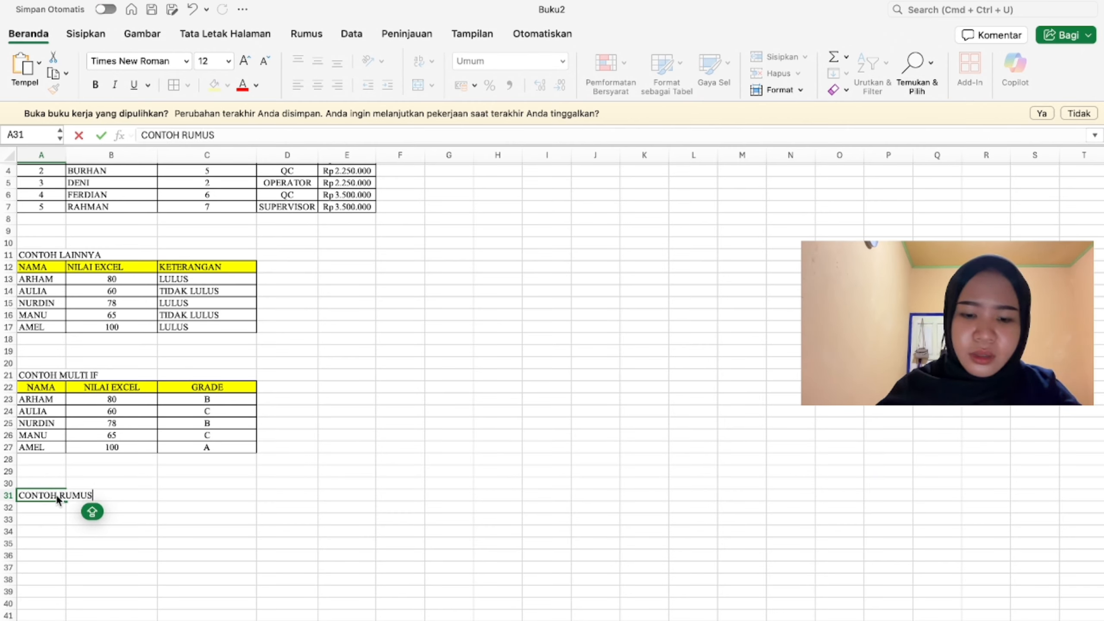
{"action": "type", "text": "ND"}
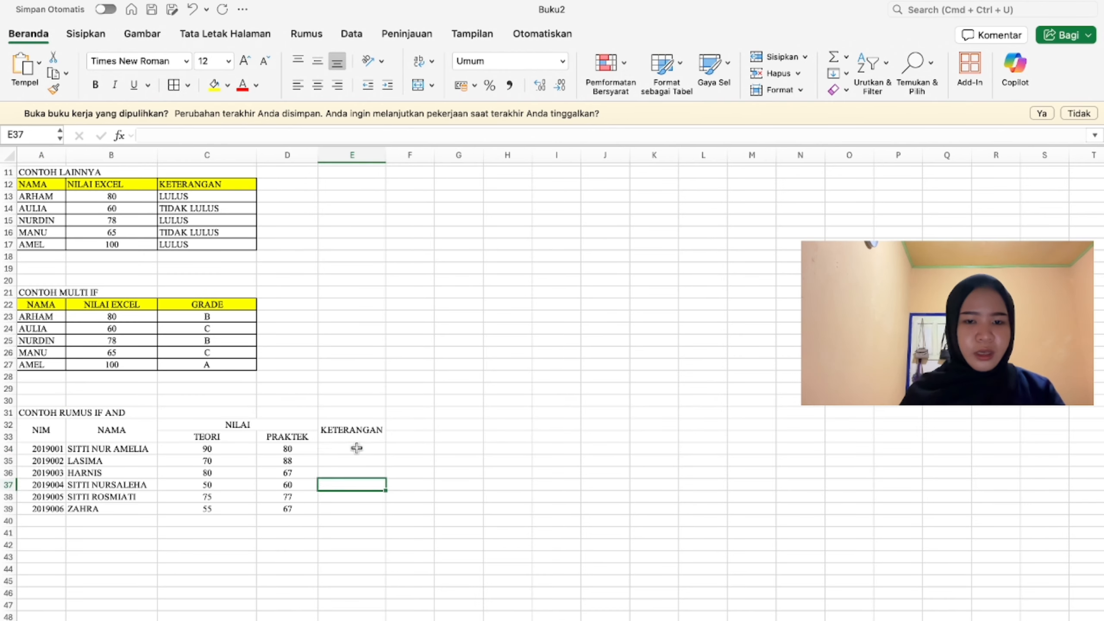
Step: Start an IF formula in E34 with an AND test that C34>70 and D34>70
{"action": "left_click", "coordinate": [356, 448]}
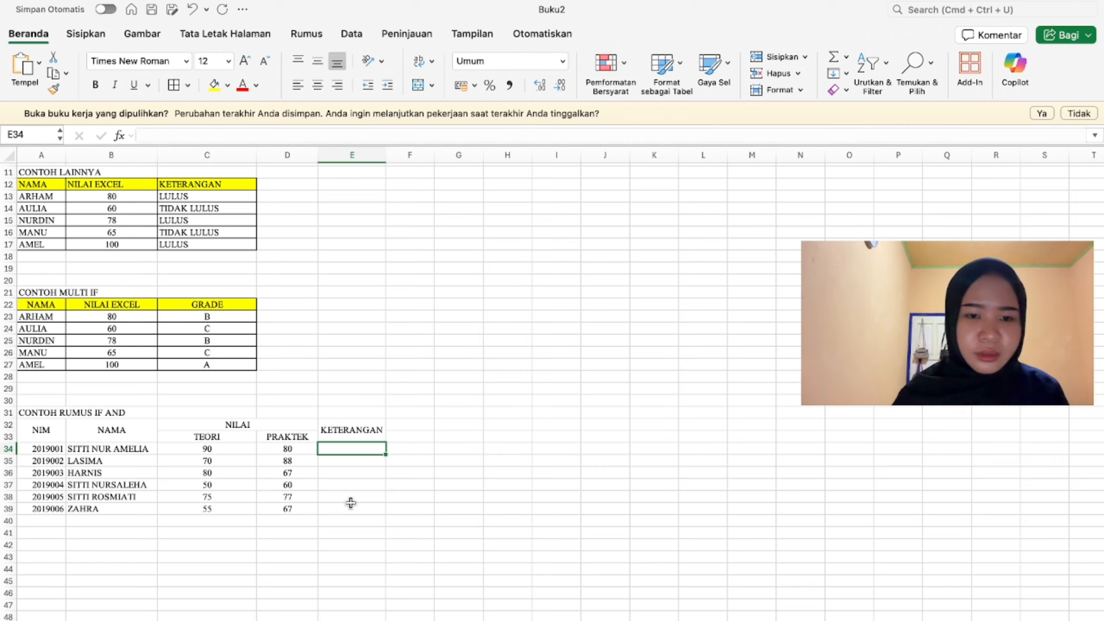
{"action": "type", "text": "=I"}
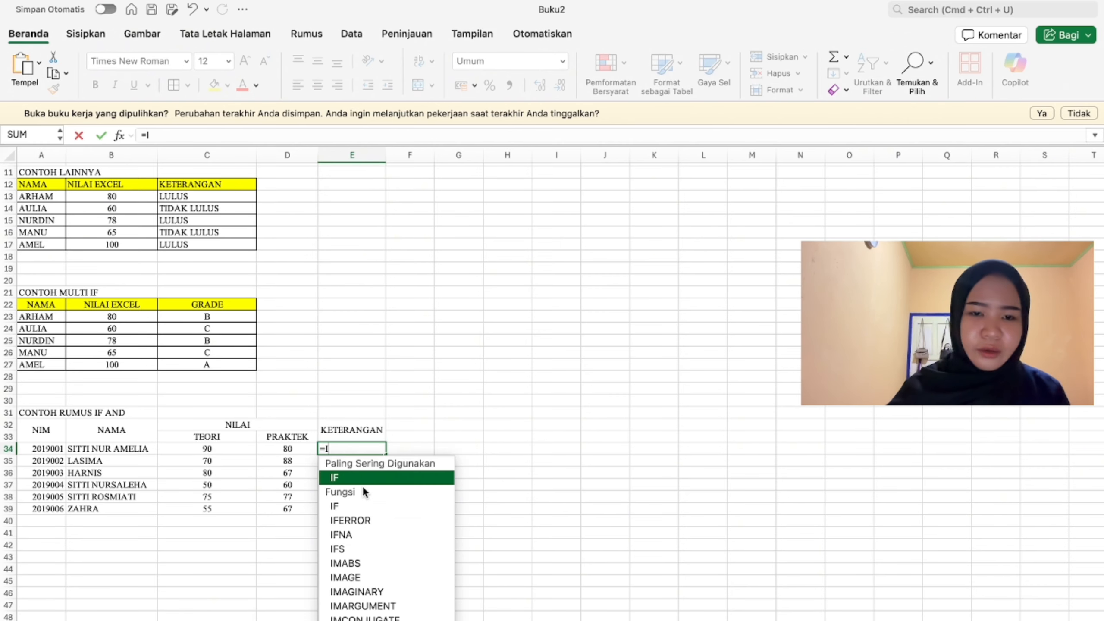
{"action": "type", "text": "F("}
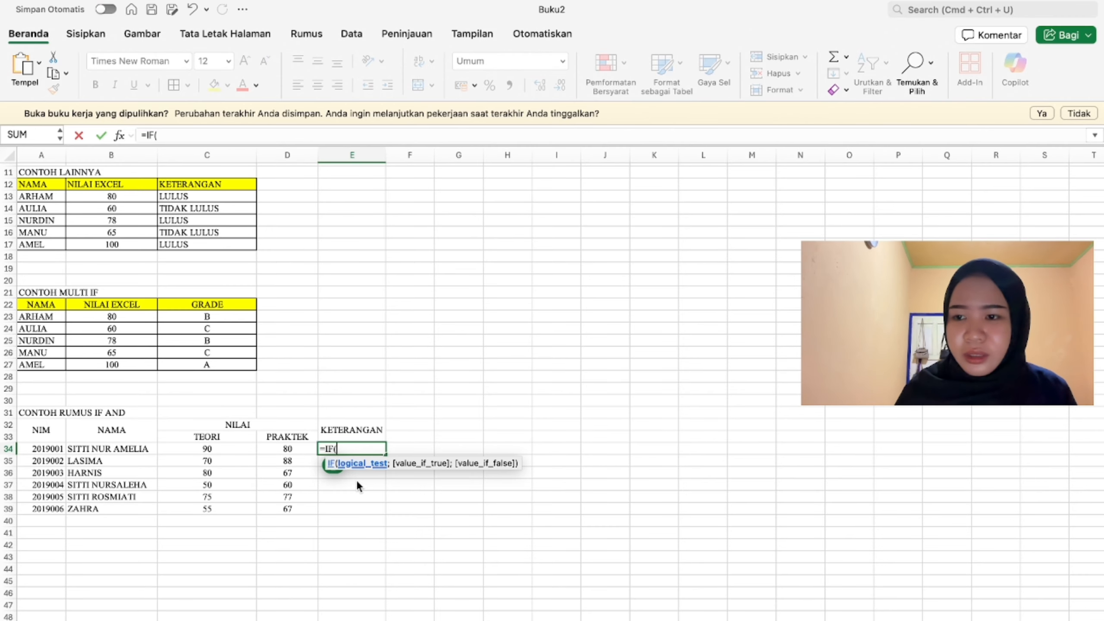
{"action": "type", "text": "AND"}
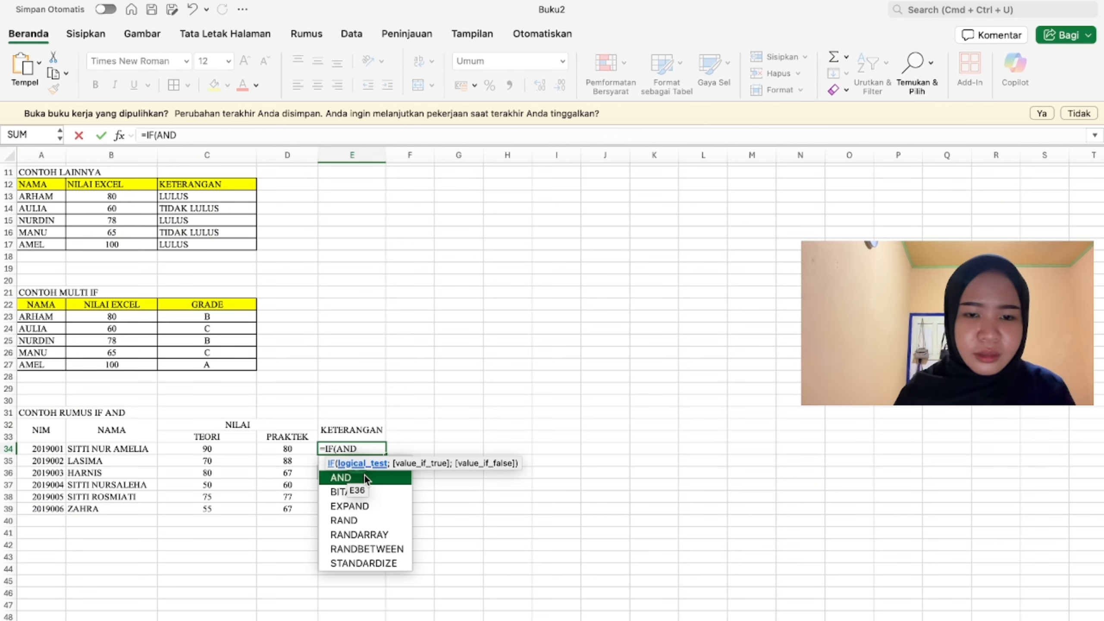
{"action": "double_click", "coordinate": [364, 476]}
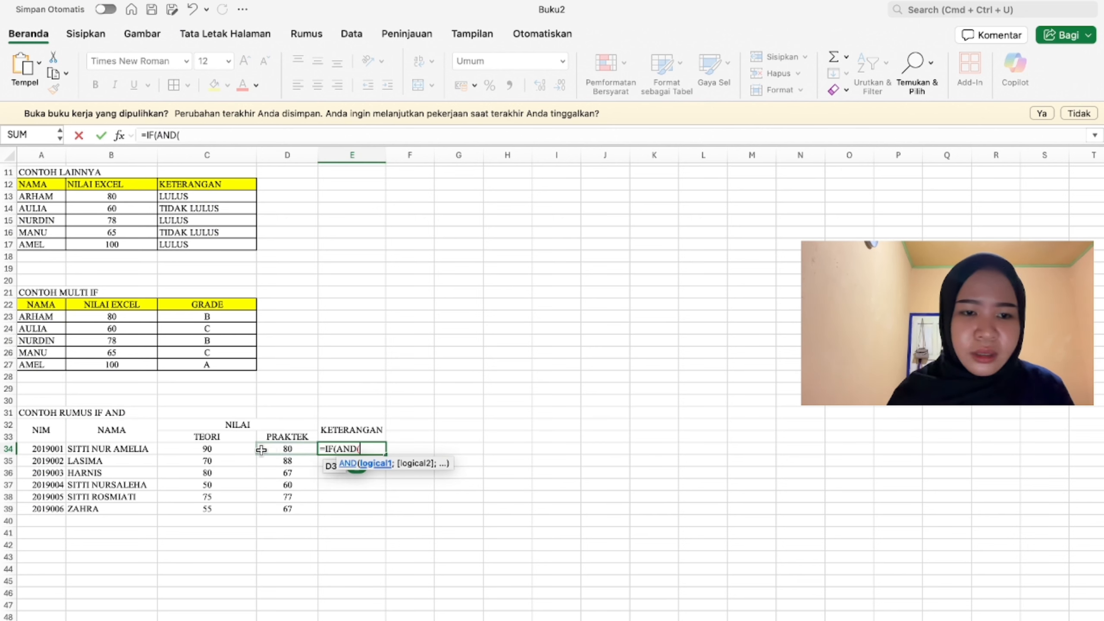
{"action": "left_click", "coordinate": [247, 449]}
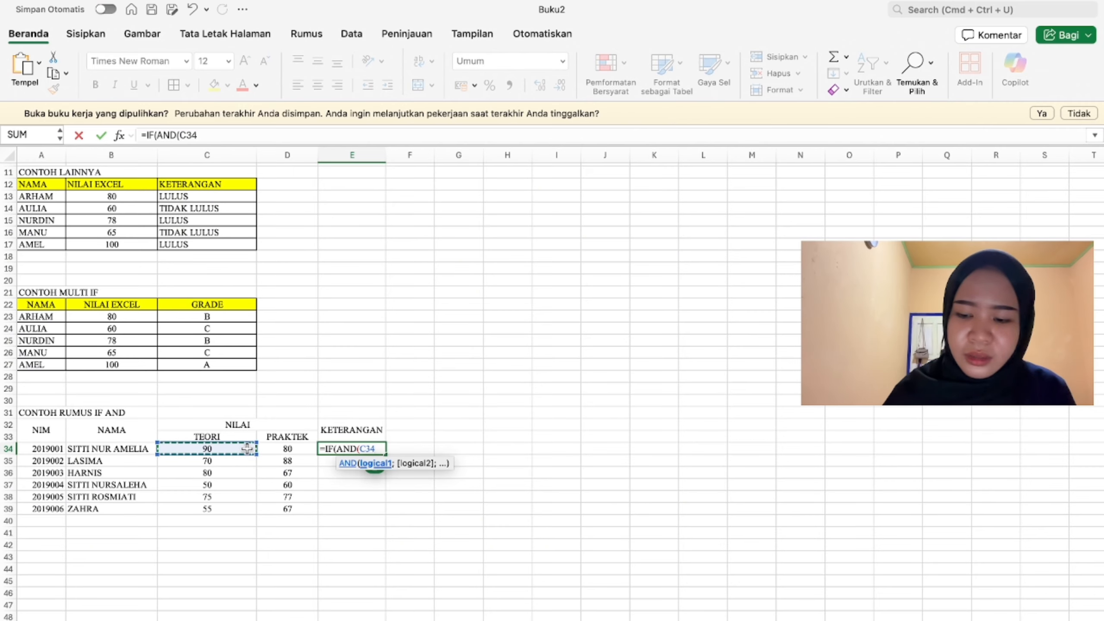
{"action": "type", "text": ">?"}
{"action": "key", "text": "BackSpace"}
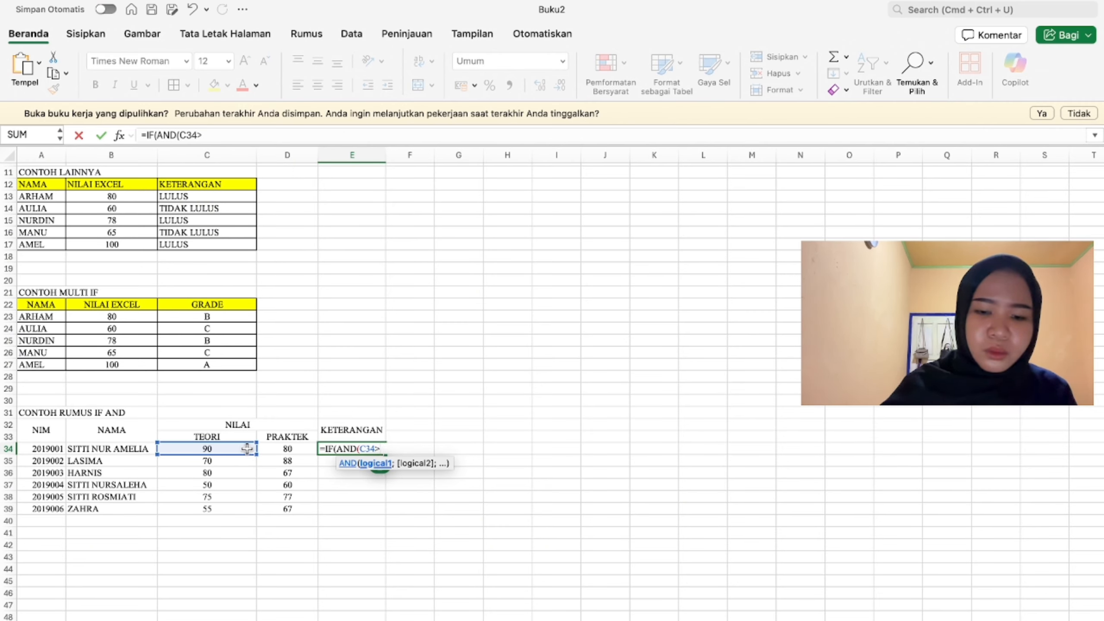
{"action": "type", "text": "70"}
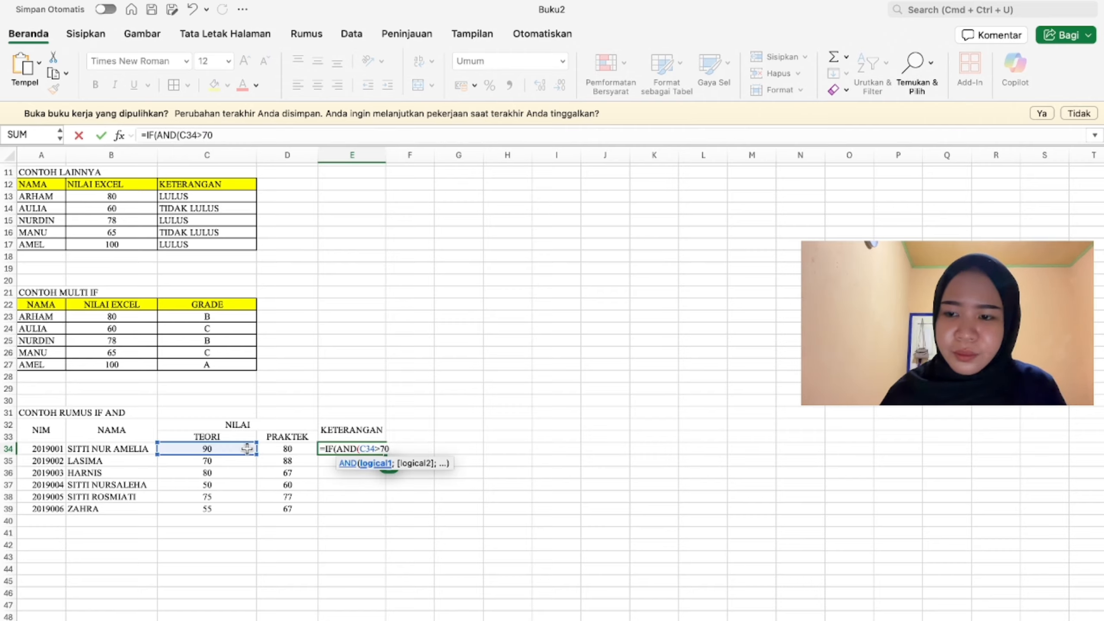
{"action": "type", "text": ";"}
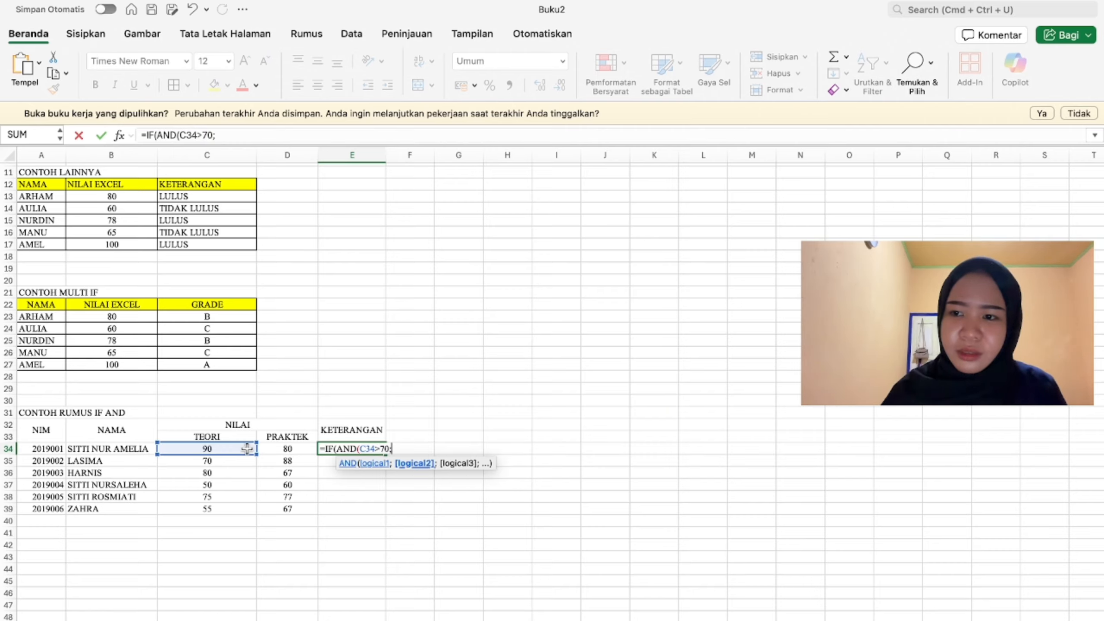
{"action": "left_click", "coordinate": [289, 449]}
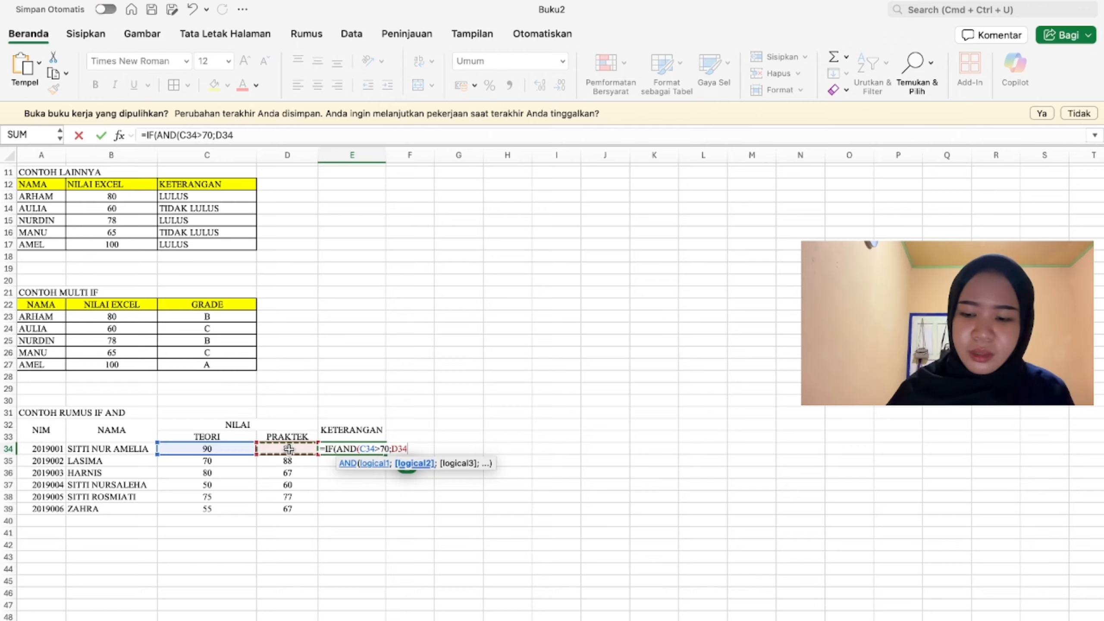
{"action": "type", "text": ">70"}
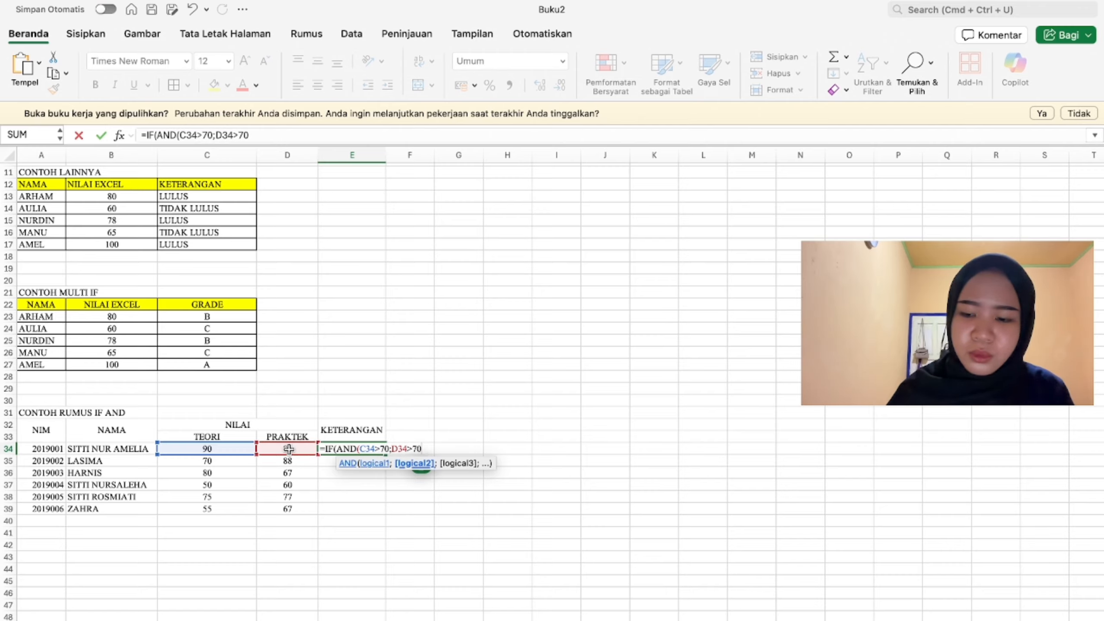
Step: Complete the E34 formula with the results "KOMPETEN" if true and "TIDAK KOMPETEN" if false, closing the AND test after D34>70
{"action": "type", "text": ";\"KOM"}
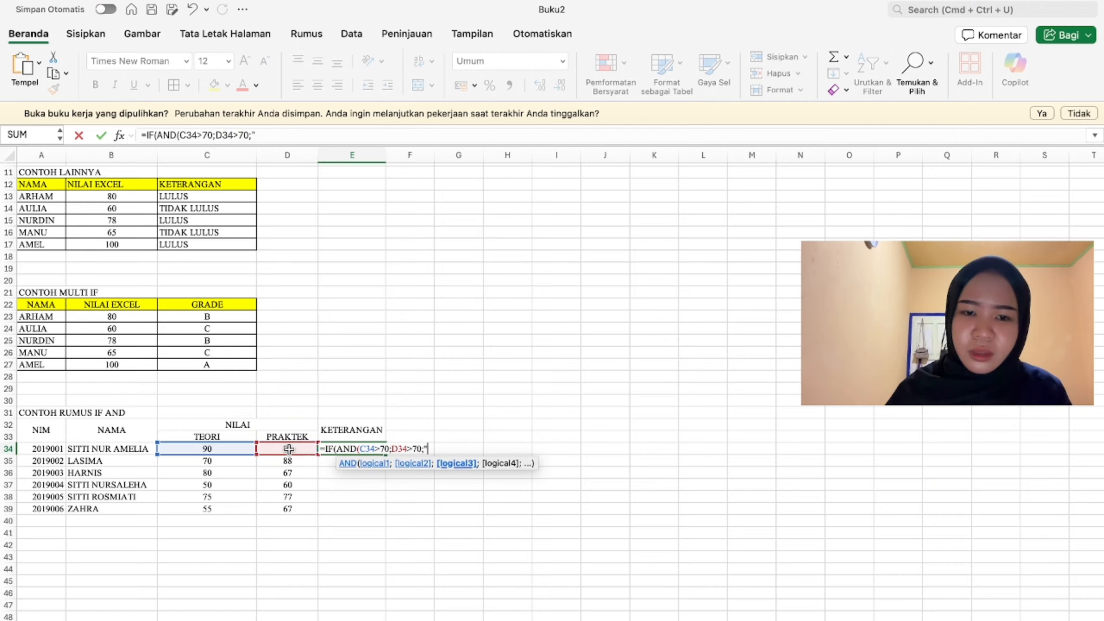
{"action": "type", "text": "PETE"}
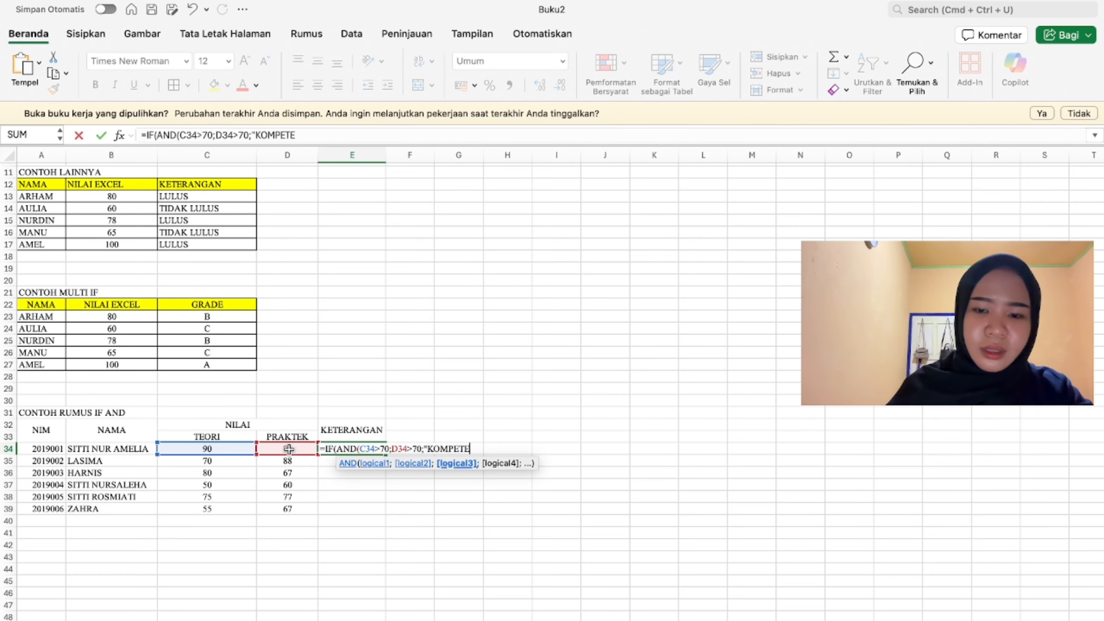
{"action": "type", "text": "N\""}
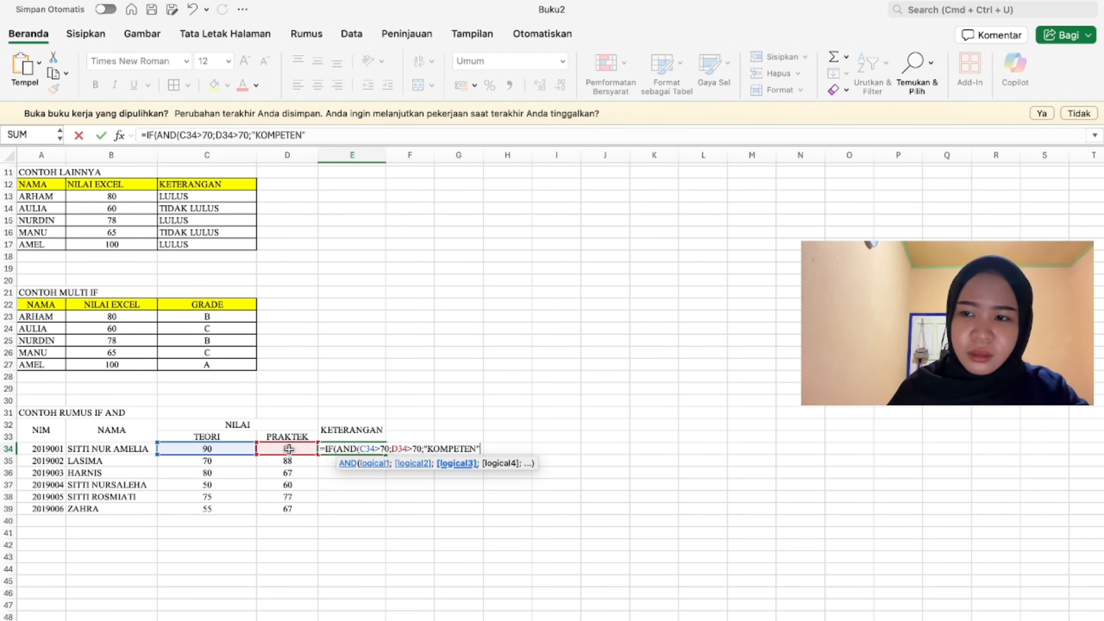
{"action": "type", "text": ";\""}
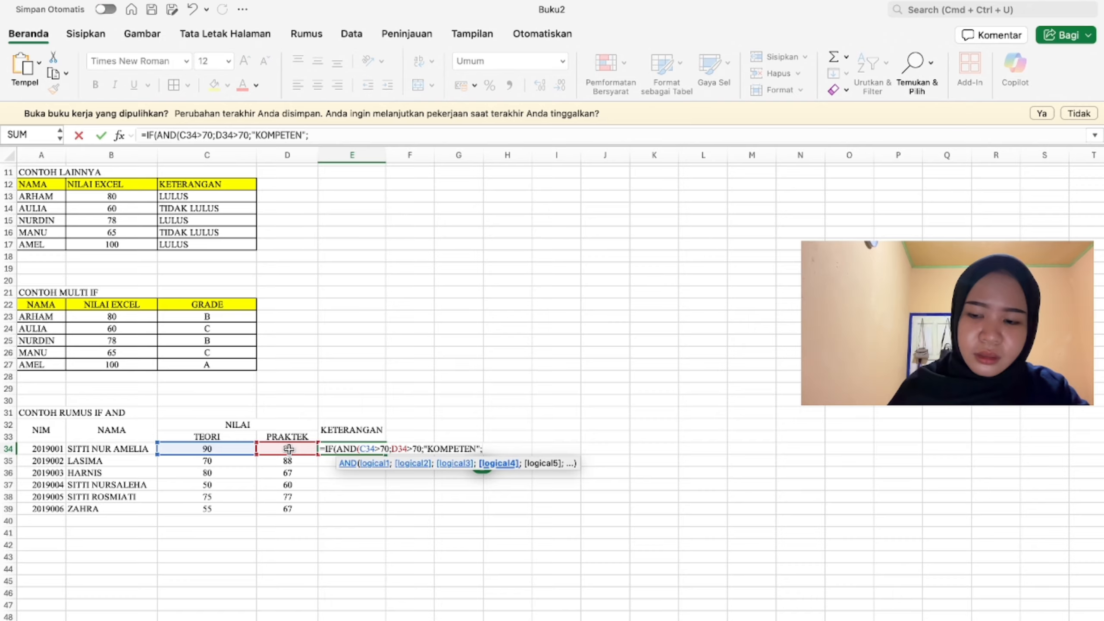
{"action": "type", "text": "TIDA"}
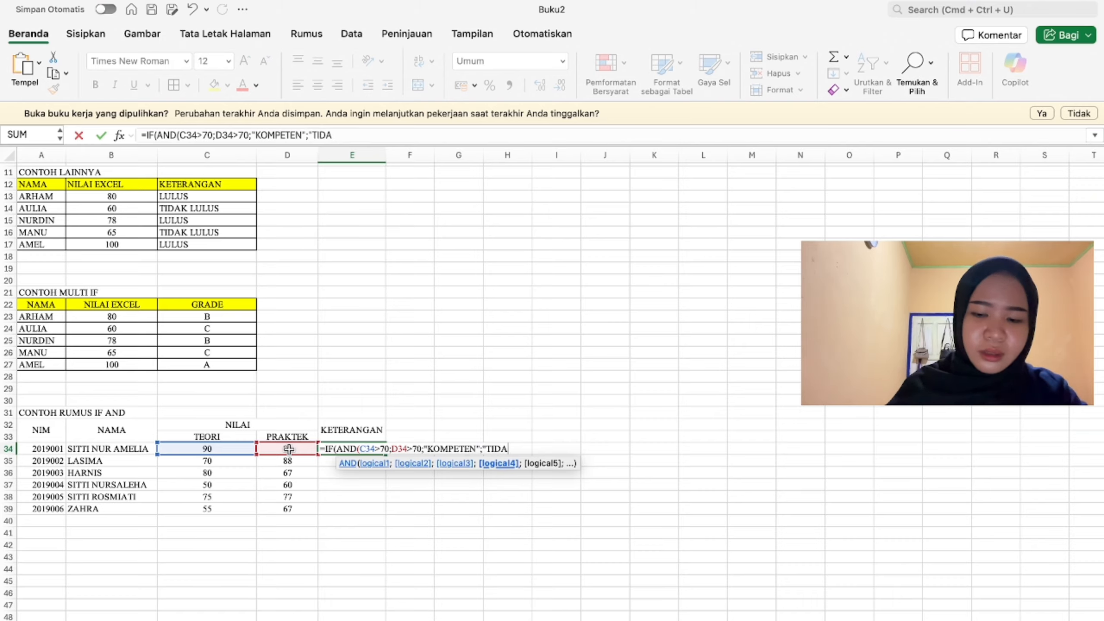
{"action": "type", "text": "K KOMPETEN"}
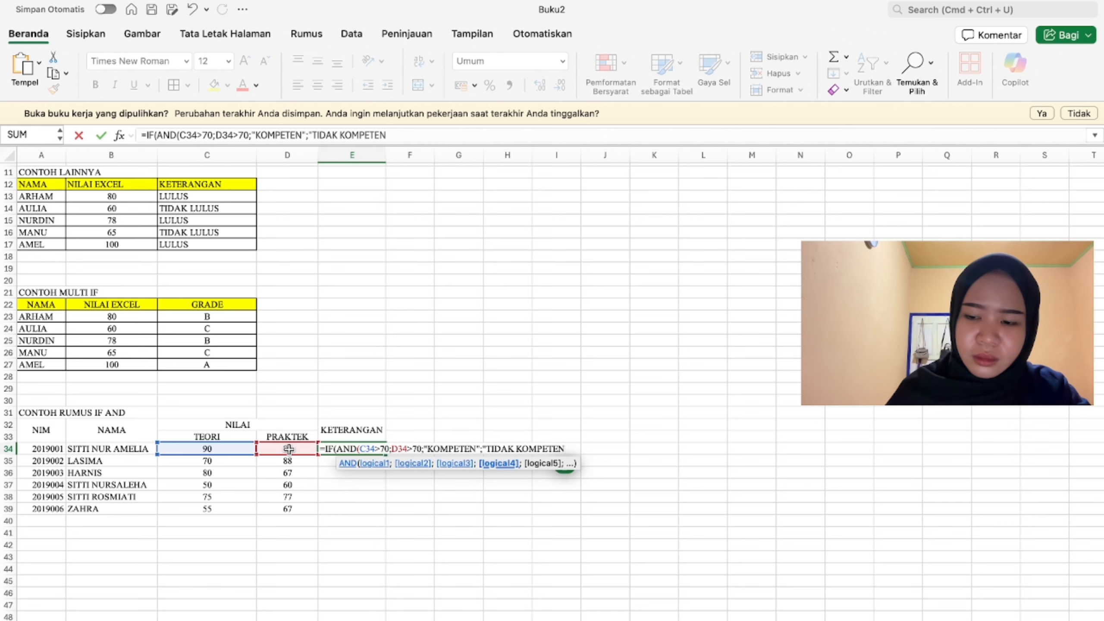
{"action": "type", "text": "\""}
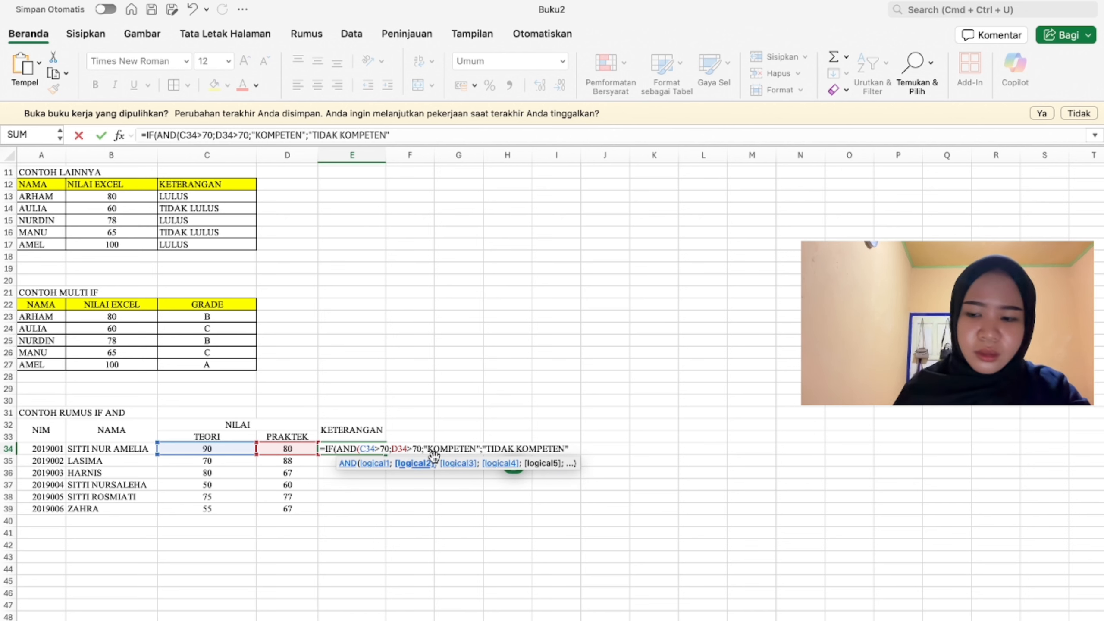
{"action": "type", "text": ")"}
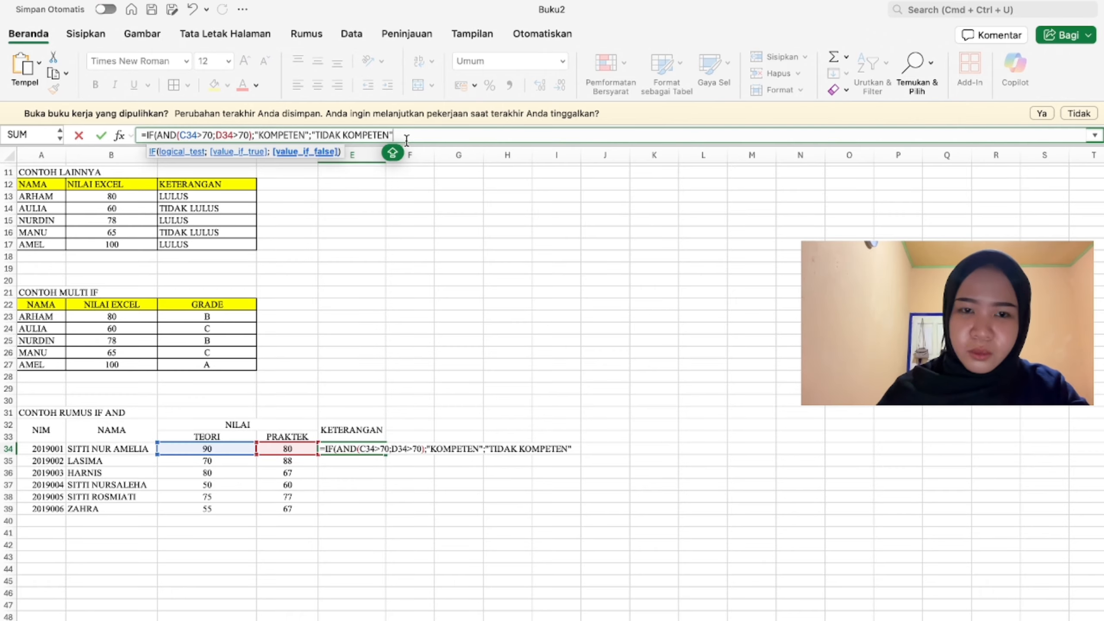
{"action": "type", "text": ")"}
{"action": "key", "text": "Return"}
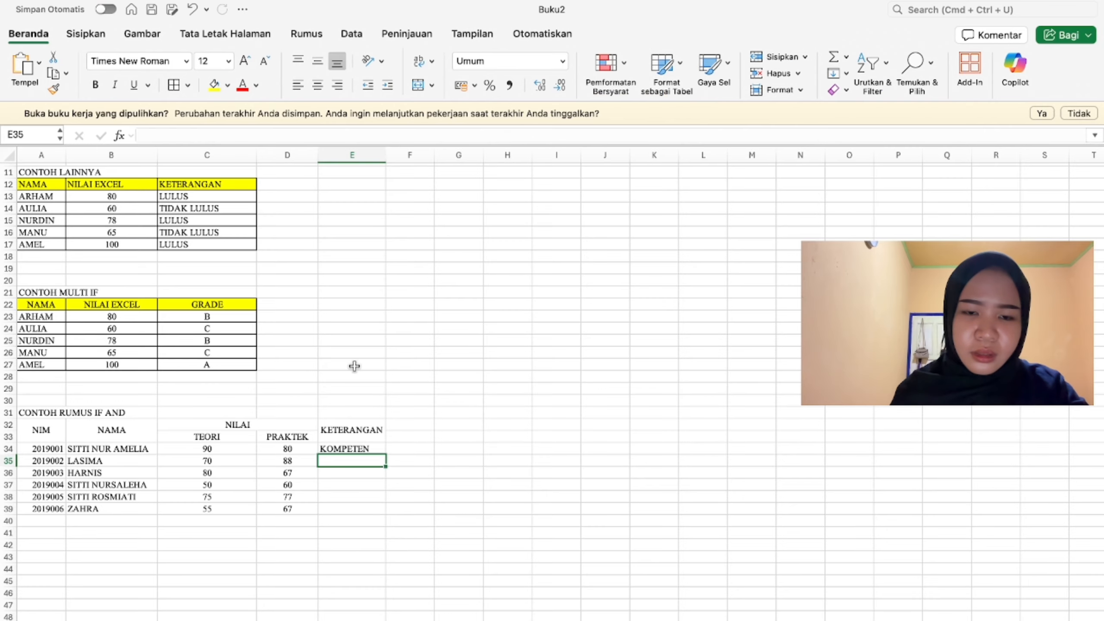
Step: Fill the E34 formula down to E39 and autofit the width of column E
{"action": "left_click", "coordinate": [353, 449]}
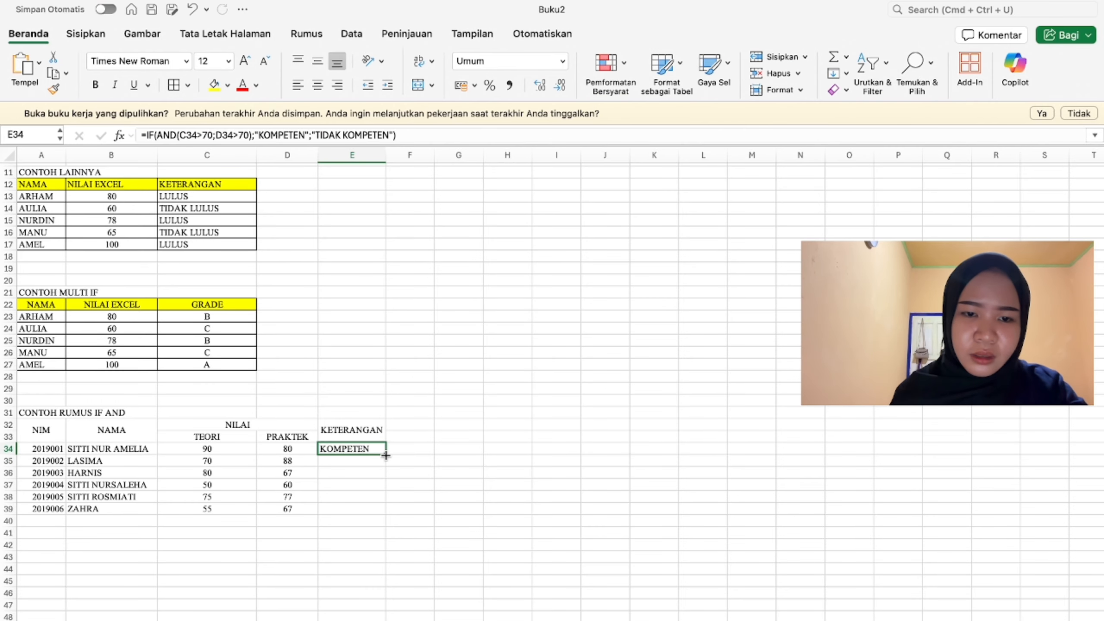
{"action": "left_click_drag", "start_coordinate": [385, 455], "coordinate": [382, 513]}
{"action": "left_click", "coordinate": [437, 483]}
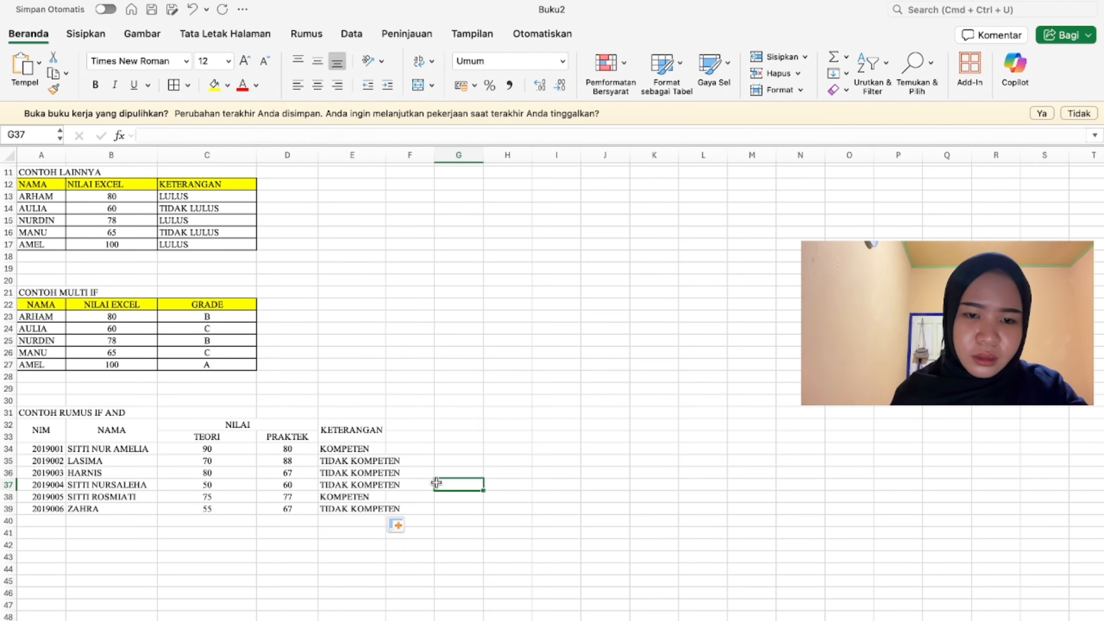
{"action": "double_click", "coordinate": [386, 155]}
Step: Apply borders to all cells of the table A32:E39 and fill the header cells A32:E33 with yellow
{"action": "left_click_drag", "start_coordinate": [41, 429], "coordinate": [383, 509]}
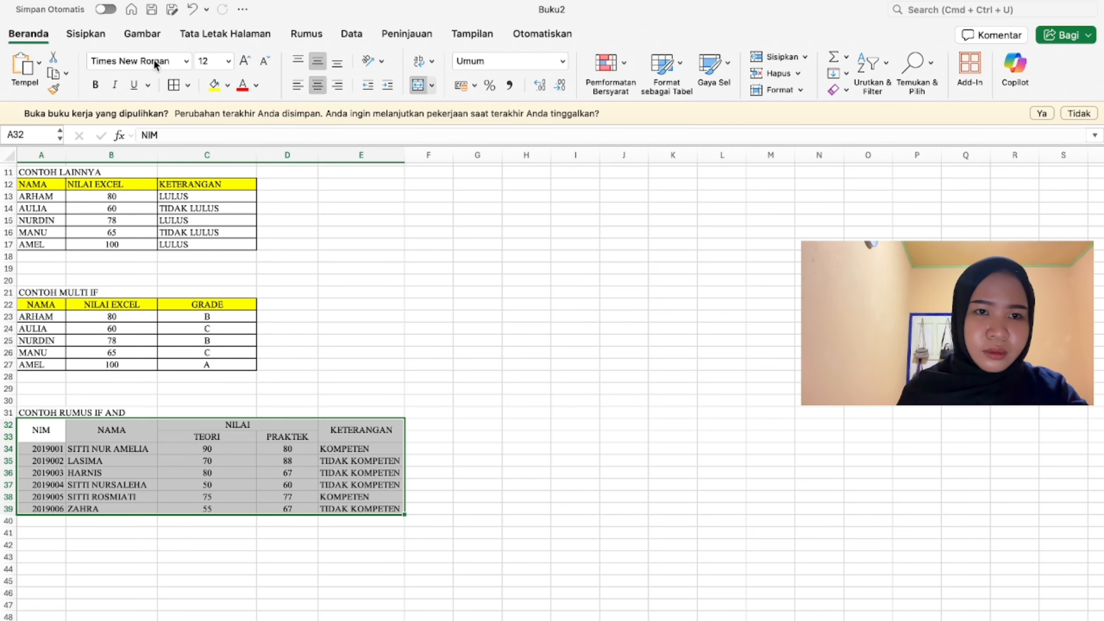
{"action": "left_click", "coordinate": [172, 86]}
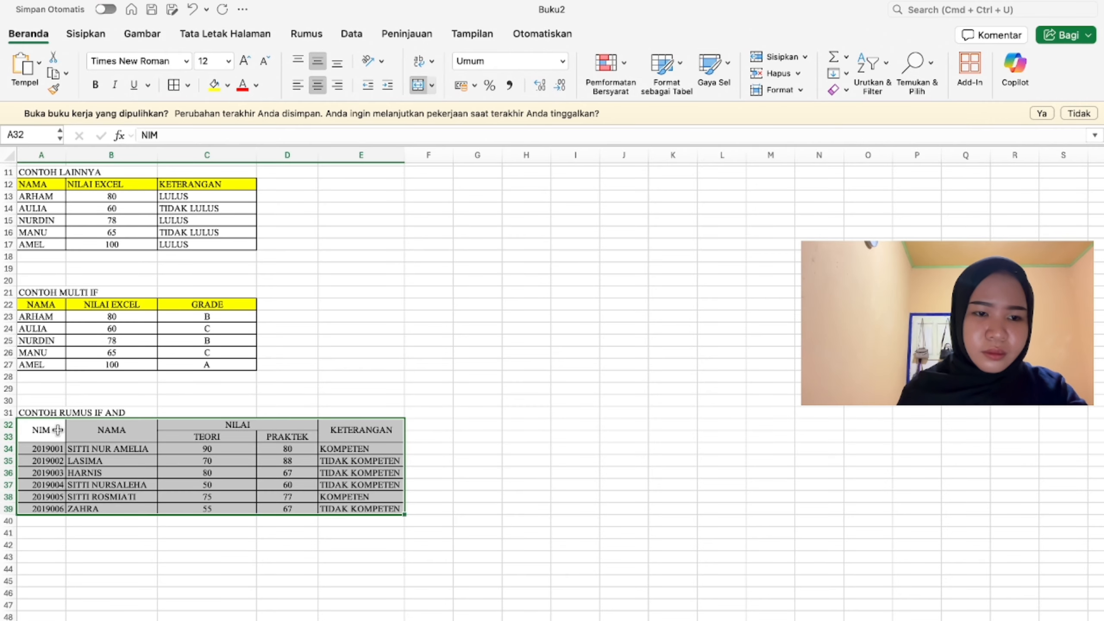
{"action": "left_click_drag", "start_coordinate": [52, 431], "coordinate": [340, 435]}
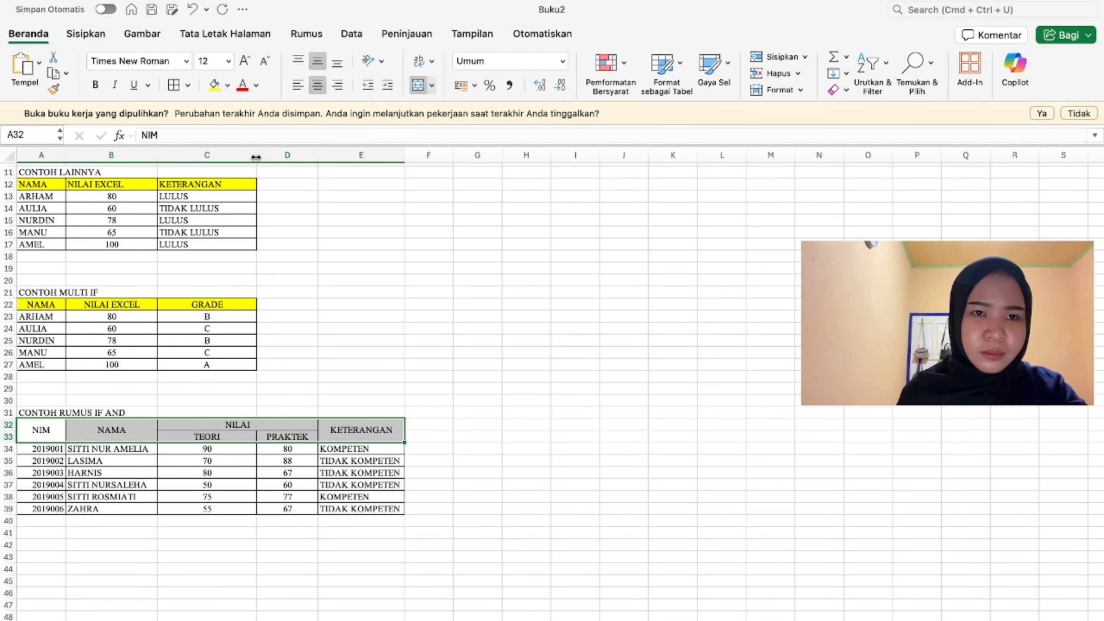
{"action": "left_click", "coordinate": [213, 85]}
Step: Enter the title "CONTOH RUMUS IF OR" in cell A43
{"action": "scroll", "coordinate": [396, 283], "scroll_direction": "down", "scroll_amount": 5}
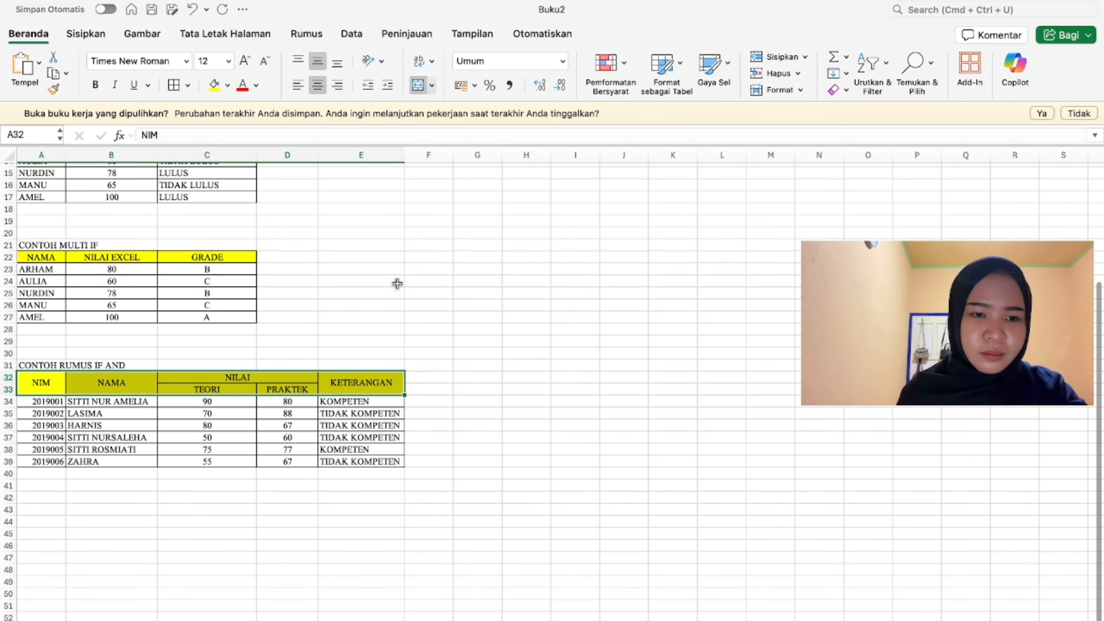
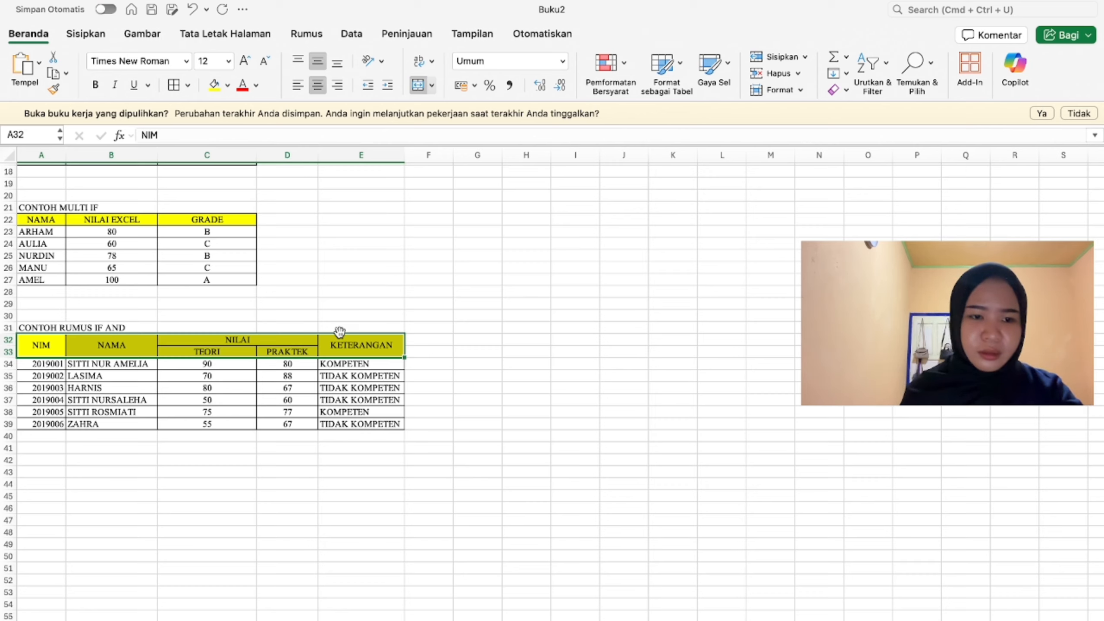
{"action": "left_click", "coordinate": [51, 472]}
{"action": "type", "text": "CO"}
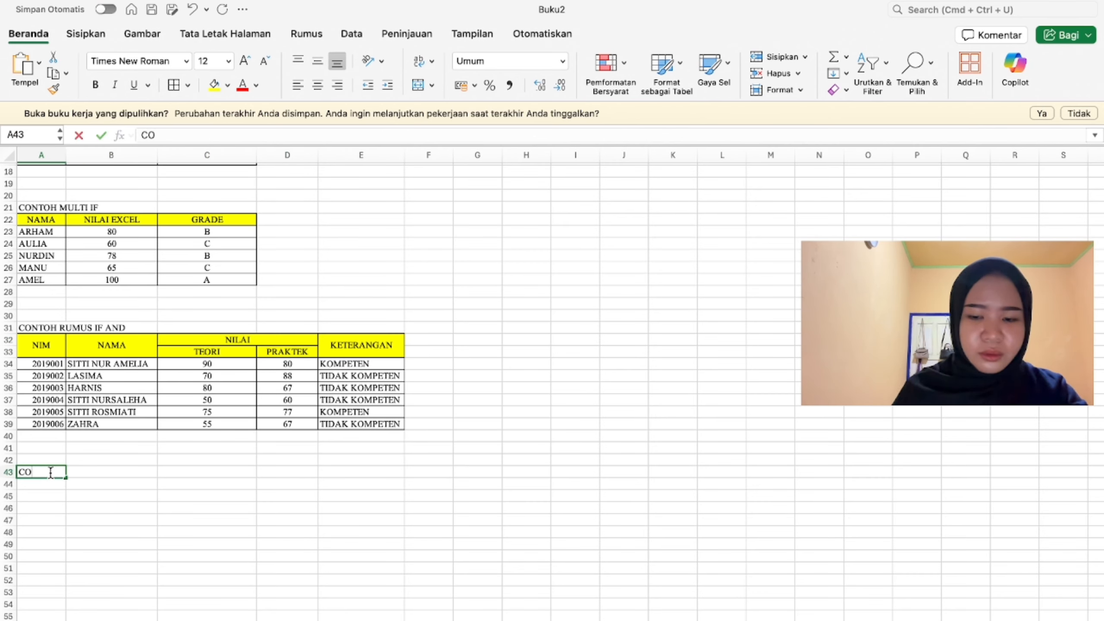
{"action": "type", "text": "NTOH"}
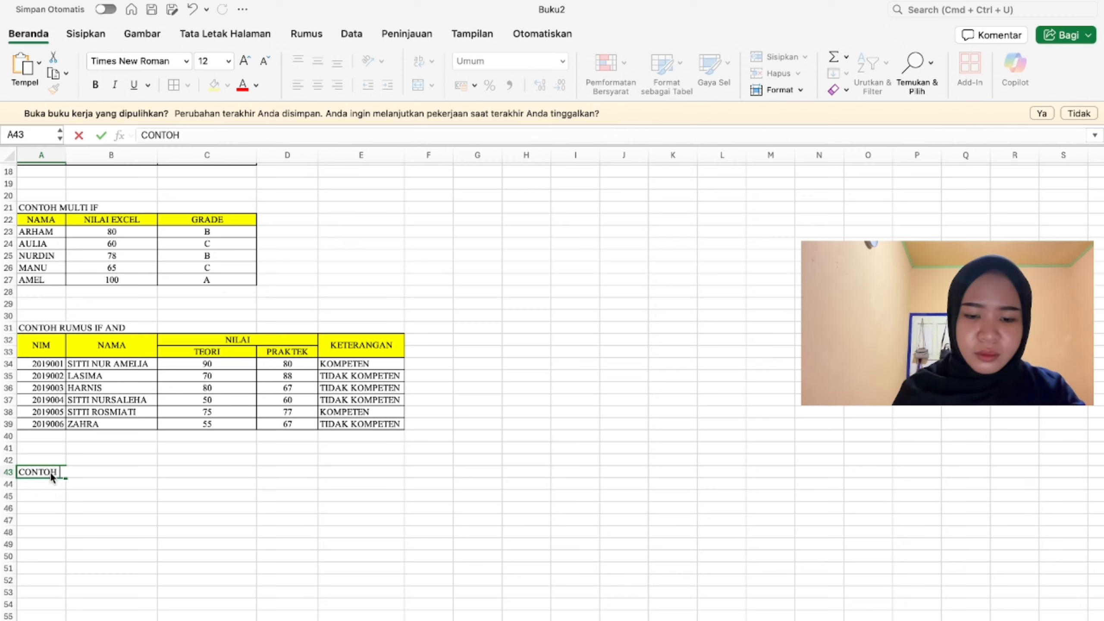
{"action": "type", "text": " RUMS"}
{"action": "key", "text": "BackSpace"}
{"action": "type", "text": "U"}
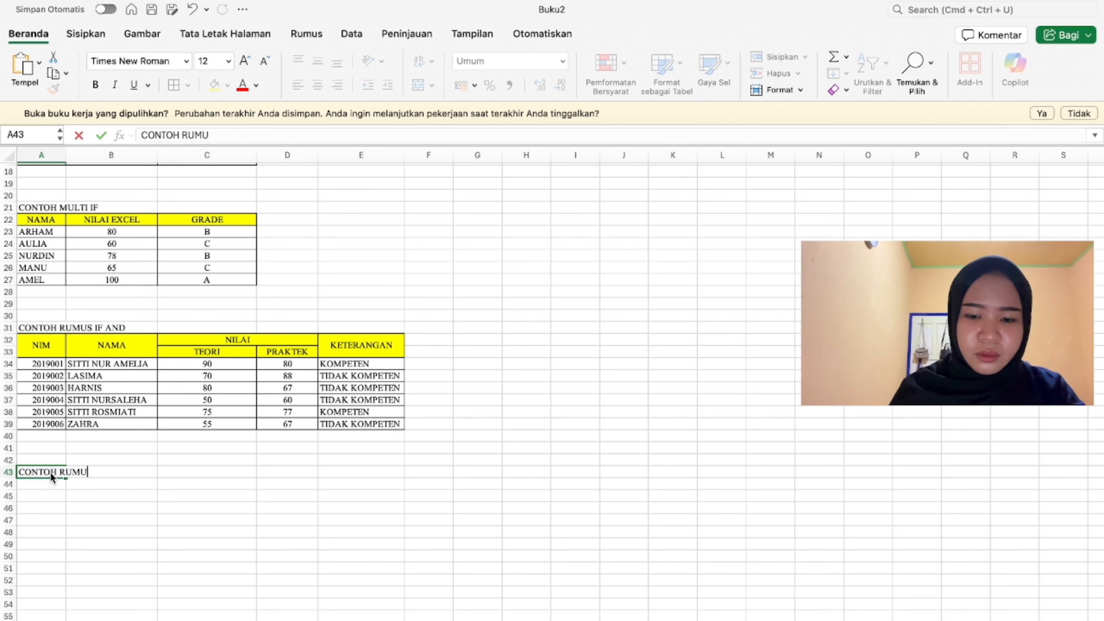
{"action": "type", "text": "S IF OR"}
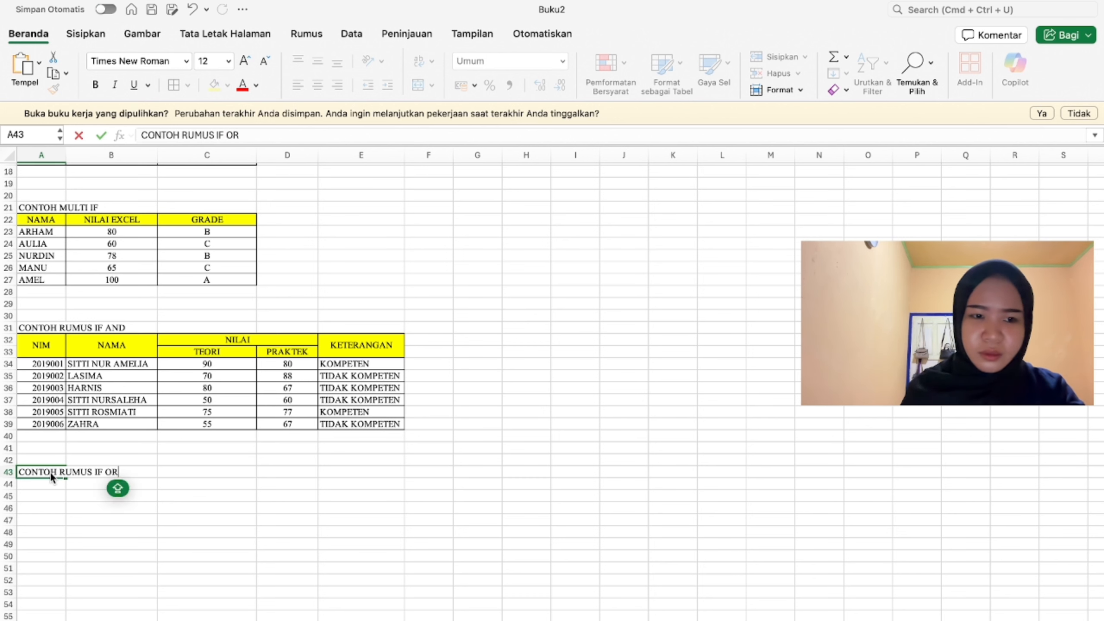
{"action": "key", "text": "Return"}
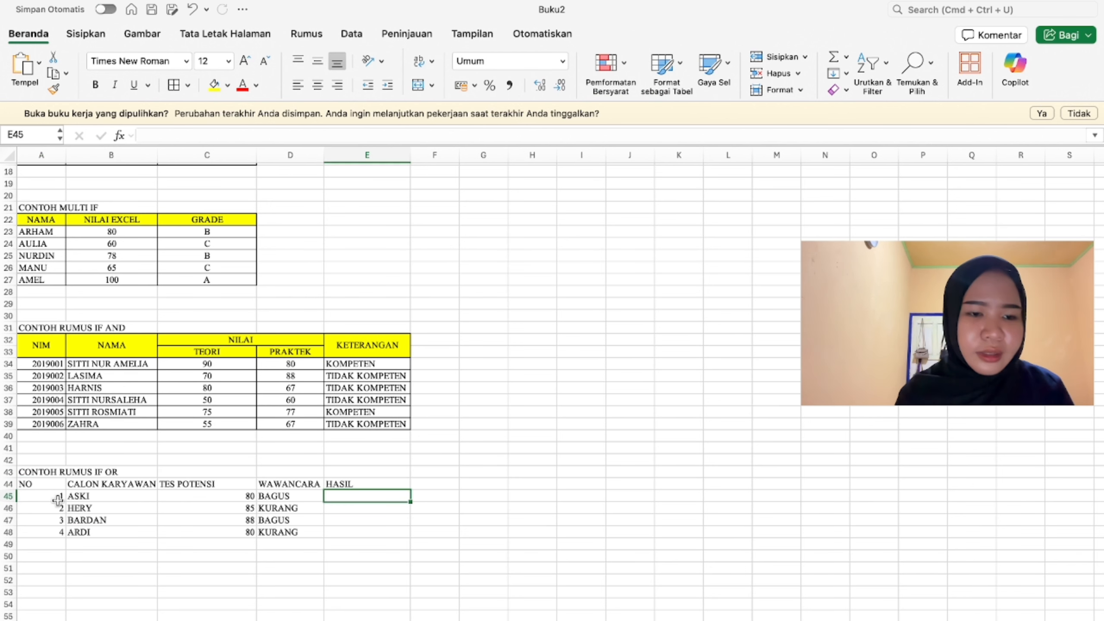
Step: Centre the row numbers in A45:A48 and select the first HASIL cell, E45
{"action": "left_click_drag", "start_coordinate": [55, 496], "coordinate": [57, 531]}
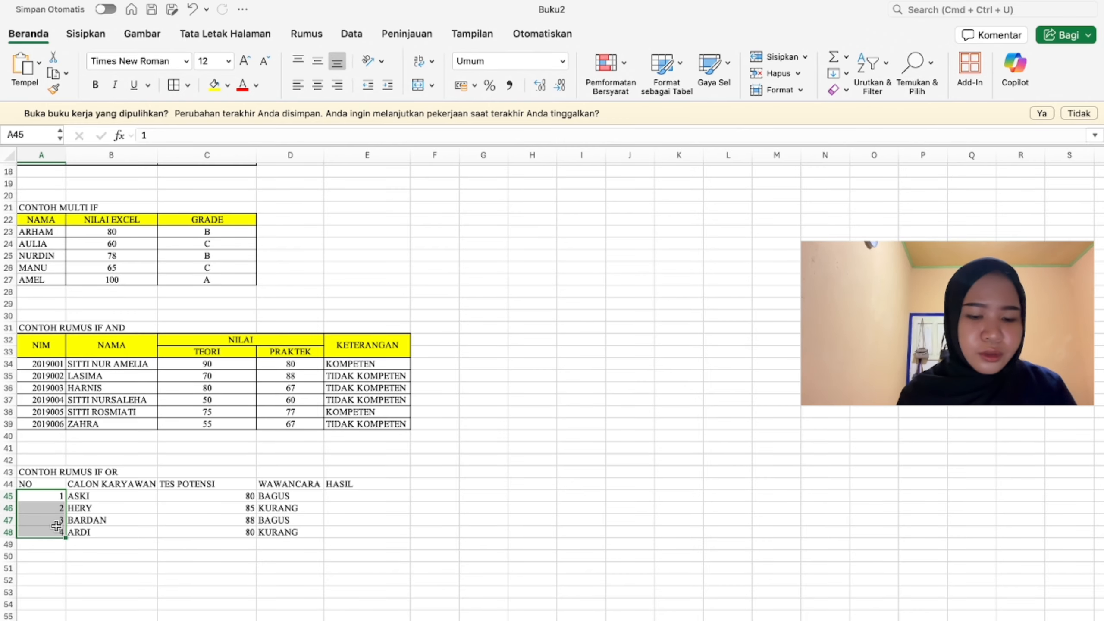
{"action": "key", "text": "super+e"}
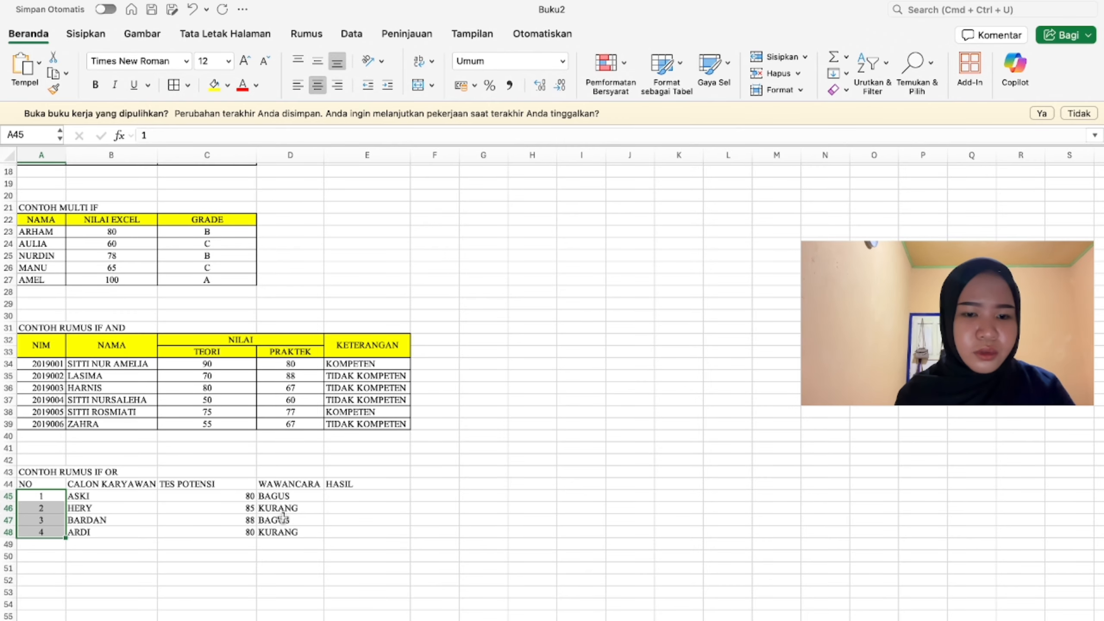
{"action": "left_click", "coordinate": [348, 497]}
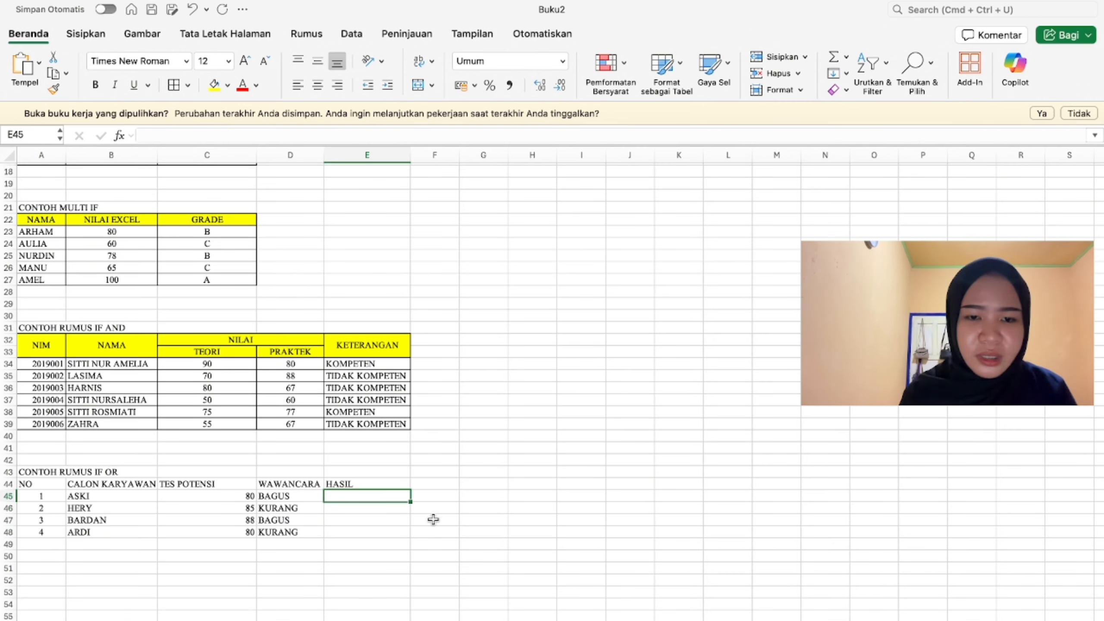
Step: Begin an IF formula with a nested OR in E45, using C45>=85 as the first condition
{"action": "type", "text": "=IF"}
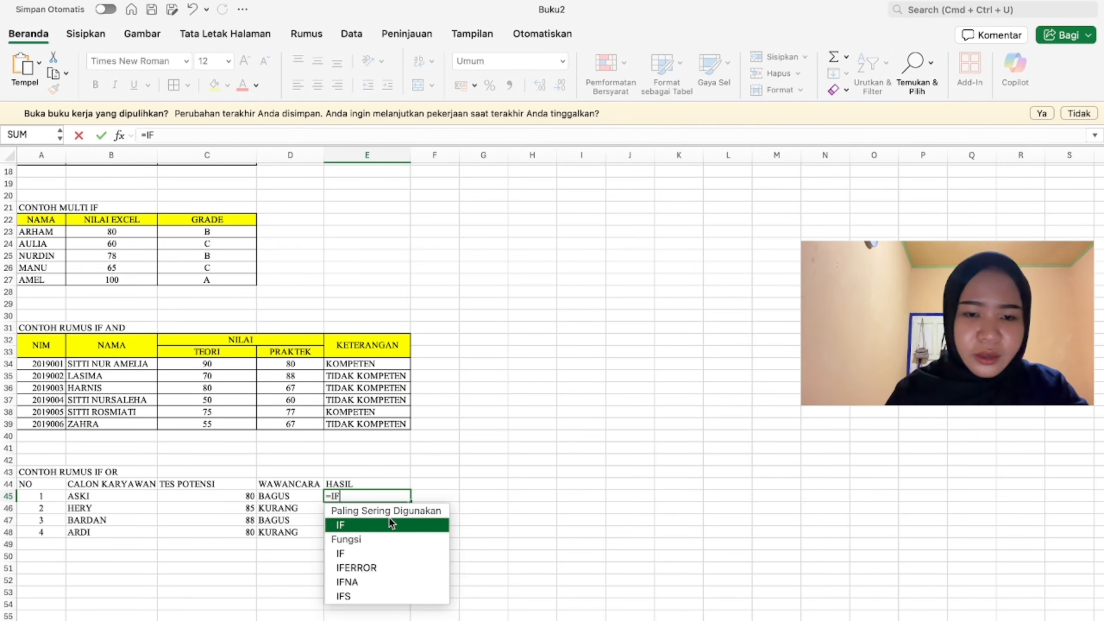
{"action": "double_click", "coordinate": [389, 521]}
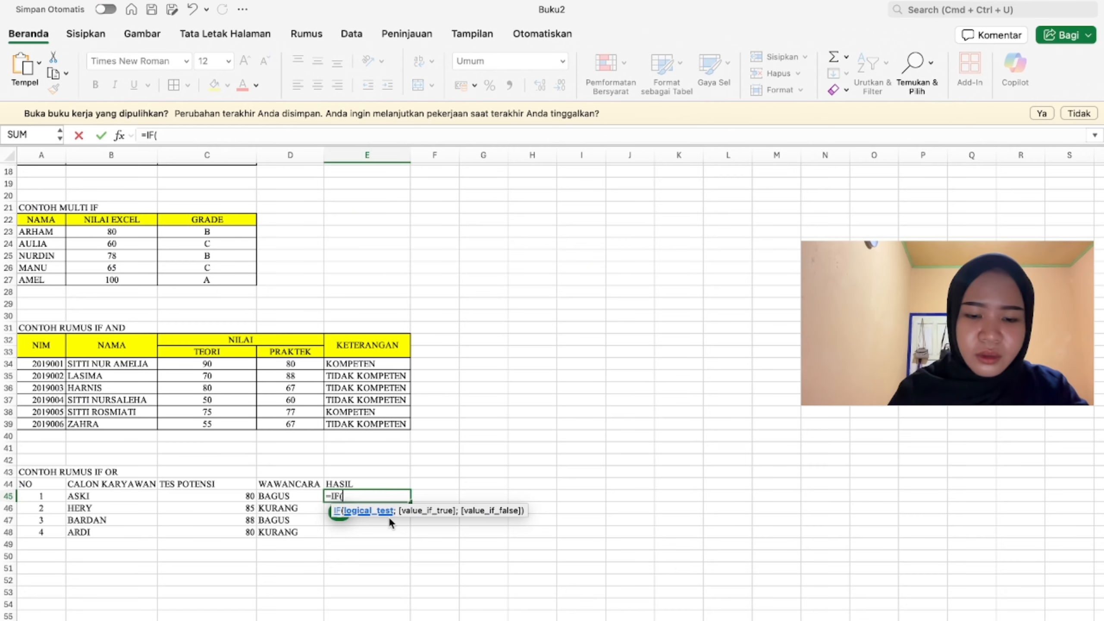
{"action": "type", "text": "OR"}
{"action": "double_click", "coordinate": [350, 524]}
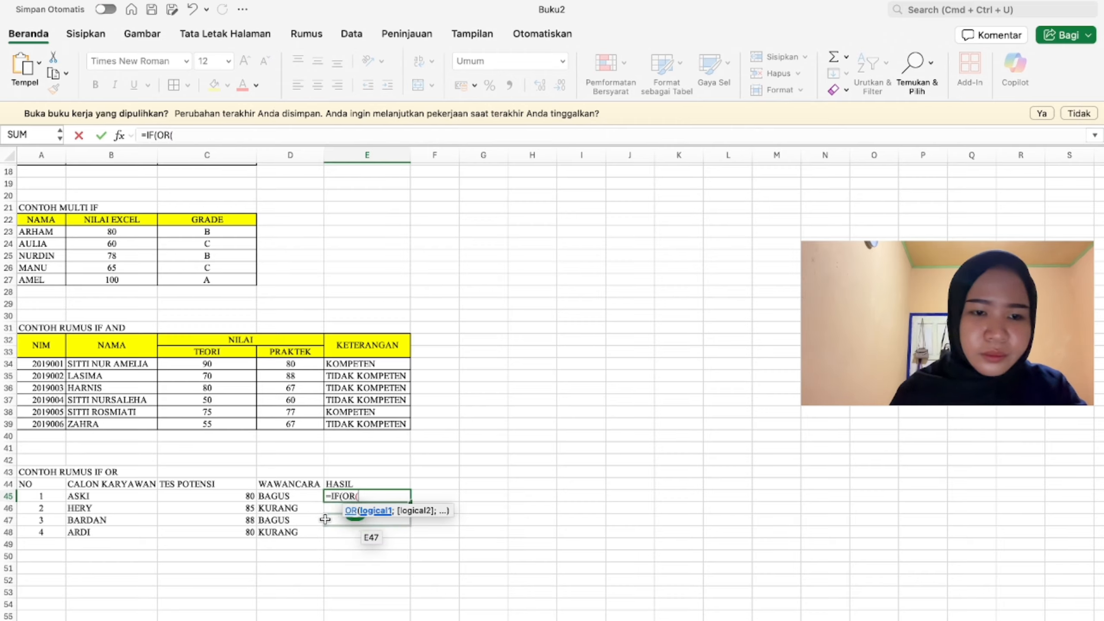
{"action": "left_click", "coordinate": [244, 500]}
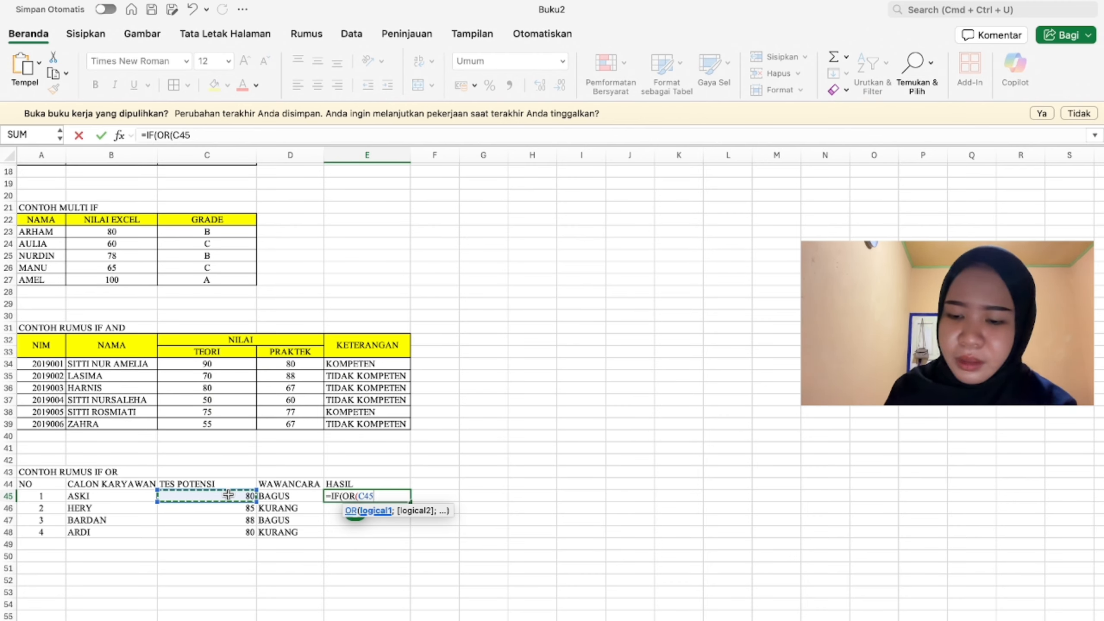
{"action": "type", "text": ">="}
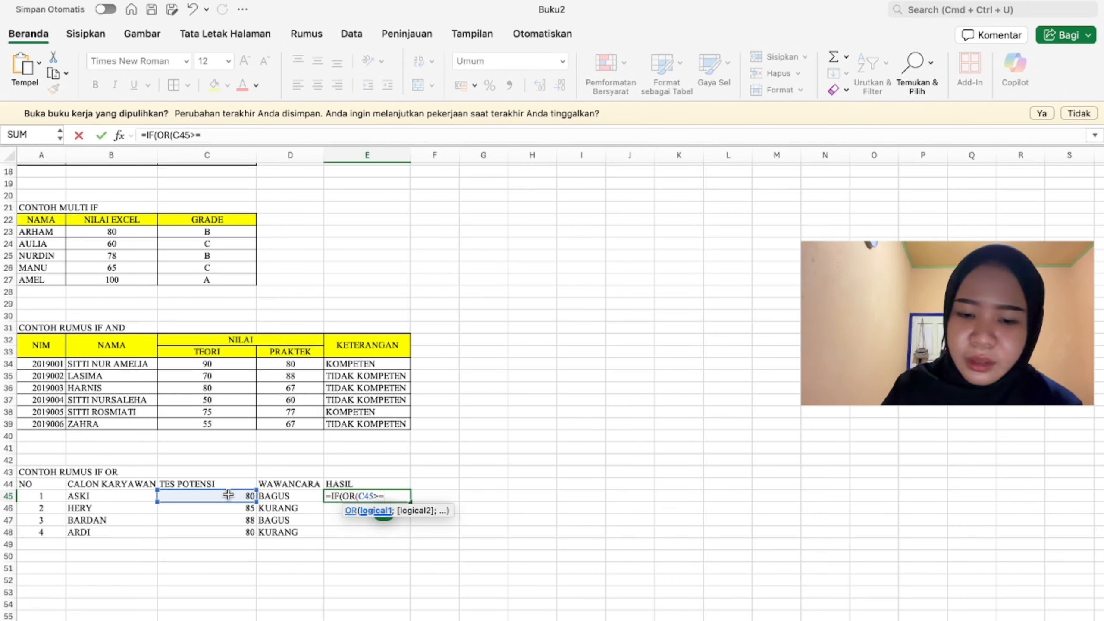
{"action": "type", "text": "85"}
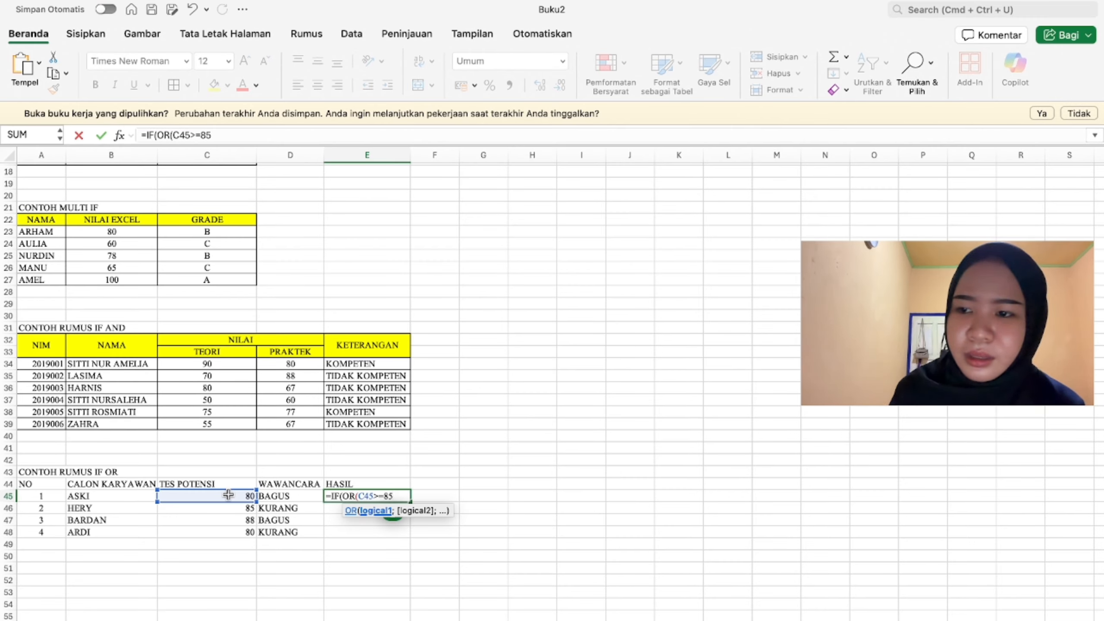
{"action": "type", "text": ";"}
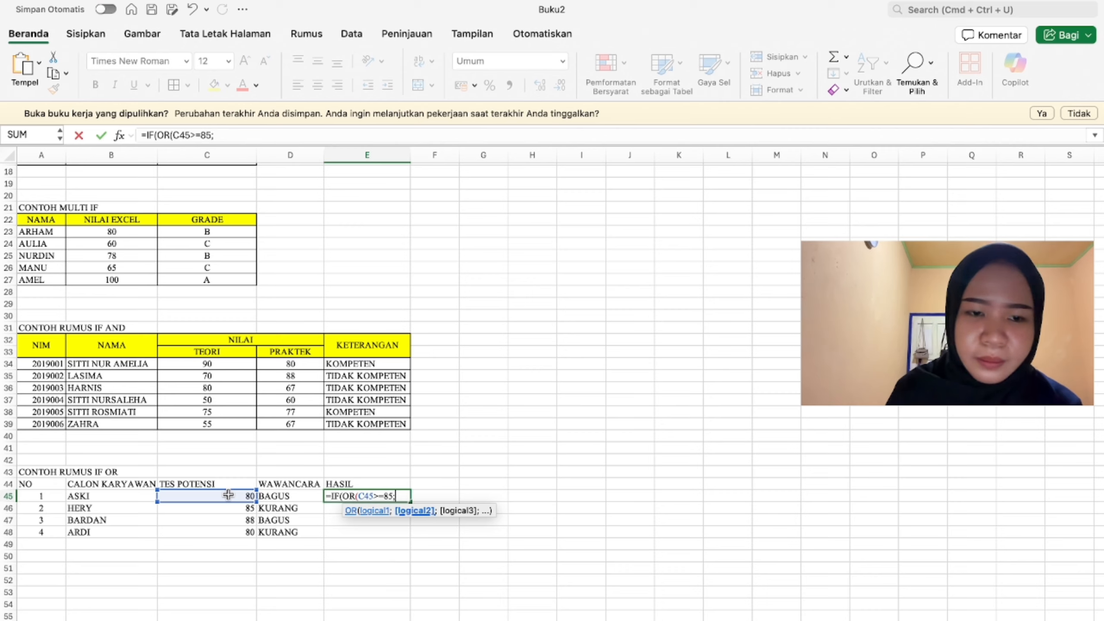
Step: Add D45="BAGUS" as the second OR condition in the E45 formula and close the OR function
{"action": "left_click", "coordinate": [287, 496]}
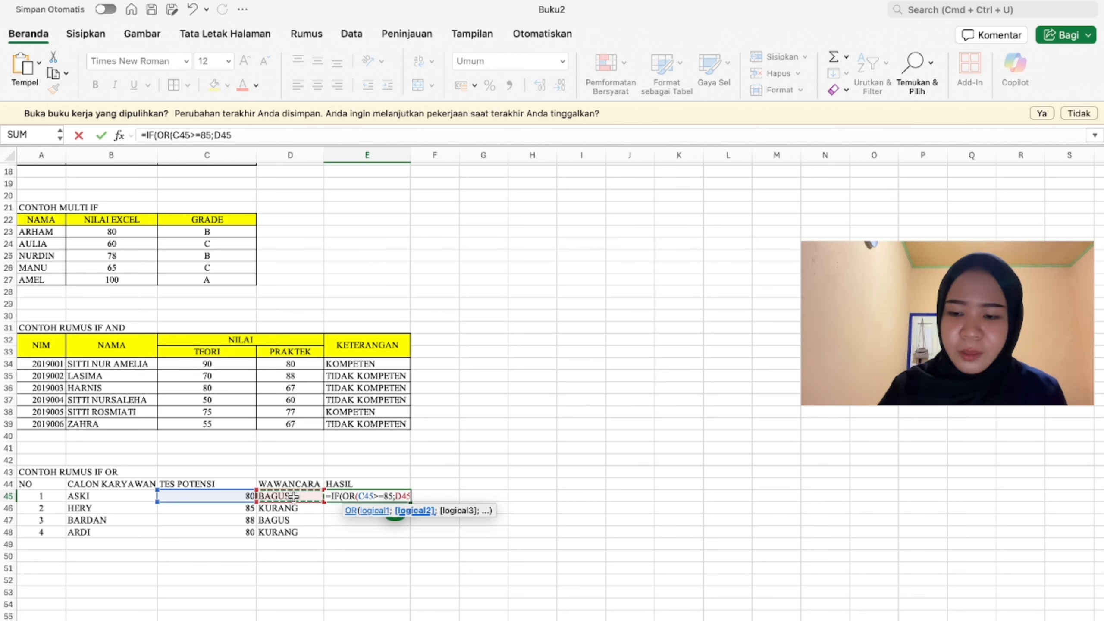
{"action": "type", "text": "='BA"}
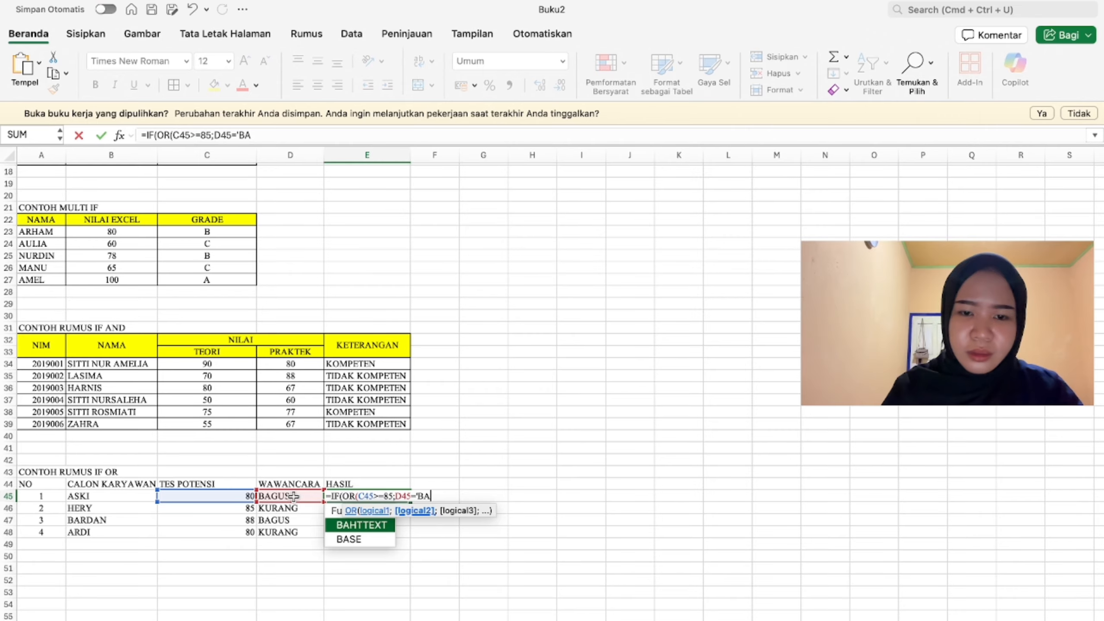
{"action": "key", "text": "BackSpace"}
{"action": "key", "text": "BackSpace"}
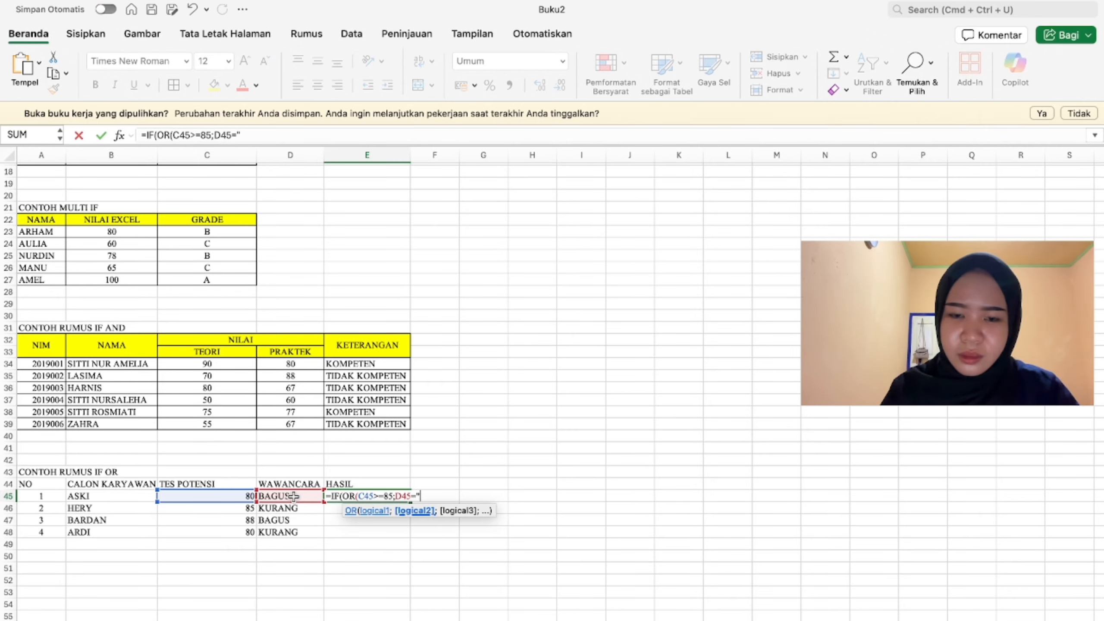
{"action": "type", "text": "BAGUS\""}
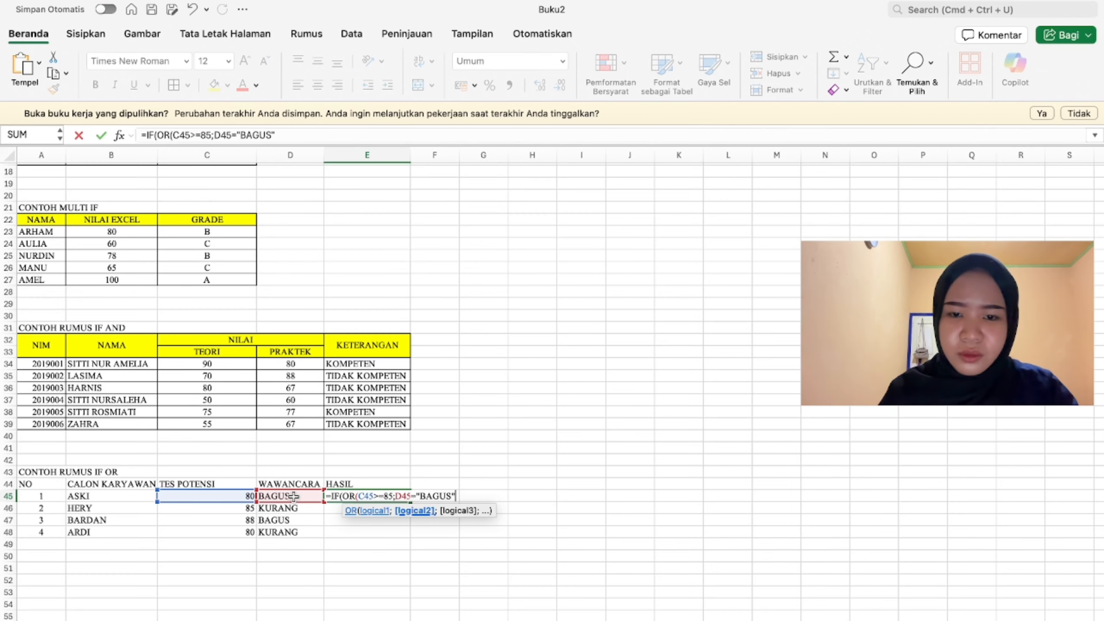
{"action": "type", "text": ");"}
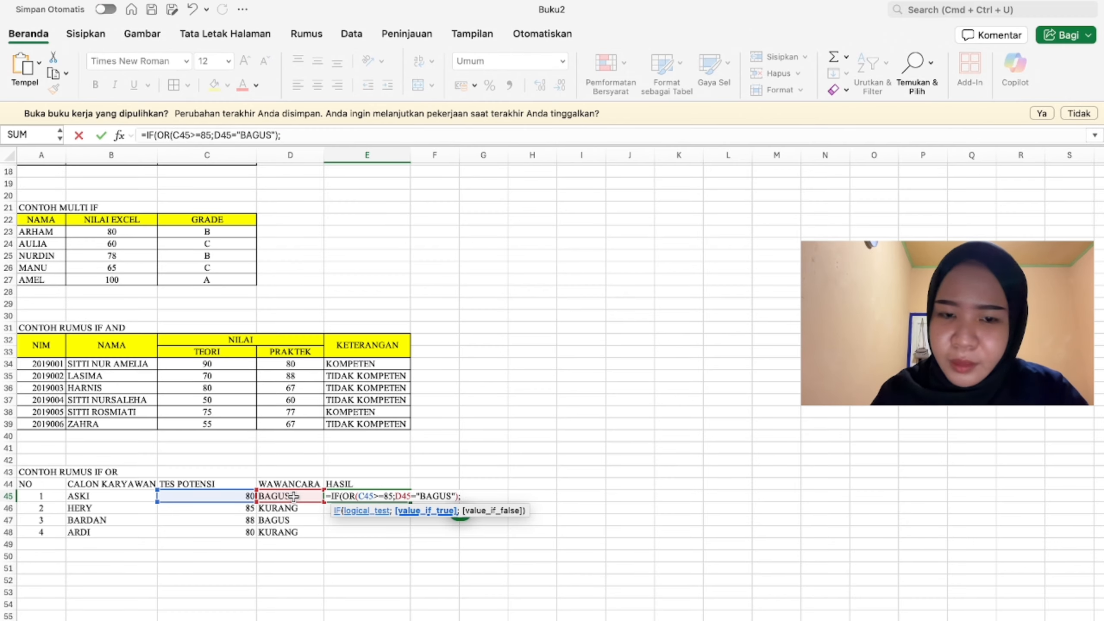
Step: Complete the E45 formula with "DITERIMA" as the true result and "DITOLAK" as the false result
{"action": "type", "text": "\""}
{"action": "type", "text": "D"}
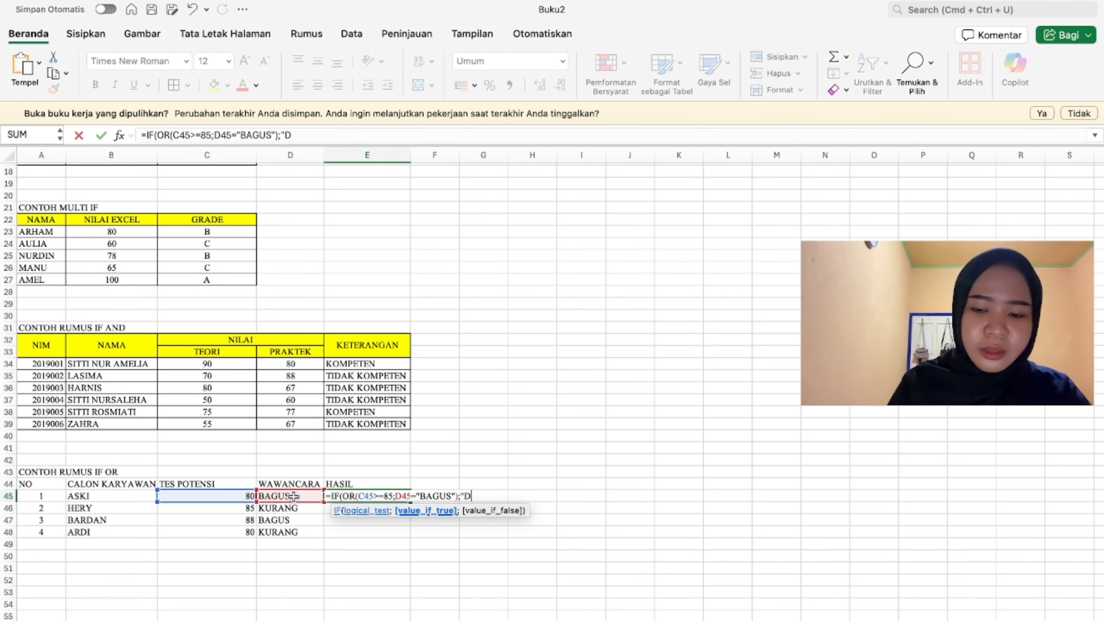
{"action": "type", "text": "ITERIMA"}
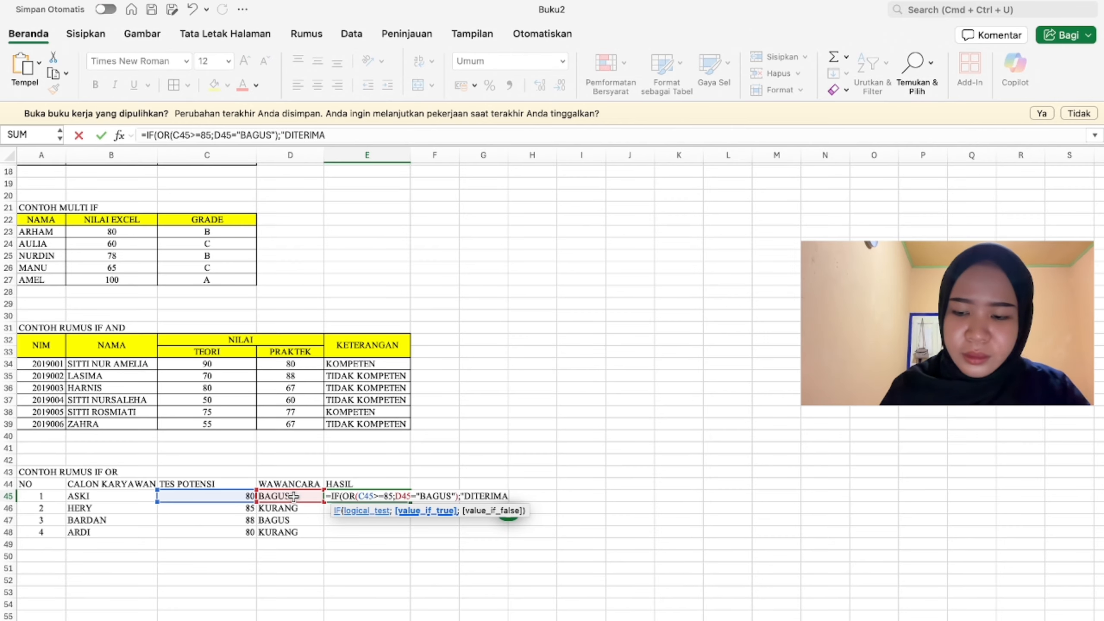
{"action": "type", "text": "\";"}
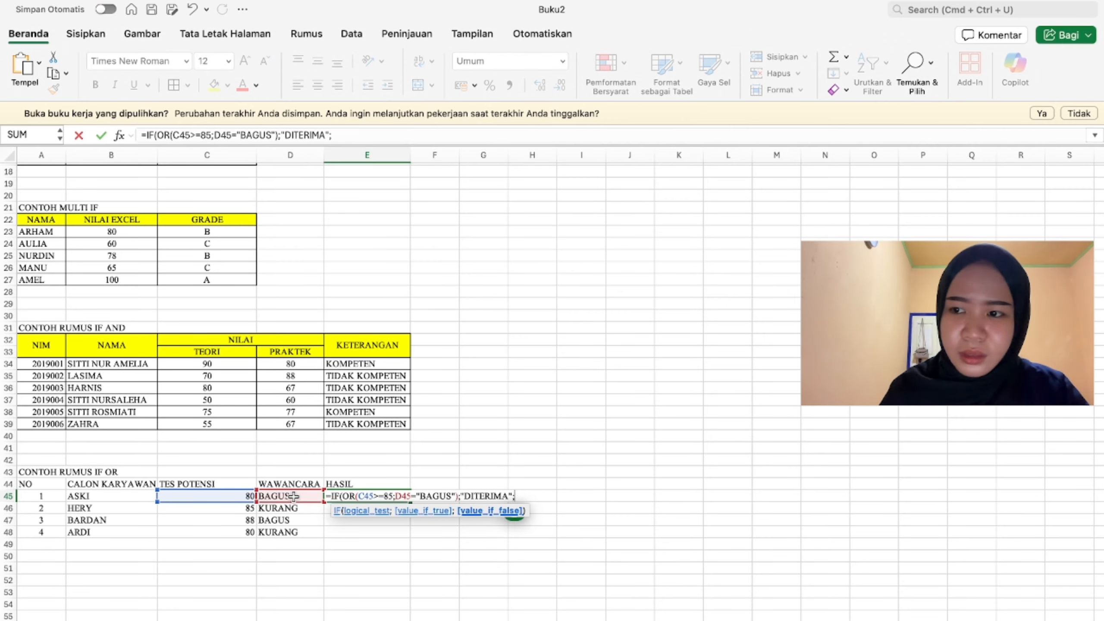
{"action": "type", "text": "\"DITOLAK\""}
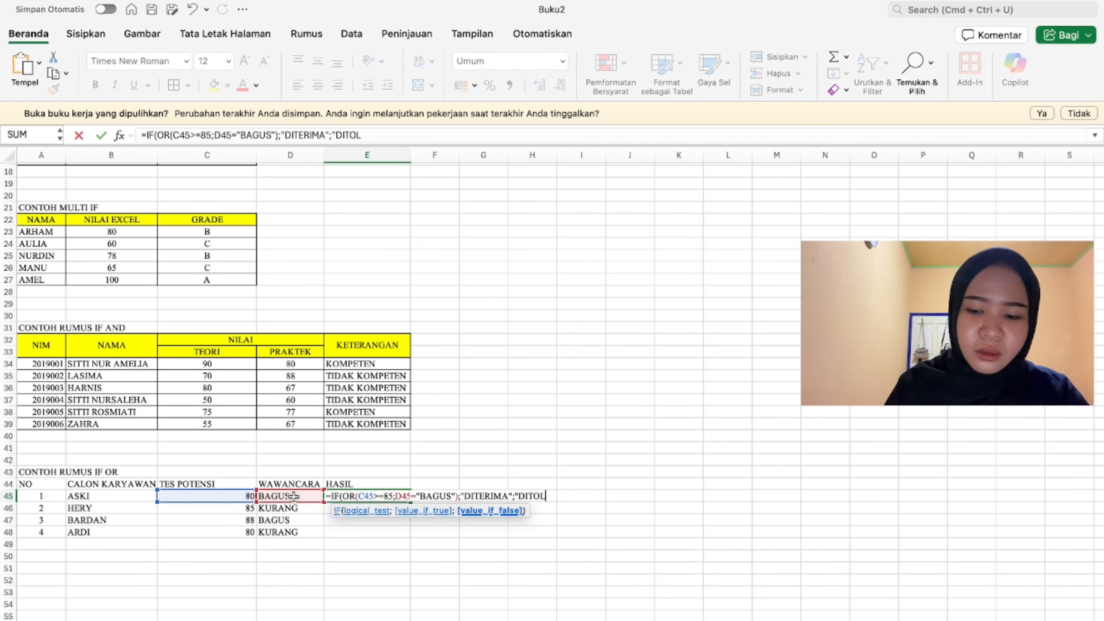
{"action": "left_click", "coordinate": [414, 134]}
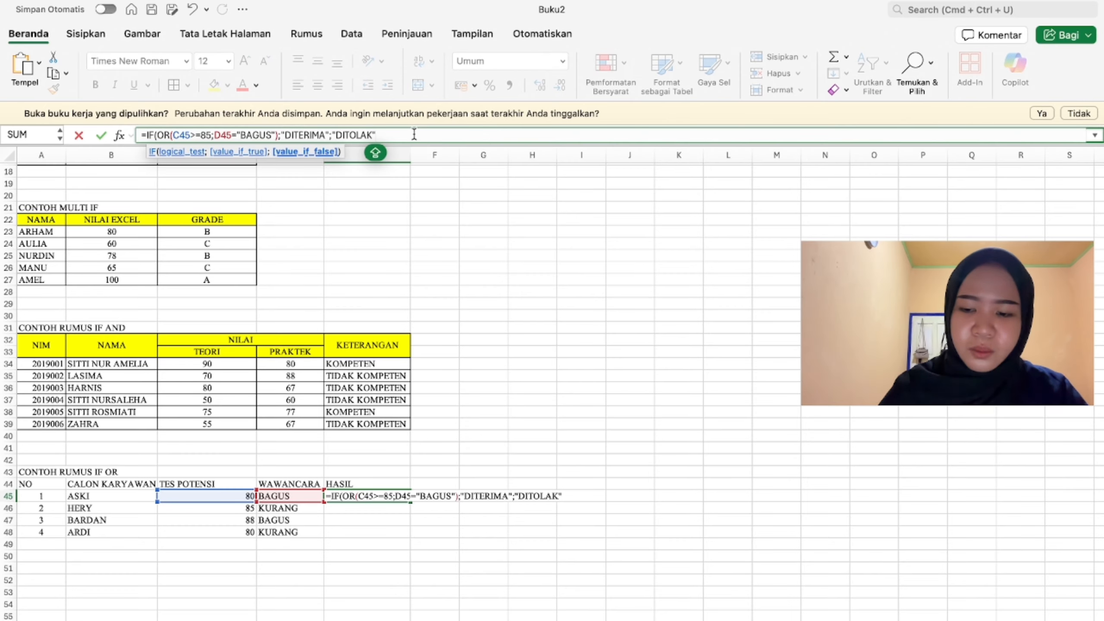
{"action": "type", "text": ")"}
{"action": "key", "text": "Return"}
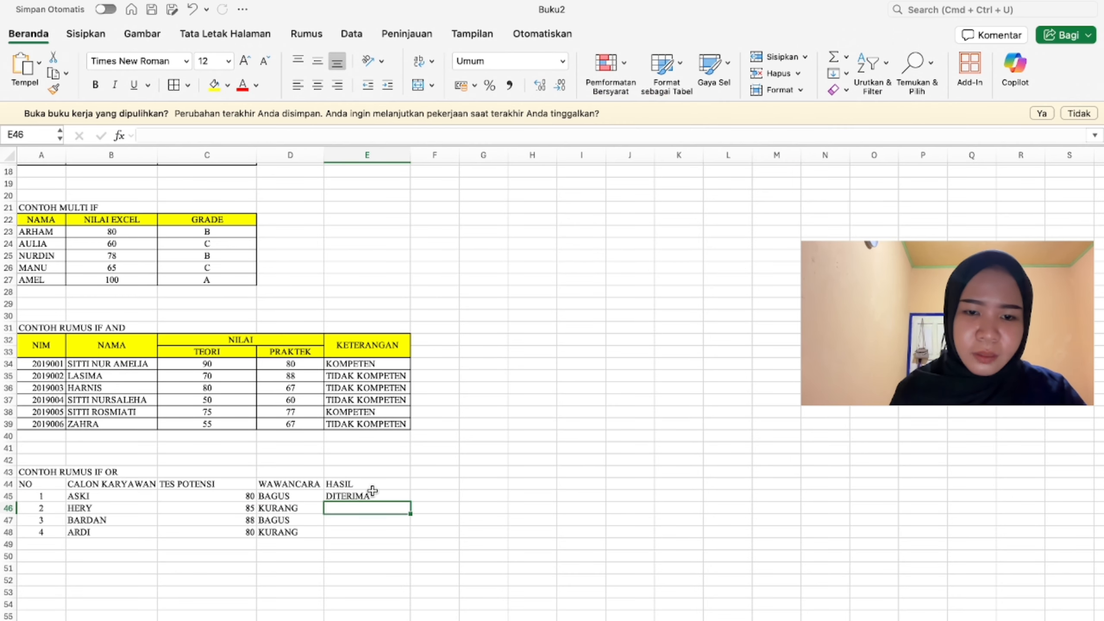
Step: Fill the E45 formula down to E48
{"action": "left_click", "coordinate": [373, 490]}
{"action": "left_click_drag", "start_coordinate": [411, 502], "coordinate": [409, 537]}
{"action": "left_click", "coordinate": [456, 499]}
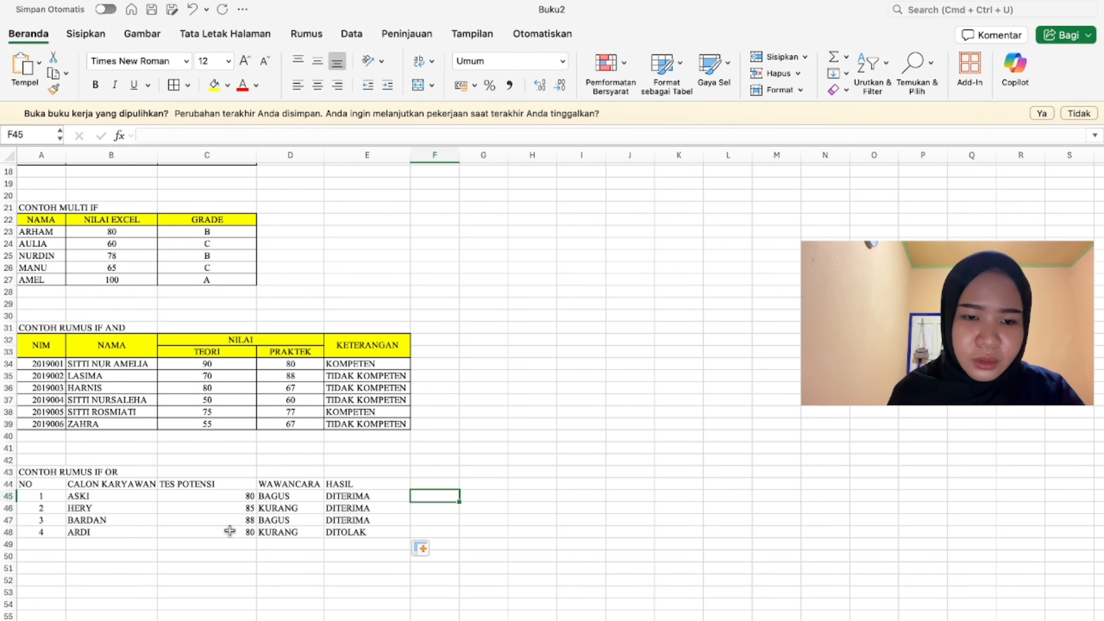
Step: Centre the headings in row 44 of the IF OR table
{"action": "scroll", "coordinate": [346, 496], "scroll_direction": "down", "scroll_amount": 2}
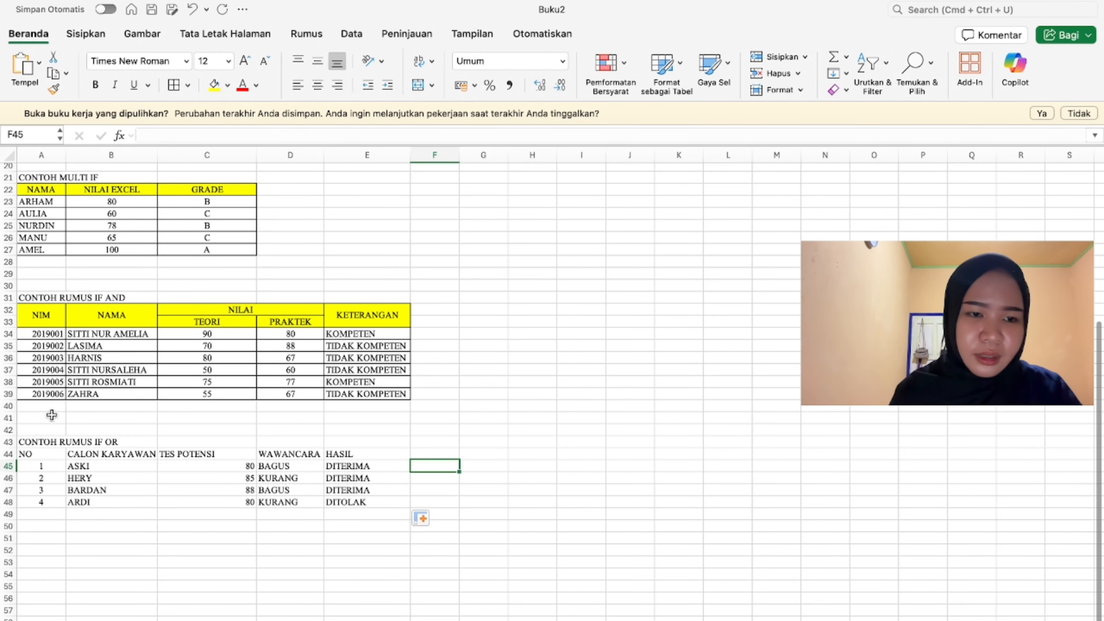
{"action": "left_click_drag", "start_coordinate": [36, 454], "coordinate": [82, 453]}
{"action": "left_click", "coordinate": [30, 466]}
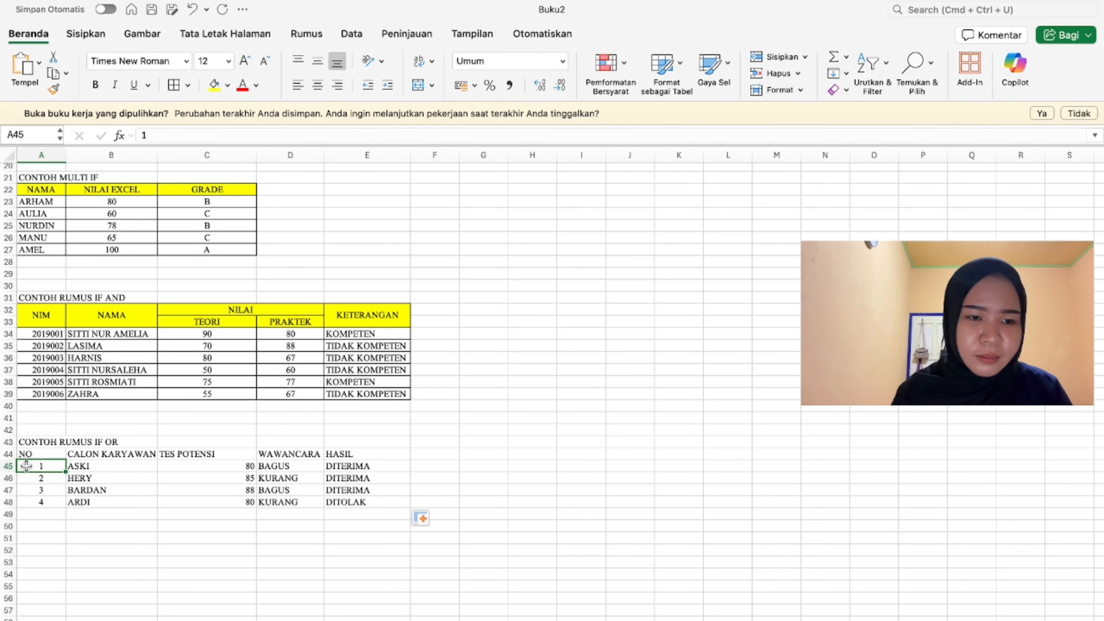
{"action": "left_click", "coordinate": [8, 455]}
{"action": "key", "text": "super+e"}
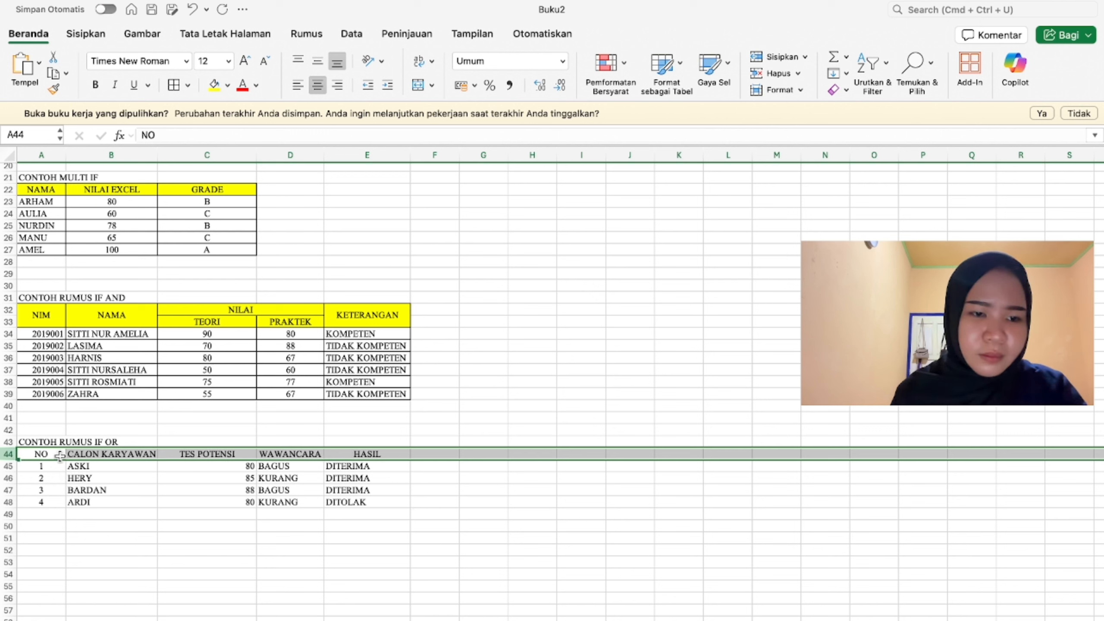
Step: Apply borders to all cells of the table A44:E48 and fill the header cells A44:E44 with yellow
{"action": "left_click_drag", "start_coordinate": [61, 457], "coordinate": [339, 503]}
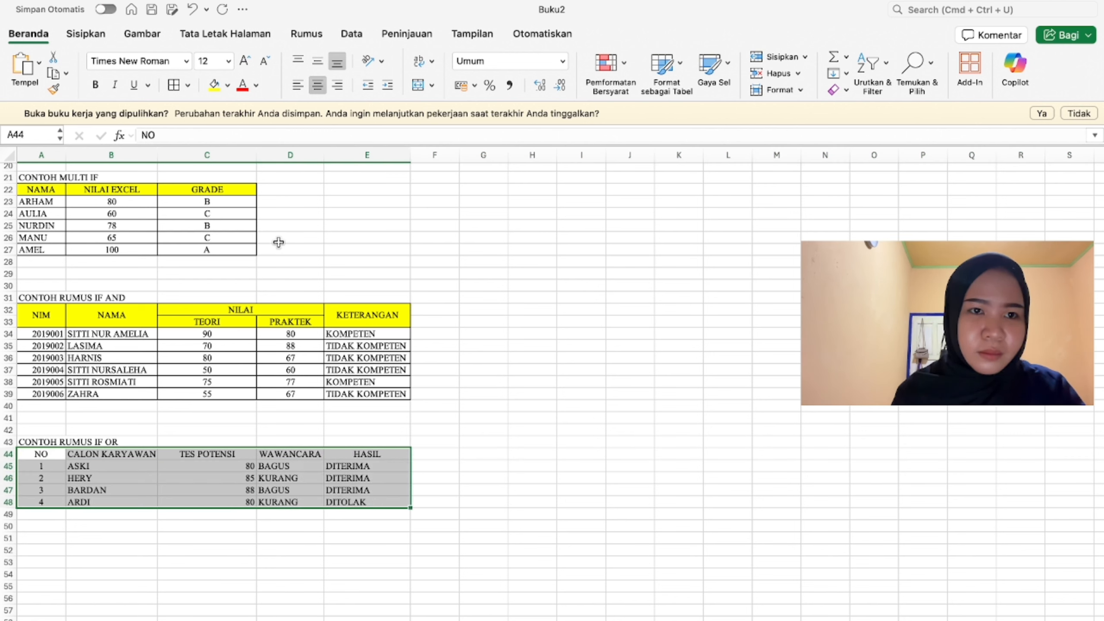
{"action": "left_click", "coordinate": [173, 85]}
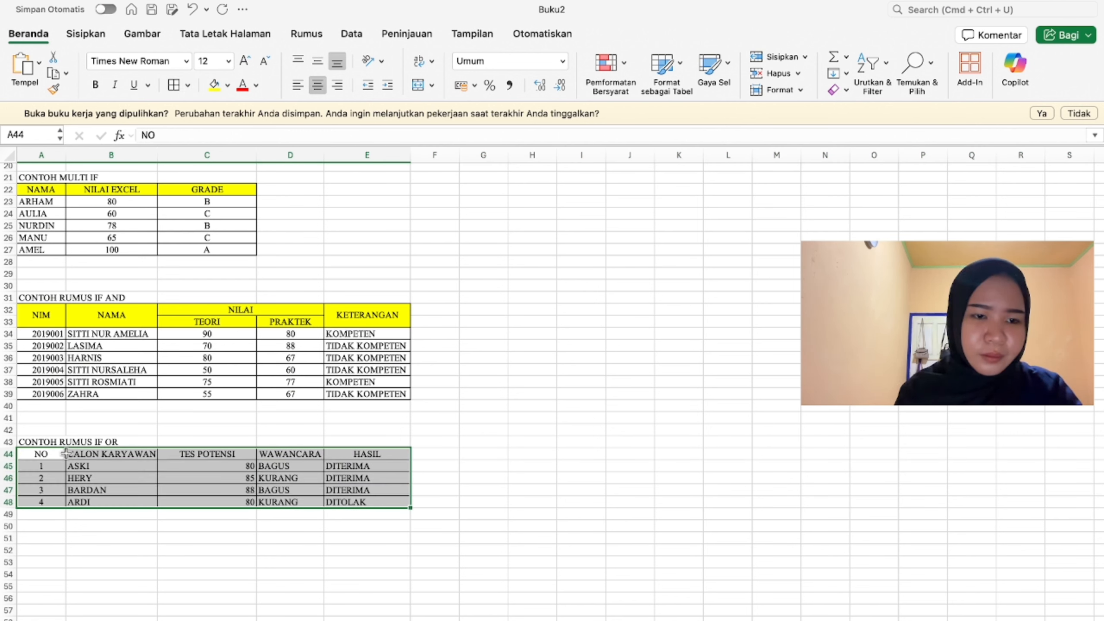
{"action": "left_click_drag", "start_coordinate": [50, 455], "coordinate": [347, 455]}
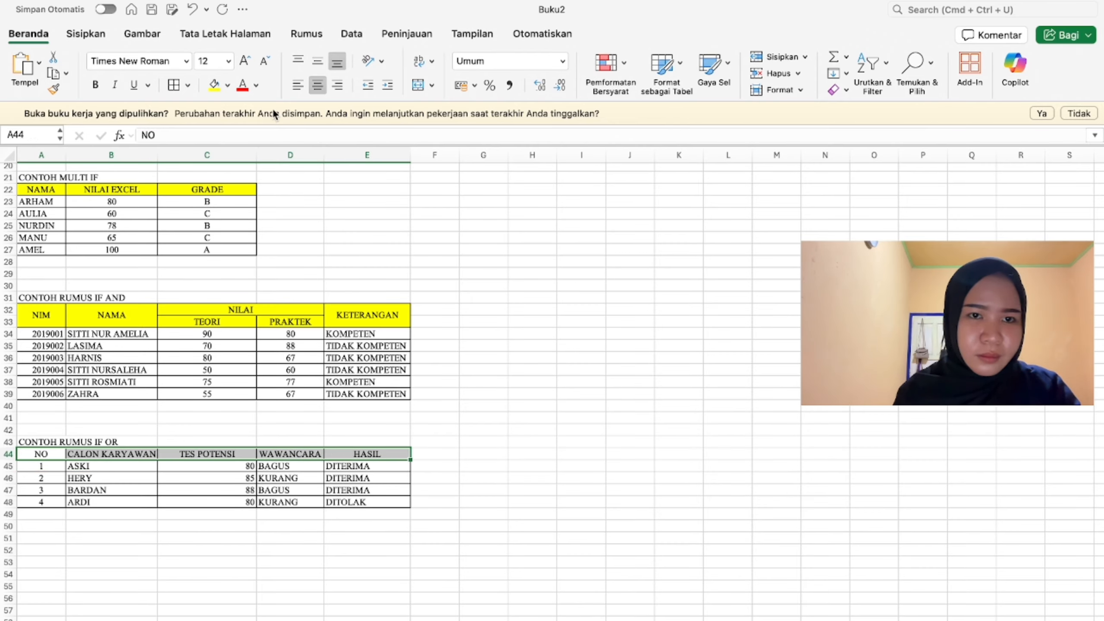
{"action": "left_click", "coordinate": [214, 84]}
{"action": "left_click", "coordinate": [547, 349]}
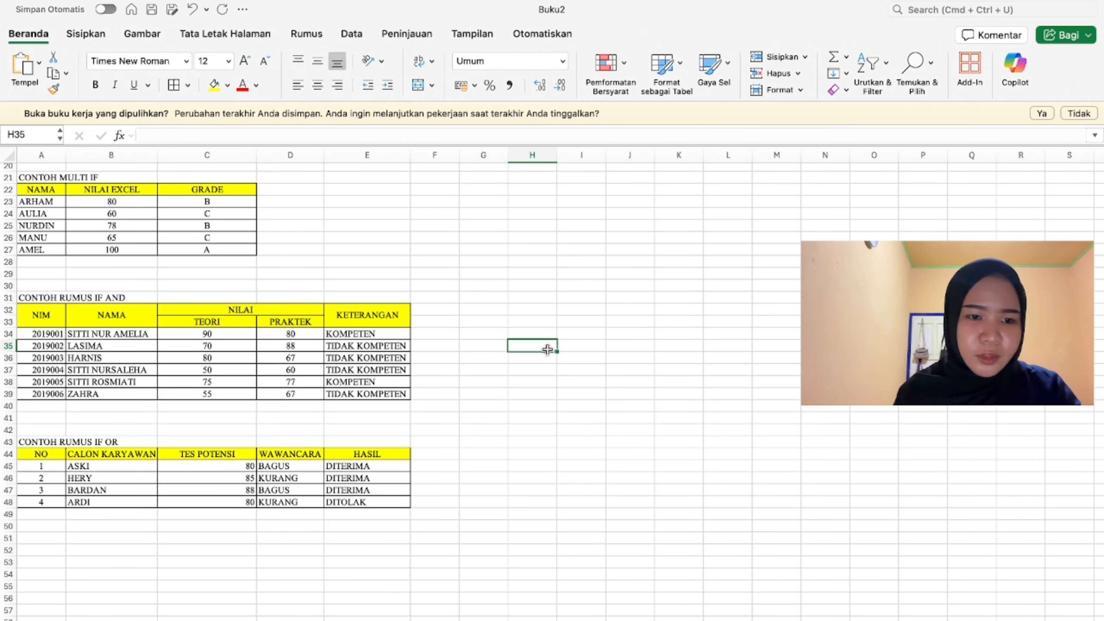
Step: Select cell A52 below the IF OR table as the starting cell for the next exercise
{"action": "scroll", "coordinate": [548, 349], "scroll_direction": "down", "scroll_amount": 7}
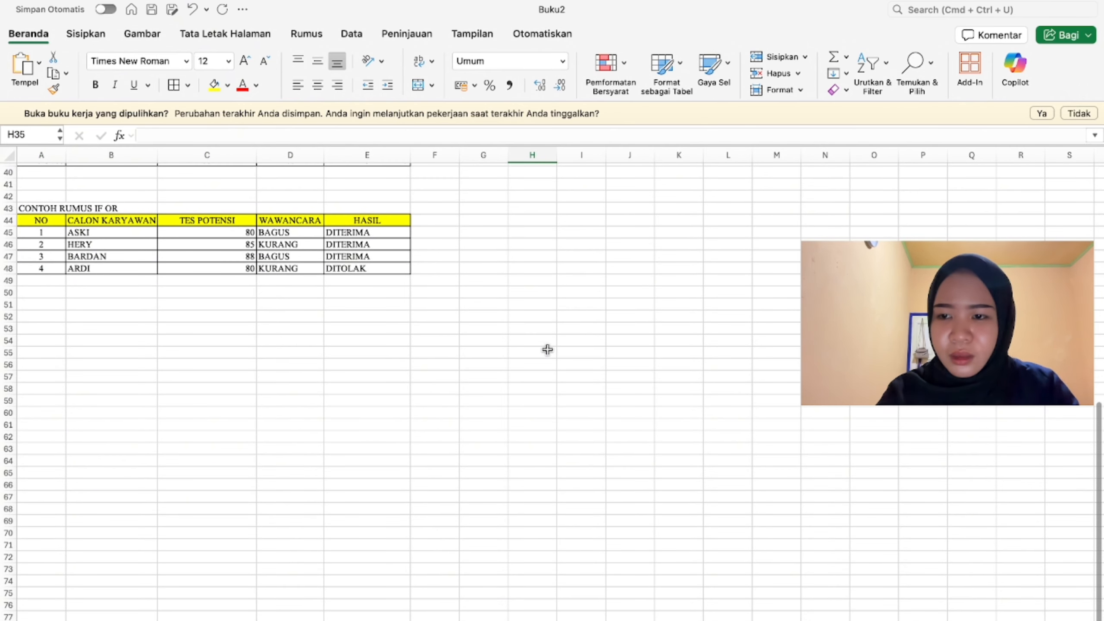
{"action": "scroll", "coordinate": [547, 349], "scroll_direction": "up", "scroll_amount": 2}
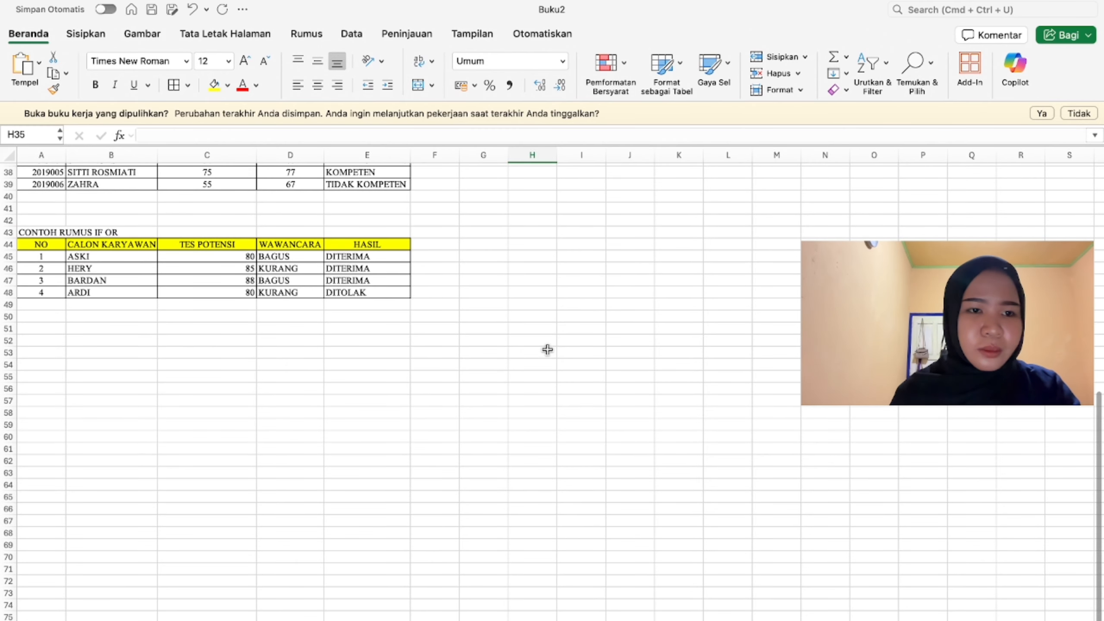
{"action": "left_click", "coordinate": [46, 344]}
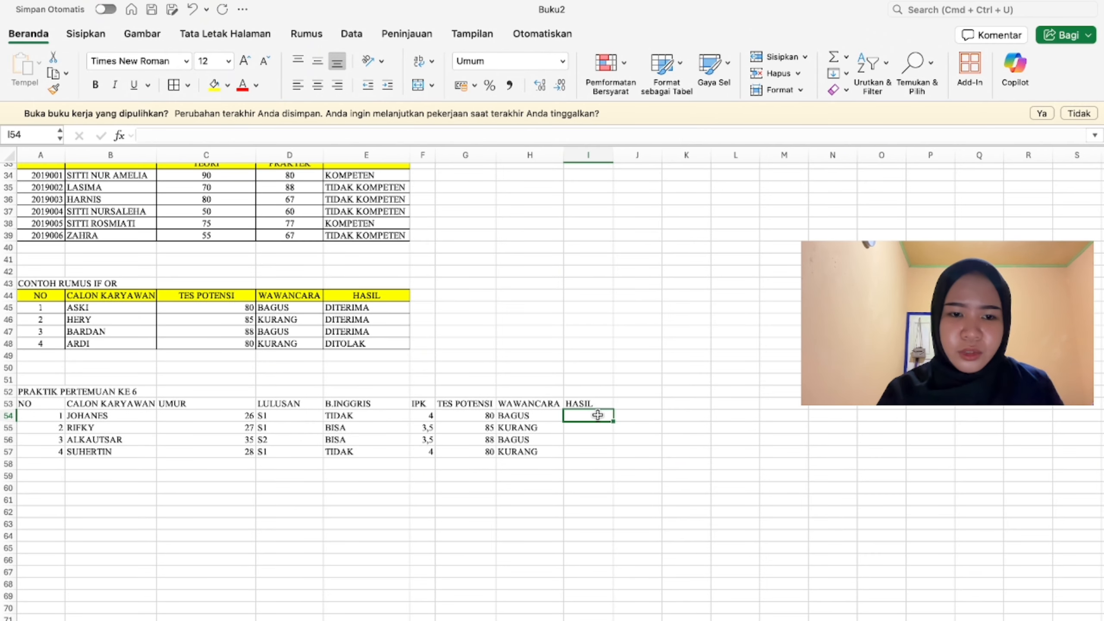
Step: Start an IF formula with an AND test in cell I54, with C54<=32 as the first condition
{"action": "type", "text": "=IF"}
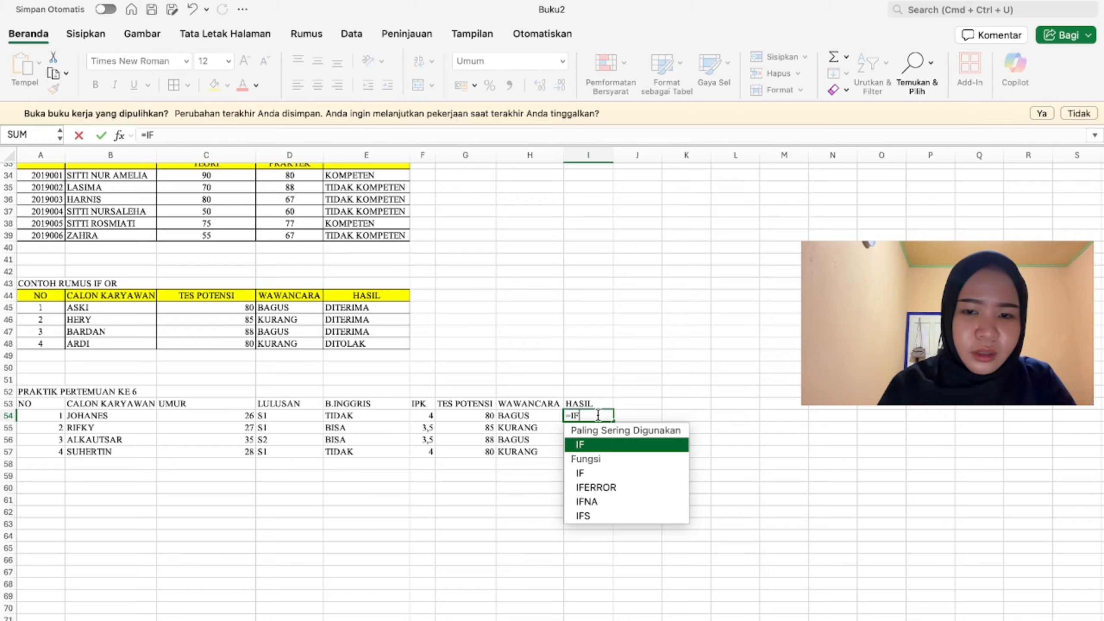
{"action": "type", "text": "(AND"}
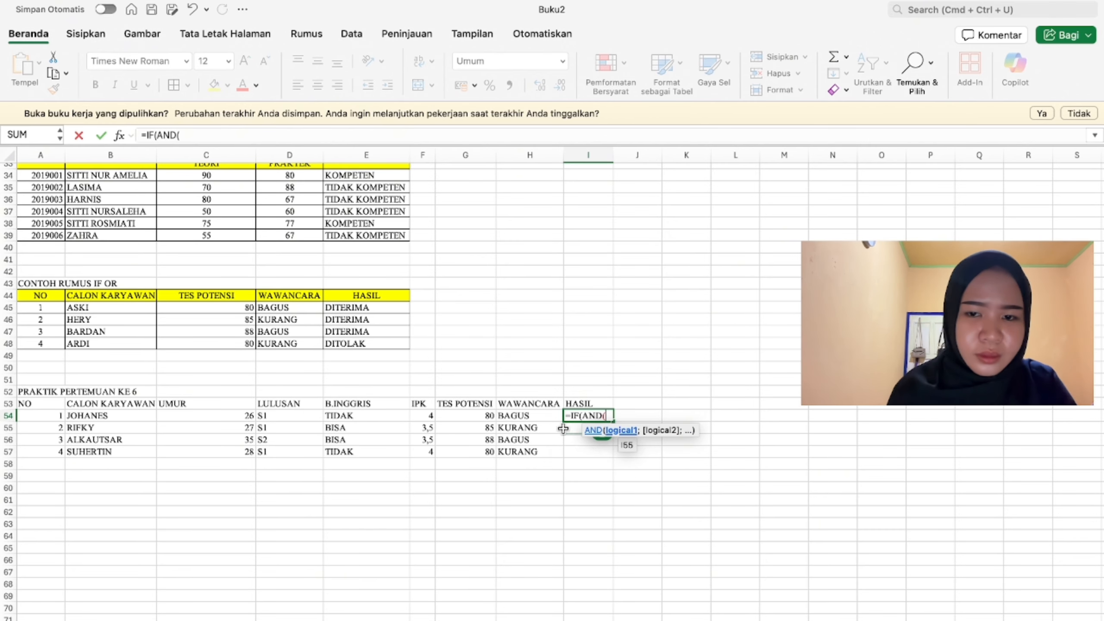
{"action": "type", "text": "("}
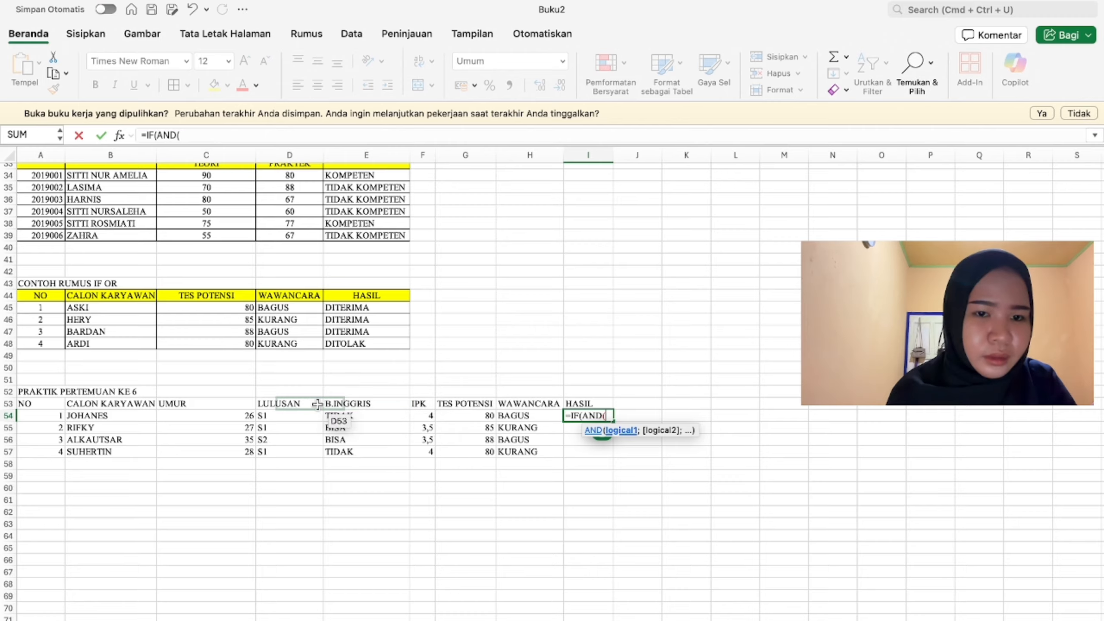
{"action": "left_click", "coordinate": [236, 416]}
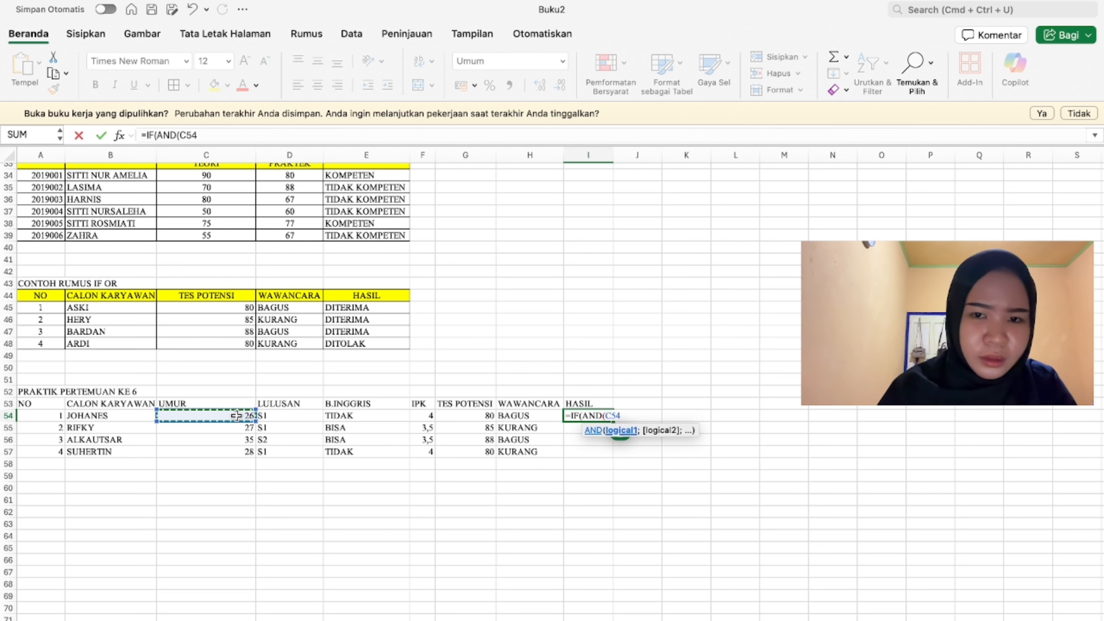
{"action": "type", "text": "<="}
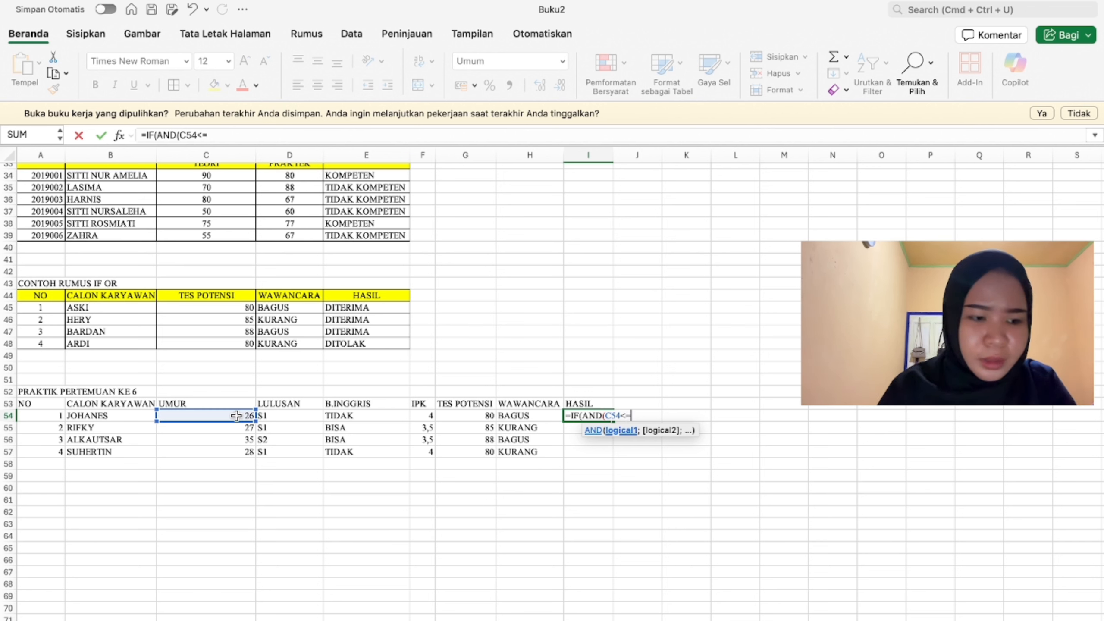
{"action": "type", "text": "32"}
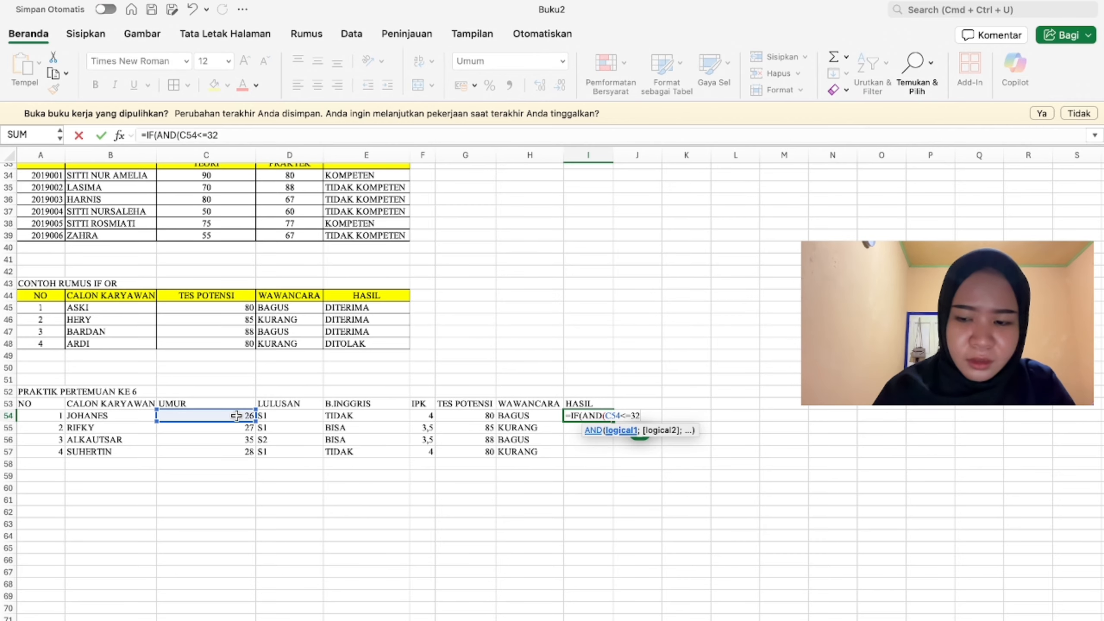
{"action": "type", "text": ";"}
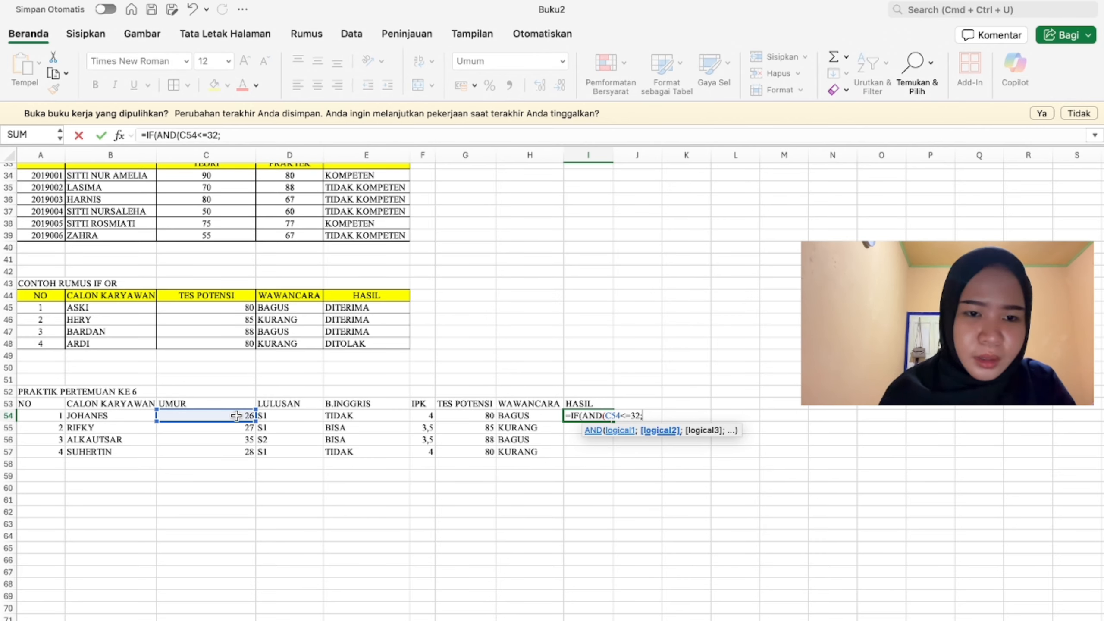
Step: Add the conditions D54="S1" and E54="BISA" to the AND test of the I54 formula
{"action": "left_click", "coordinate": [283, 416]}
{"action": "type", "text": "="}
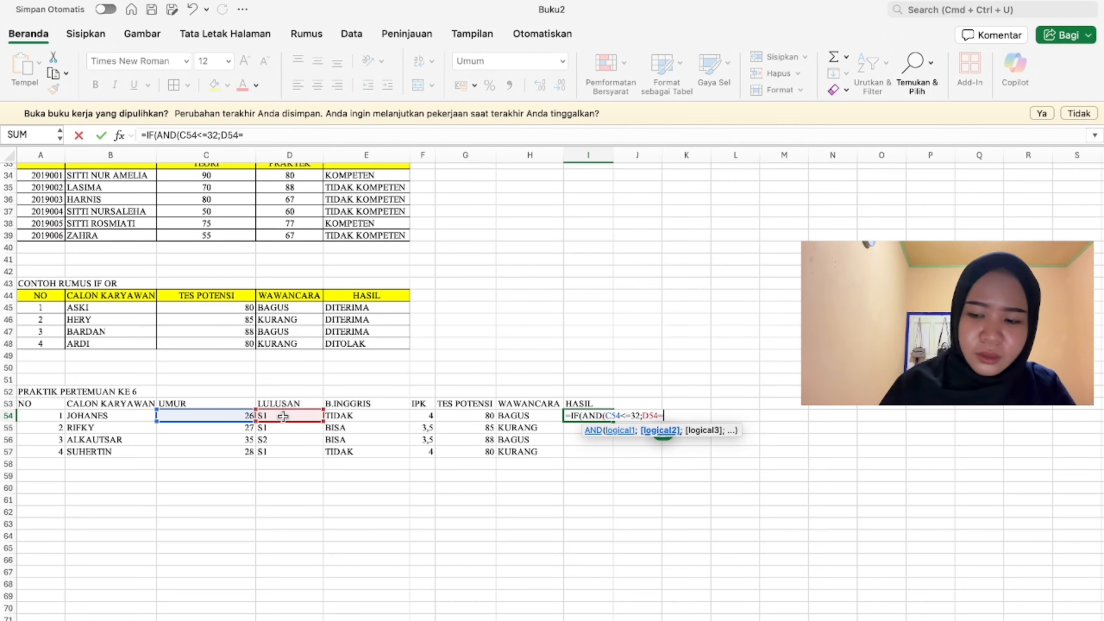
{"action": "type", "text": "\"S1"}
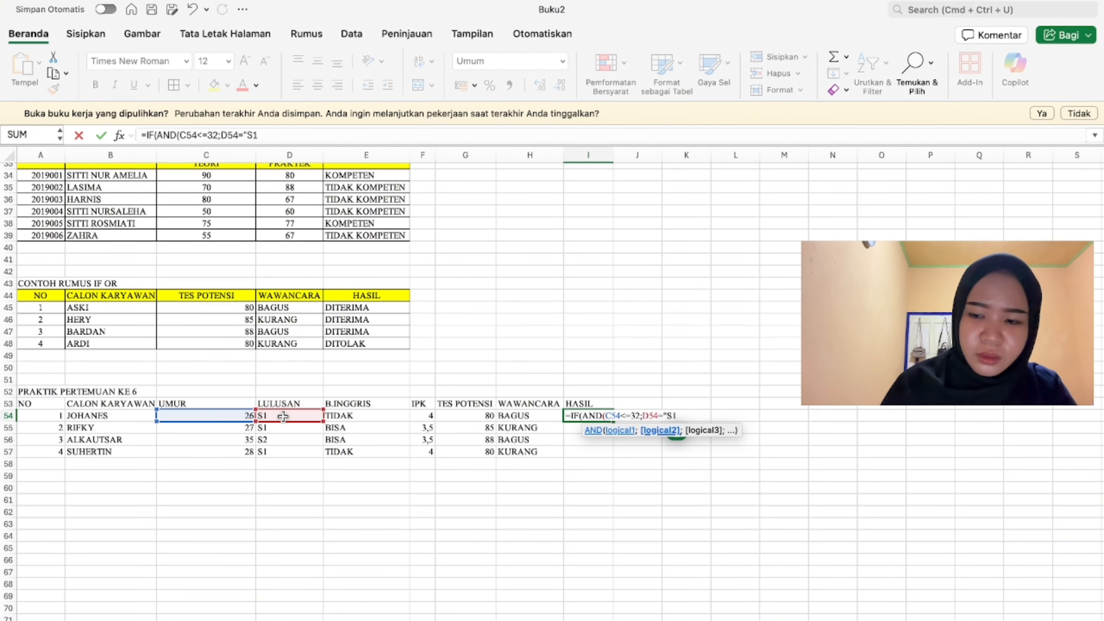
{"action": "type", "text": "\""}
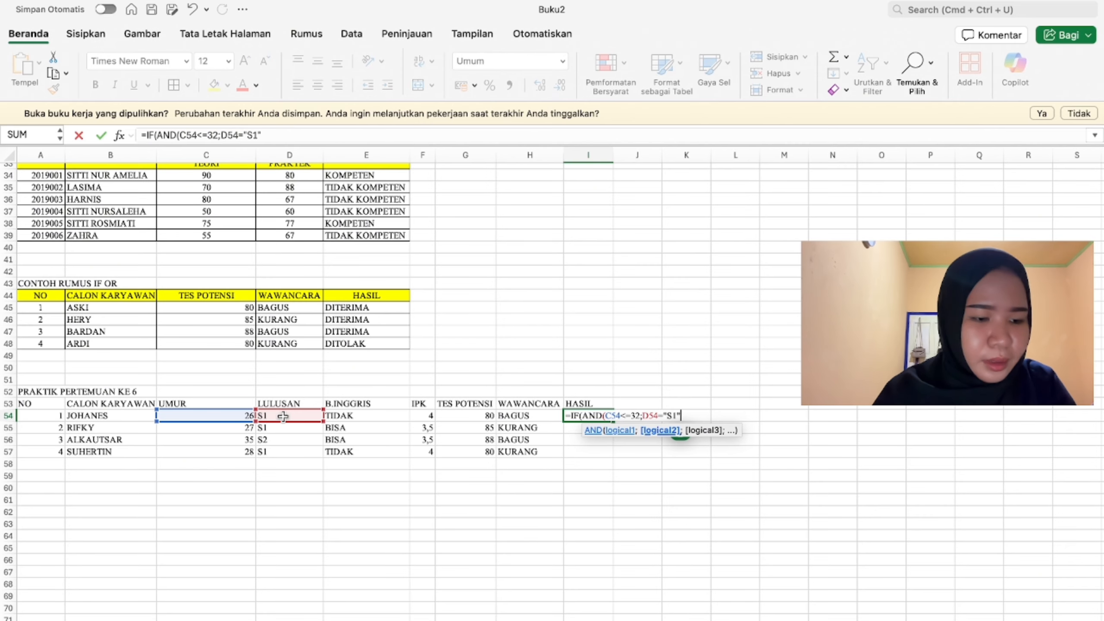
{"action": "type", "text": ";"}
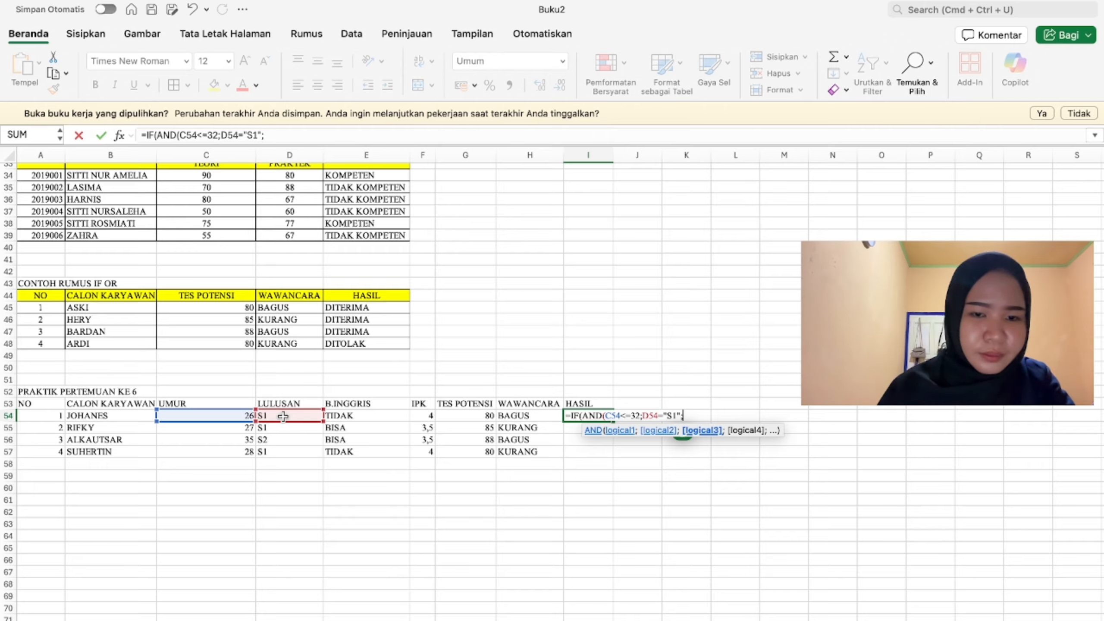
{"action": "left_click", "coordinate": [352, 415]}
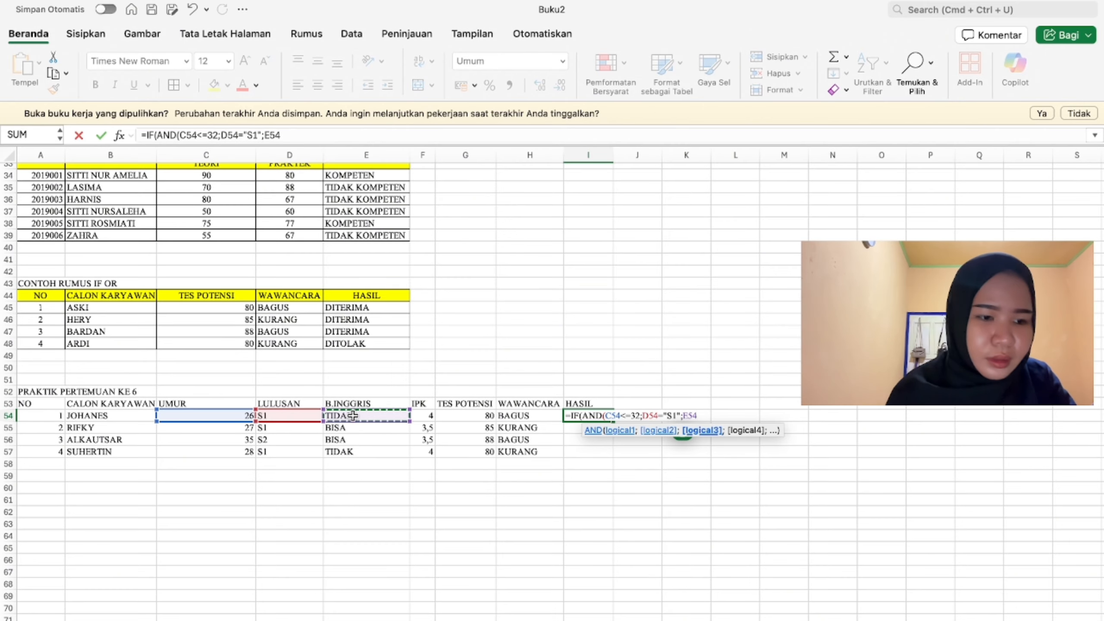
{"action": "type", "text": "=\""}
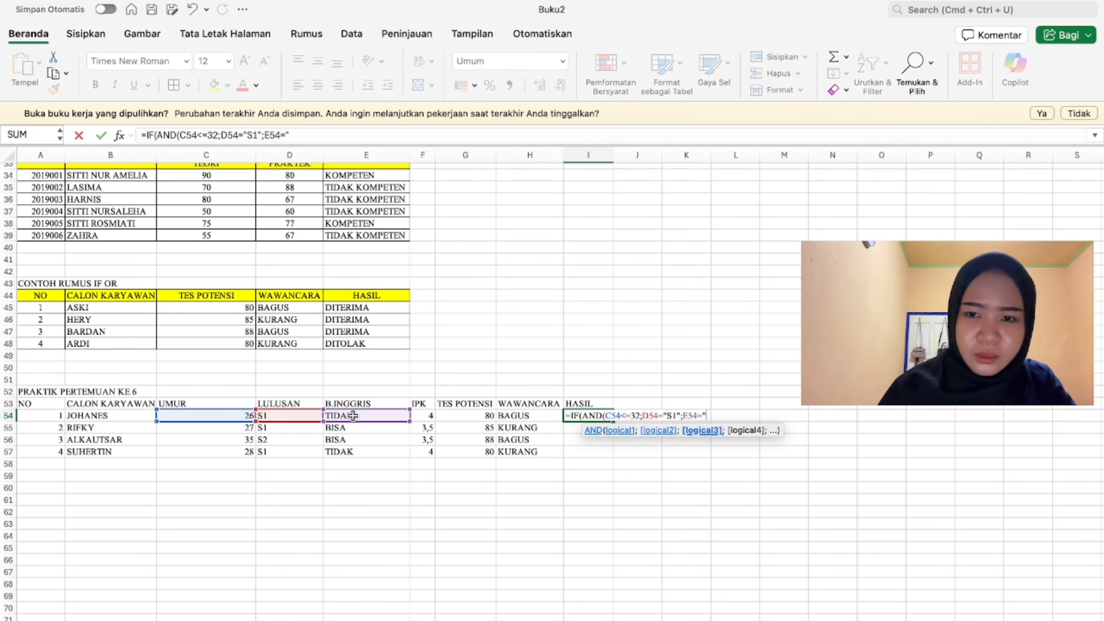
{"action": "type", "text": "BISA"}
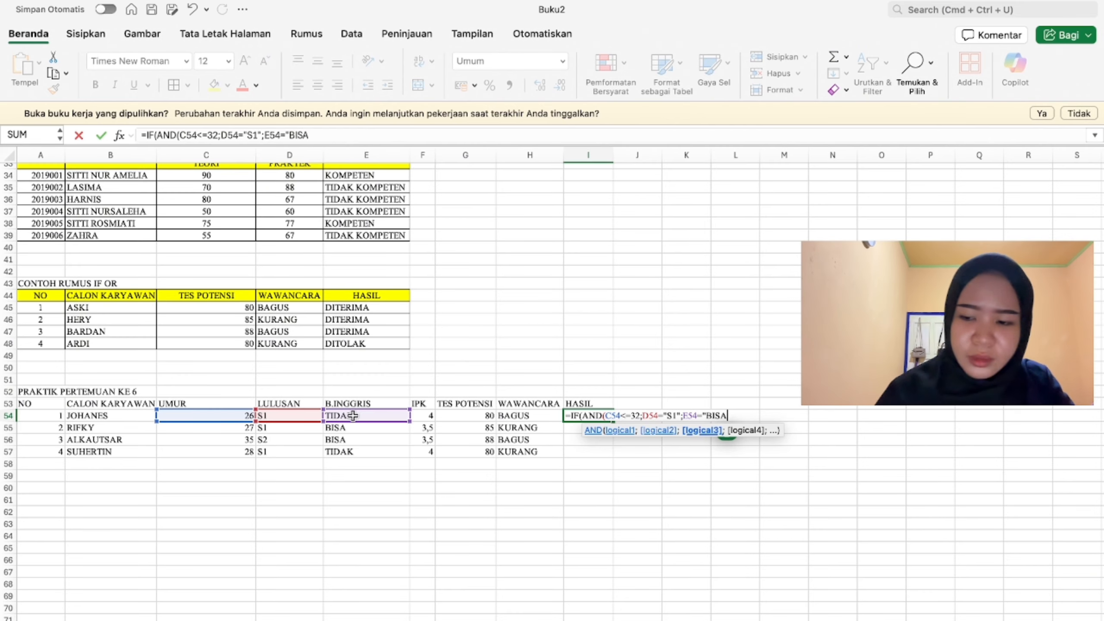
{"action": "type", "text": "\";"}
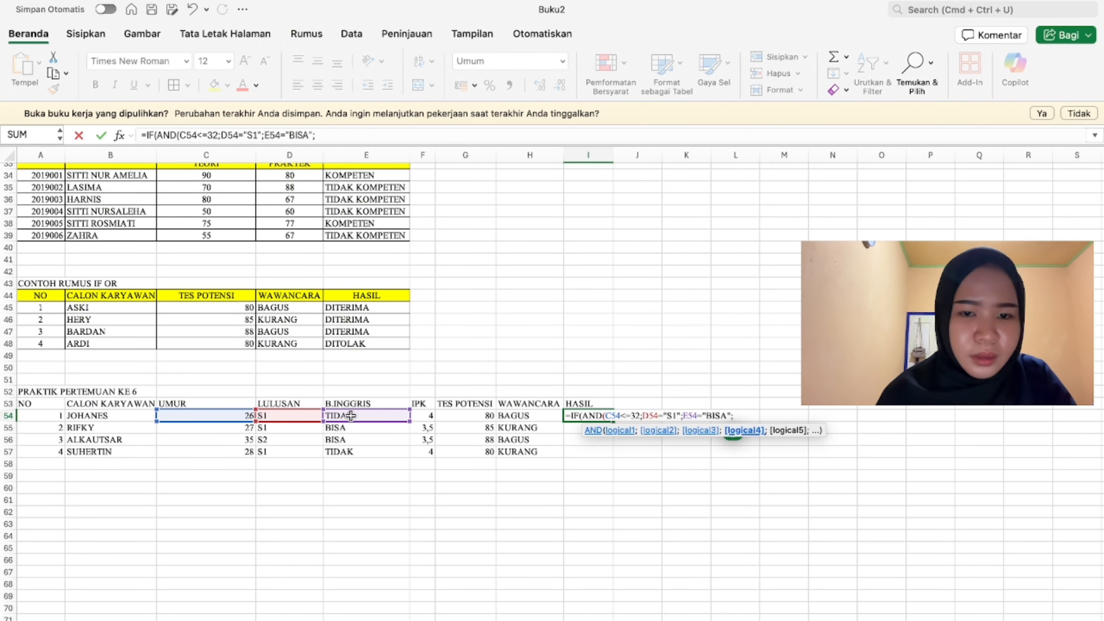
Step: Add the conditions F54=4 and G54>=80 to the AND test of the I54 formula
{"action": "left_click", "coordinate": [426, 416]}
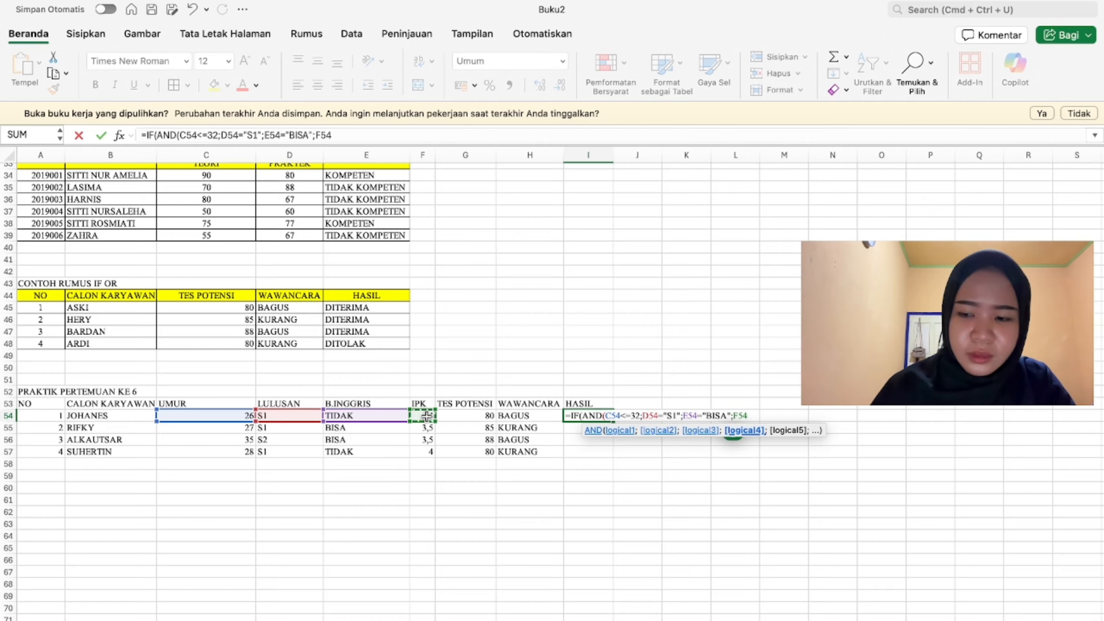
{"action": "type", "text": "="}
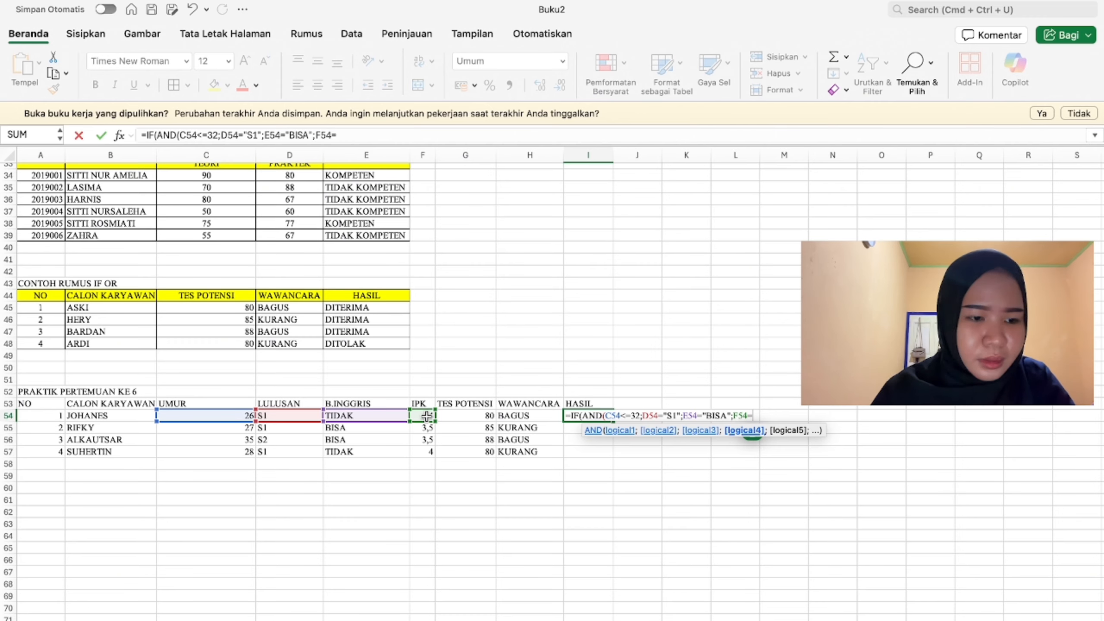
{"action": "type", "text": "4"}
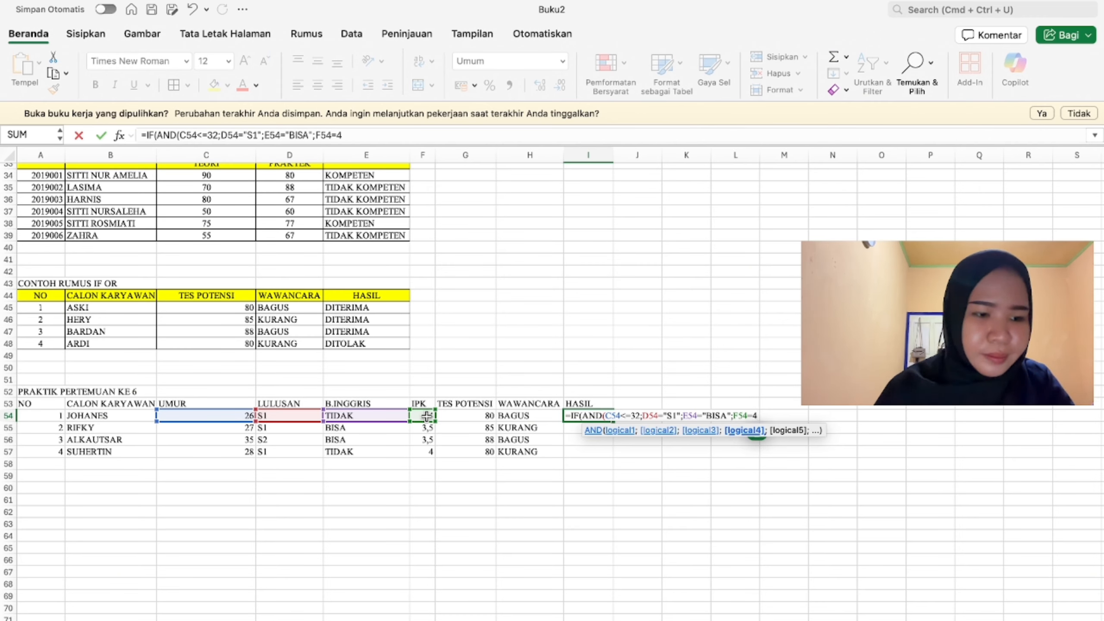
{"action": "type", "text": ";"}
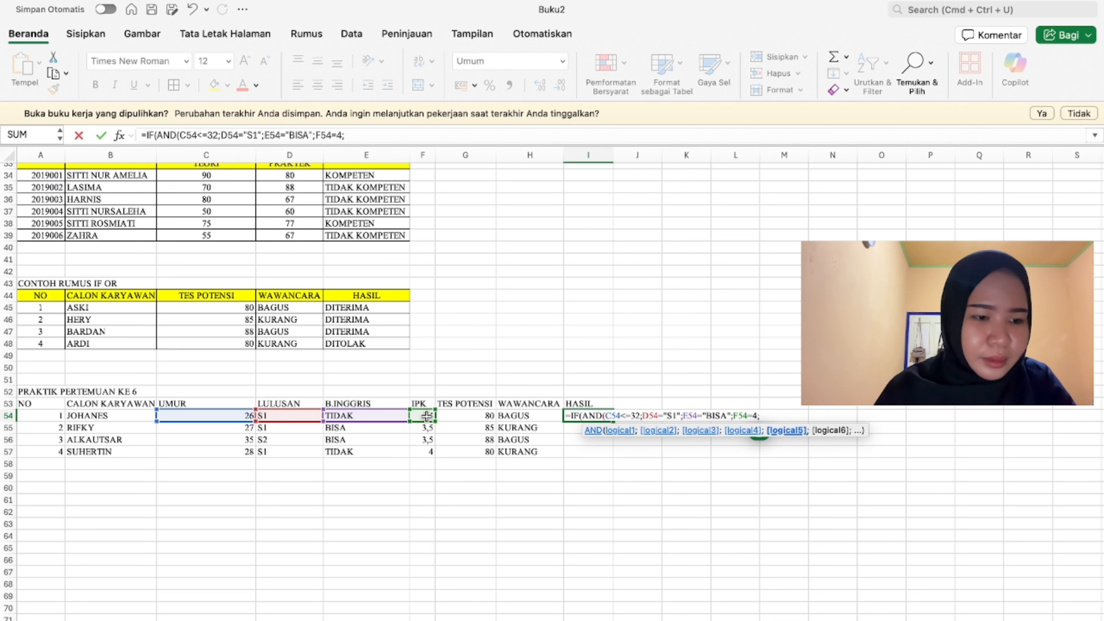
{"action": "left_click", "coordinate": [472, 416]}
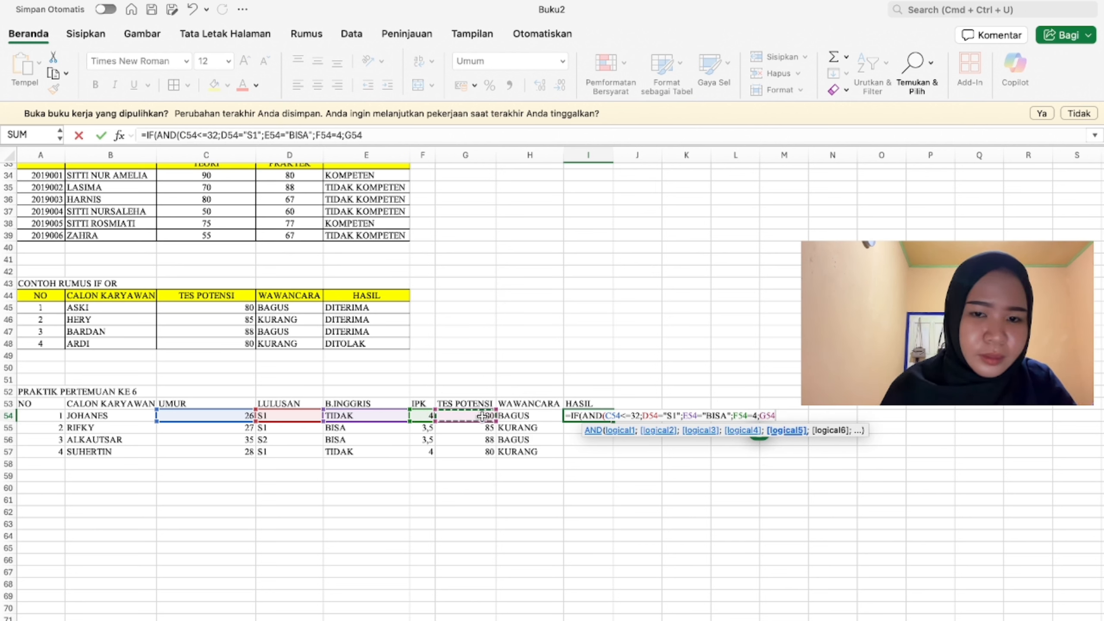
{"action": "type", "text": ">"}
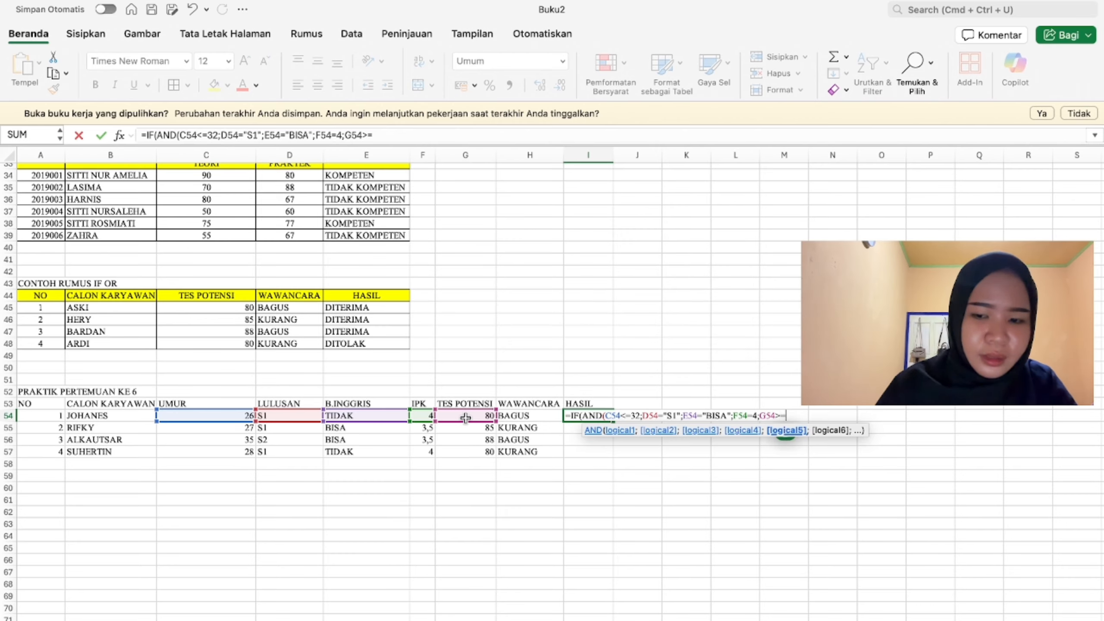
{"action": "type", "text": "=80"}
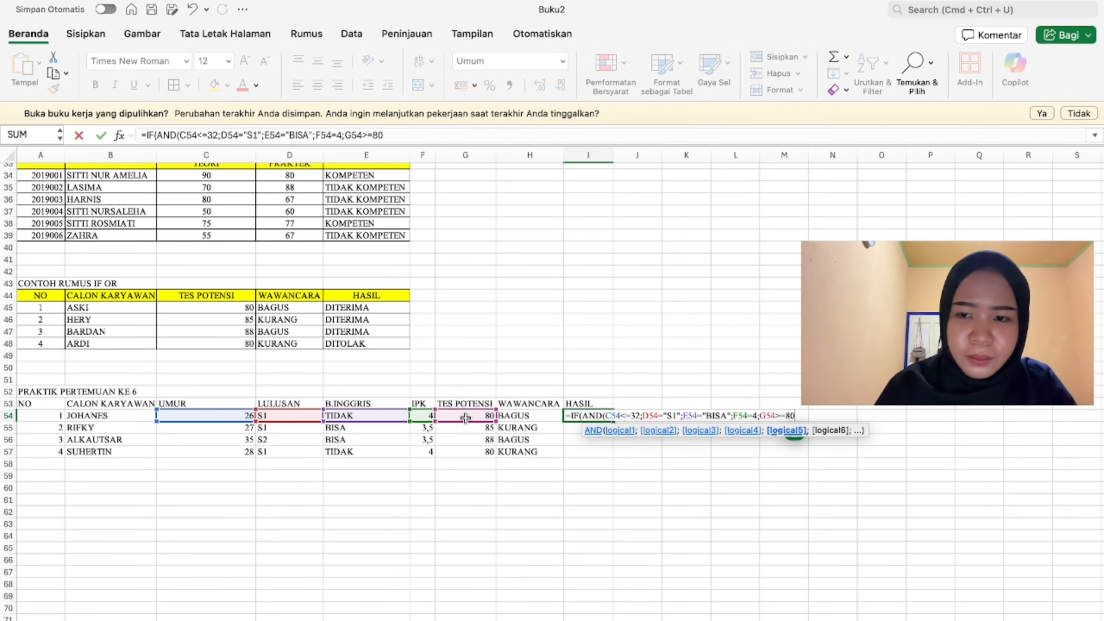
{"action": "type", "text": ";"}
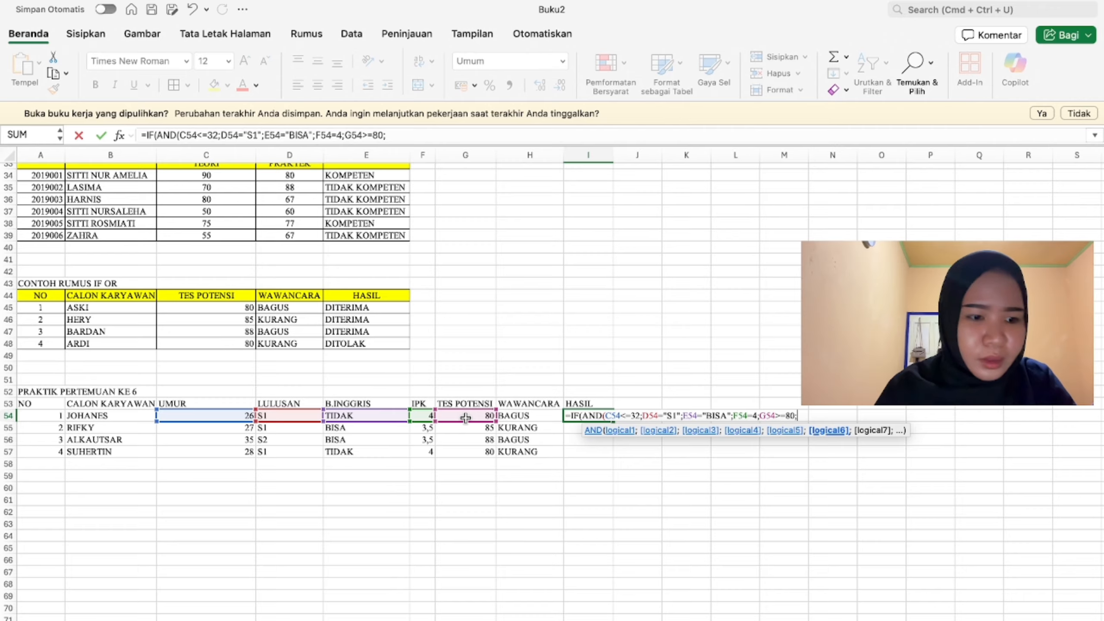
Step: Add H54="BAGUS" as the last condition in the I54 formula and close the AND test
{"action": "left_click", "coordinate": [523, 415]}
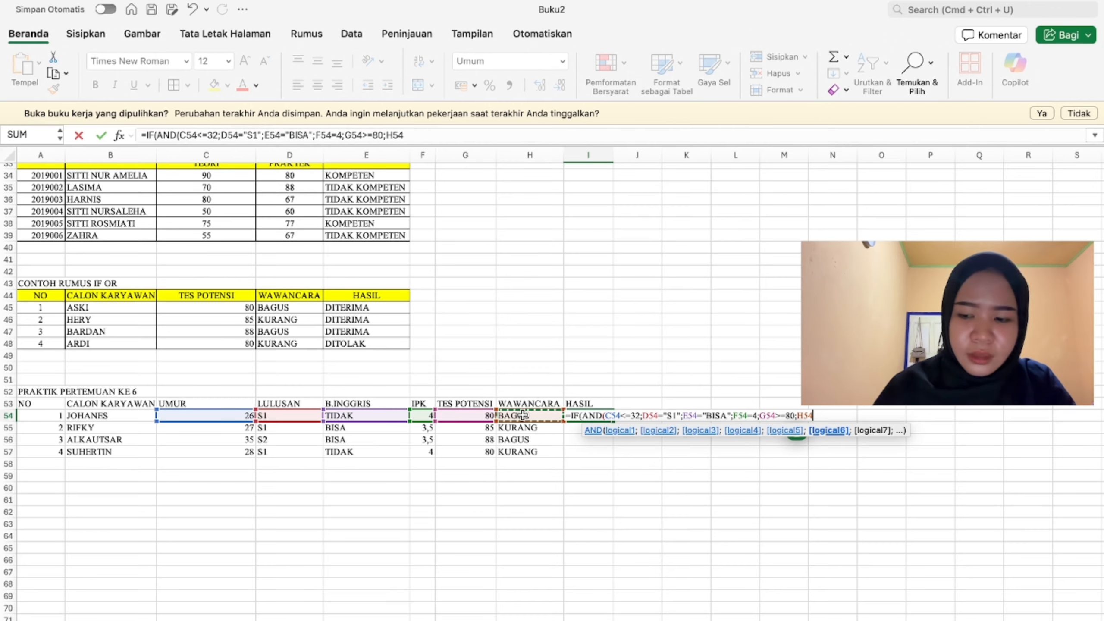
{"action": "type", "text": "\""}
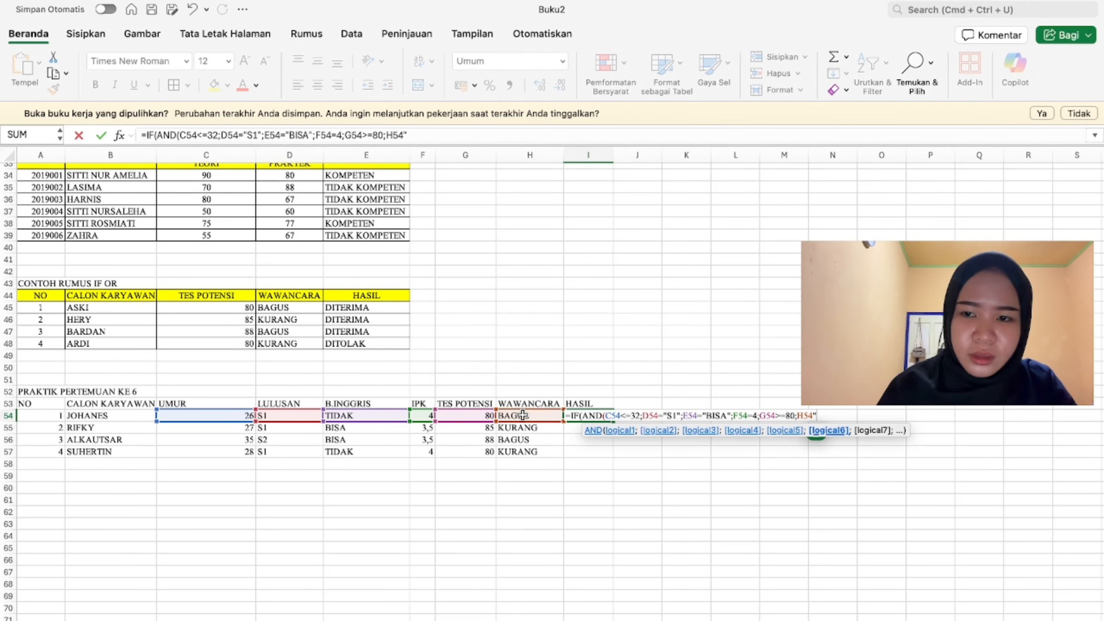
{"action": "type", "text": "BA"}
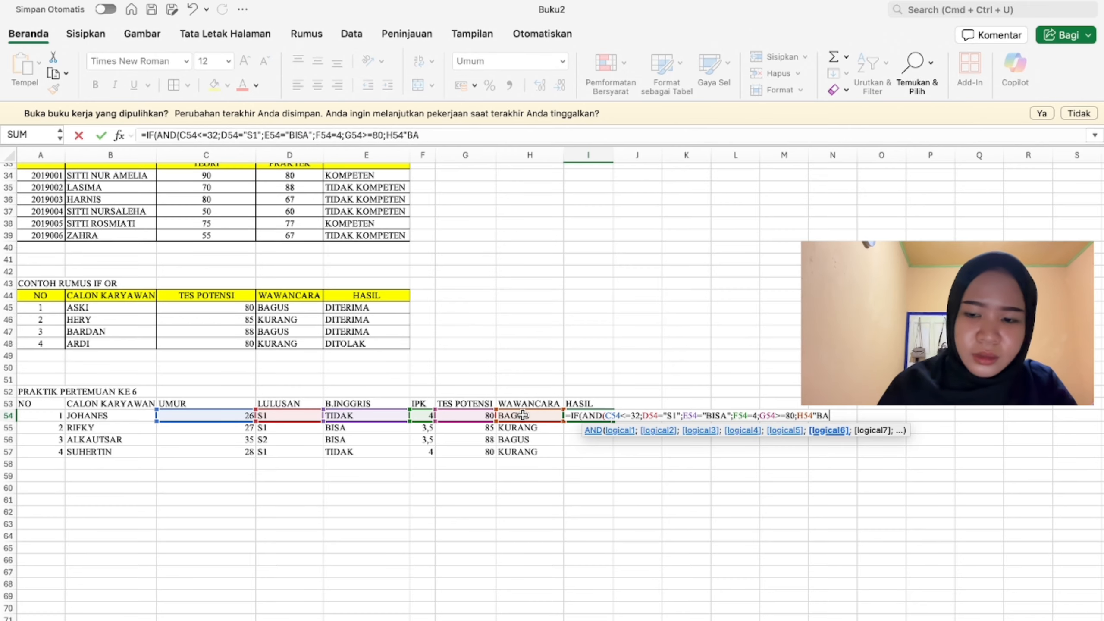
{"action": "key", "text": "BackSpace"}
{"action": "key", "text": "BackSpace"}
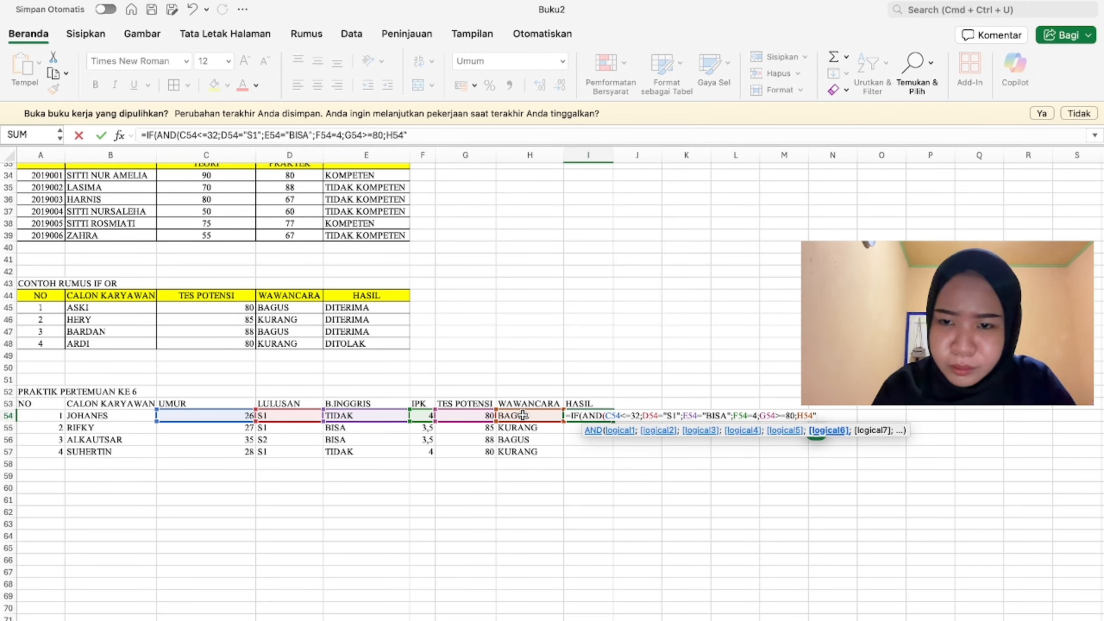
{"action": "key", "text": "BackSpace"}
{"action": "type", "text": "="}
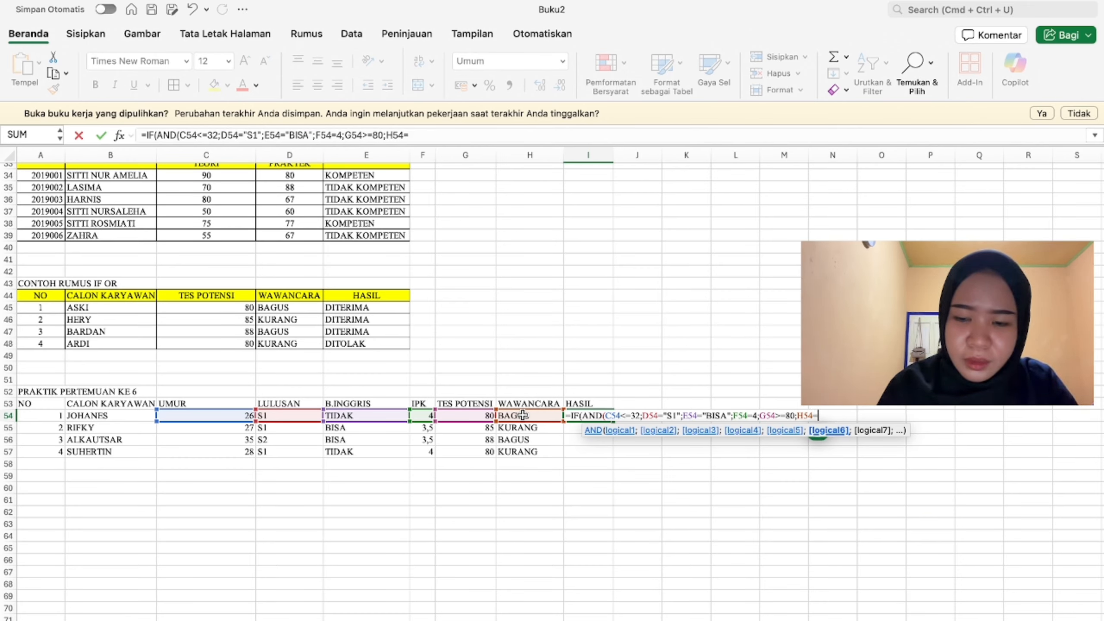
{"action": "type", "text": "\"BAG"}
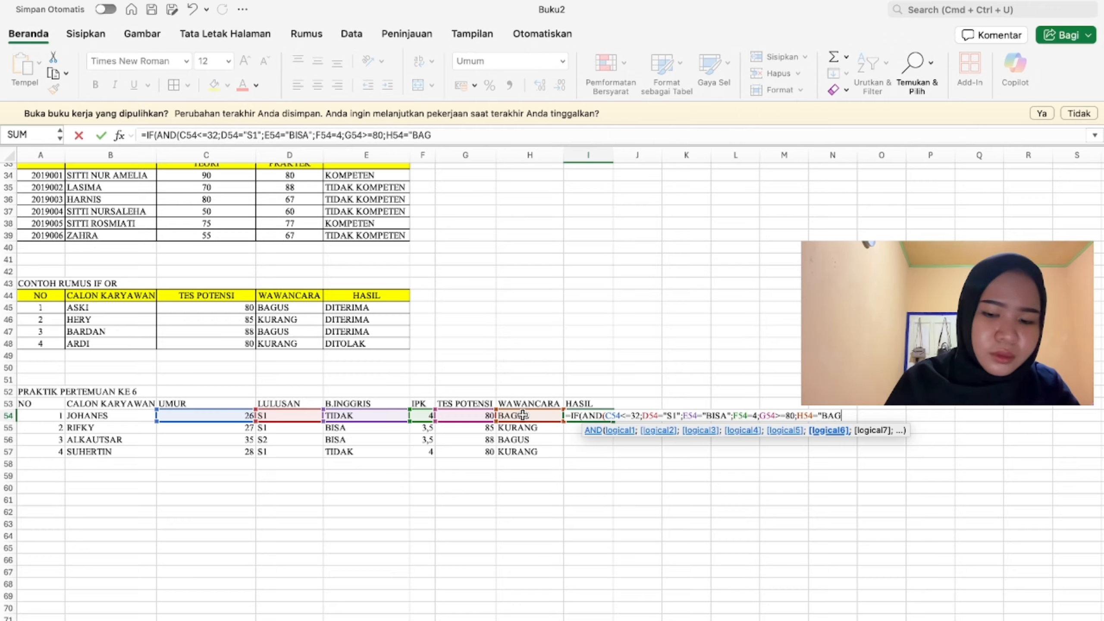
{"action": "type", "text": "US\""}
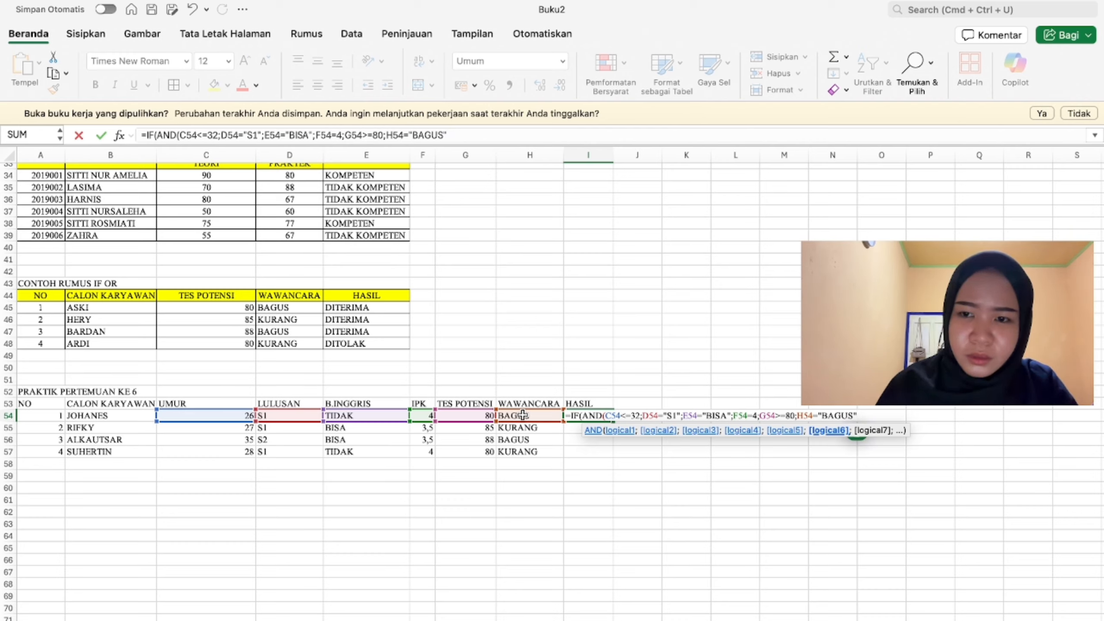
{"action": "type", "text": ");"}
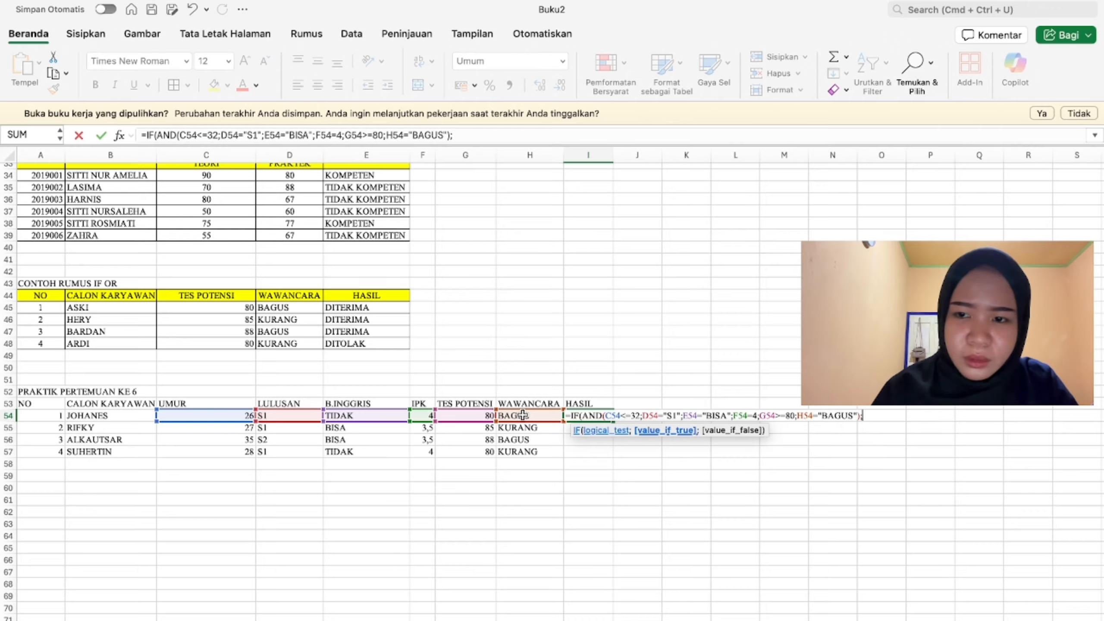
Step: Complete the I54 formula with "DITERIMA" as the true result and "DITOLAK" as the false result
{"action": "type", "text": "\"DITER"}
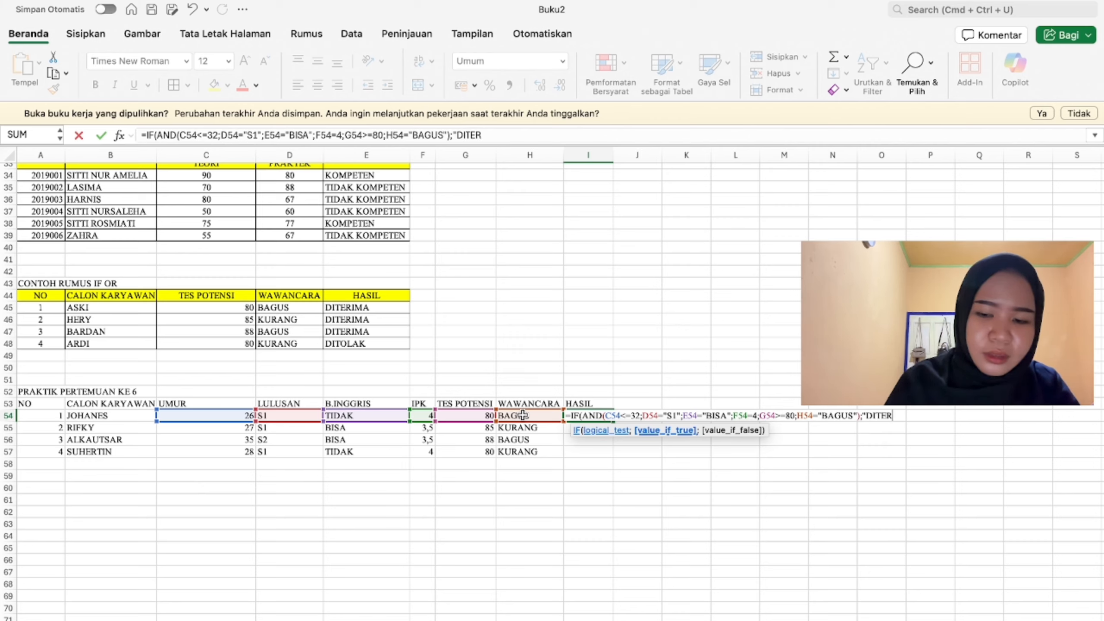
{"action": "type", "text": "IMA"}
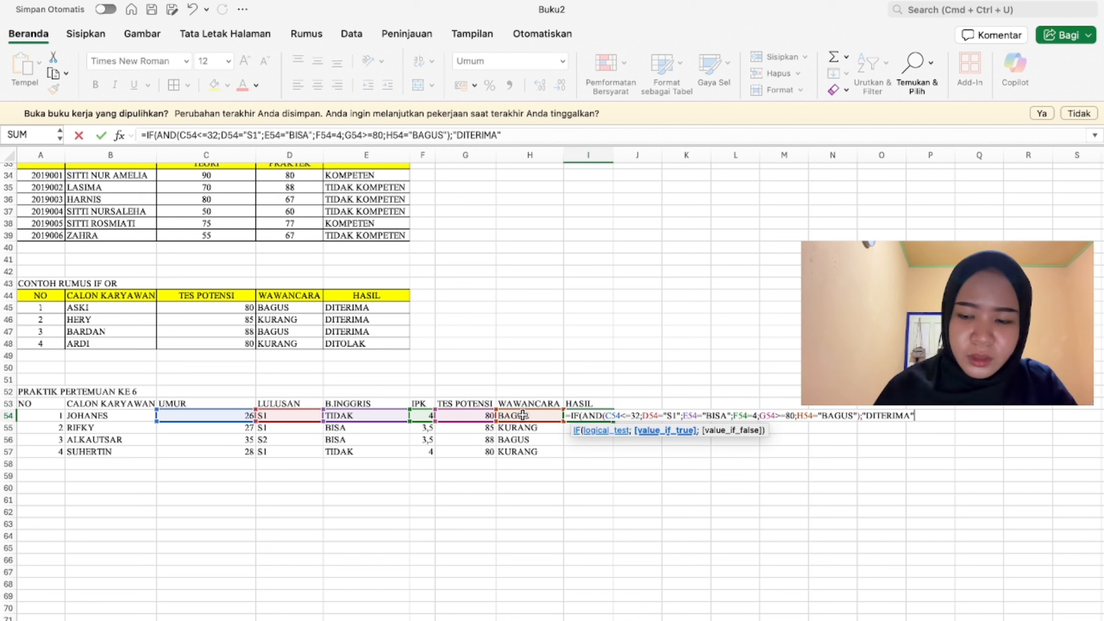
{"action": "type", "text": "\";"}
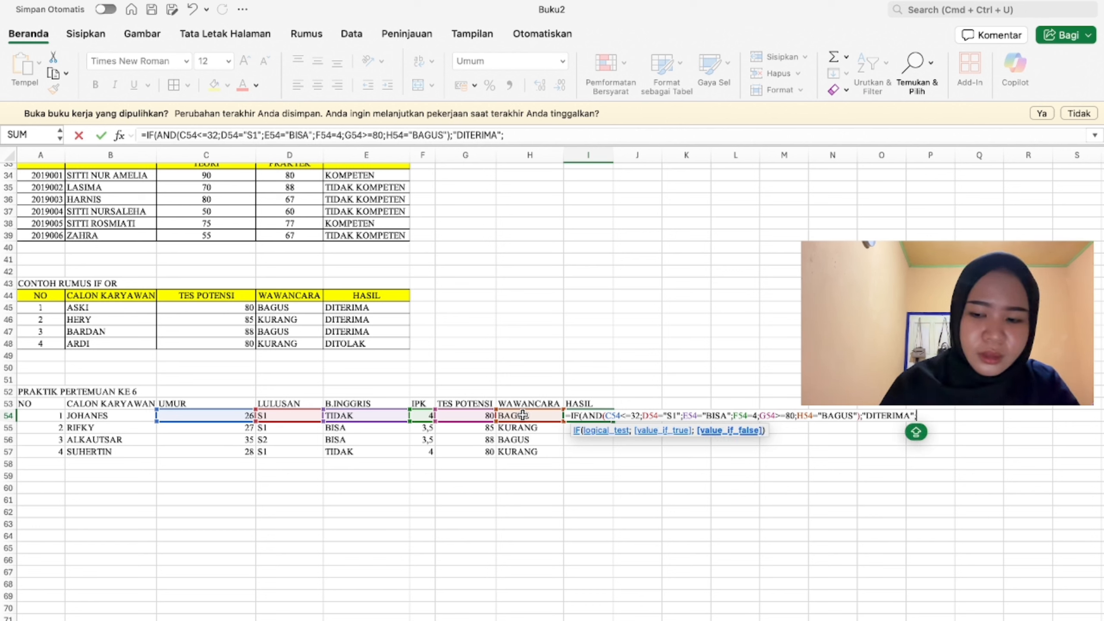
{"action": "type", "text": "\"DITOLA"}
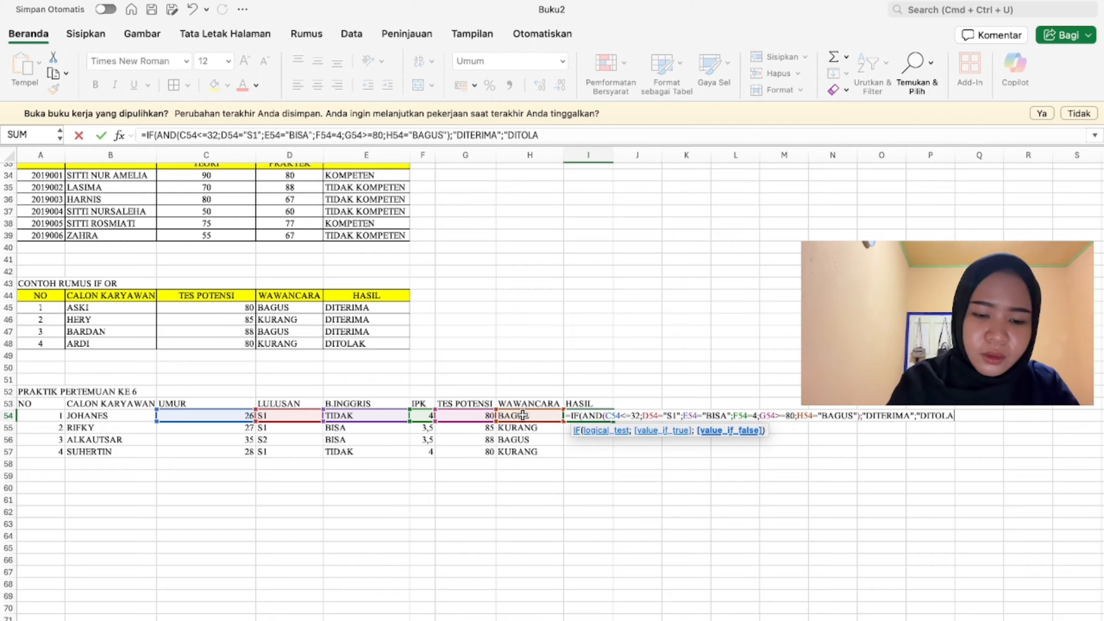
{"action": "type", "text": "K\""}
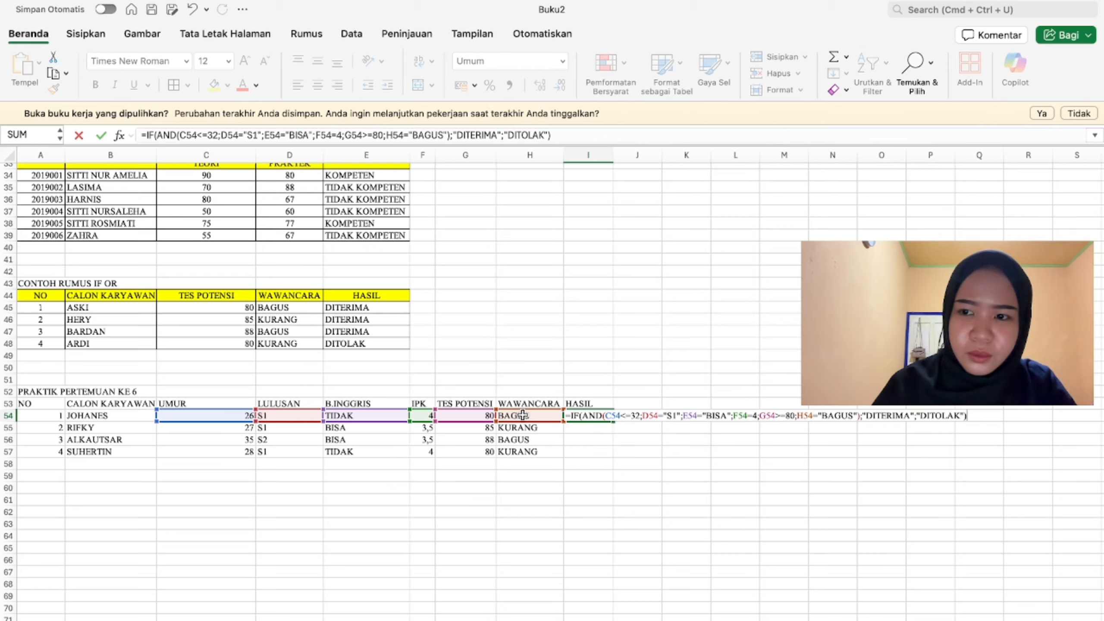
{"action": "key", "text": "Return"}
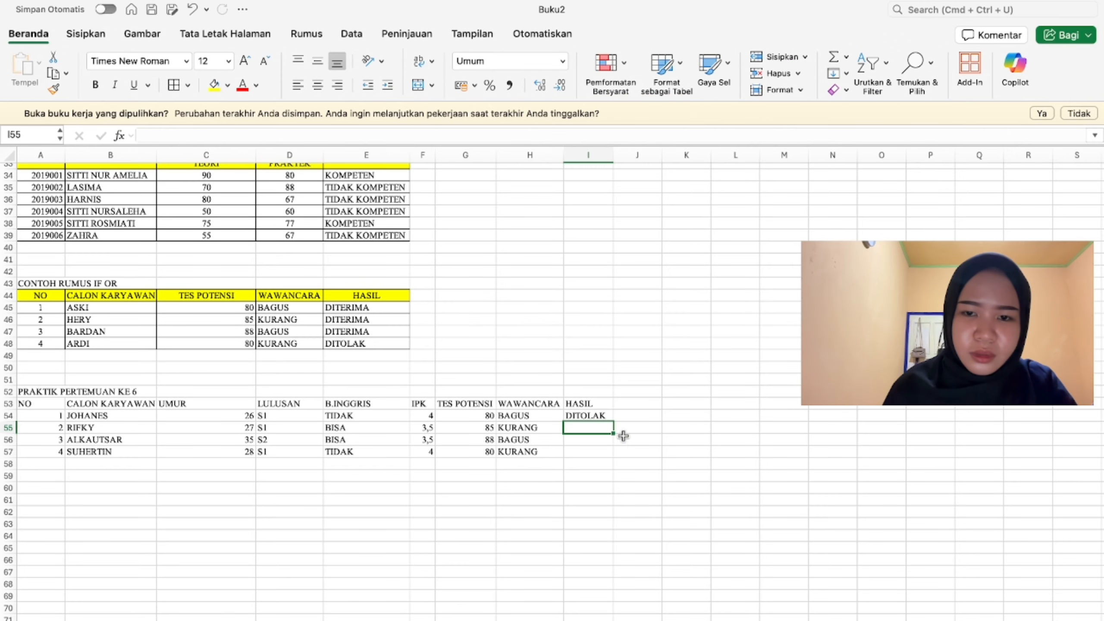
Step: Fill the I54 formula down through I57 for the remaining applicants
{"action": "left_click", "coordinate": [598, 417]}
{"action": "left_click_drag", "start_coordinate": [613, 422], "coordinate": [613, 458]}
{"action": "left_click", "coordinate": [623, 448]}
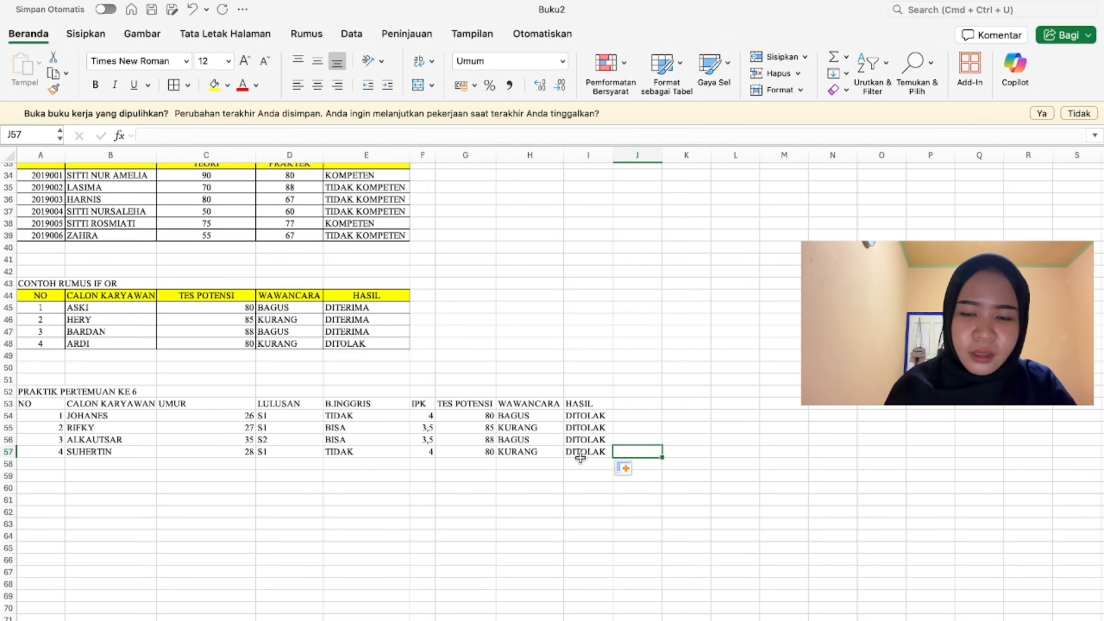
{"action": "left_click", "coordinate": [556, 461]}
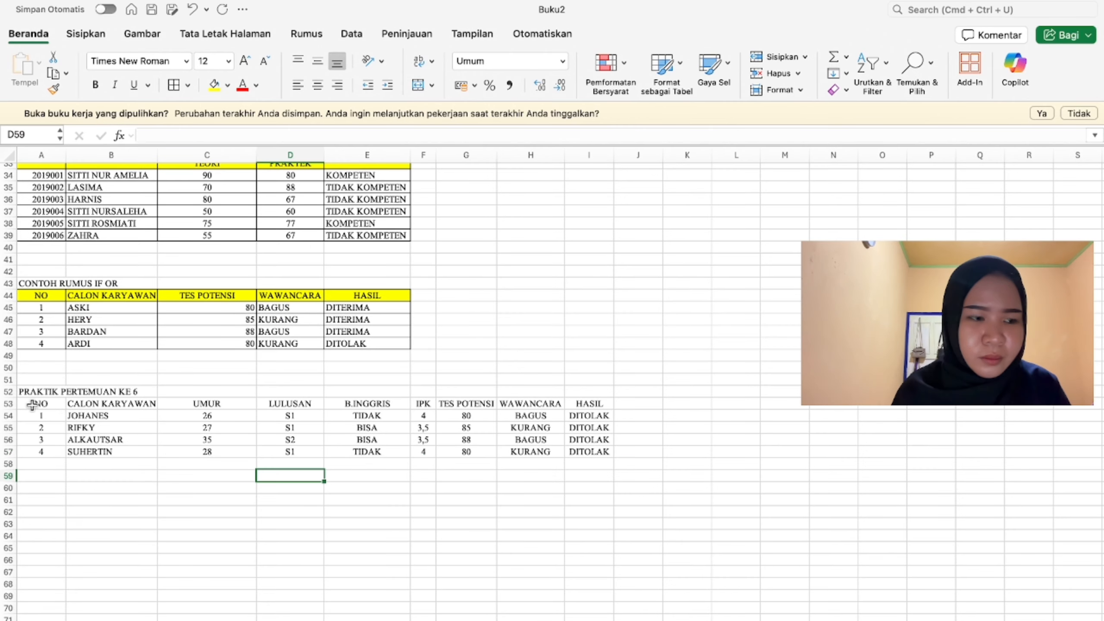
Step: Apply borders to the practice table A53:I57 and fill its header row yellow
{"action": "left_click_drag", "start_coordinate": [33, 406], "coordinate": [578, 450]}
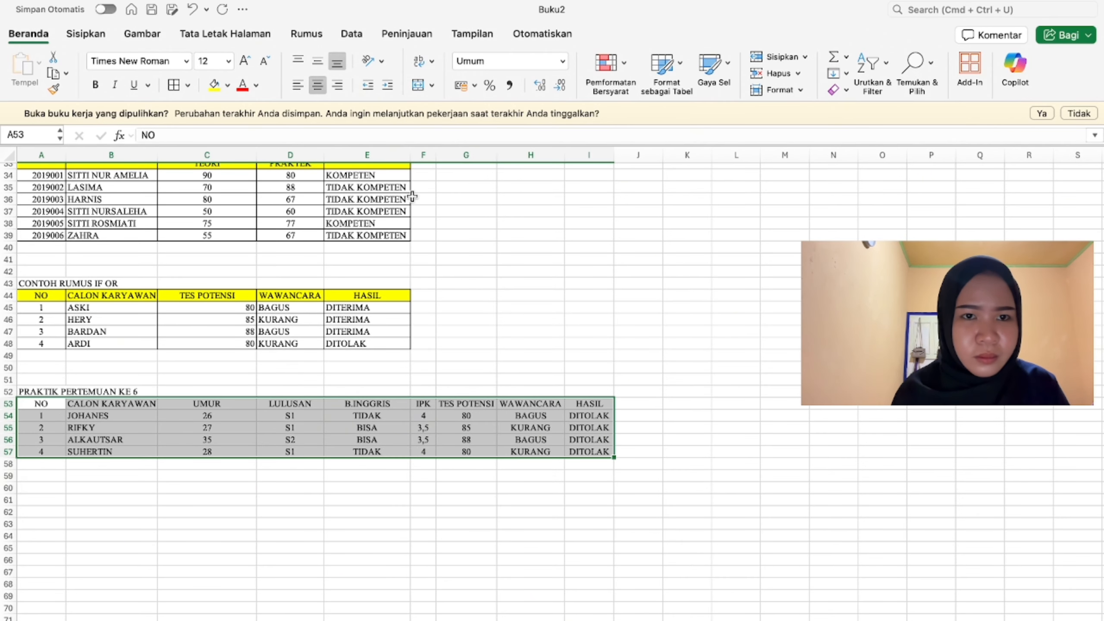
{"action": "left_click", "coordinate": [181, 85]}
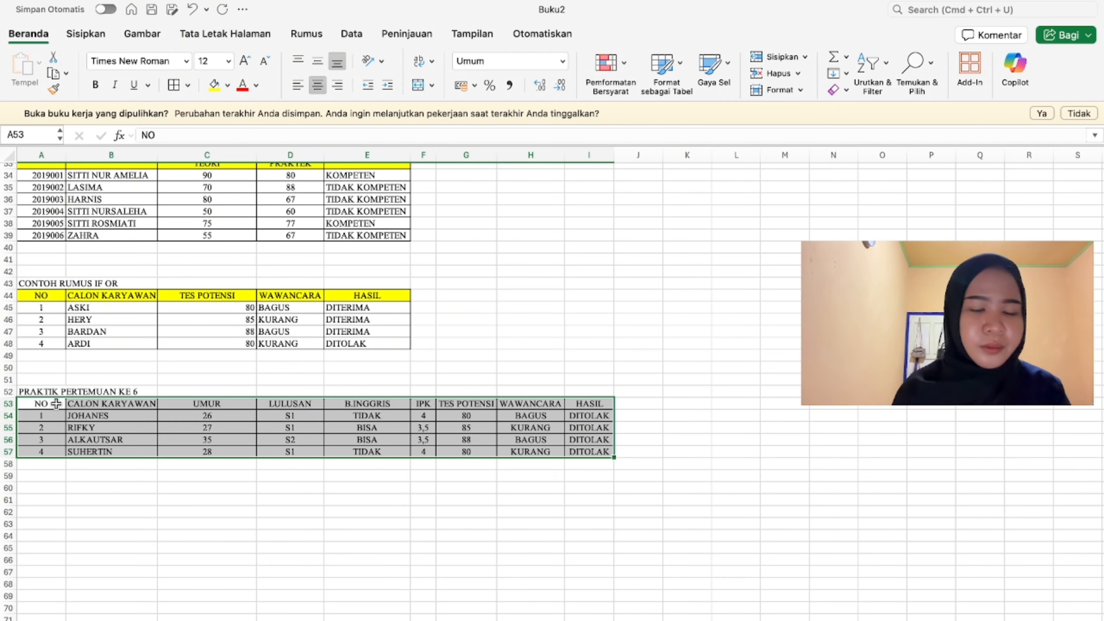
{"action": "left_click_drag", "start_coordinate": [57, 404], "coordinate": [581, 403]}
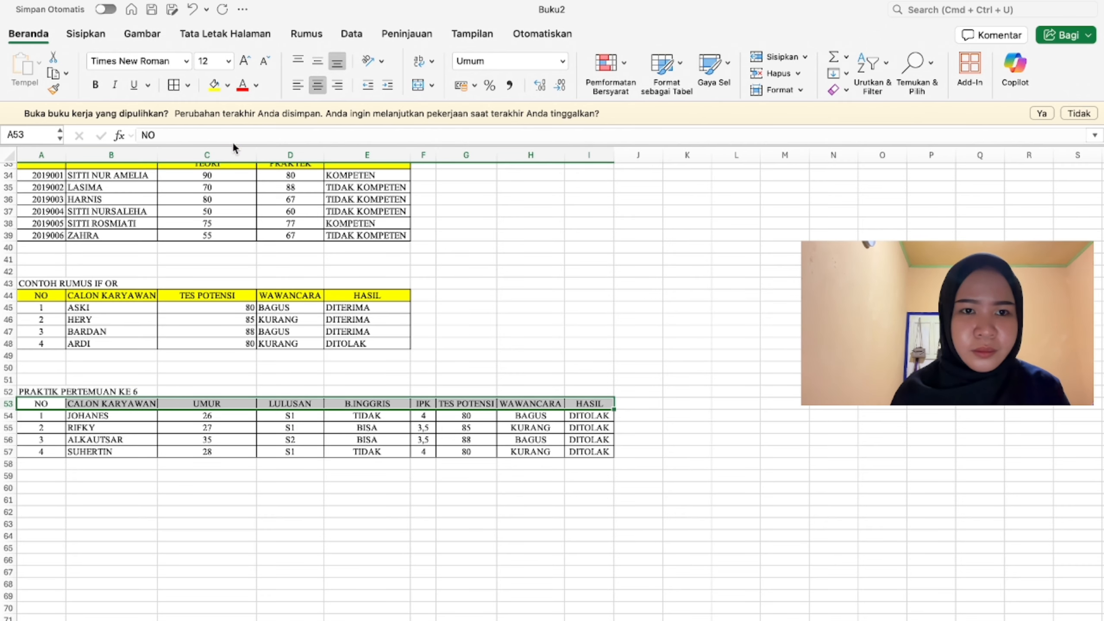
{"action": "left_click", "coordinate": [212, 86]}
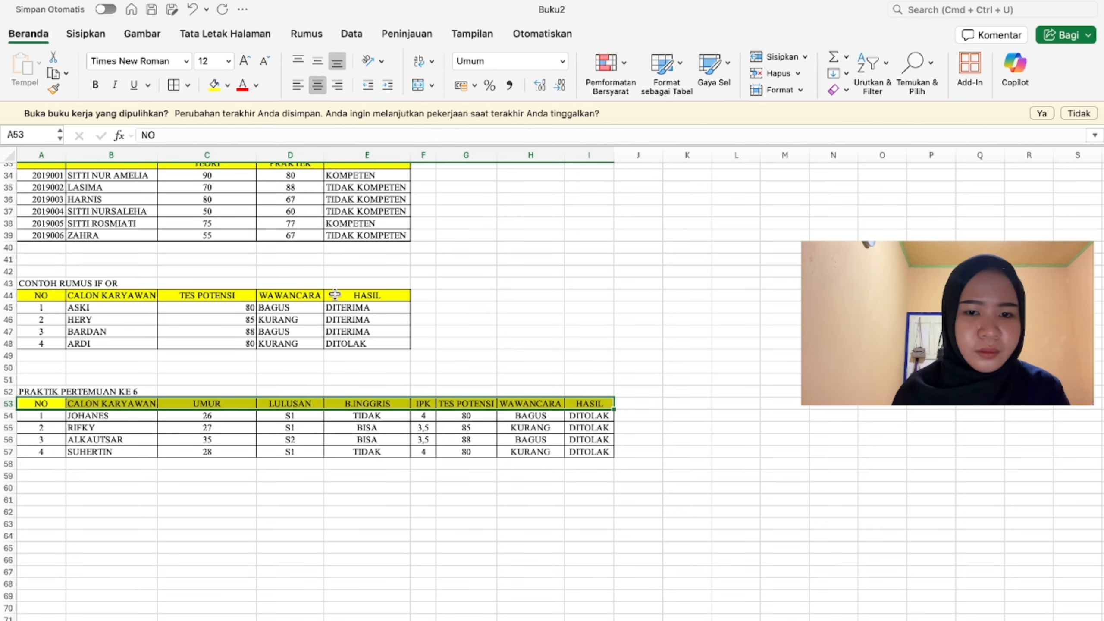
{"action": "left_click", "coordinate": [210, 521]}
Step: Check the copied formula in I55 and enter the heading TUGAS ASISTENSI in cell A61
{"action": "scroll", "coordinate": [205, 522], "scroll_direction": "down", "scroll_amount": 3}
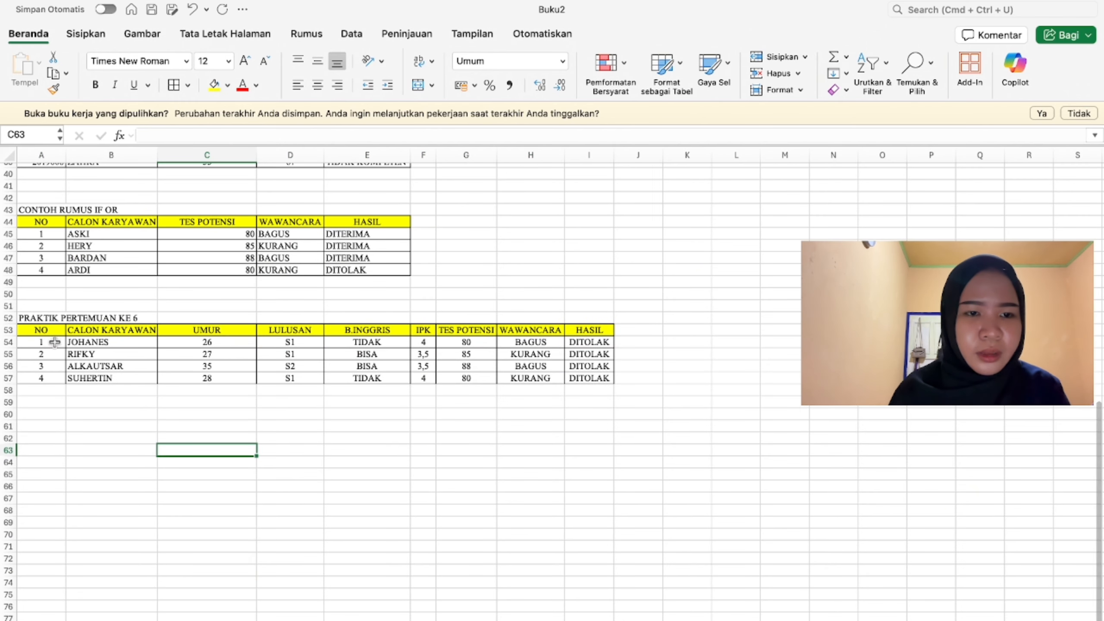
{"action": "left_click", "coordinate": [595, 353]}
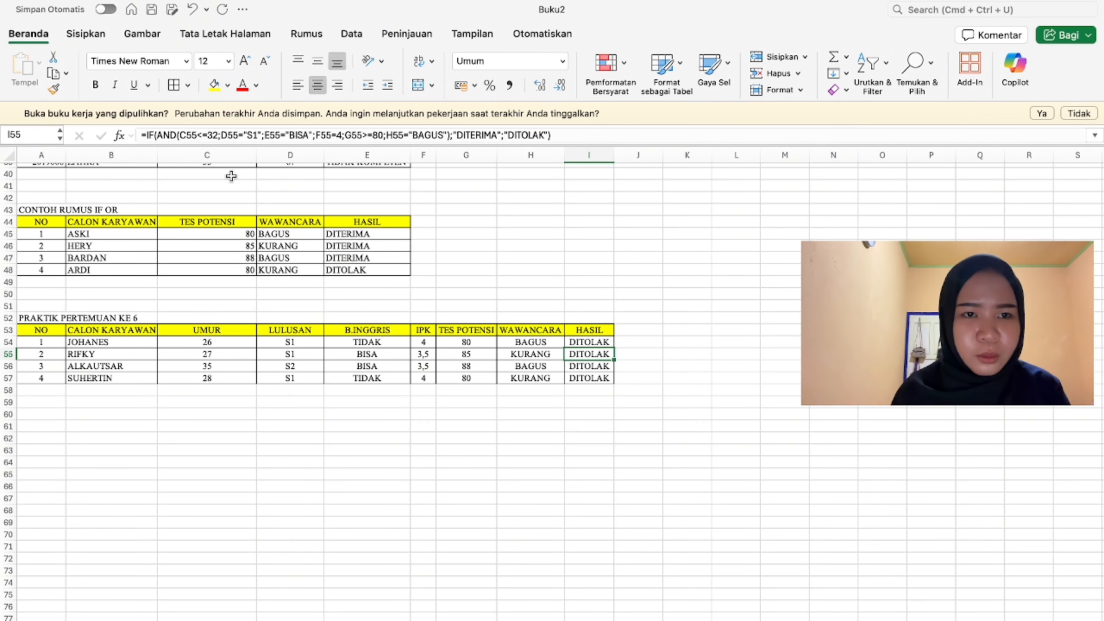
{"action": "left_click", "coordinate": [54, 426]}
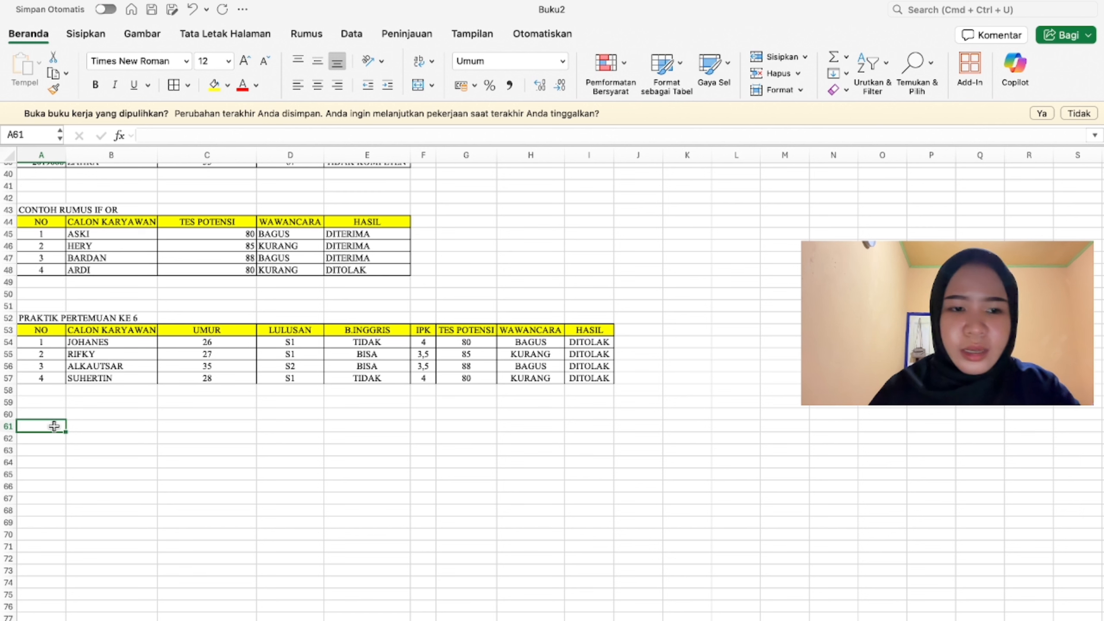
{"action": "type", "text": "TUGAS A"}
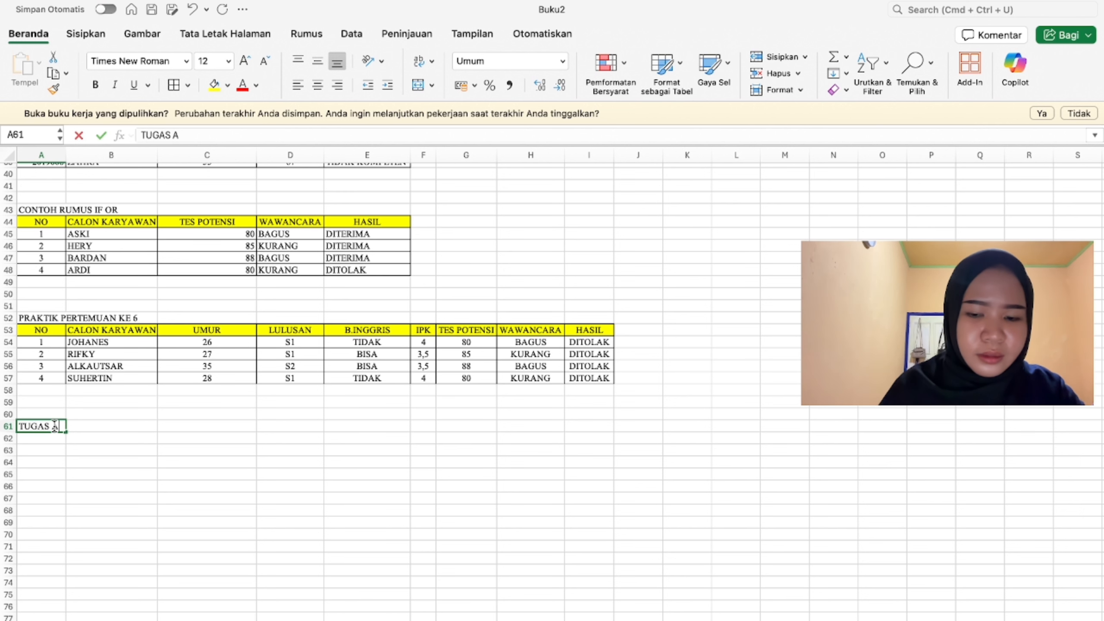
{"action": "type", "text": "SISTENSI"}
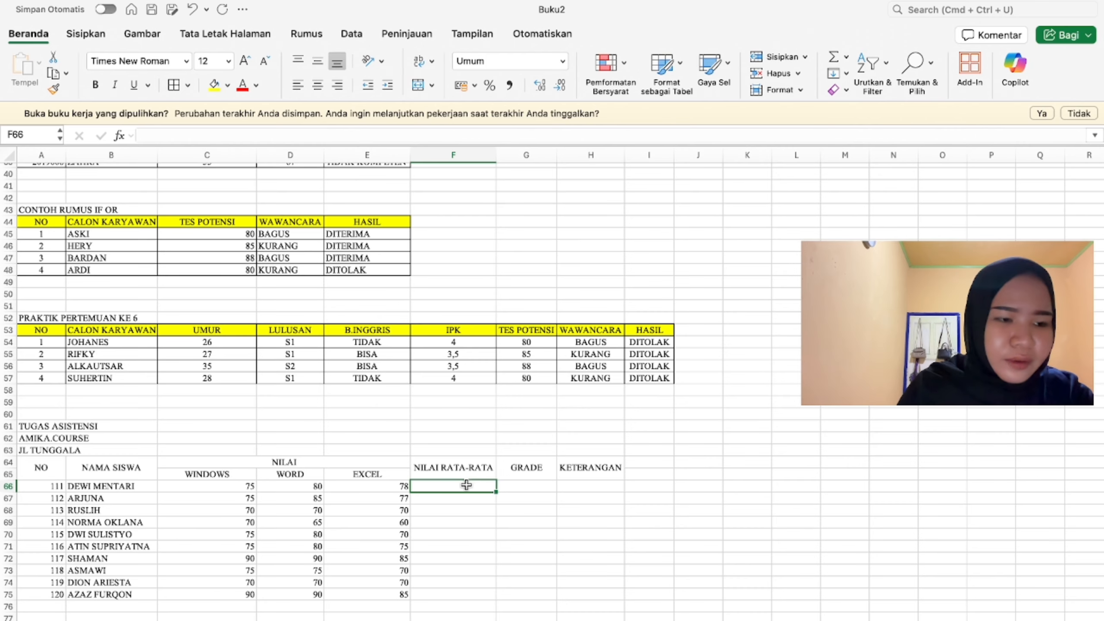
Step: Enter an AVERAGE formula over C66:E66 in cell F66 for the first student's average score
{"action": "type", "text": "=A"}
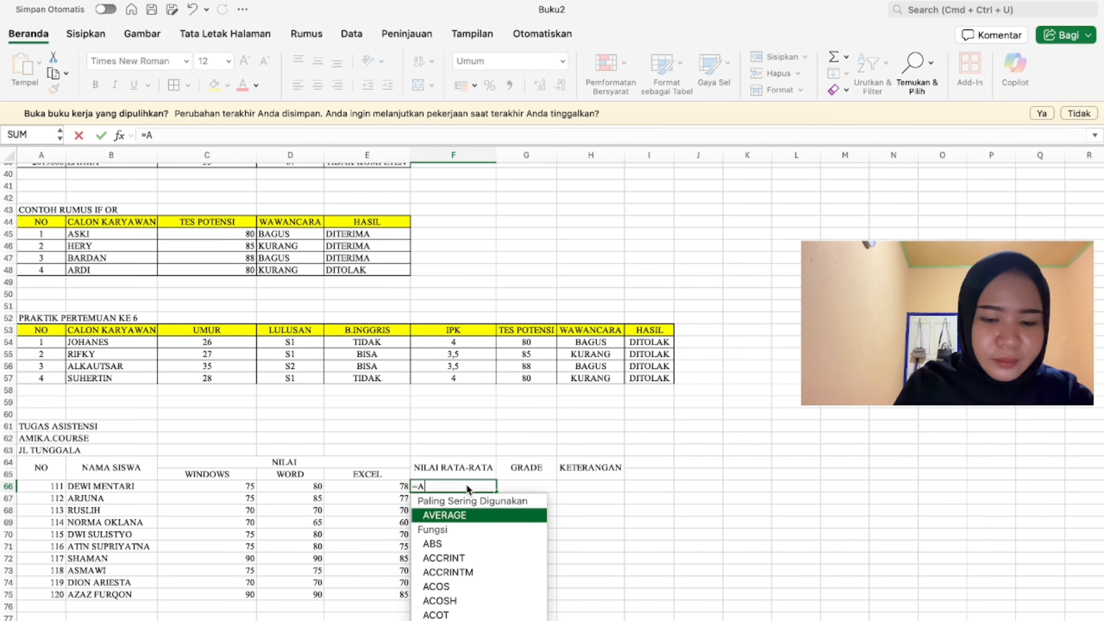
{"action": "type", "text": "VERAG"}
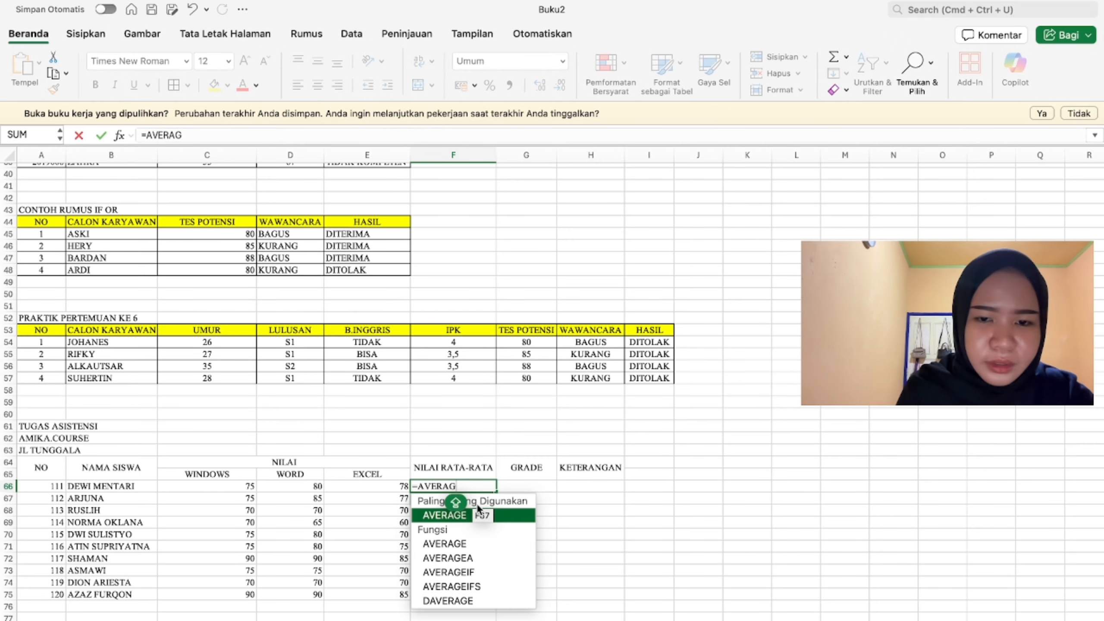
{"action": "double_click", "coordinate": [479, 516]}
{"action": "left_click_drag", "start_coordinate": [243, 486], "coordinate": [387, 490]}
{"action": "key", "text": "Return"}
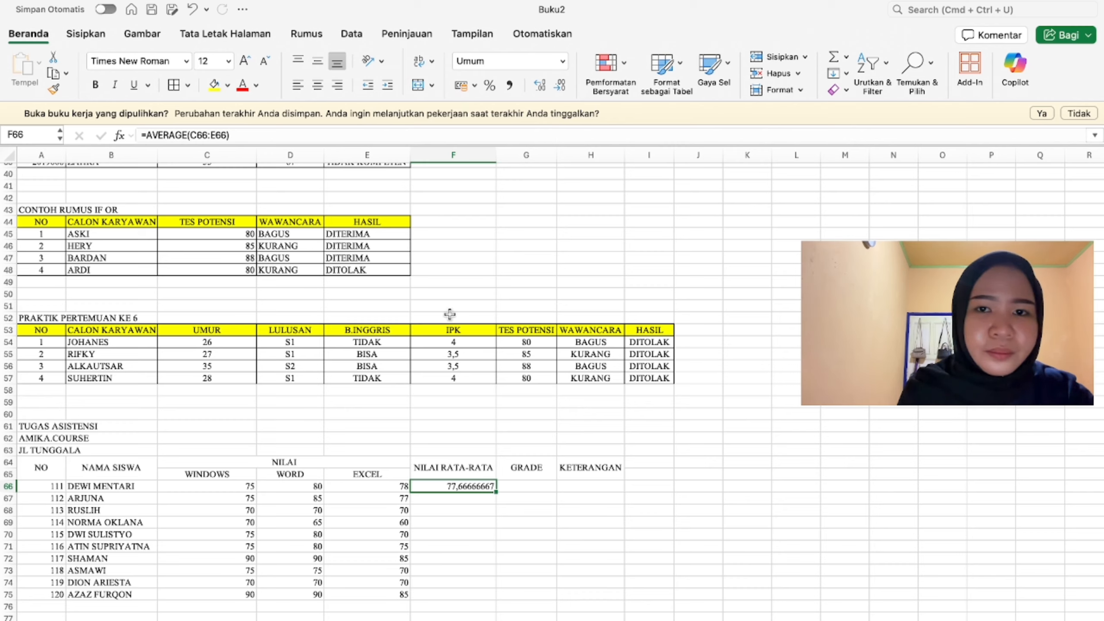
Step: Format F66 with the Angka number format and fill its average formula down to F75
{"action": "left_click", "coordinate": [563, 62]}
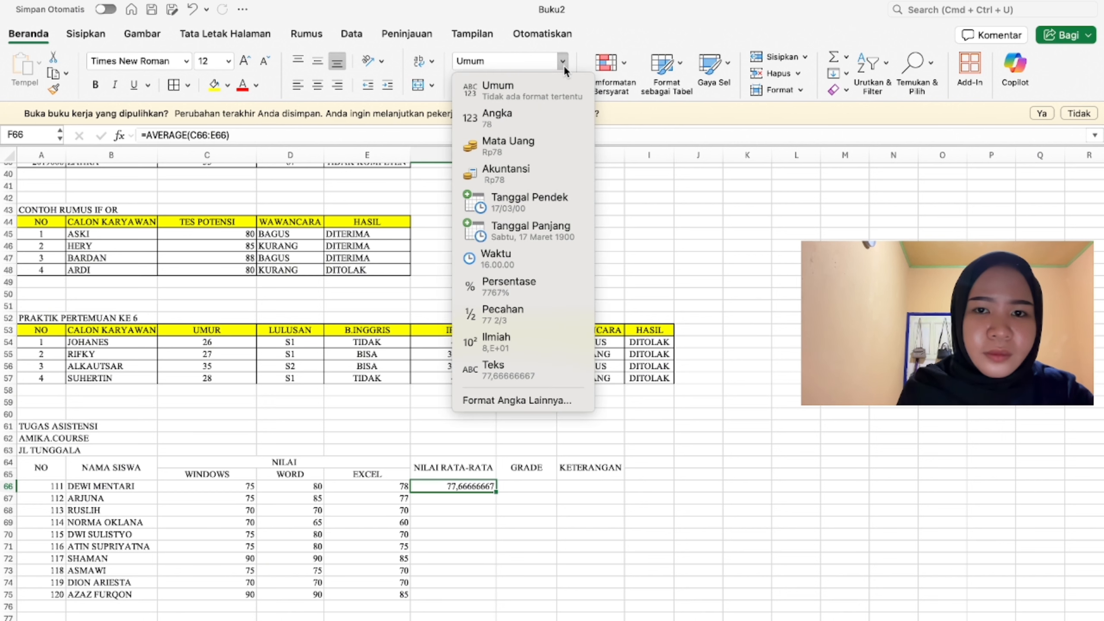
{"action": "left_click", "coordinate": [537, 115]}
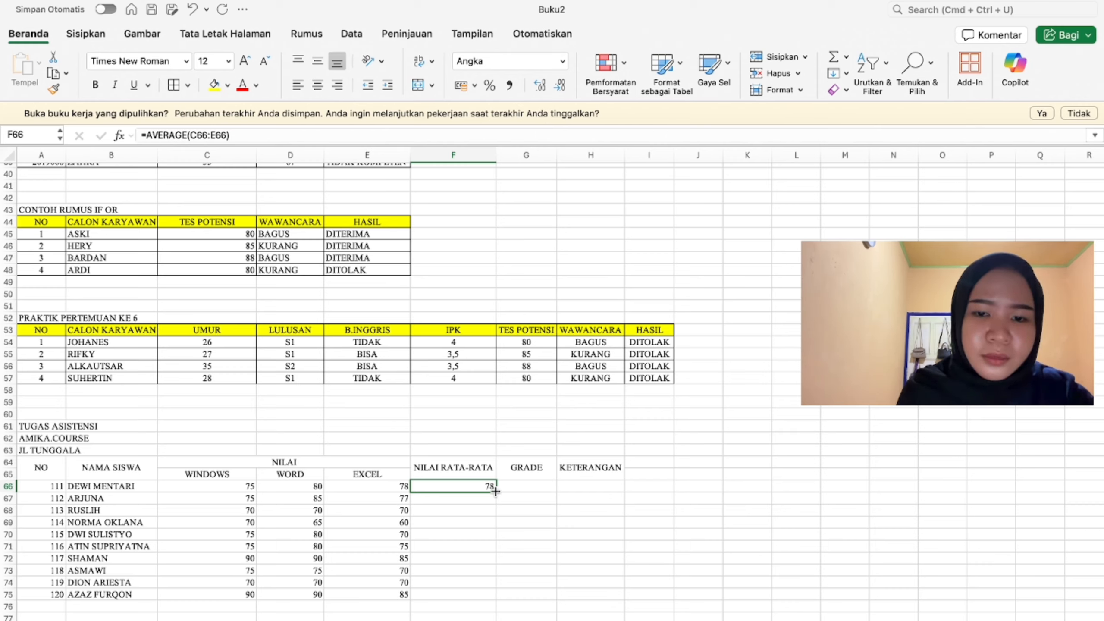
{"action": "left_click_drag", "start_coordinate": [496, 494], "coordinate": [487, 600]}
Step: Start an IF formula in G66 that tests F66>=80 and returns "A" when true
{"action": "left_click", "coordinate": [535, 486]}
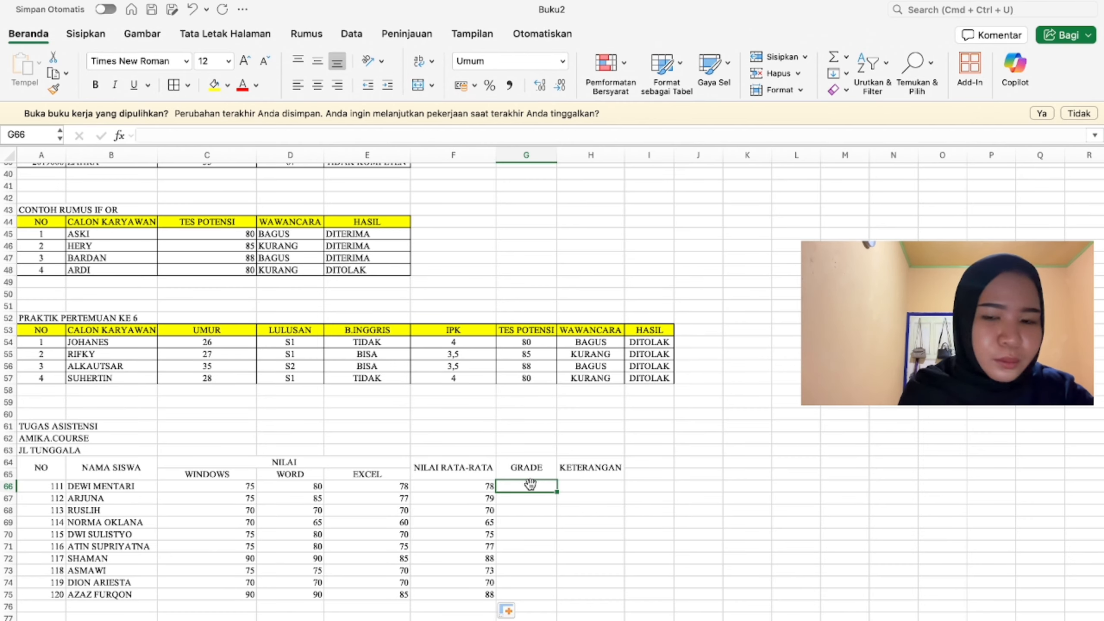
{"action": "type", "text": "="}
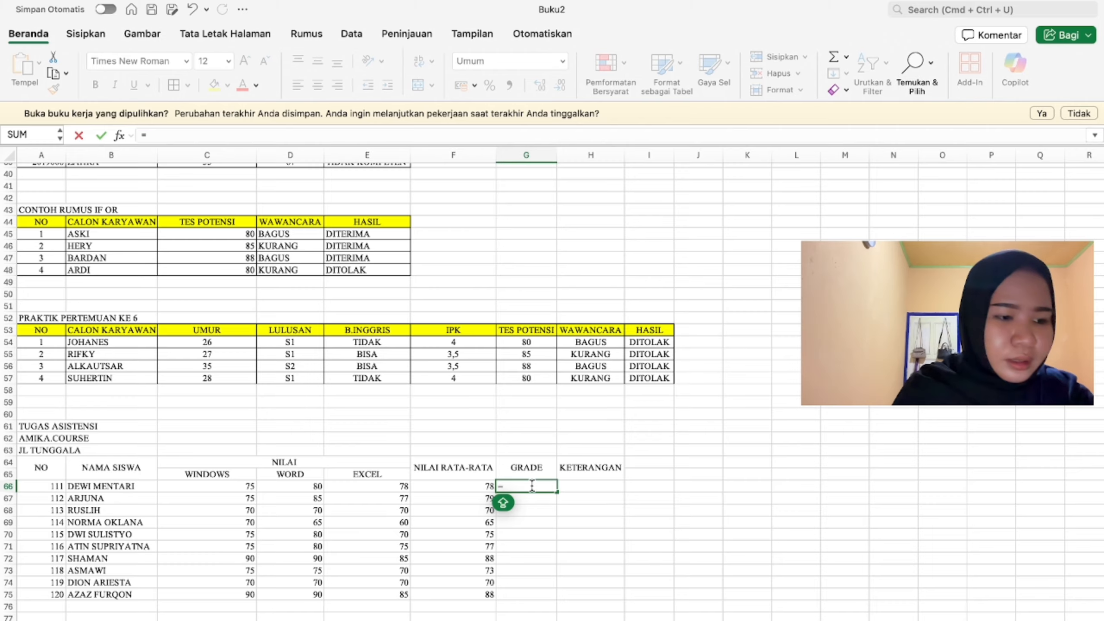
{"action": "type", "text": "IF"}
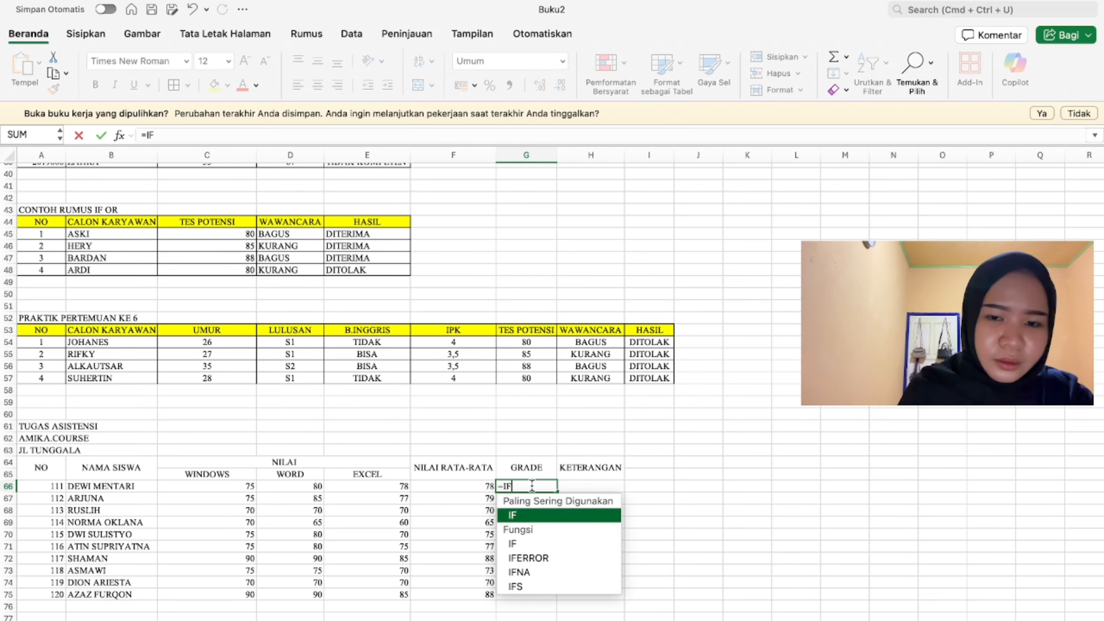
{"action": "left_click", "coordinate": [574, 517]}
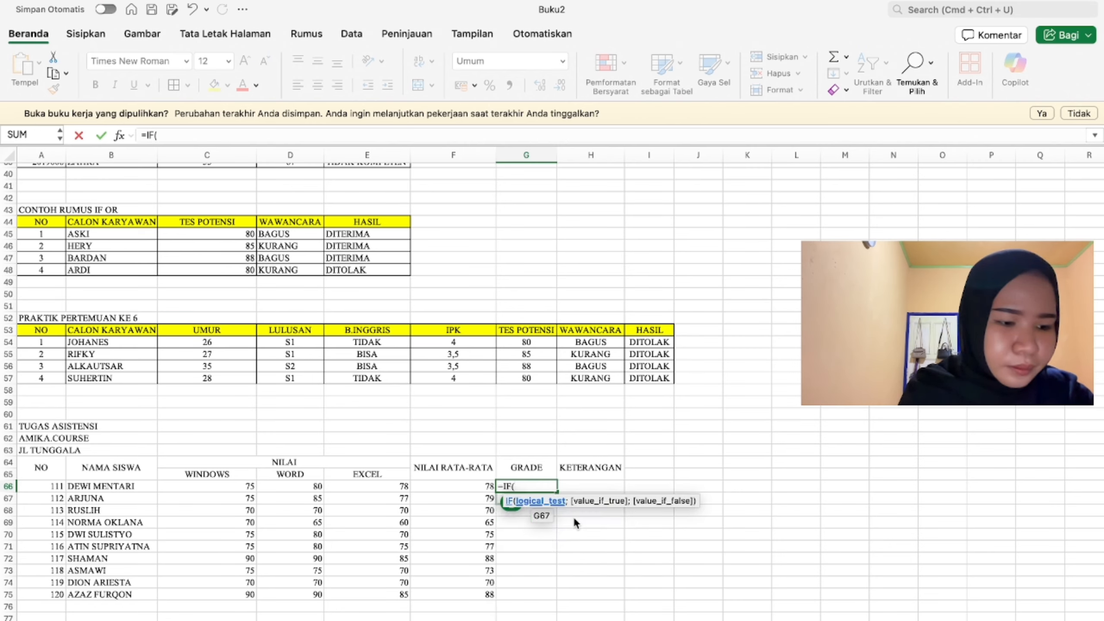
{"action": "left_click", "coordinate": [481, 489]}
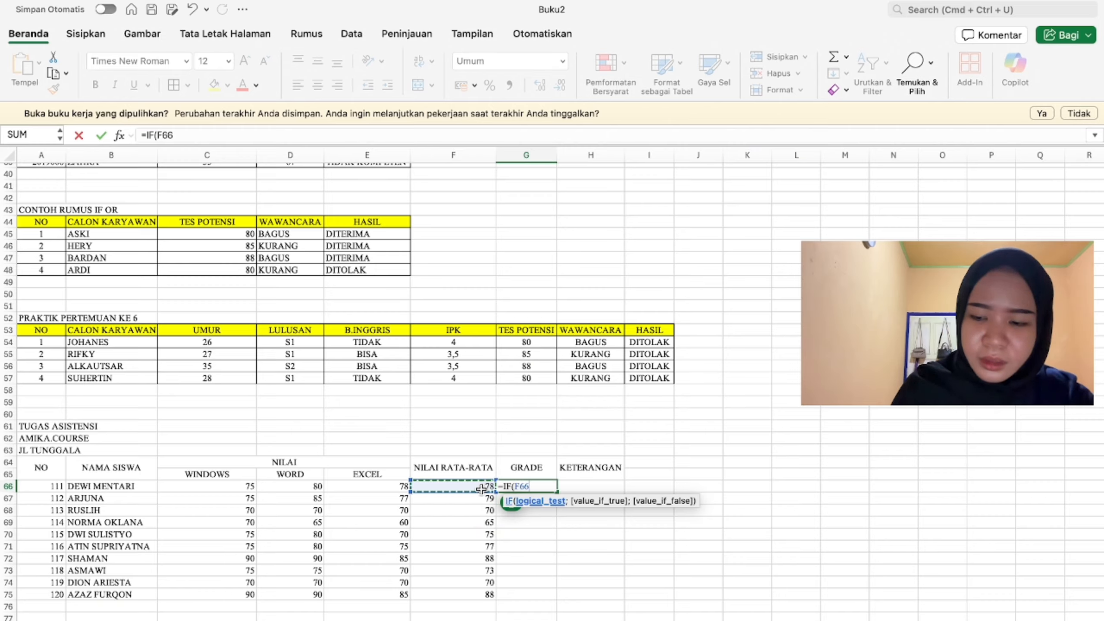
{"action": "type", "text": ">="}
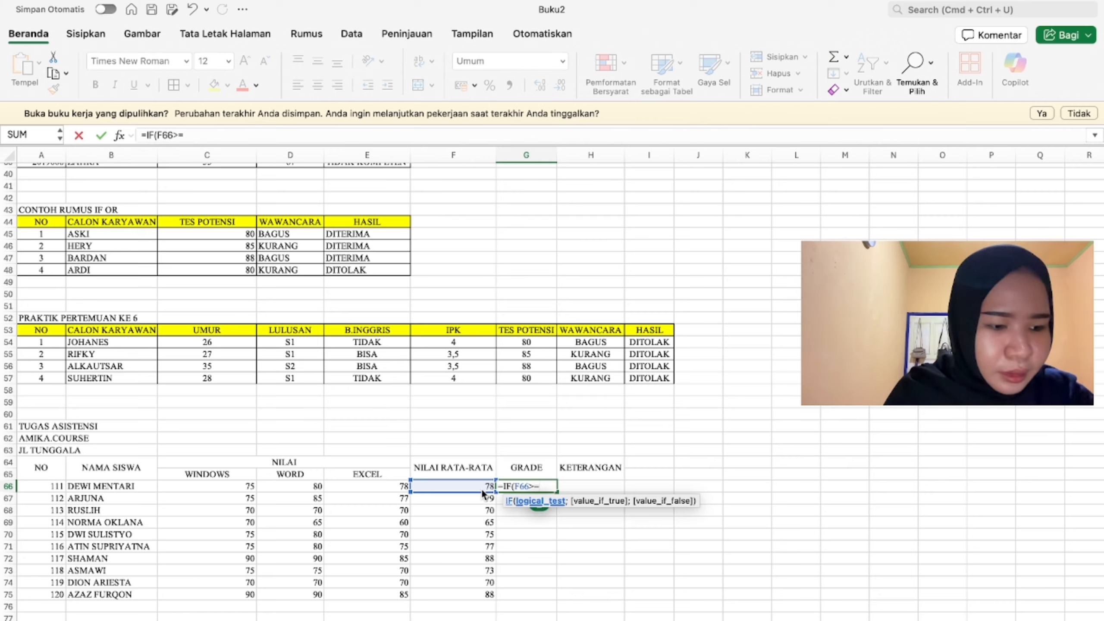
{"action": "type", "text": "80"}
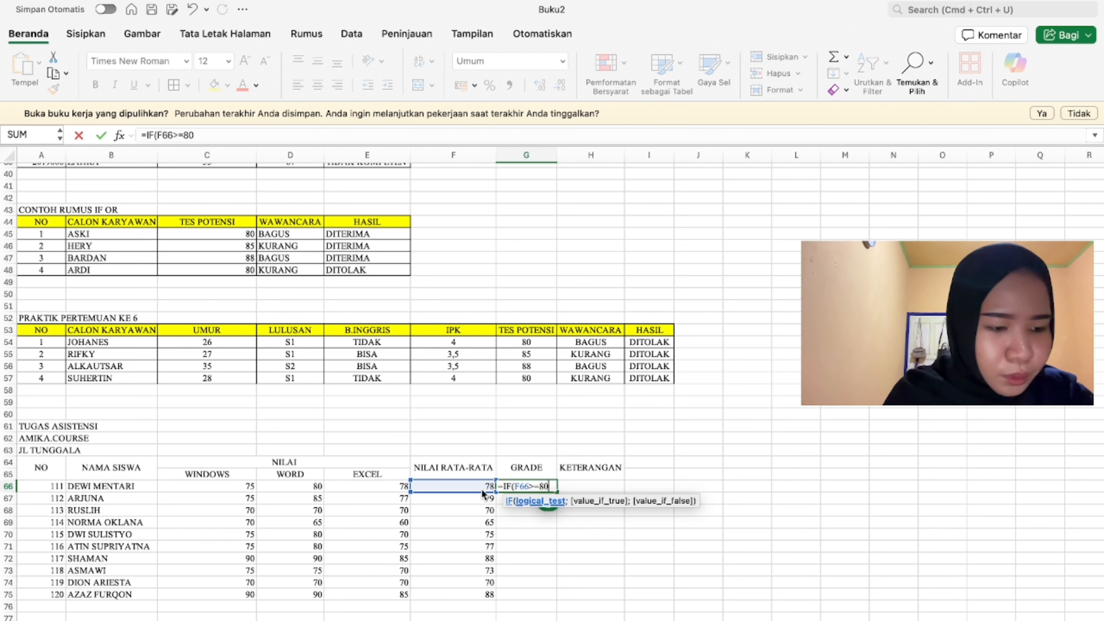
{"action": "type", "text": ";\"A"}
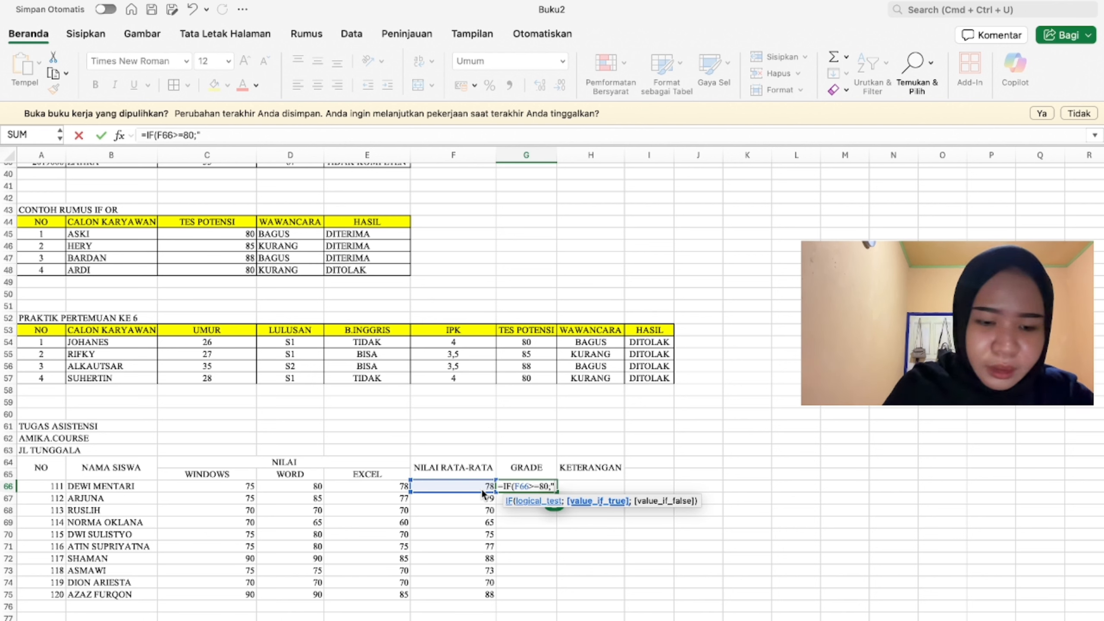
{"action": "type", "text": "\""}
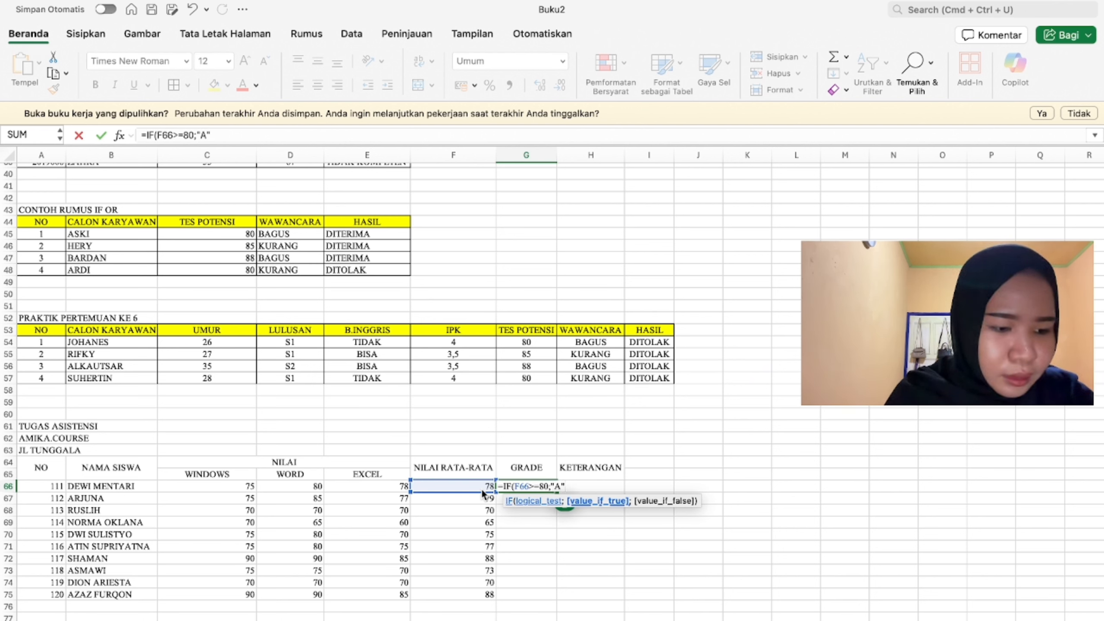
Step: Nest a second IF as the false result in G66, testing F66>=70 and returning "B" when true
{"action": "type", "text": ";"}
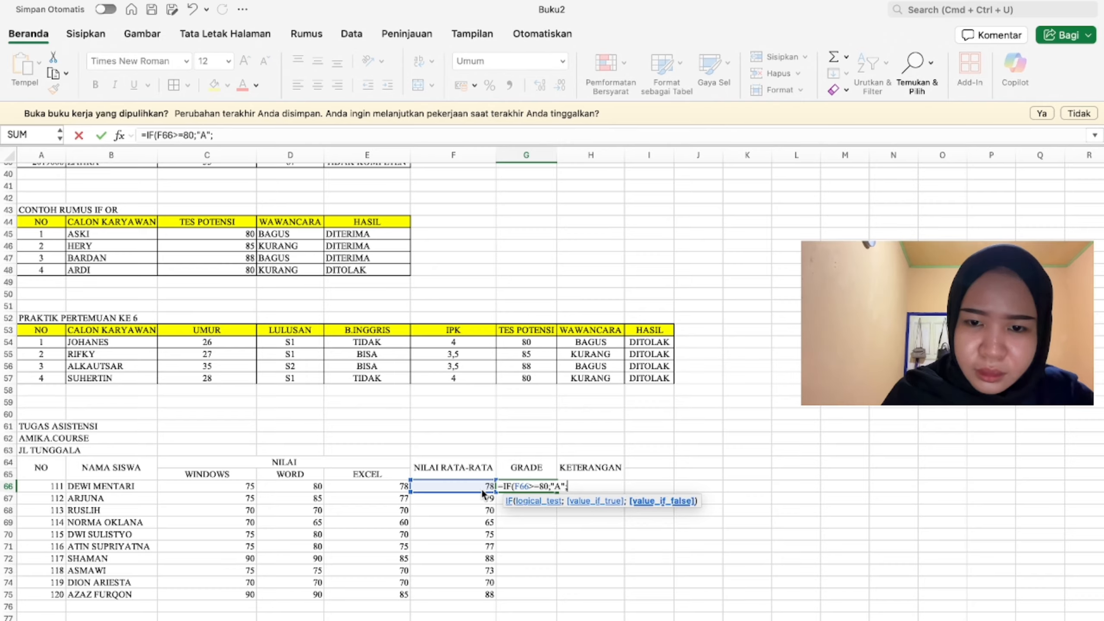
{"action": "type", "text": "IF"}
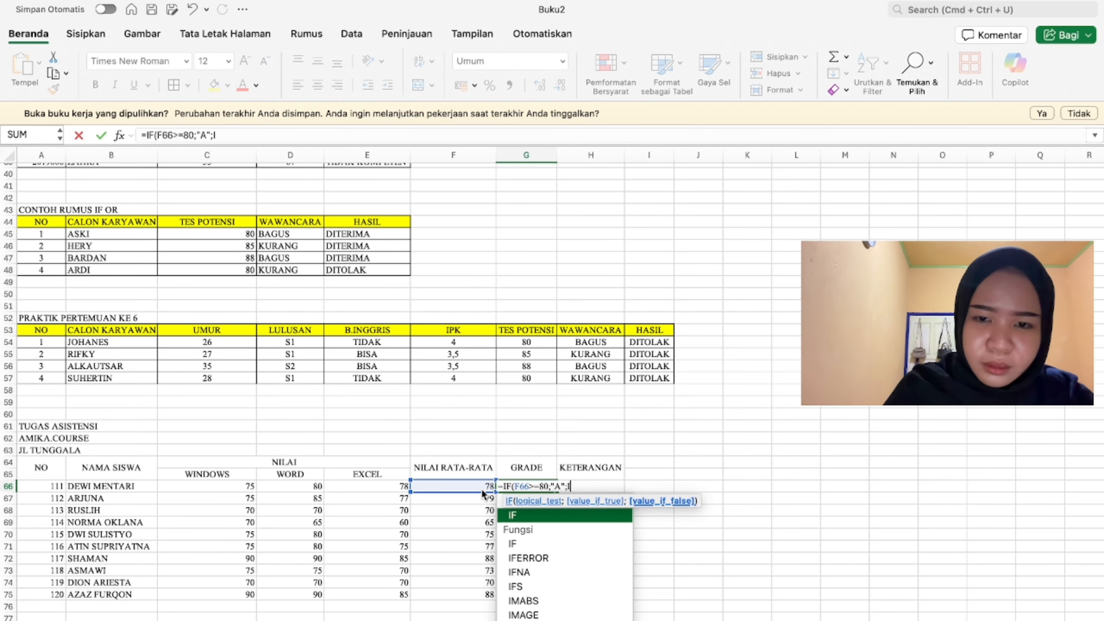
{"action": "double_click", "coordinate": [545, 513]}
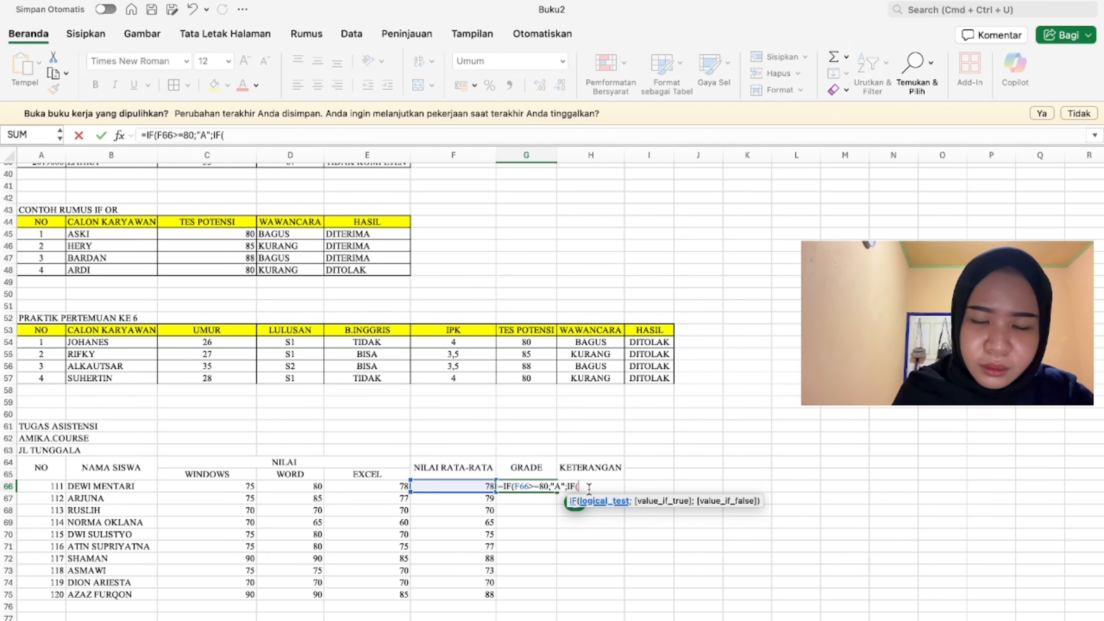
{"action": "left_click", "coordinate": [477, 489]}
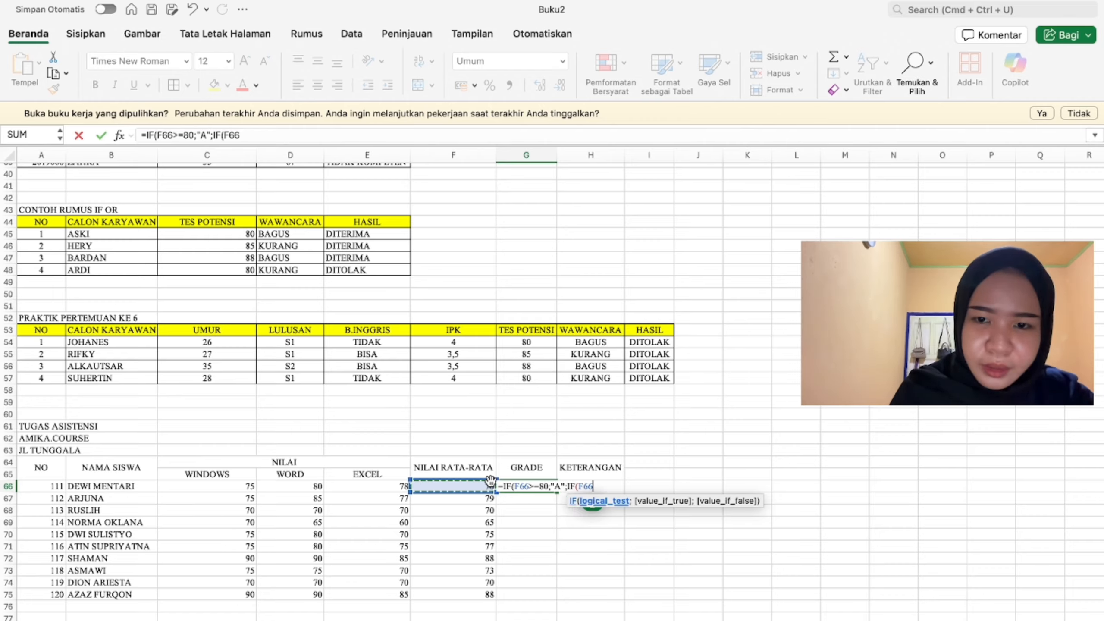
{"action": "type", "text": ">="}
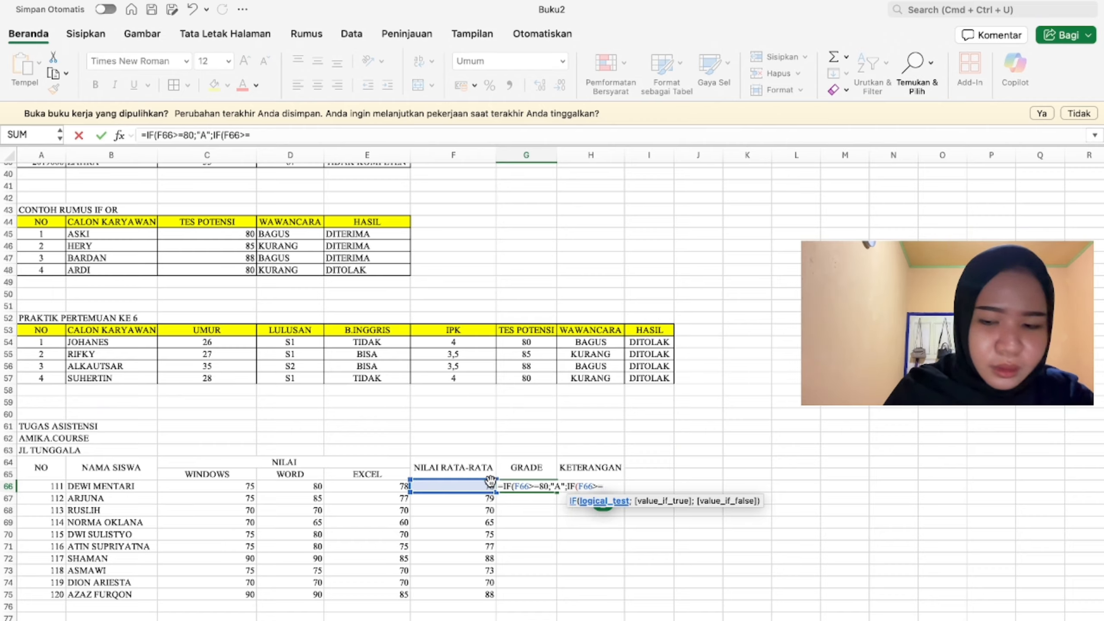
{"action": "type", "text": "70"}
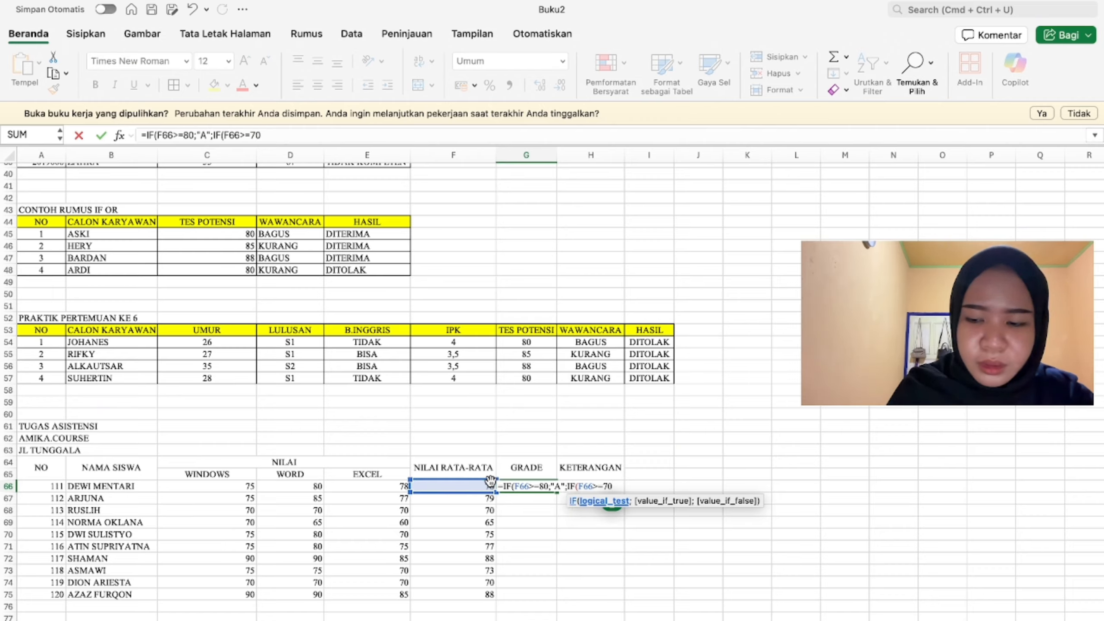
{"action": "type", "text": ";"}
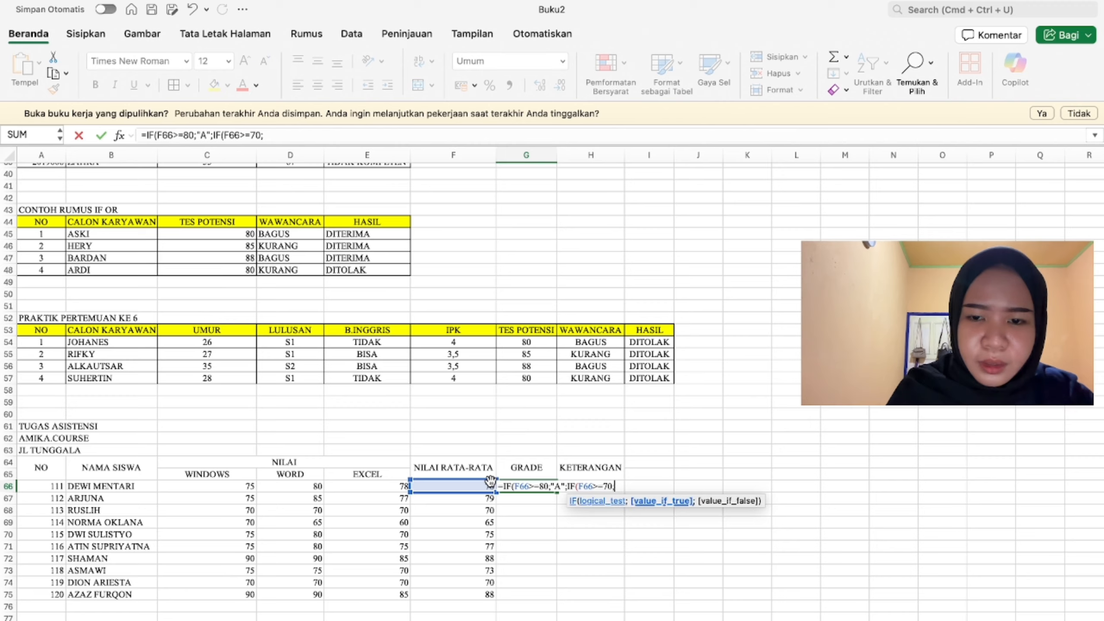
{"action": "type", "text": "\""}
{"action": "type", "text": "B"}
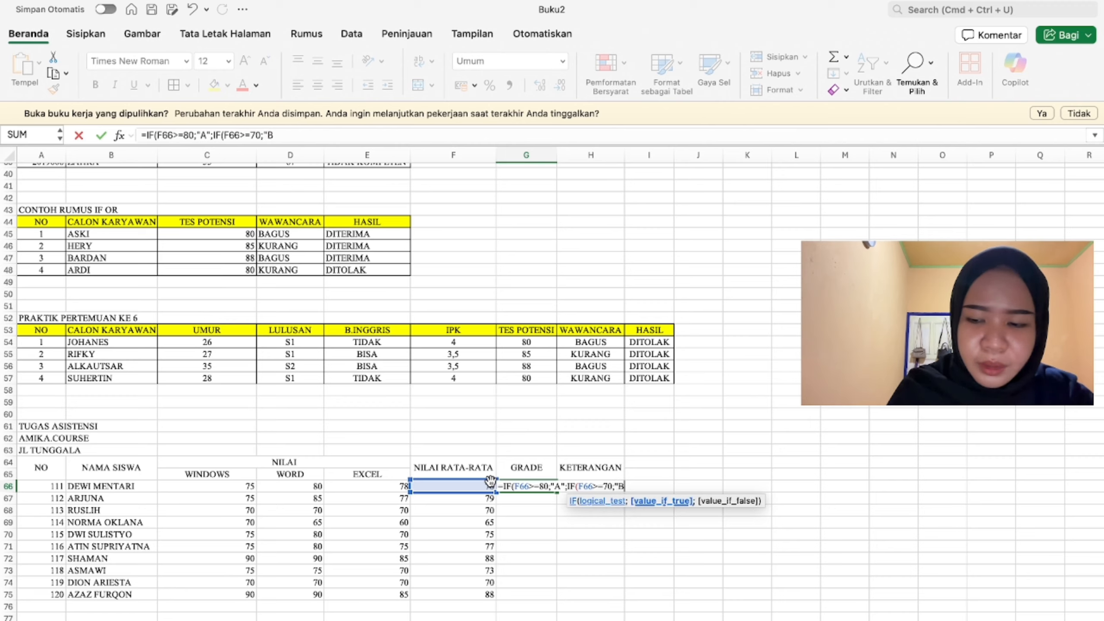
{"action": "type", "text": "\";"}
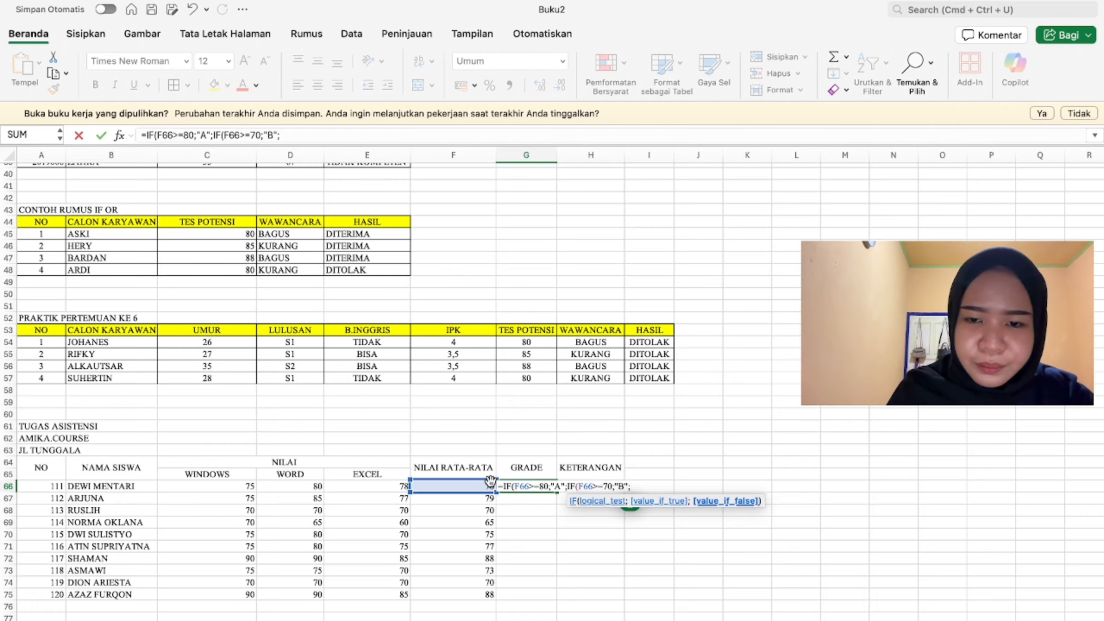
Step: Nest a third IF in the G66 formula that tests F66>=60 and returns "C" when true
{"action": "type", "text": "IF"}
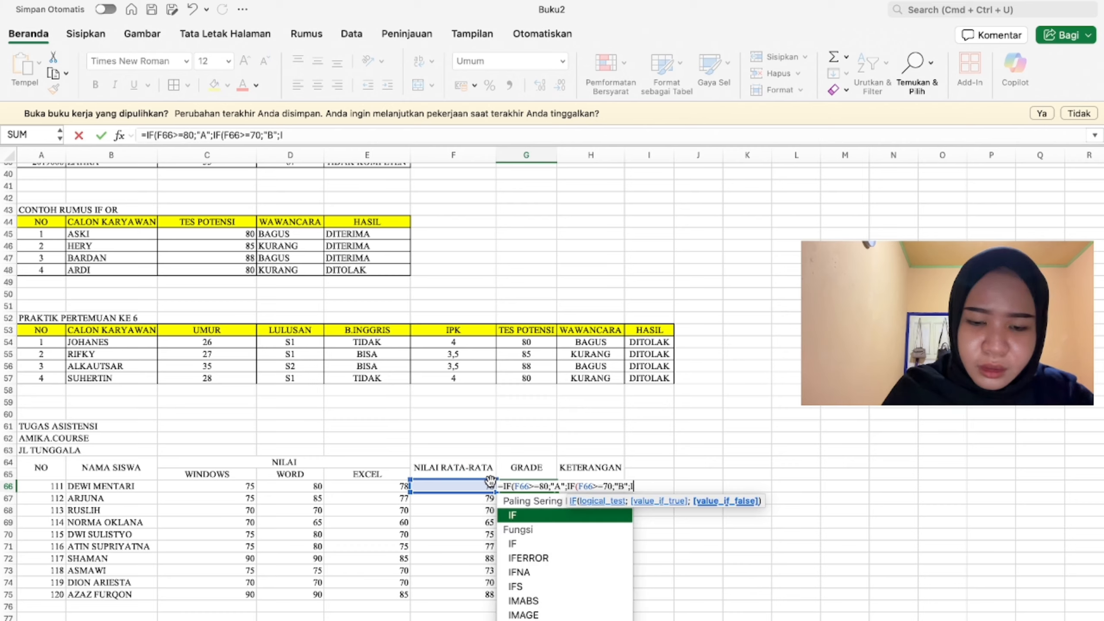
{"action": "double_click", "coordinate": [543, 515]}
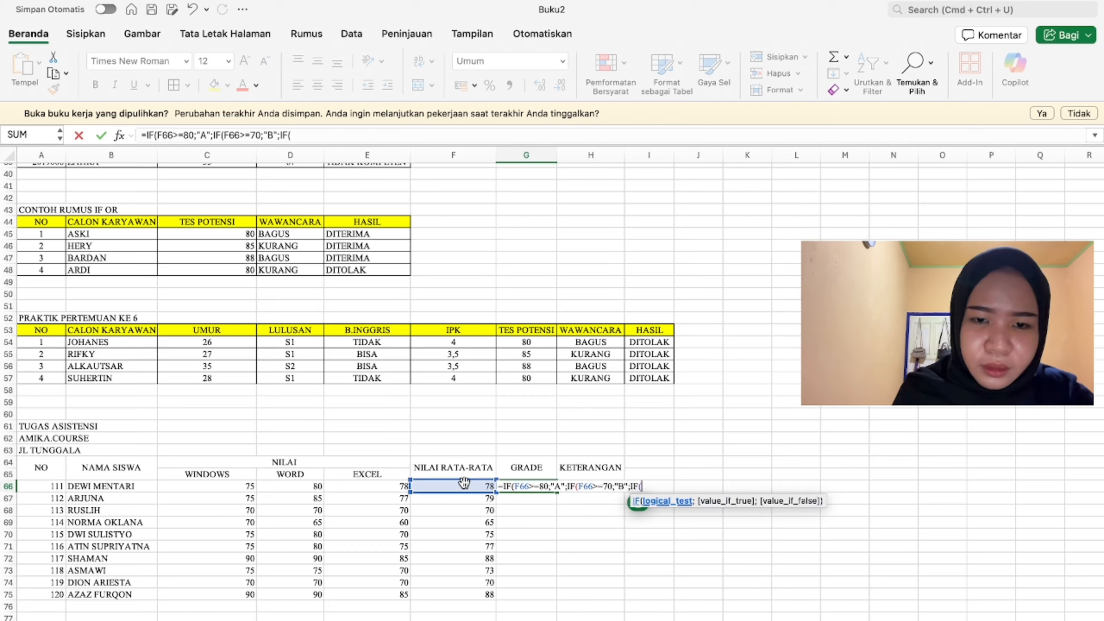
{"action": "left_click", "coordinate": [471, 484]}
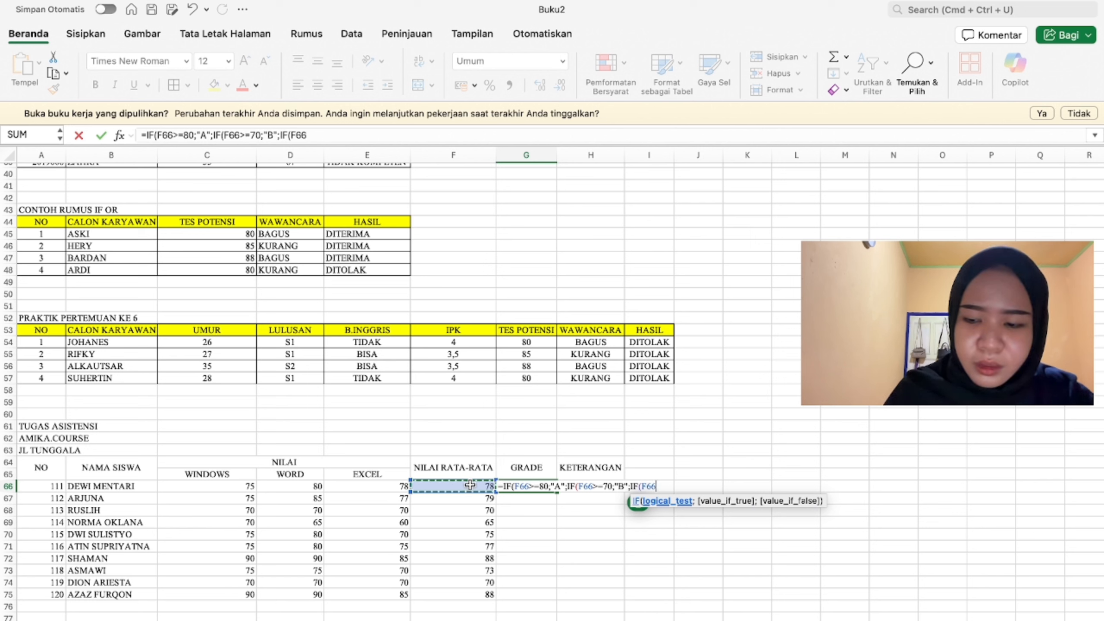
{"action": "type", "text": ";"}
{"action": "key", "text": "BackSpace"}
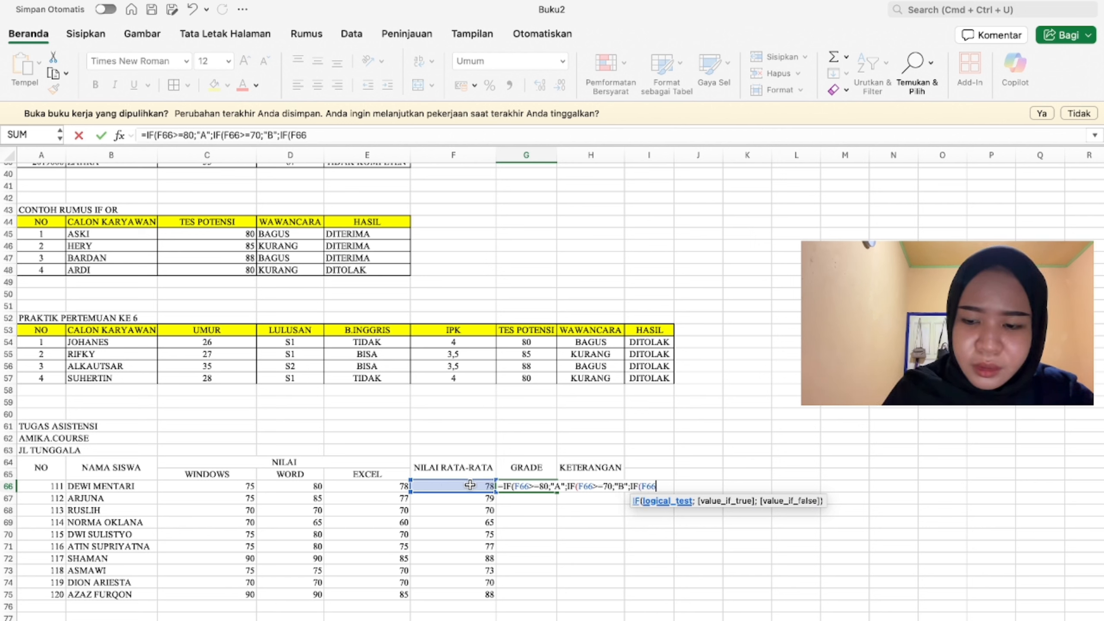
{"action": "type", "text": ">="}
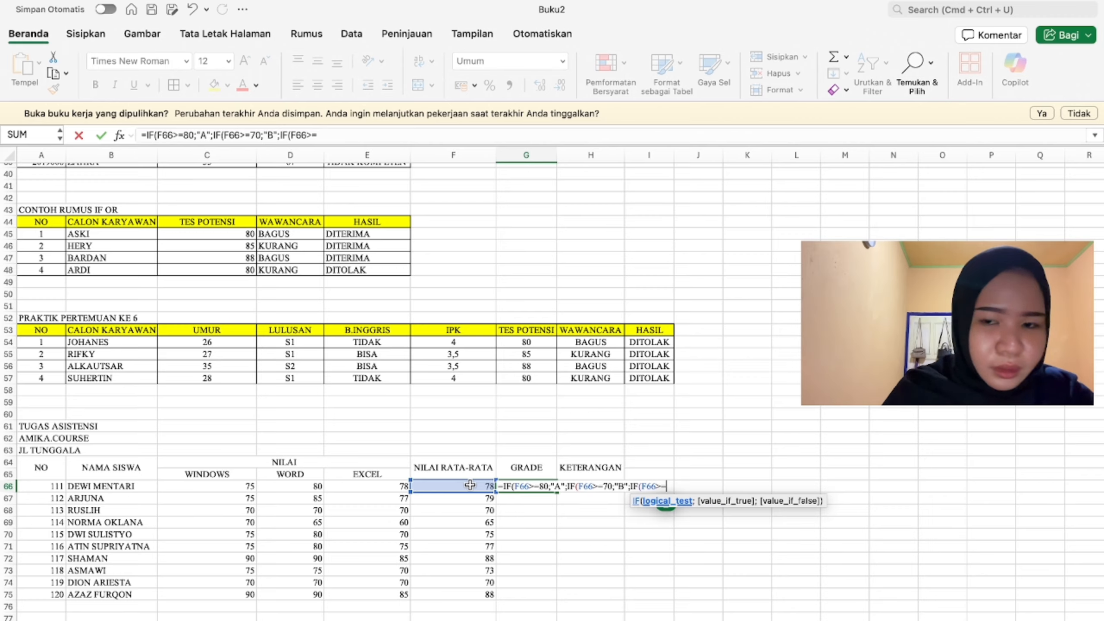
{"action": "type", "text": "60"}
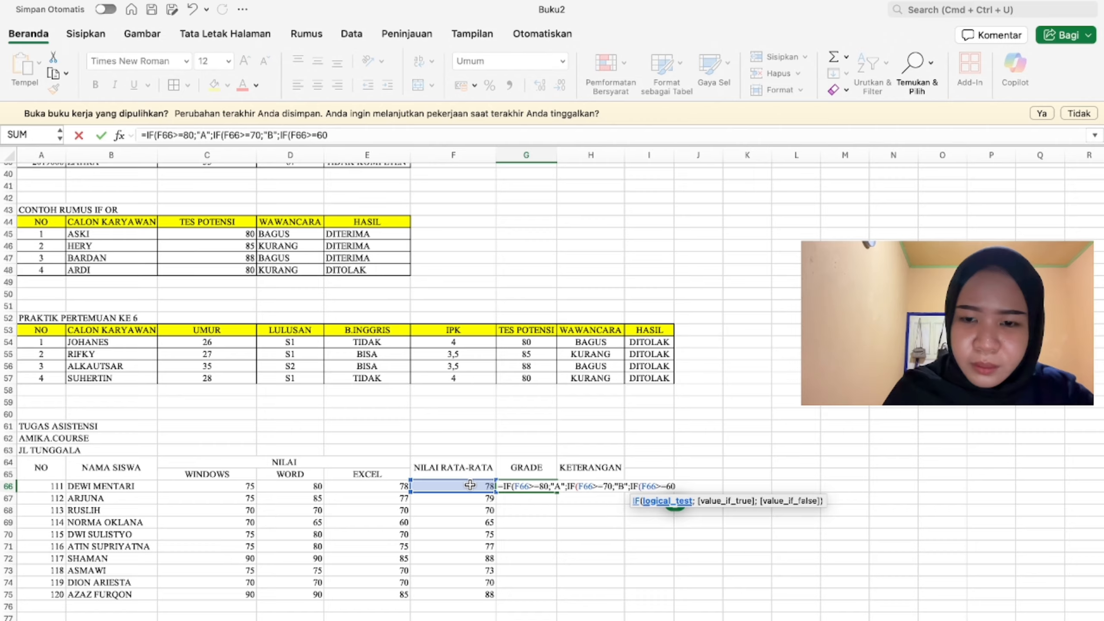
{"action": "type", "text": ";\"C"}
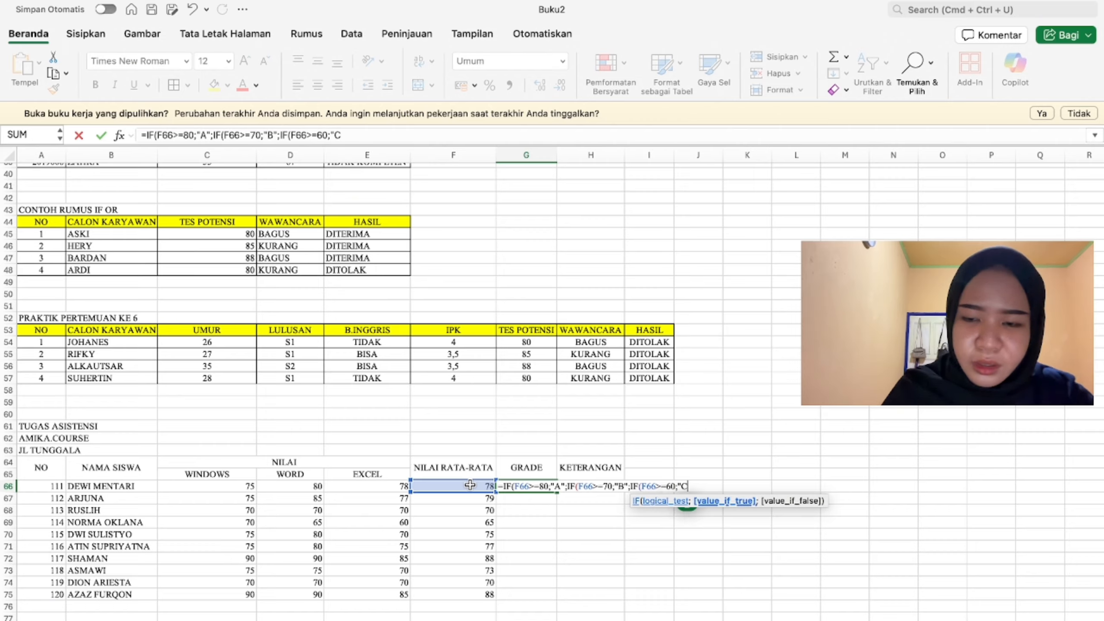
{"action": "type", "text": "\""}
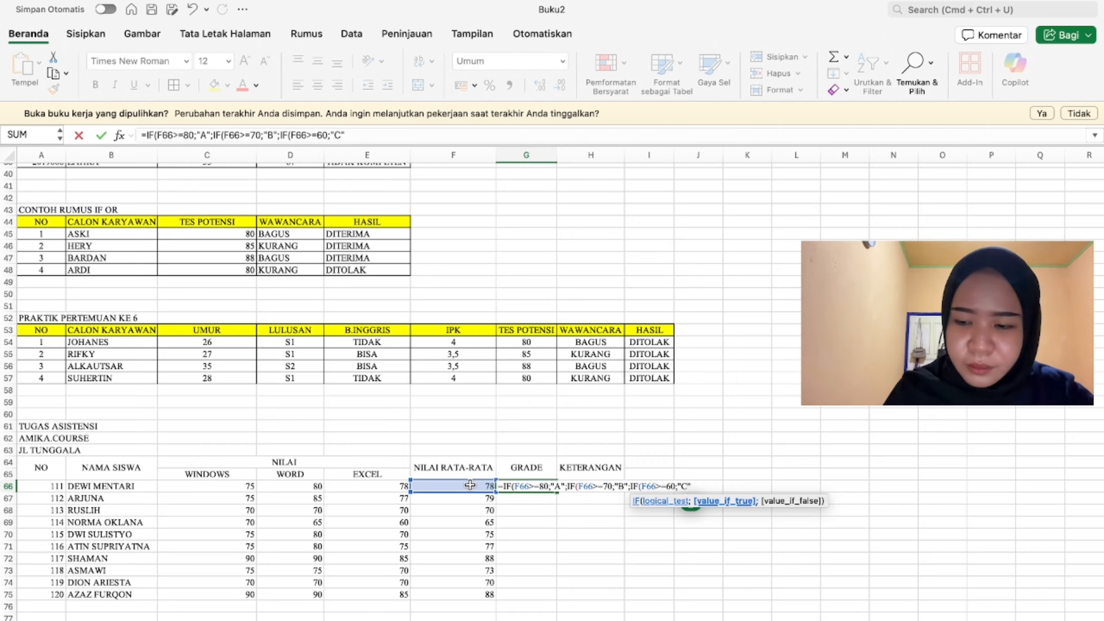
Step: Set "D" as the final false result in G66, close all three nested IFs and enter the formula
{"action": "type", "text": ";"}
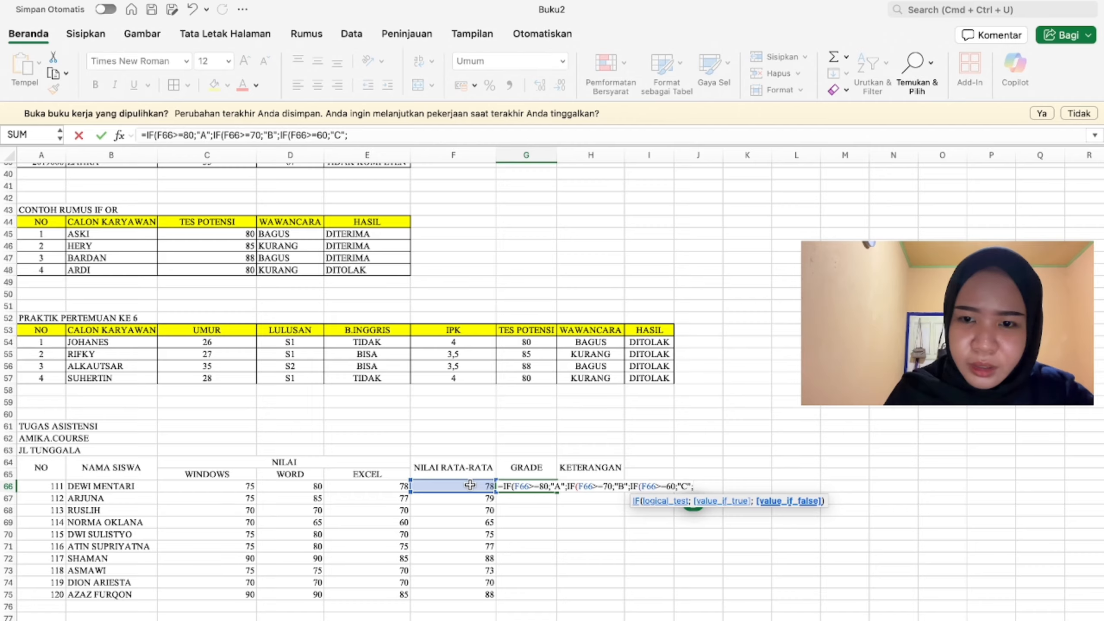
{"action": "type", "text": "\"D"}
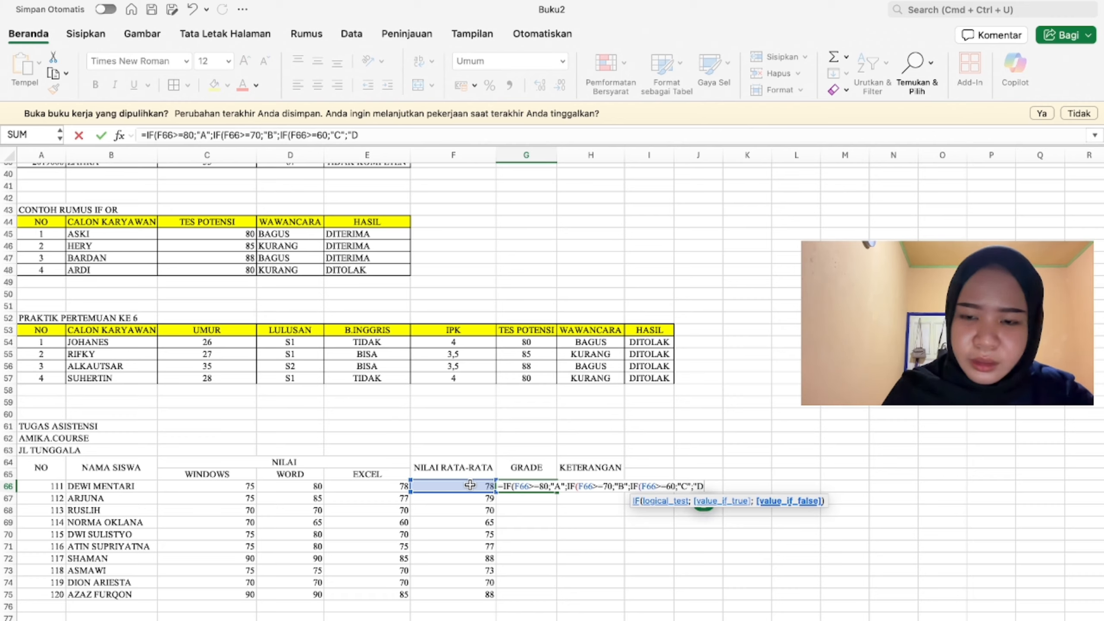
{"action": "type", "text": "\""}
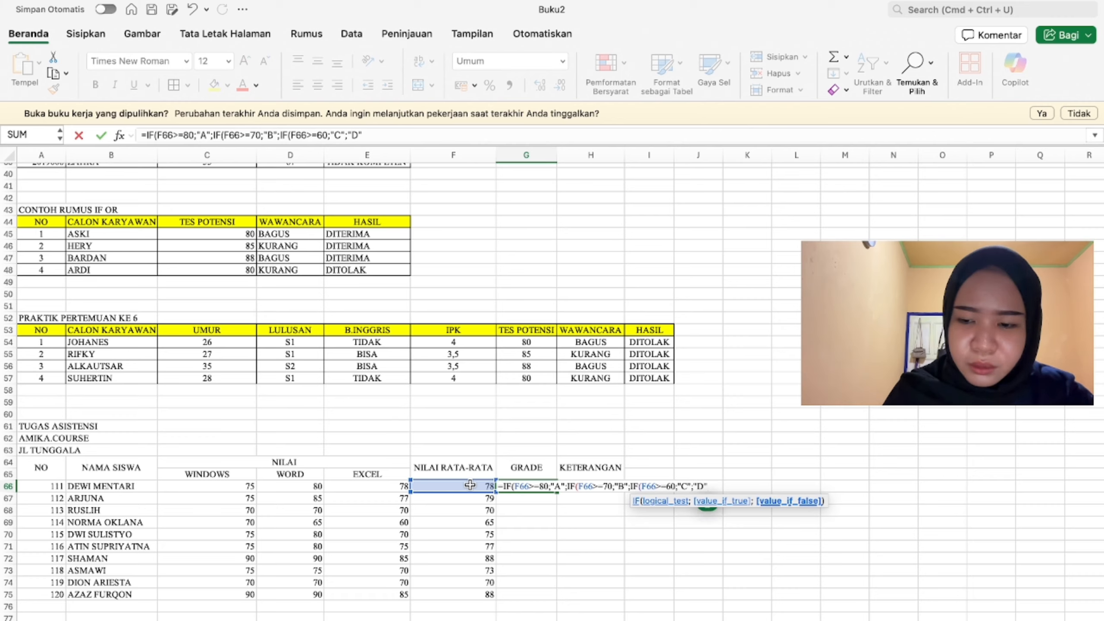
{"action": "type", "text": ")))"}
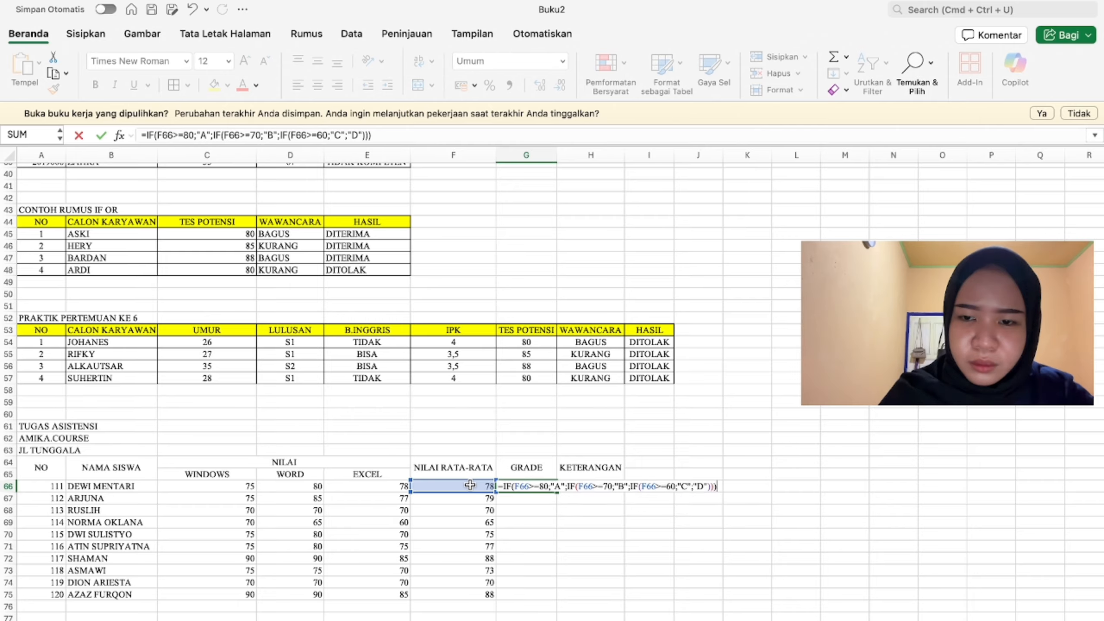
{"action": "key", "text": "Return"}
Step: Fill the grade formula from G66 down to G75 for all students
{"action": "left_click", "coordinate": [547, 489]}
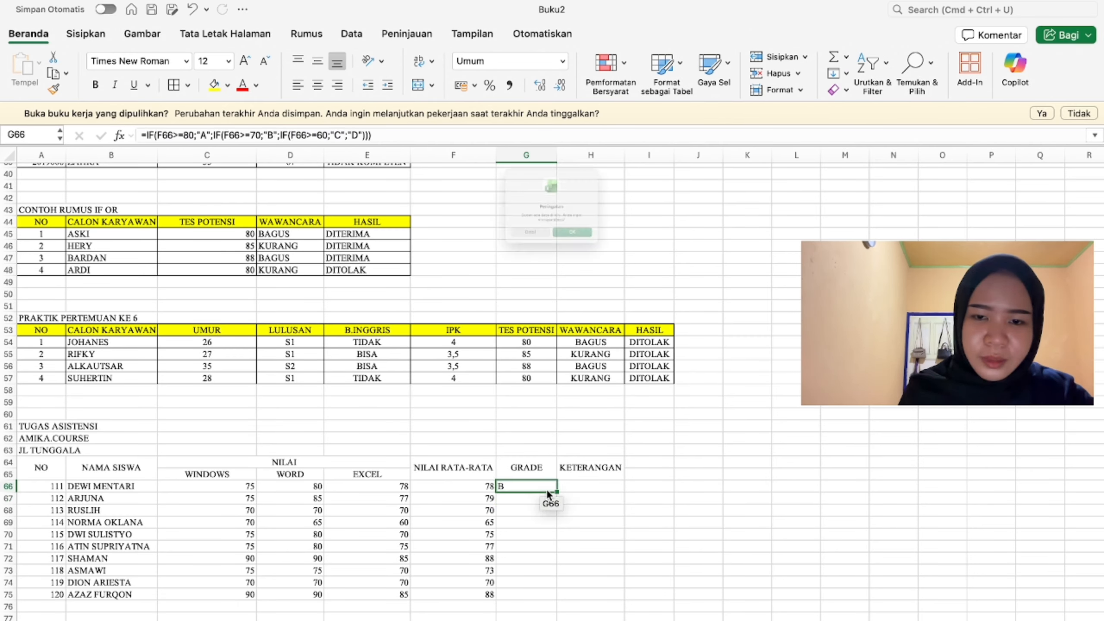
{"action": "left_click", "coordinate": [517, 260]}
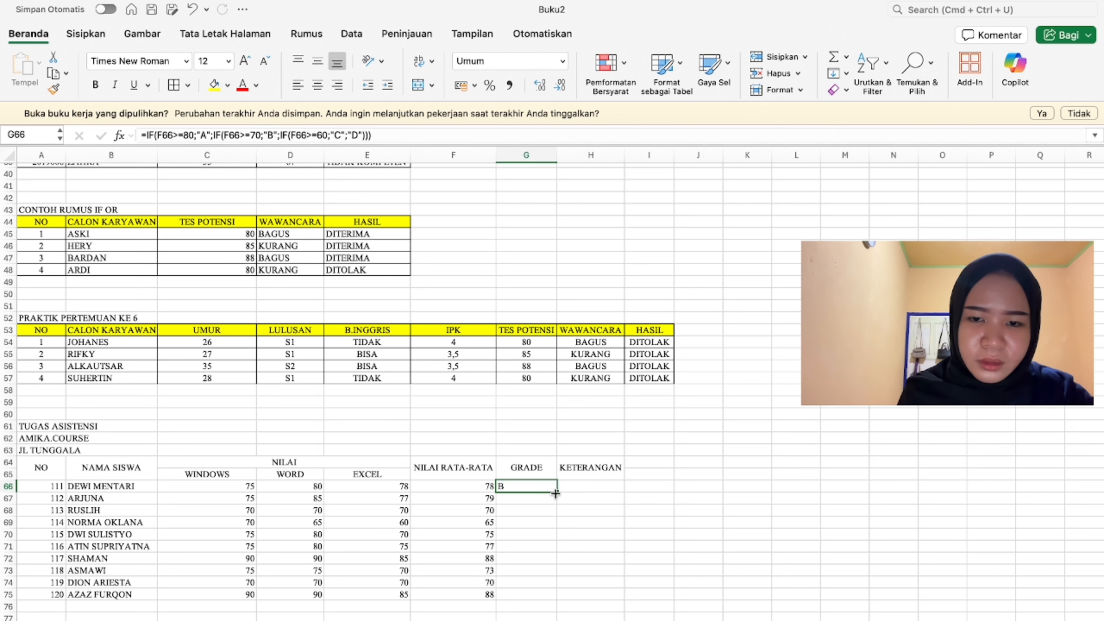
{"action": "left_click_drag", "start_coordinate": [555, 493], "coordinate": [557, 600]}
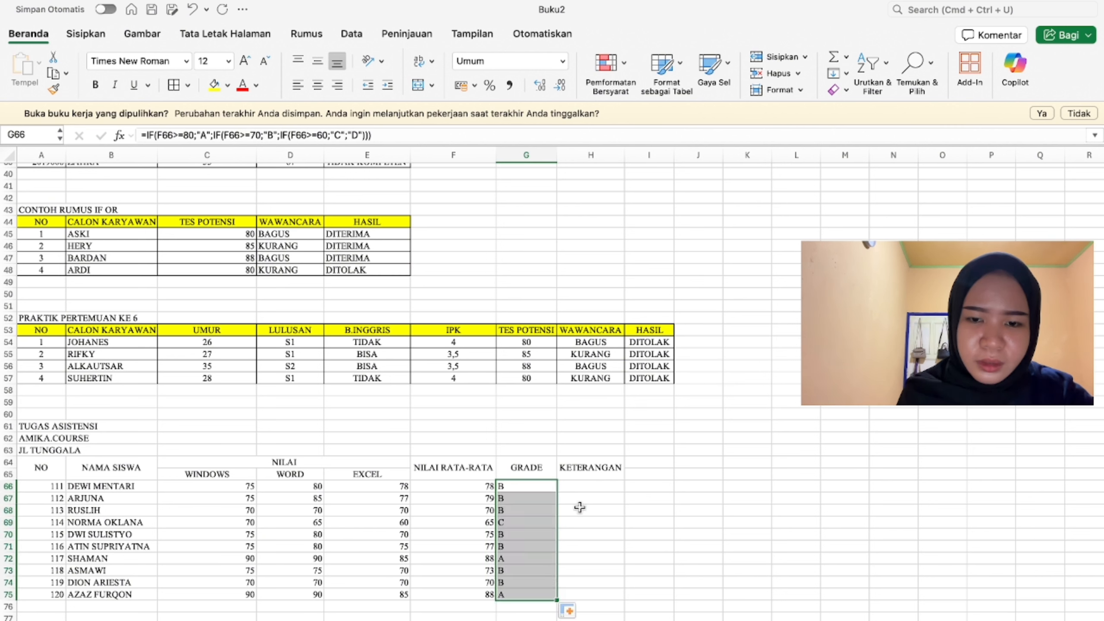
Step: Start an IF formula in H66 under KETERANGAN with the test F66>=70
{"action": "left_click", "coordinate": [578, 487]}
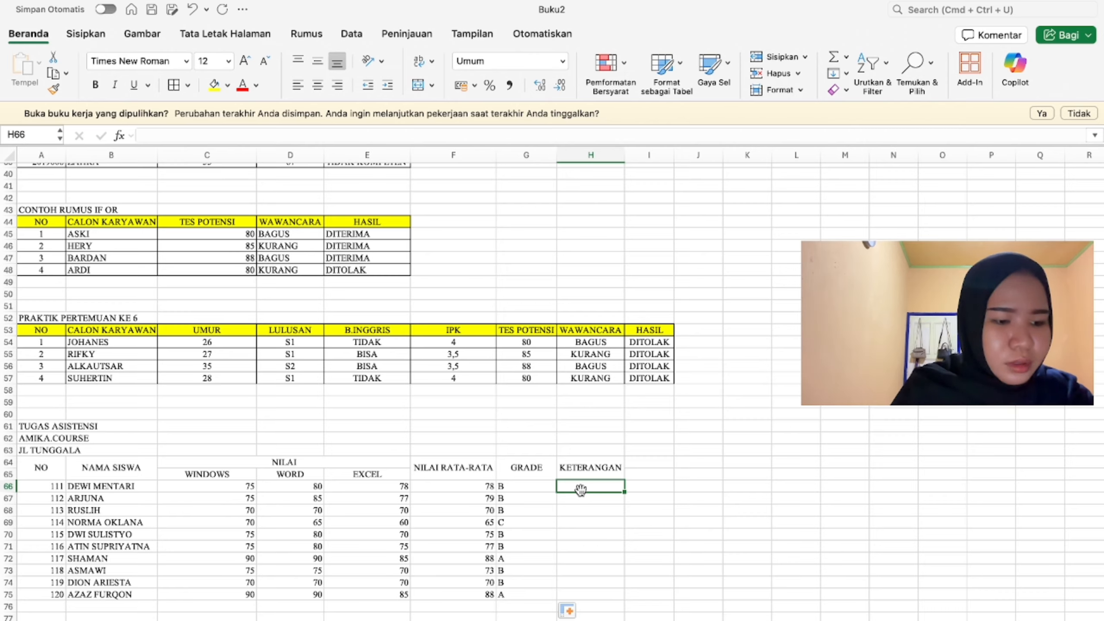
{"action": "type", "text": "=IF"}
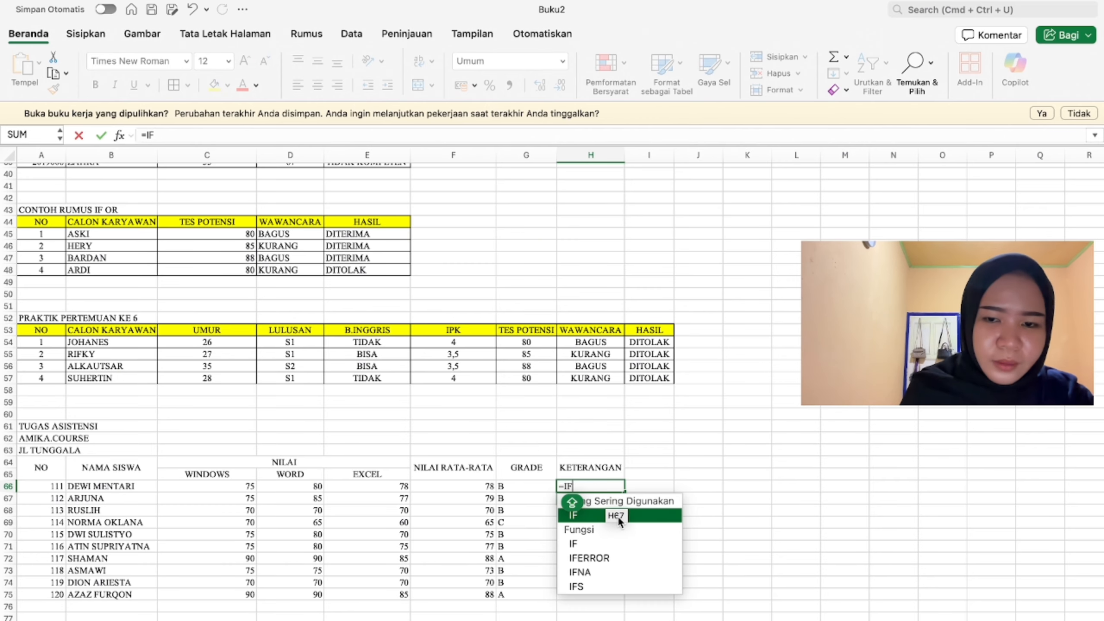
{"action": "double_click", "coordinate": [652, 516]}
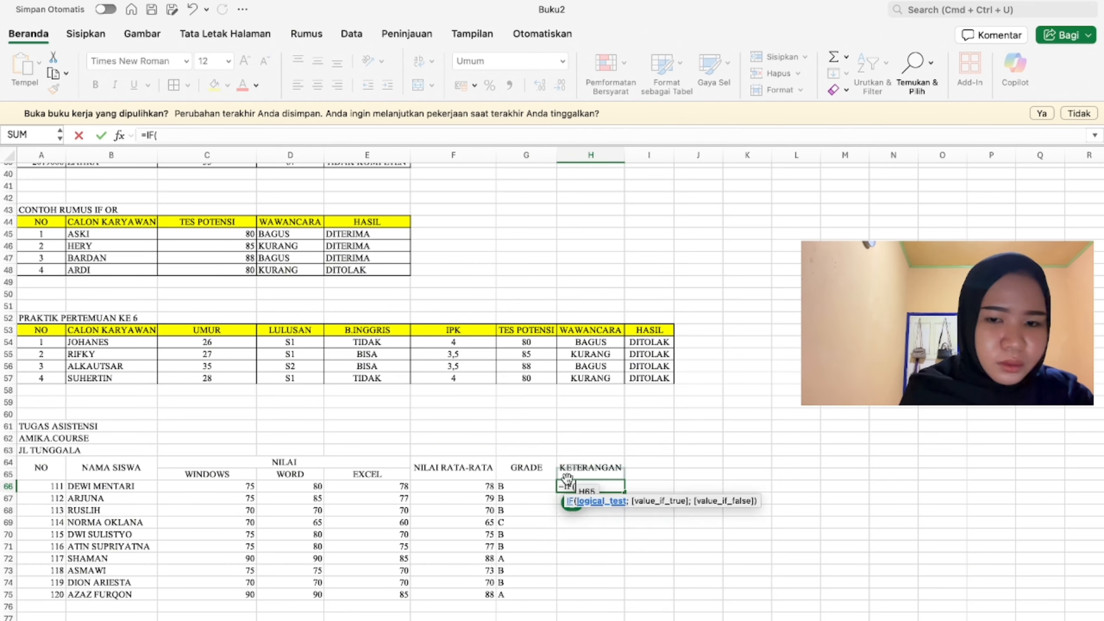
{"action": "left_click", "coordinate": [487, 484]}
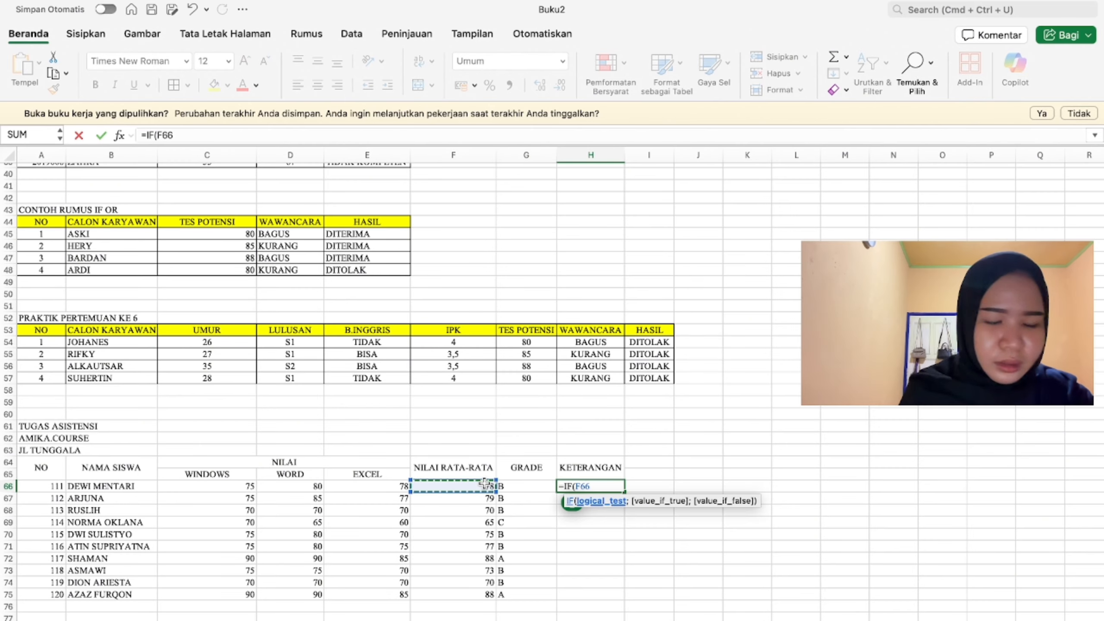
{"action": "type", "text": ">=7"}
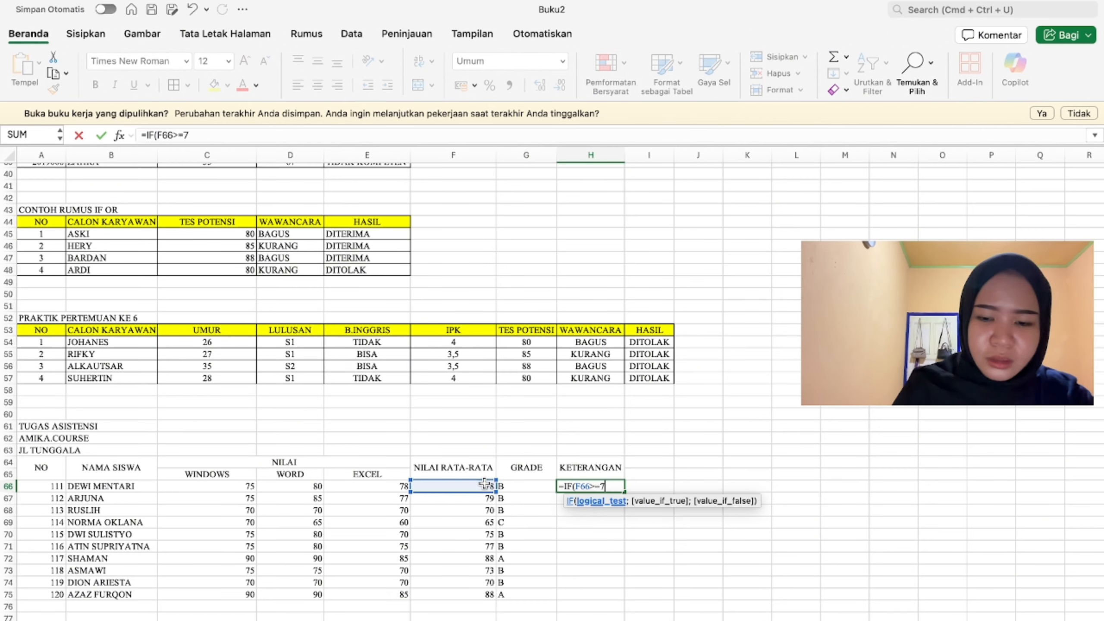
{"action": "type", "text": "0"}
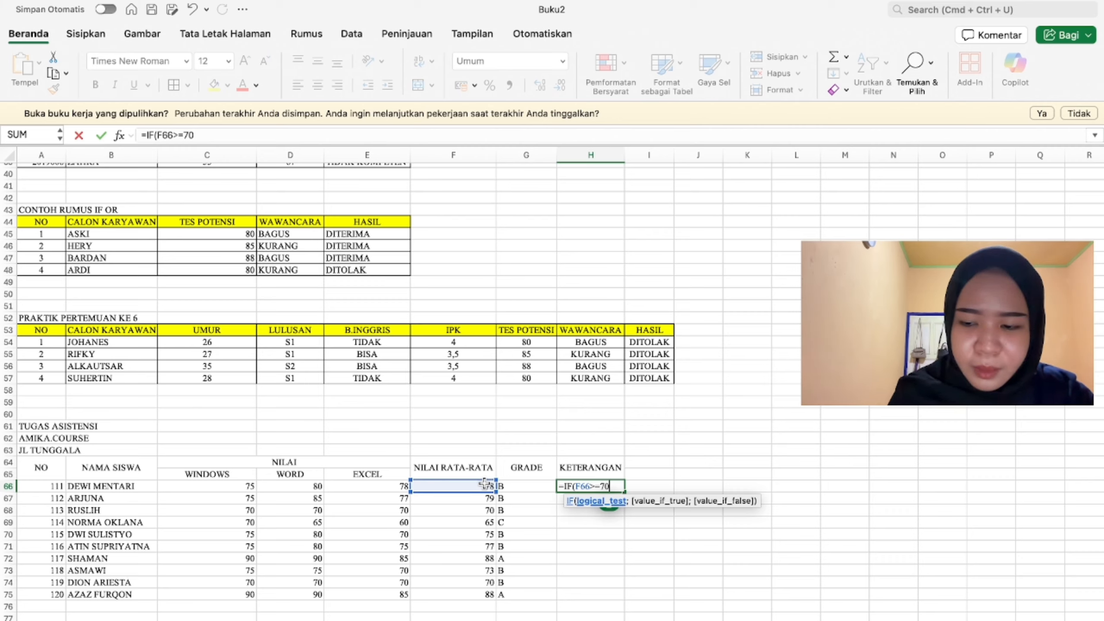
Step: Set "LULUS" as the value-if-true result in the H66 IF formula
{"action": "type", "text": ";\"T"}
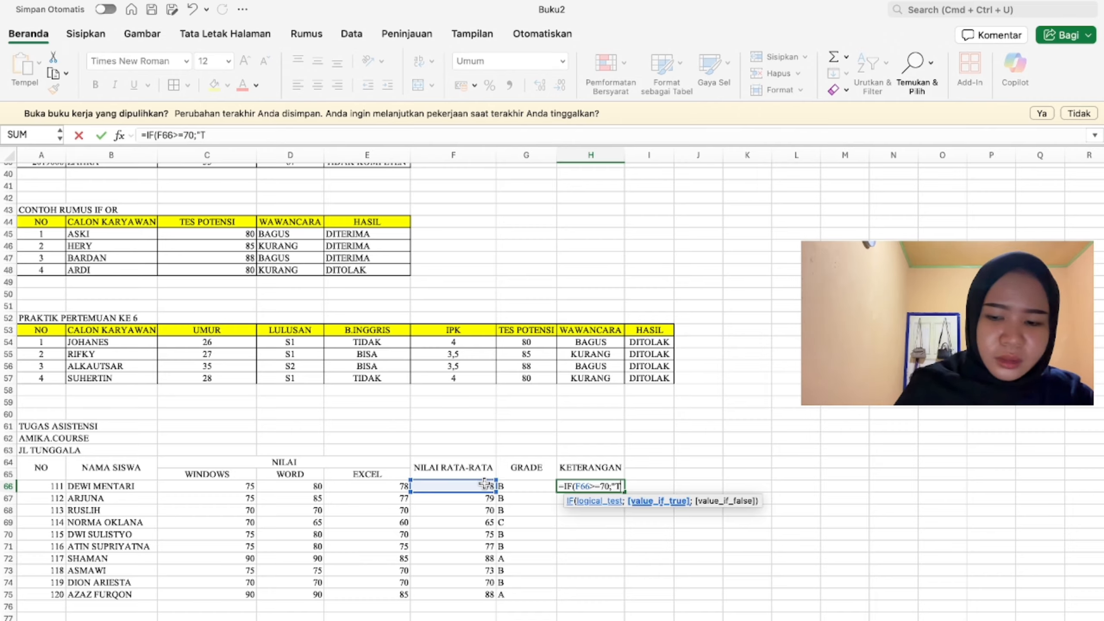
{"action": "type", "text": "IDA"}
{"action": "key", "text": "BackSpace"}
{"action": "key", "text": "BackSpace"}
{"action": "key", "text": "BackSpace"}
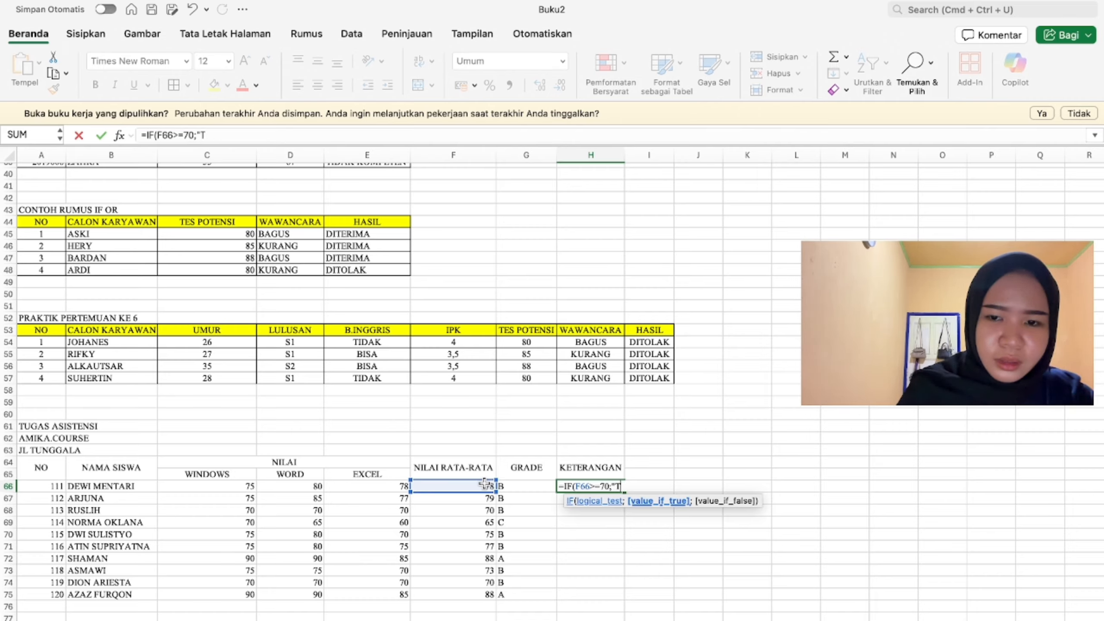
{"action": "type", "text": "LULU"}
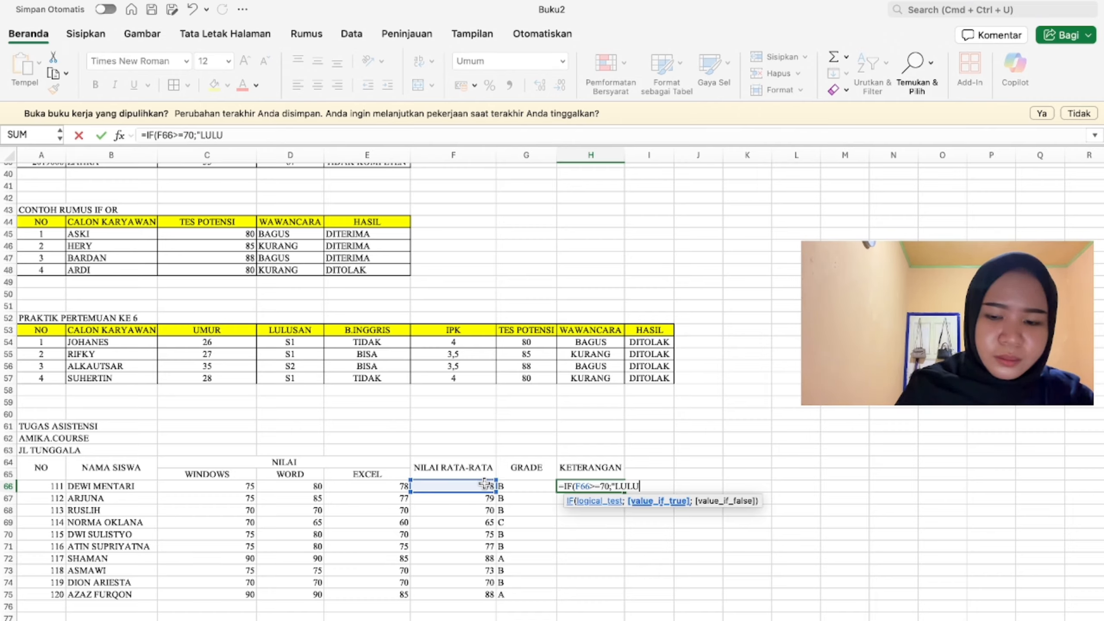
{"action": "type", "text": "S\";"}
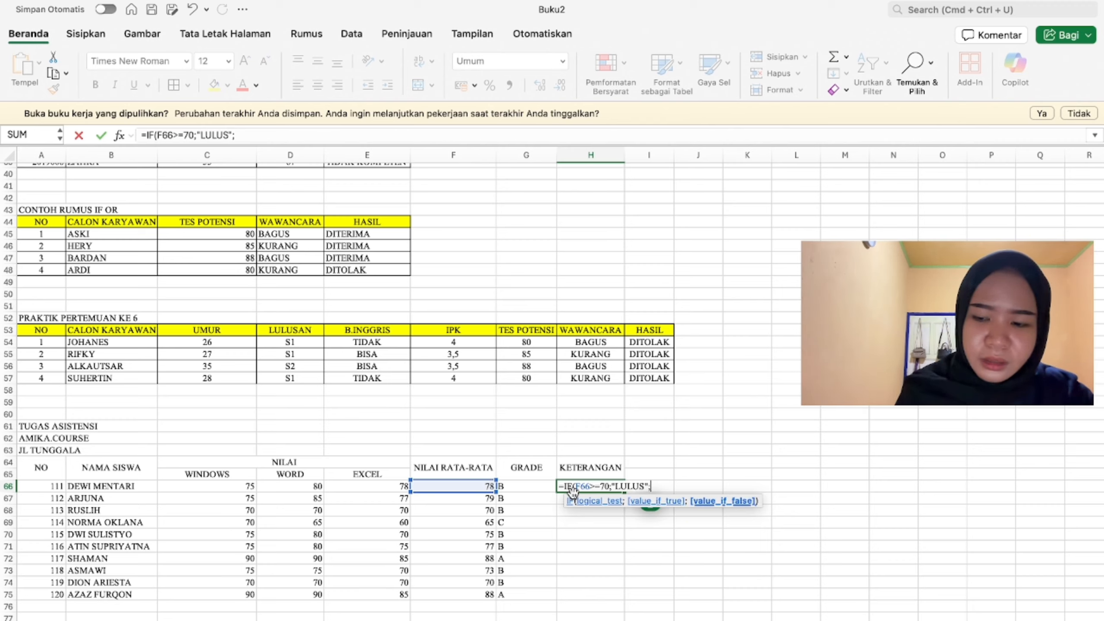
Step: Set "TIDAK LULUS" as the false result in H66, close the IF and enter the formula
{"action": "type", "text": "\"TI"}
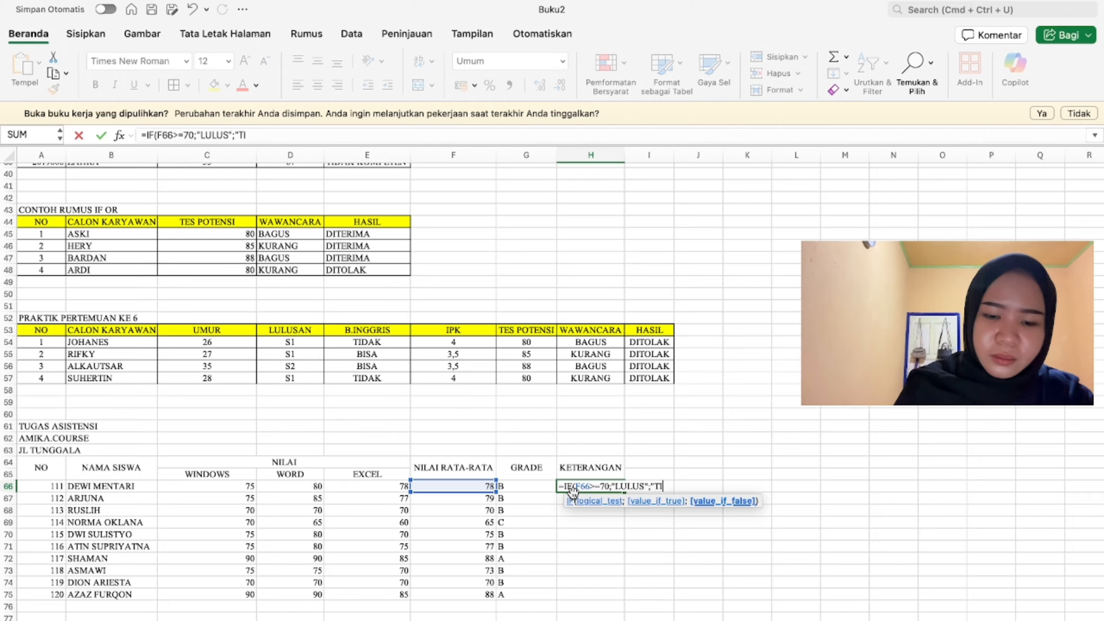
{"action": "type", "text": "DAK LULU"}
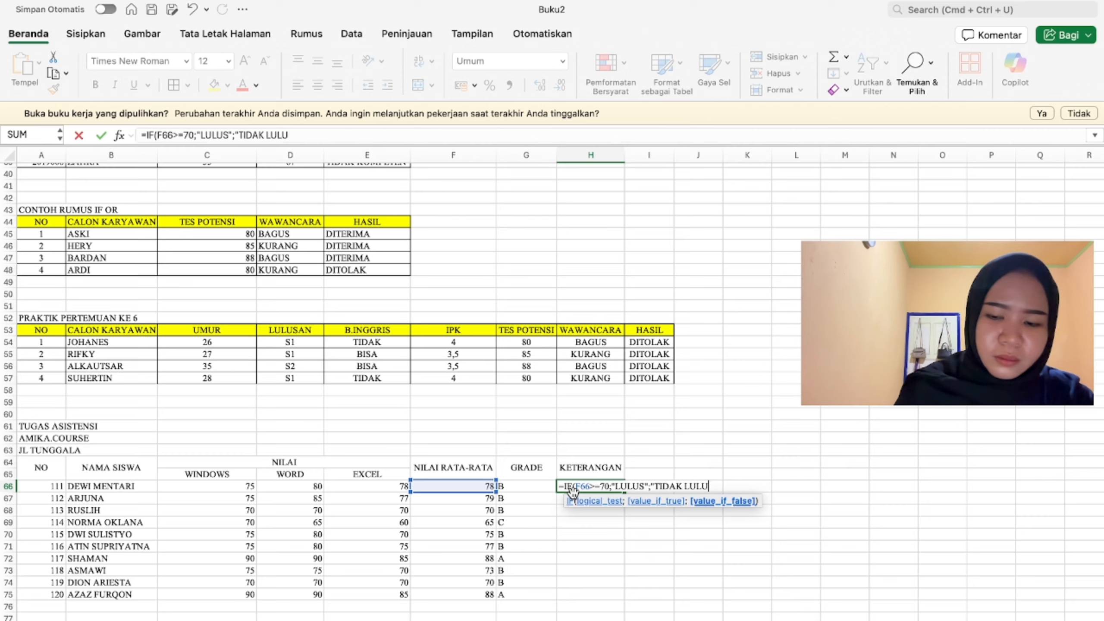
{"action": "type", "text": "S\""}
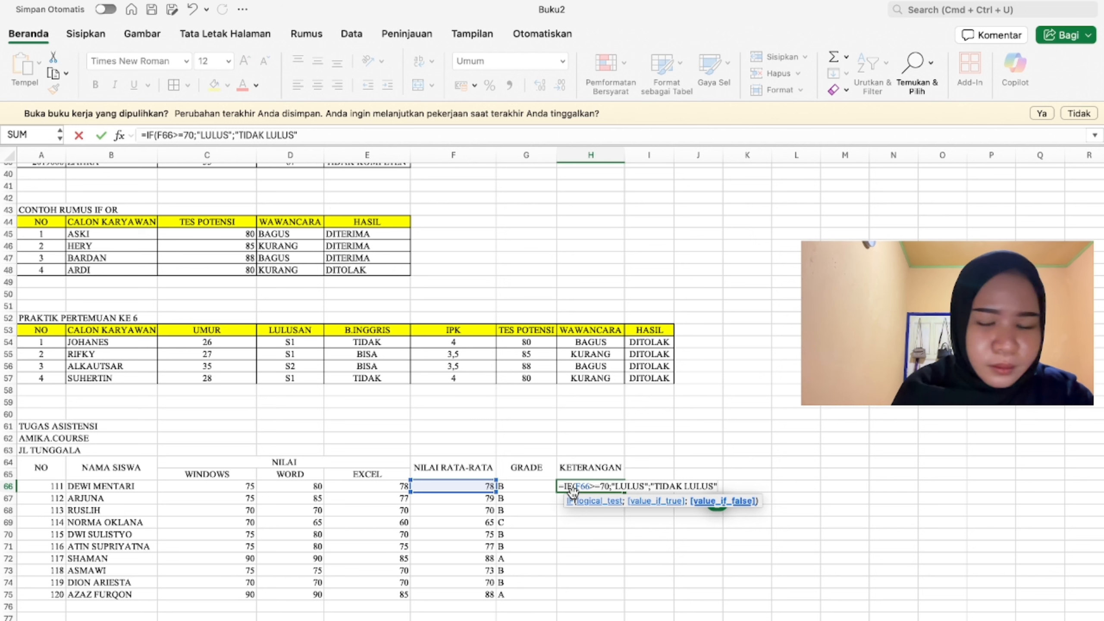
{"action": "type", "text": ")"}
{"action": "key", "text": "Return"}
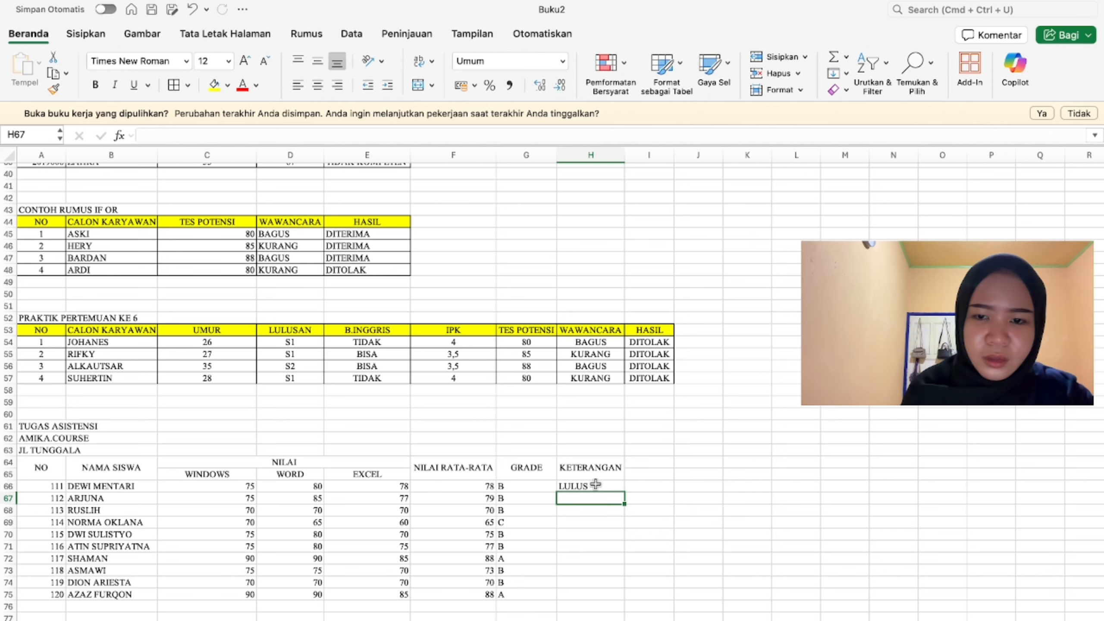
Step: Fill the KETERANGAN formula from H66 down to H75 for all students
{"action": "left_click", "coordinate": [588, 486]}
{"action": "left_click_drag", "start_coordinate": [624, 491], "coordinate": [626, 601]}
{"action": "left_click", "coordinate": [658, 524]}
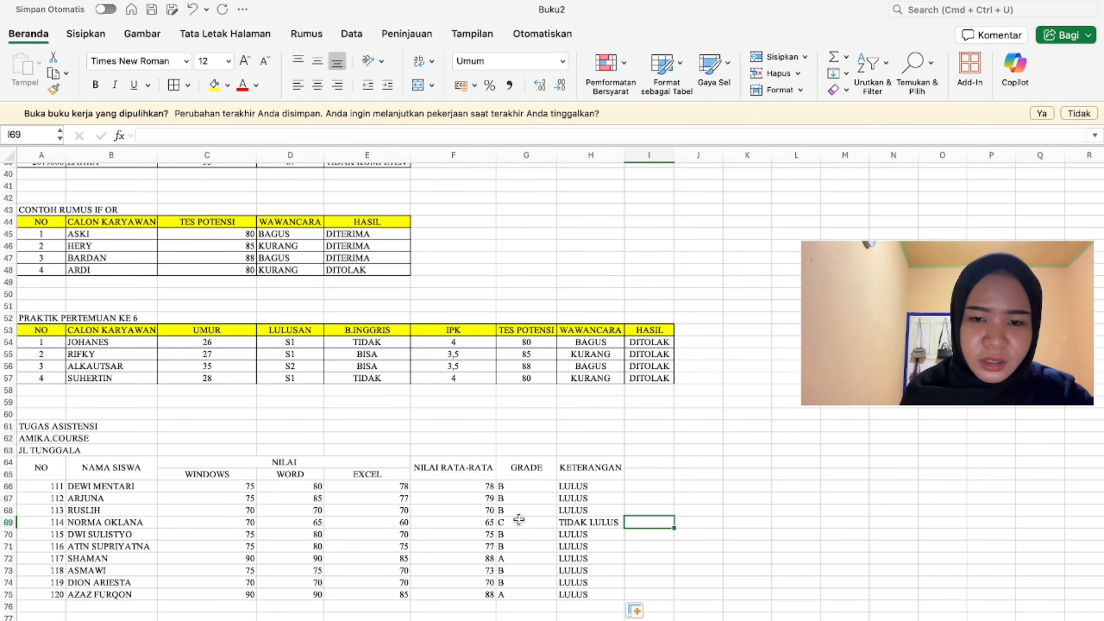
Step: Apply all borders to the student table A64:H75 and fill its header rows 64 and 65 with yellow
{"action": "scroll", "coordinate": [430, 522], "scroll_direction": "down", "scroll_amount": 1}
{"action": "scroll", "coordinate": [429, 521], "scroll_direction": "down", "scroll_amount": 1}
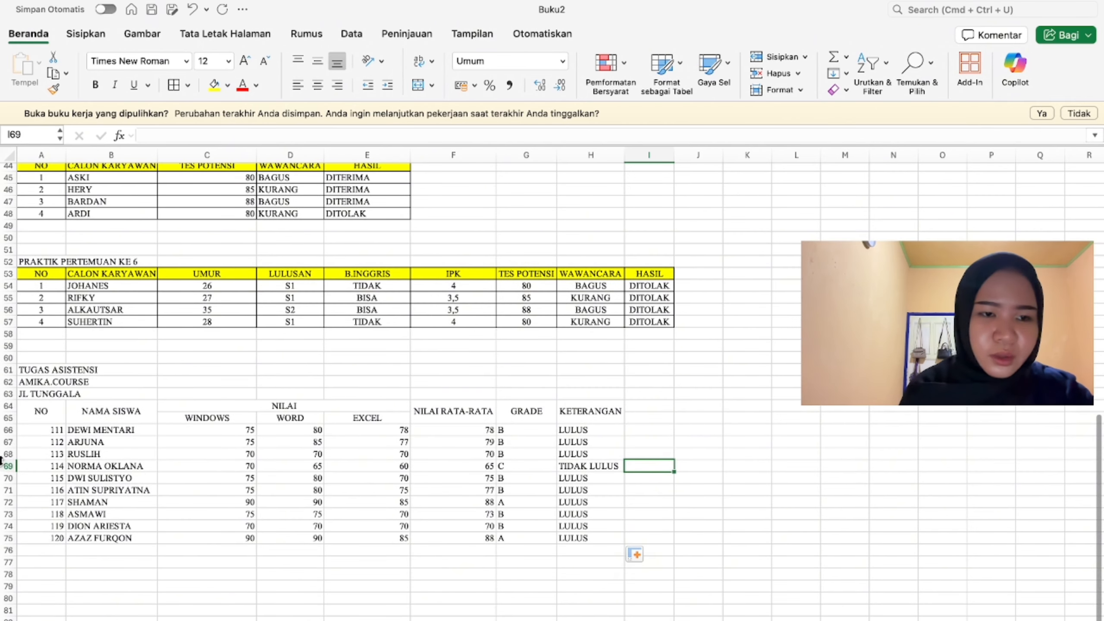
{"action": "left_click_drag", "start_coordinate": [48, 415], "coordinate": [575, 538]}
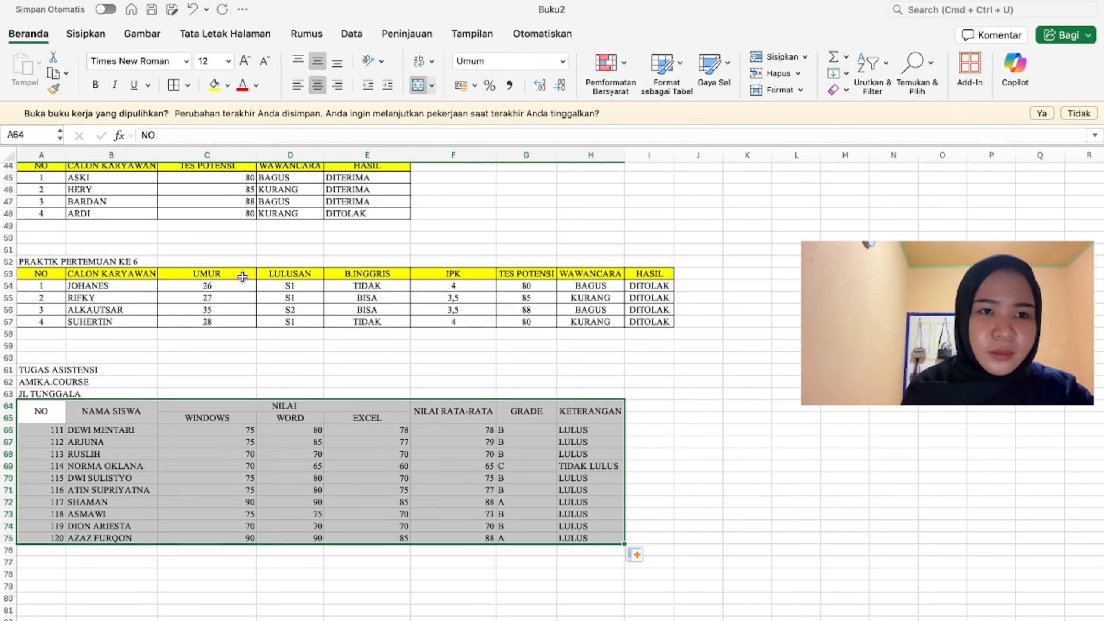
{"action": "left_click", "coordinate": [173, 85]}
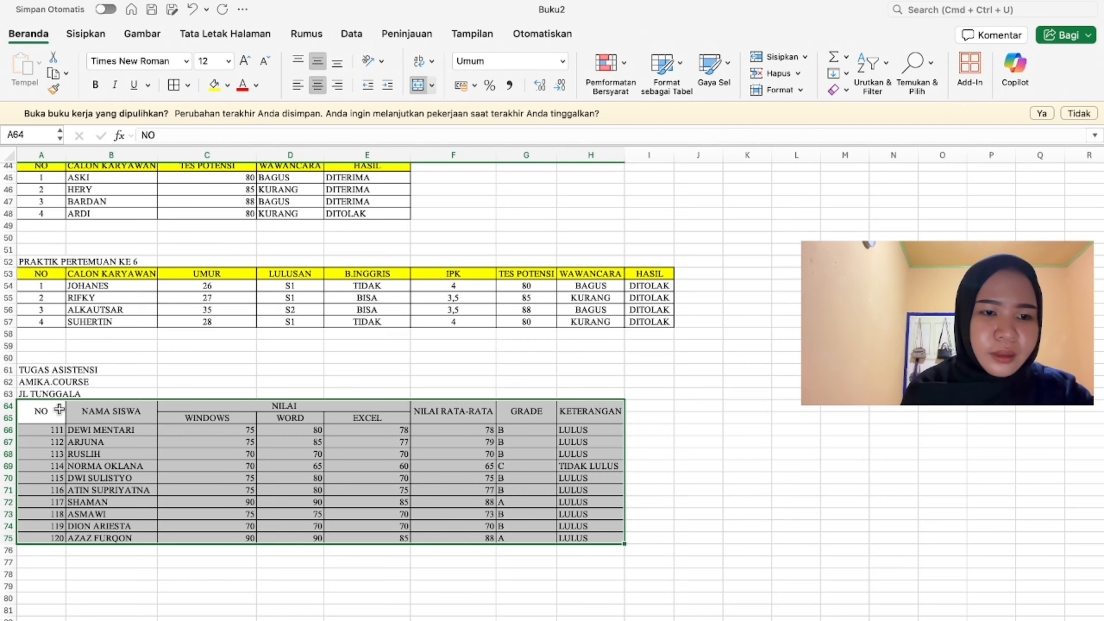
{"action": "left_click_drag", "start_coordinate": [56, 411], "coordinate": [587, 407]}
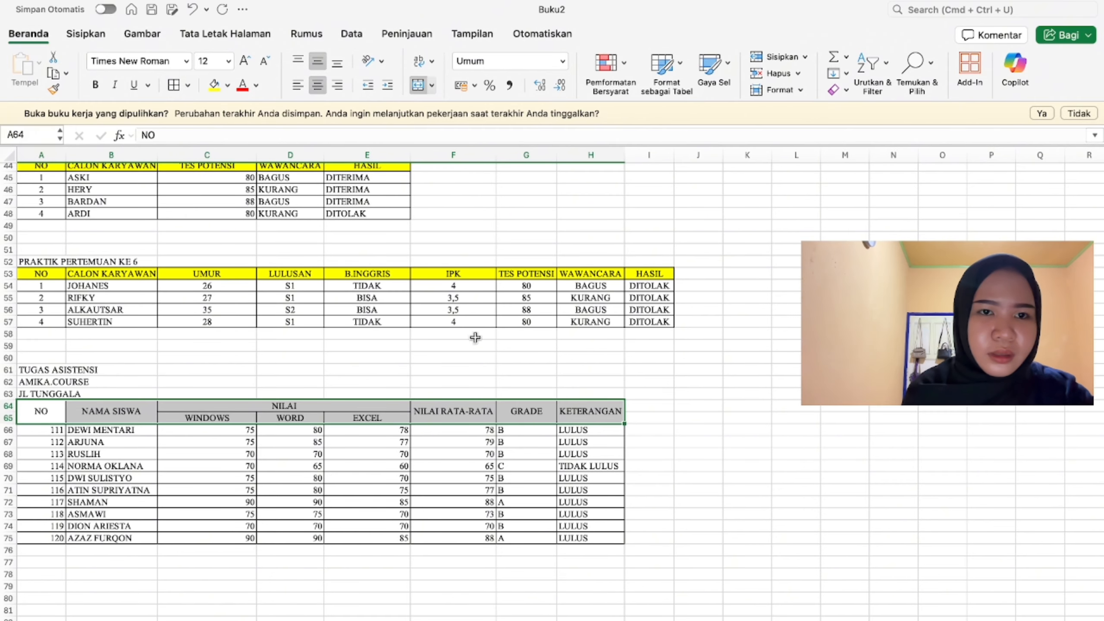
{"action": "left_click", "coordinate": [215, 86]}
Step: Merge and center the AMIKA.COURSE title in row 62 and the JL TUNGGALA line in row 63 across columns A to H
{"action": "left_click_drag", "start_coordinate": [75, 381], "coordinate": [610, 381]}
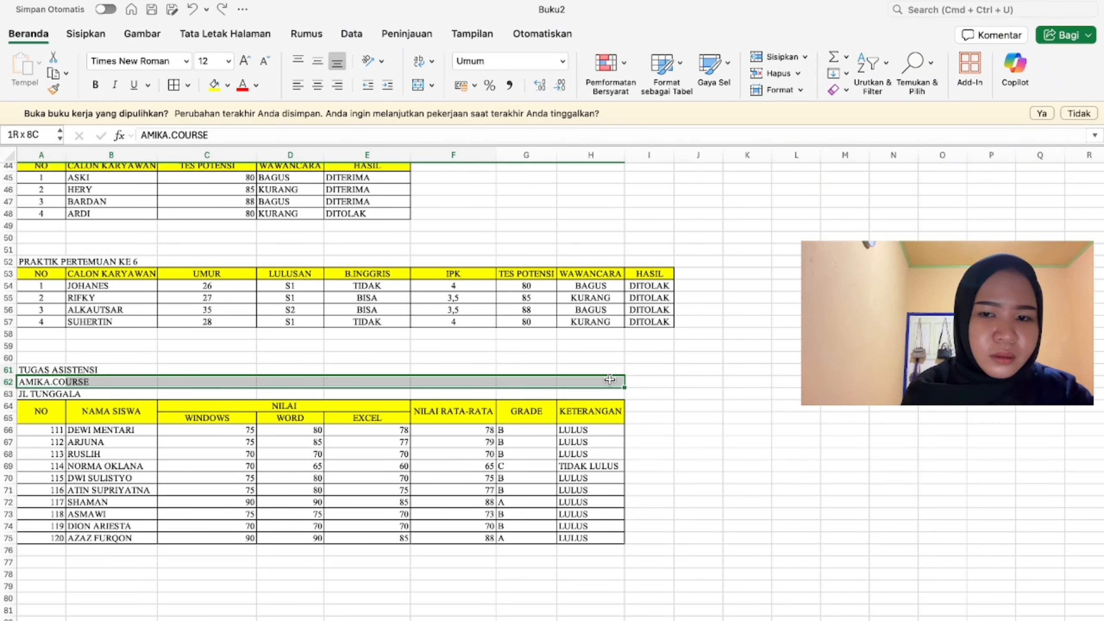
{"action": "left_click", "coordinate": [415, 89]}
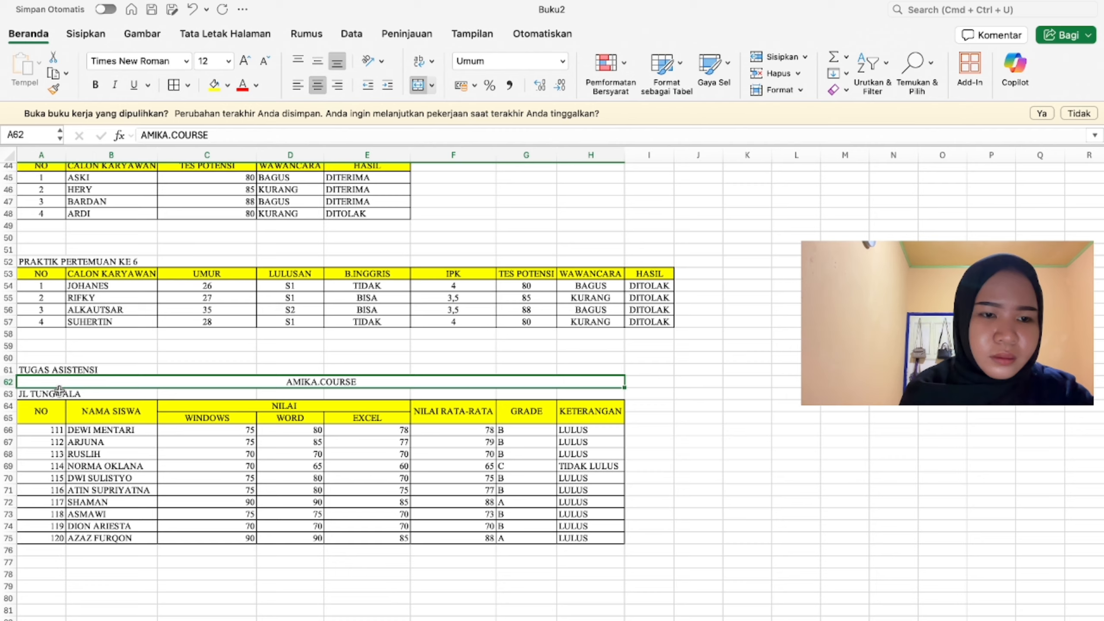
{"action": "left_click_drag", "start_coordinate": [59, 394], "coordinate": [580, 394]}
{"action": "left_click", "coordinate": [418, 85]}
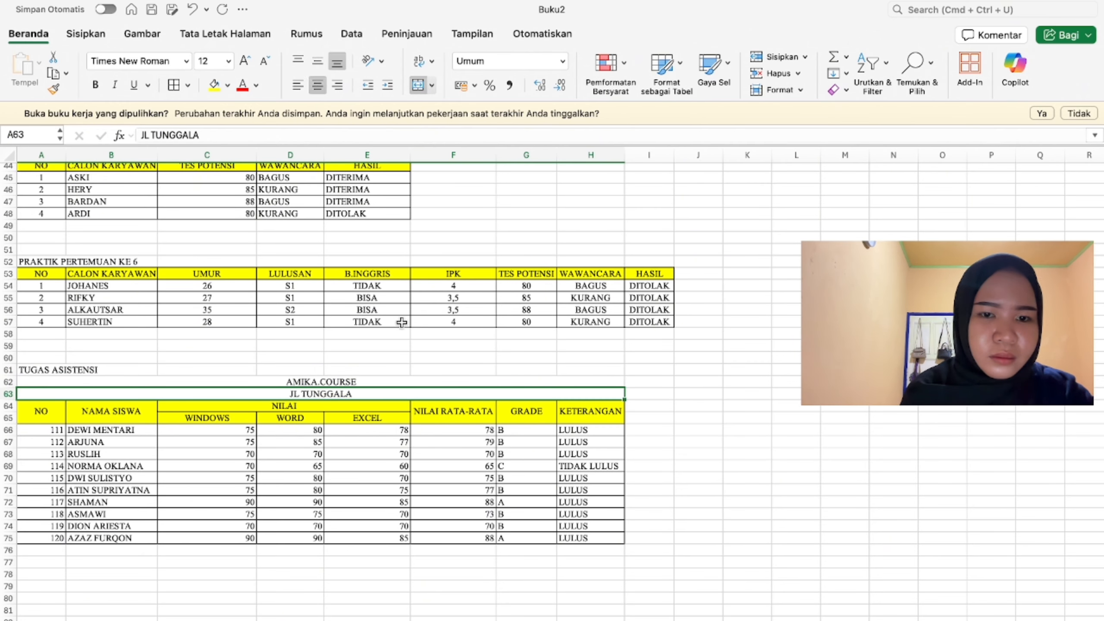
Step: Fill the merged title rows 62 and 63 with yellow
{"action": "left_click_drag", "start_coordinate": [384, 380], "coordinate": [384, 395]}
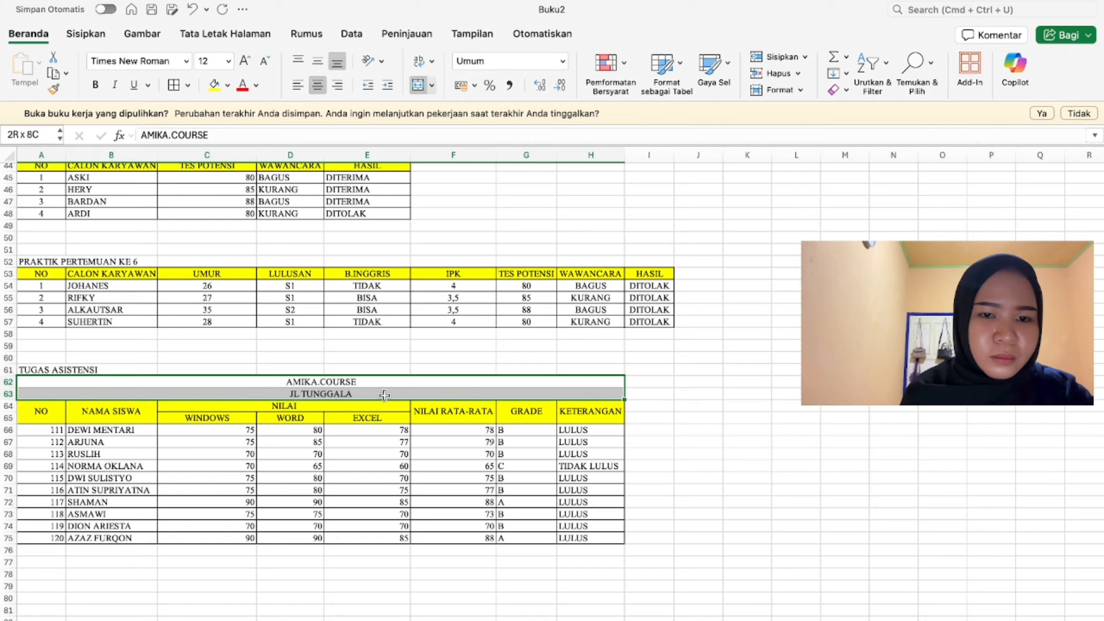
{"action": "left_click", "coordinate": [213, 85]}
{"action": "left_click", "coordinate": [698, 443]}
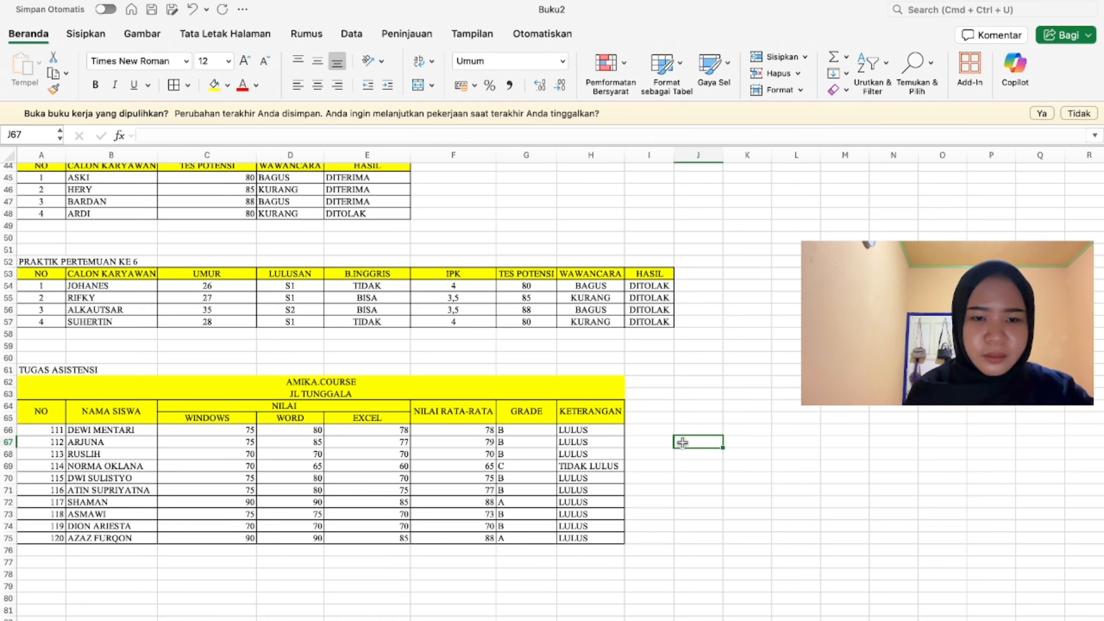
Step: Center the student table's NO column A66:A75 and the scores, averages, grades and remarks in C66:H75
{"action": "scroll", "coordinate": [482, 394], "scroll_direction": "down", "scroll_amount": 3}
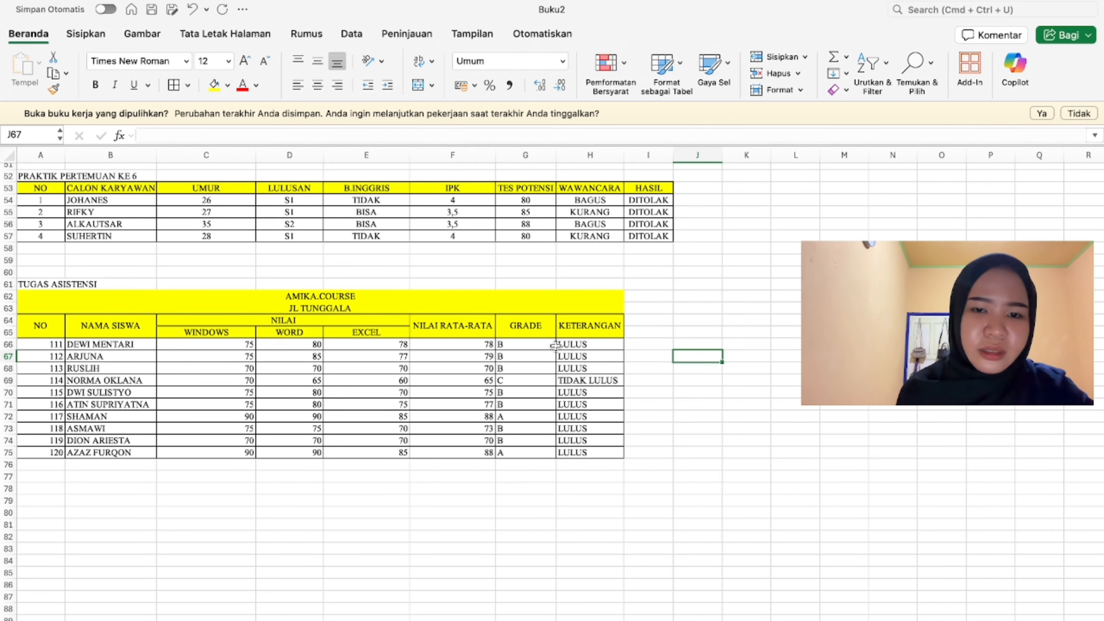
{"action": "scroll", "coordinate": [429, 398], "scroll_direction": "up", "scroll_amount": 2}
{"action": "scroll", "coordinate": [431, 397], "scroll_direction": "up", "scroll_amount": 1}
{"action": "scroll", "coordinate": [430, 396], "scroll_direction": "down", "scroll_amount": 3}
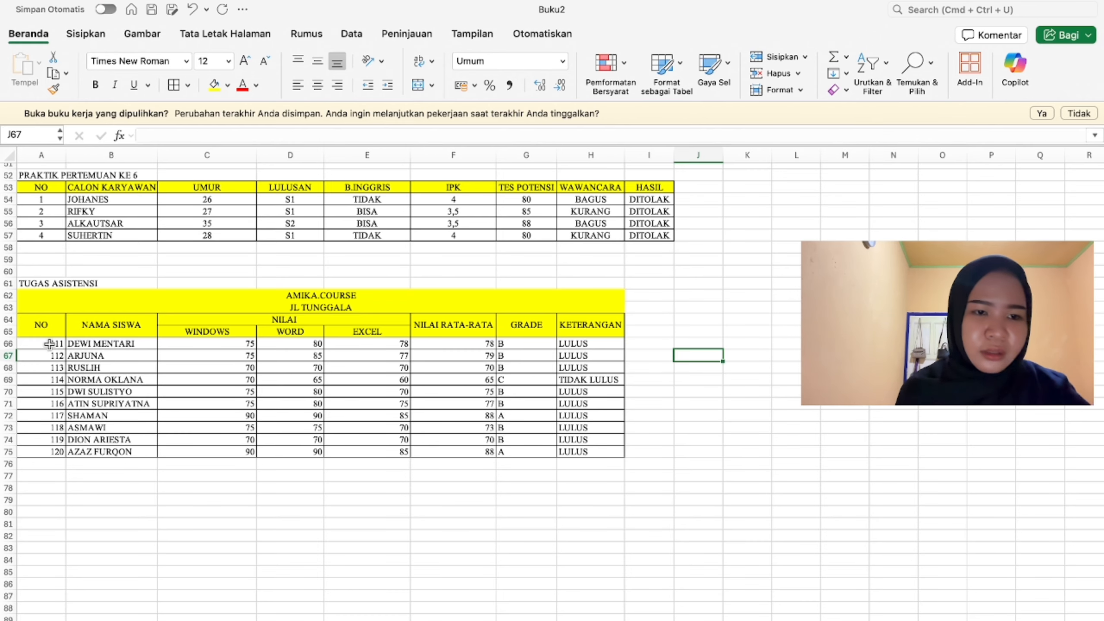
{"action": "left_click_drag", "start_coordinate": [50, 345], "coordinate": [57, 448]}
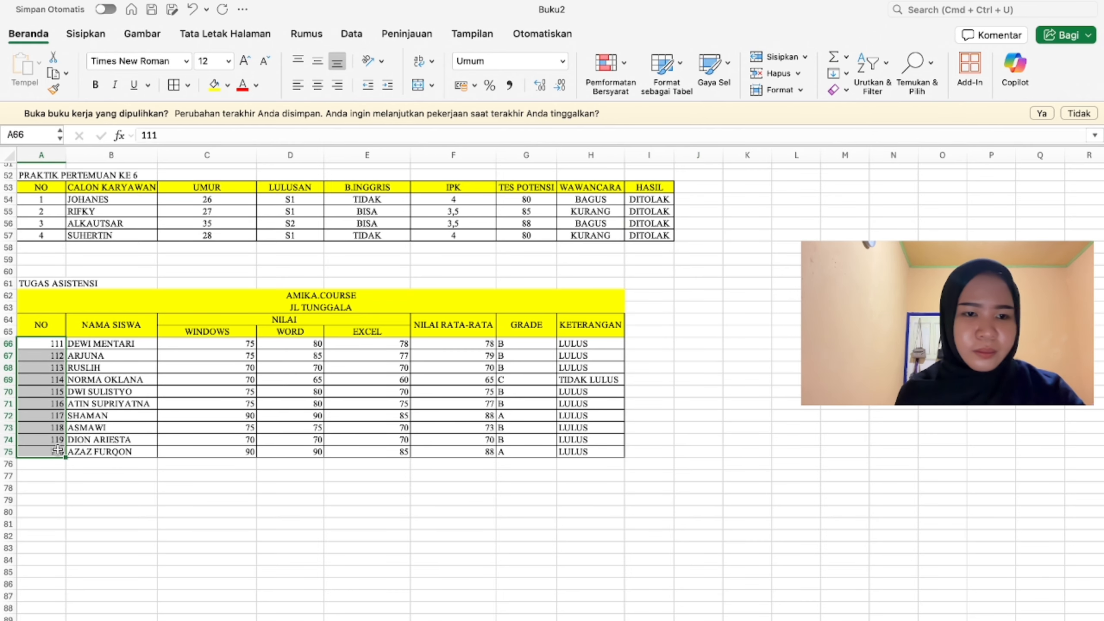
{"action": "left_click_drag", "start_coordinate": [234, 343], "coordinate": [243, 450]}
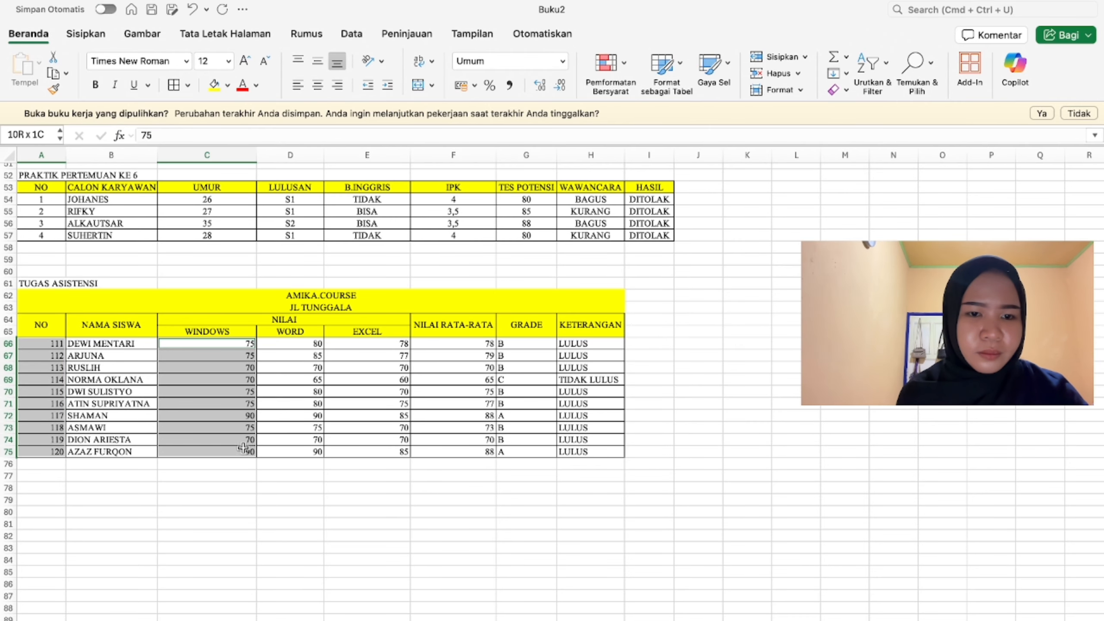
{"action": "left_click_drag", "start_coordinate": [307, 343], "coordinate": [313, 452]}
{"action": "left_click_drag", "start_coordinate": [385, 344], "coordinate": [391, 450]}
{"action": "left_click_drag", "start_coordinate": [477, 342], "coordinate": [484, 451]}
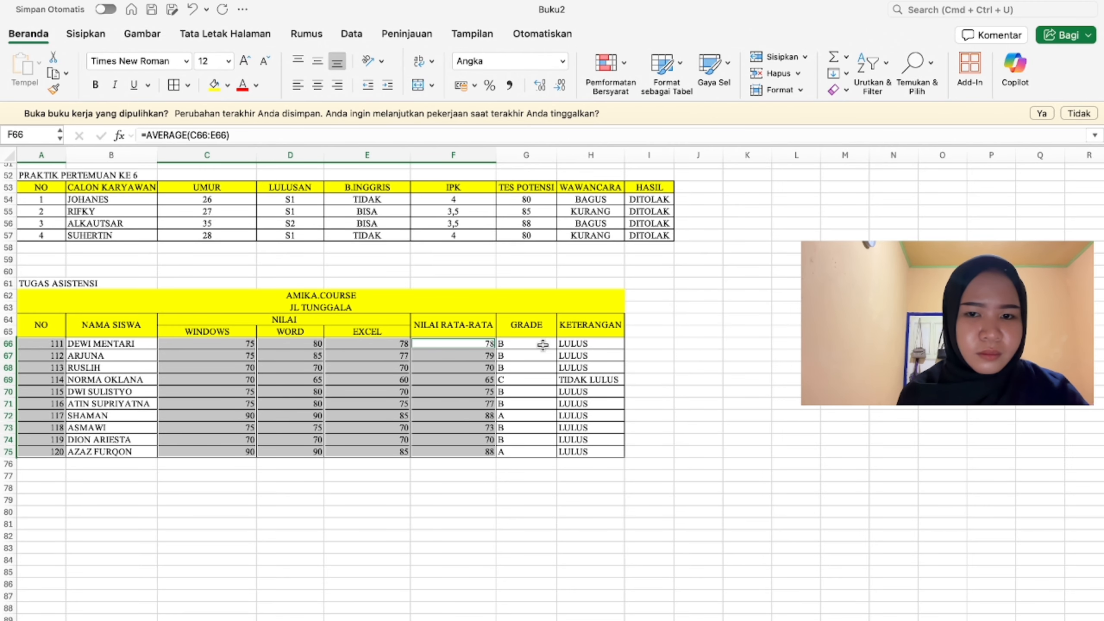
{"action": "left_click_drag", "start_coordinate": [543, 344], "coordinate": [592, 450]}
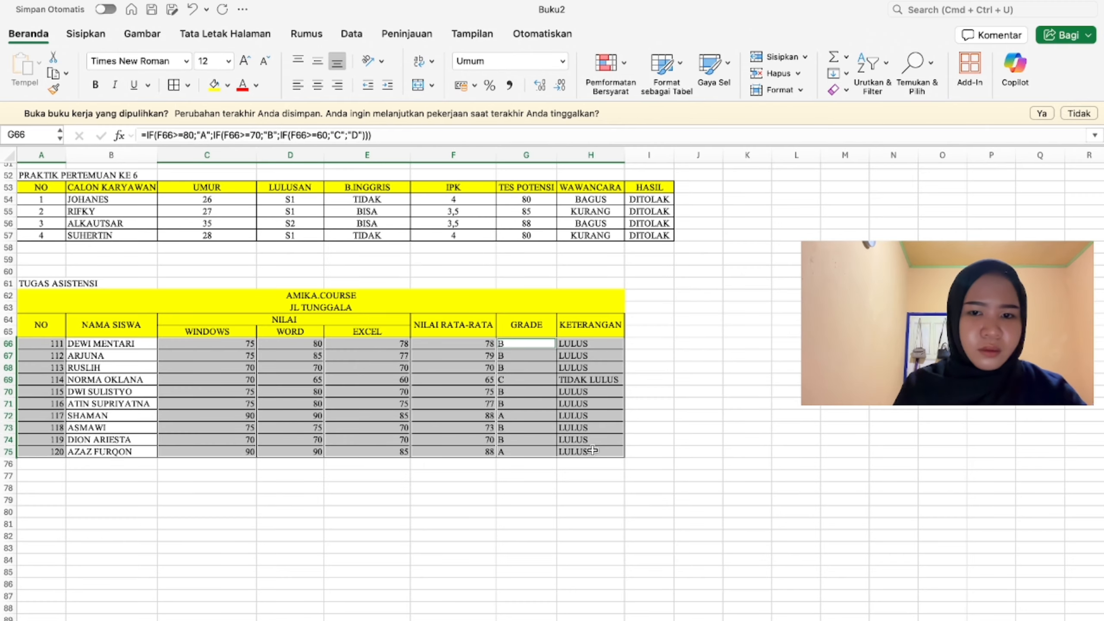
{"action": "key", "text": "super+e"}
{"action": "left_click", "coordinate": [420, 500]}
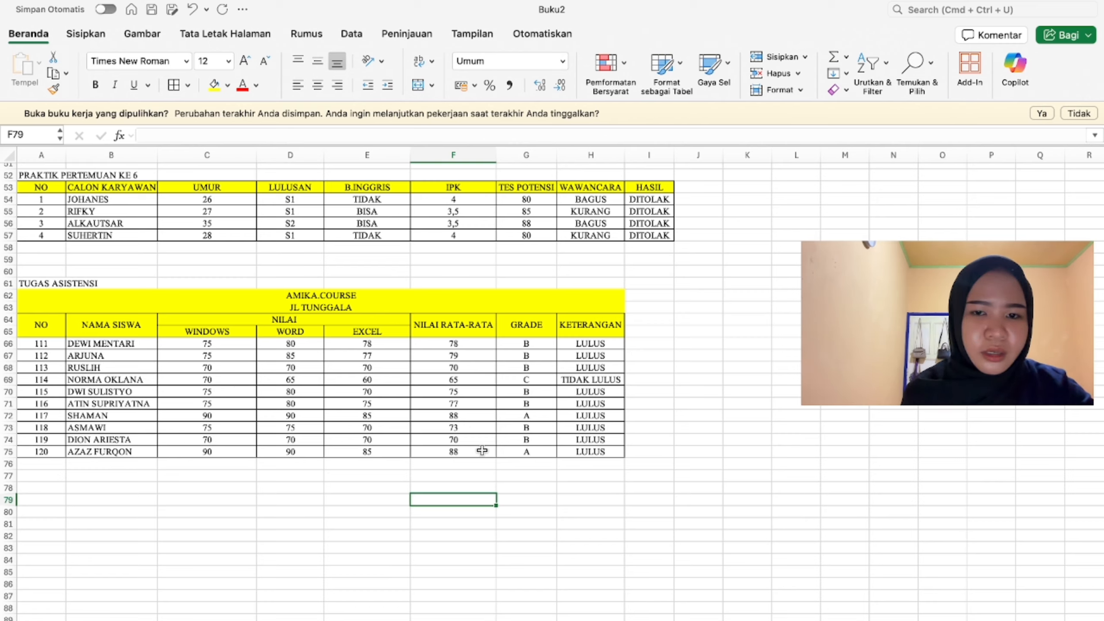
Step: Review the first student's average, grade and remark formulas in F66, G66 and H66
{"action": "left_click", "coordinate": [470, 344]}
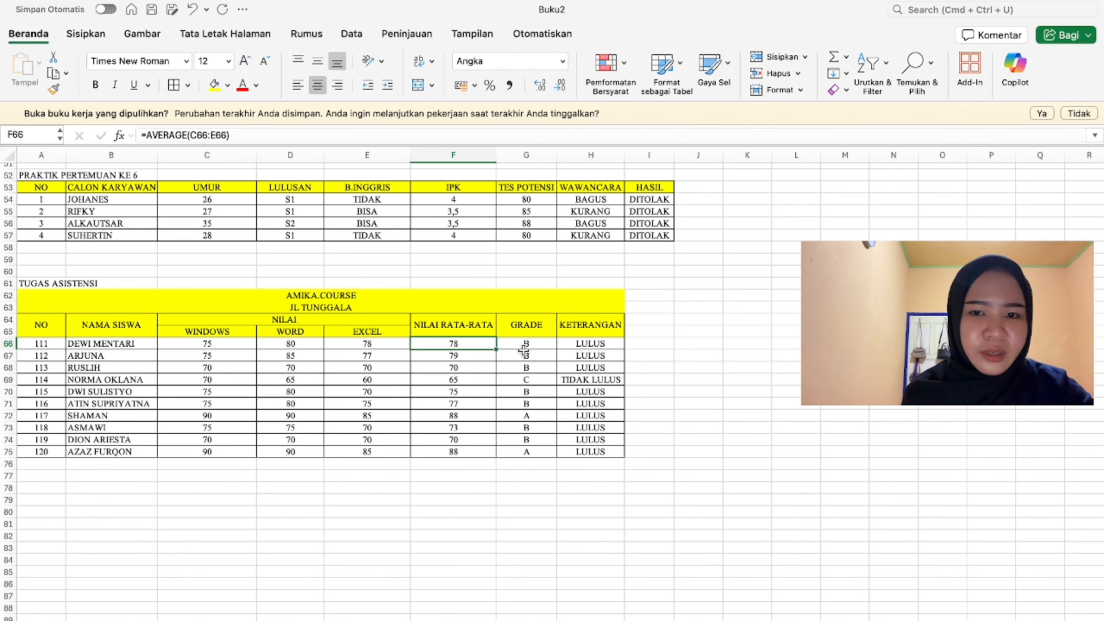
{"action": "left_click", "coordinate": [525, 346]}
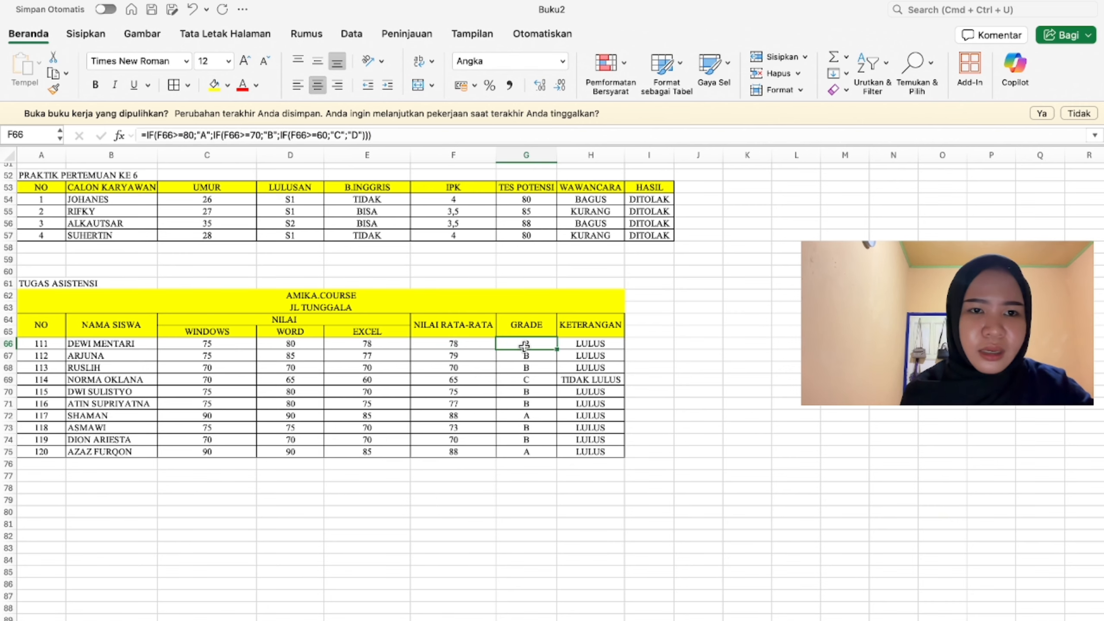
{"action": "left_click", "coordinate": [591, 346]}
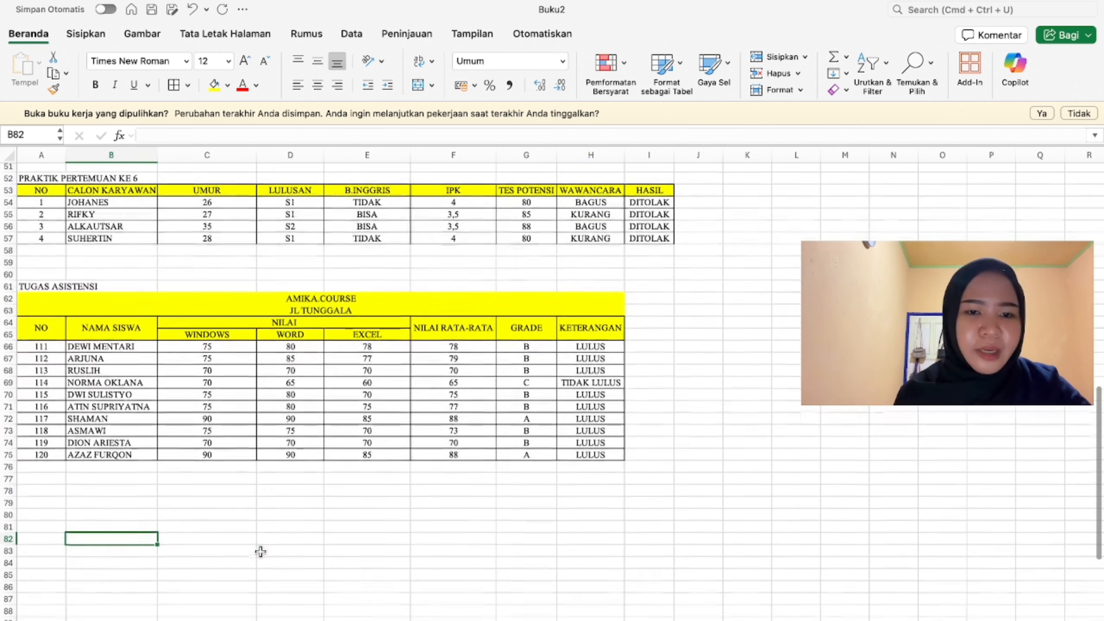
Step: Review the LEFT, MID and RIGHT function tables on the other sheet, then all the IF tables on the current sheet
{"action": "scroll", "coordinate": [260, 552], "scroll_direction": "up", "scroll_amount": 1}
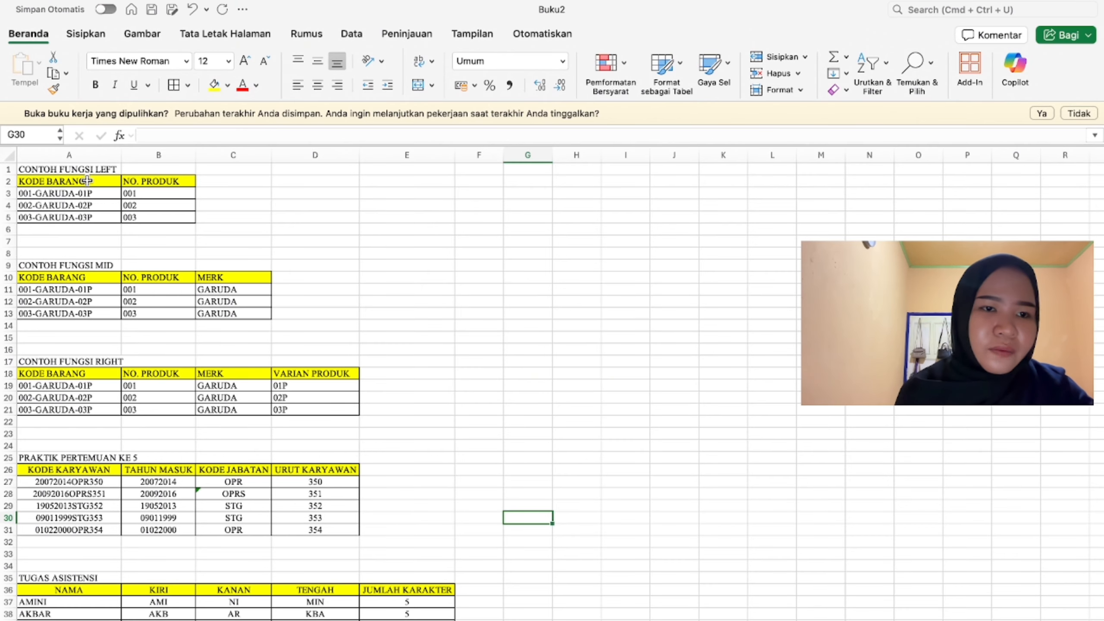
{"action": "scroll", "coordinate": [187, 360], "scroll_direction": "down", "scroll_amount": 5}
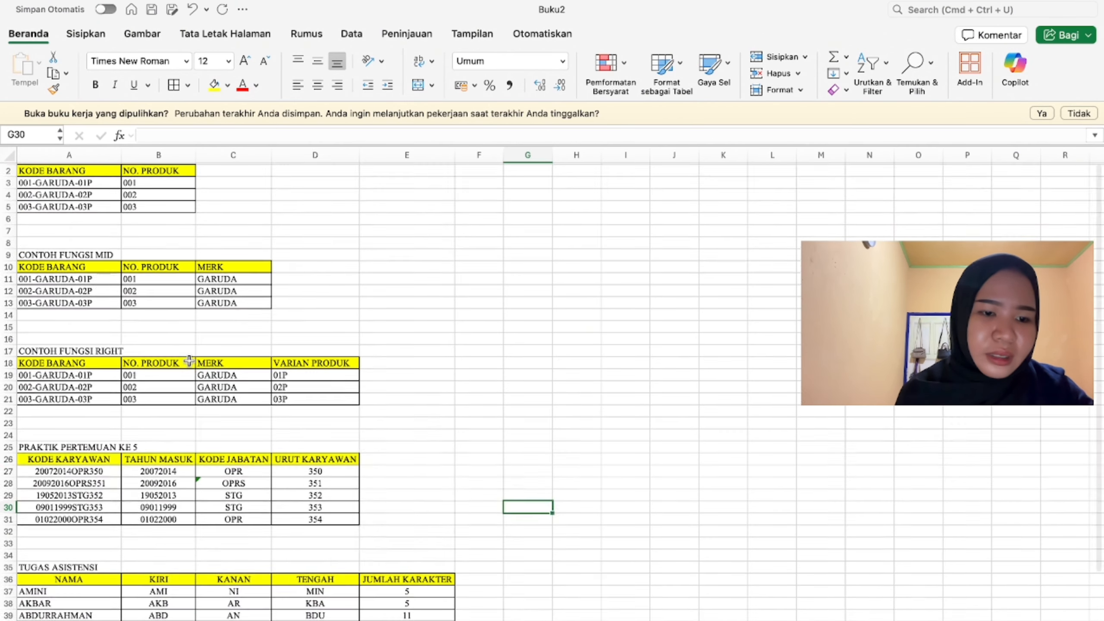
{"action": "scroll", "coordinate": [189, 360], "scroll_direction": "down", "scroll_amount": 2}
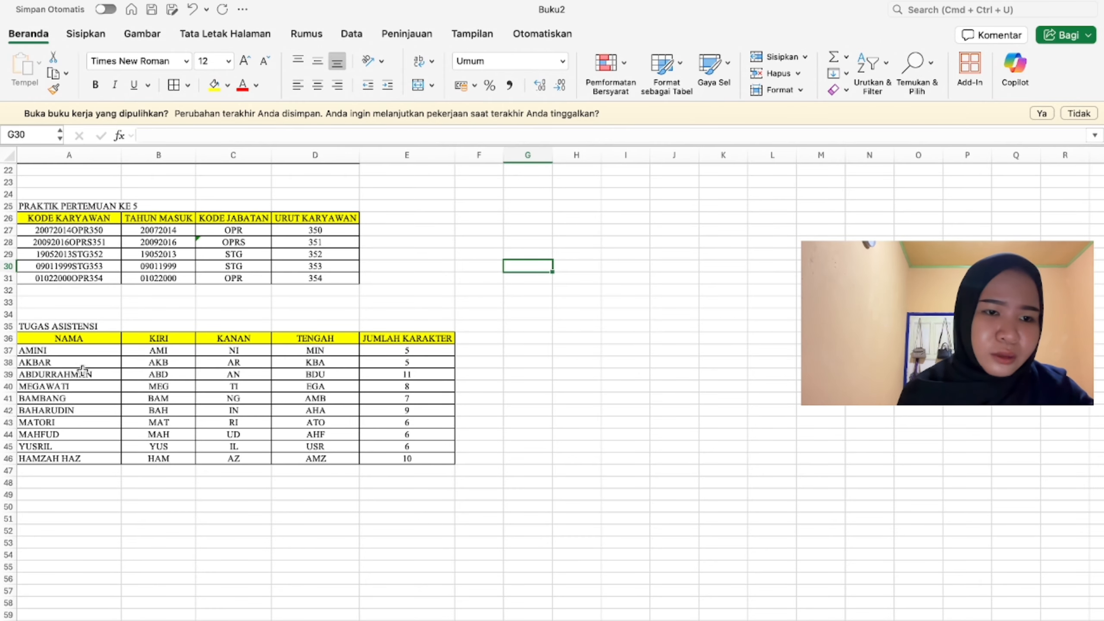
{"action": "left_click", "coordinate": [243, 619]}
{"action": "scroll", "coordinate": [301, 552], "scroll_direction": "up", "scroll_amount": 14}
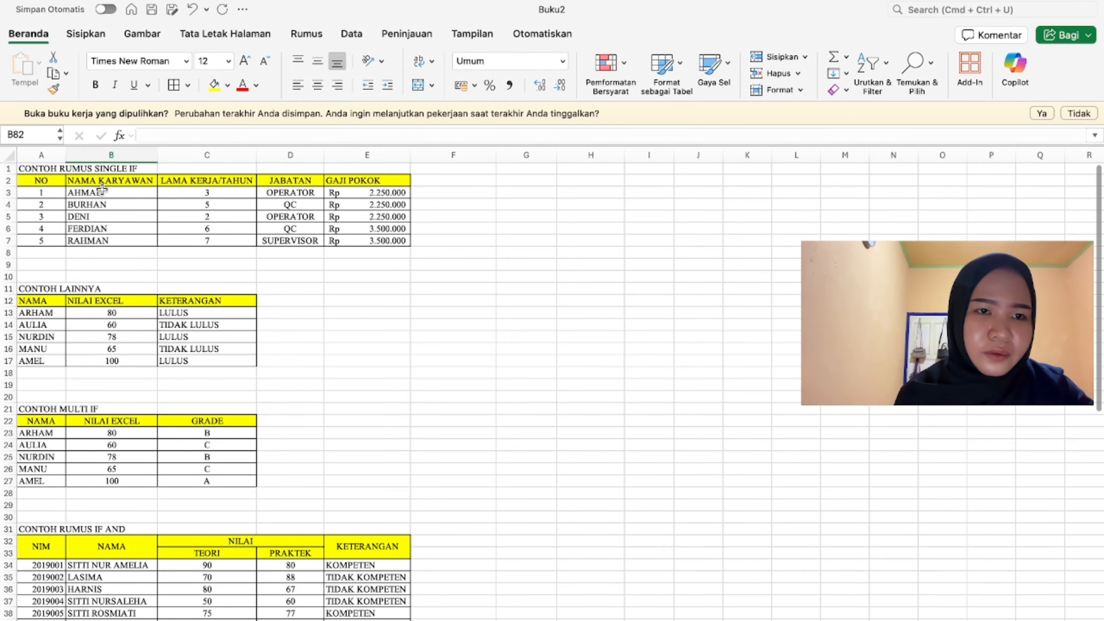
{"action": "scroll", "coordinate": [159, 339], "scroll_direction": "down", "scroll_amount": 3}
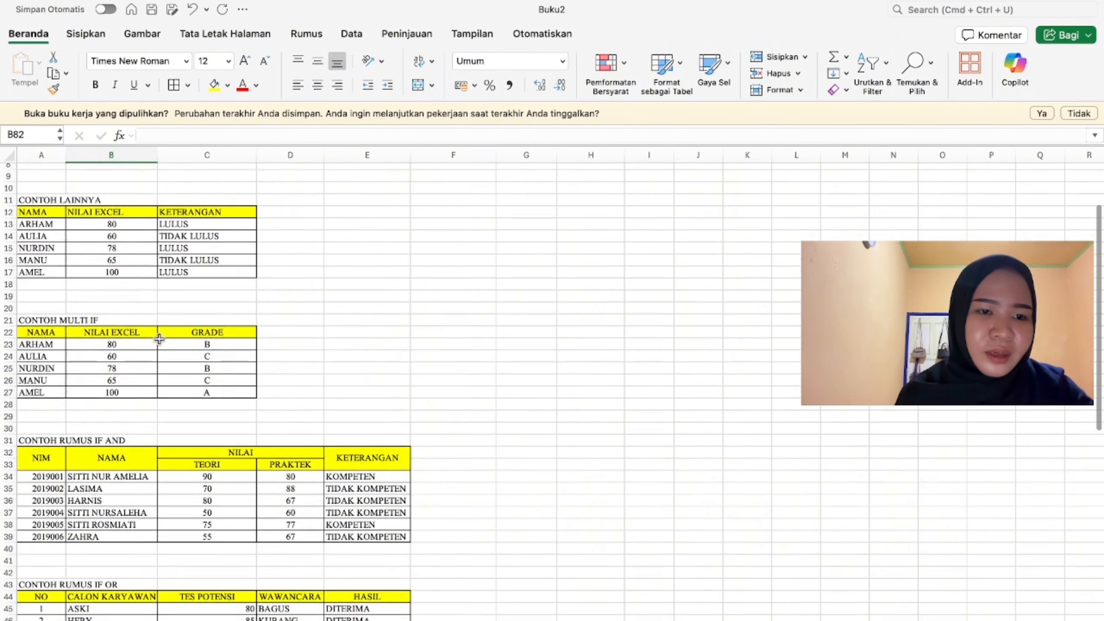
{"action": "scroll", "coordinate": [159, 339], "scroll_direction": "down", "scroll_amount": 8}
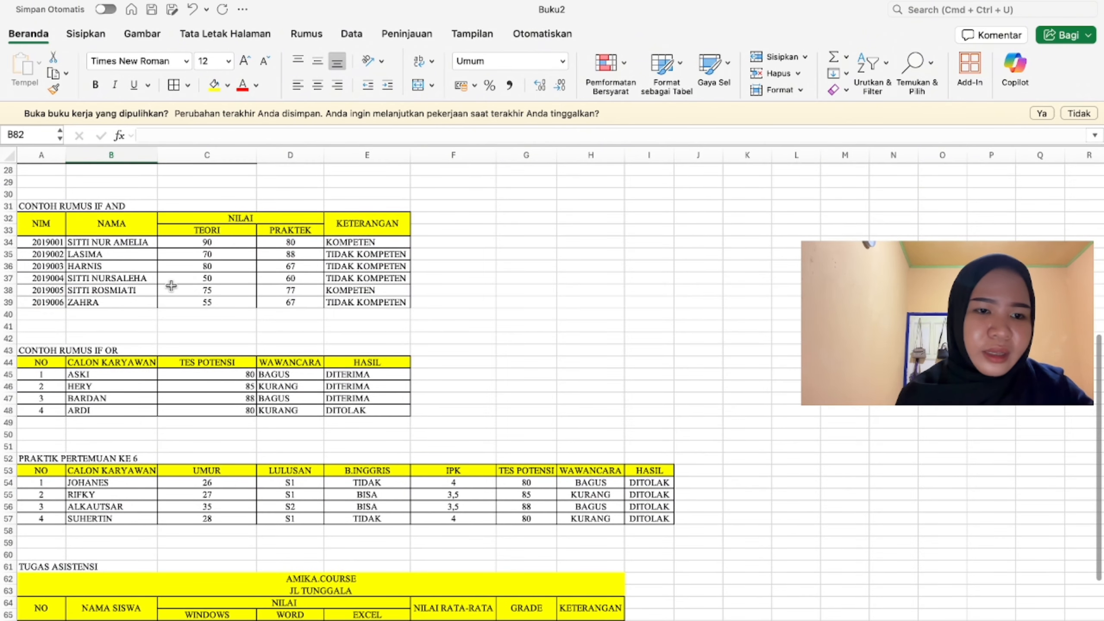
{"action": "scroll", "coordinate": [172, 285], "scroll_direction": "down", "scroll_amount": 2}
{"action": "scroll", "coordinate": [131, 368], "scroll_direction": "down", "scroll_amount": 6}
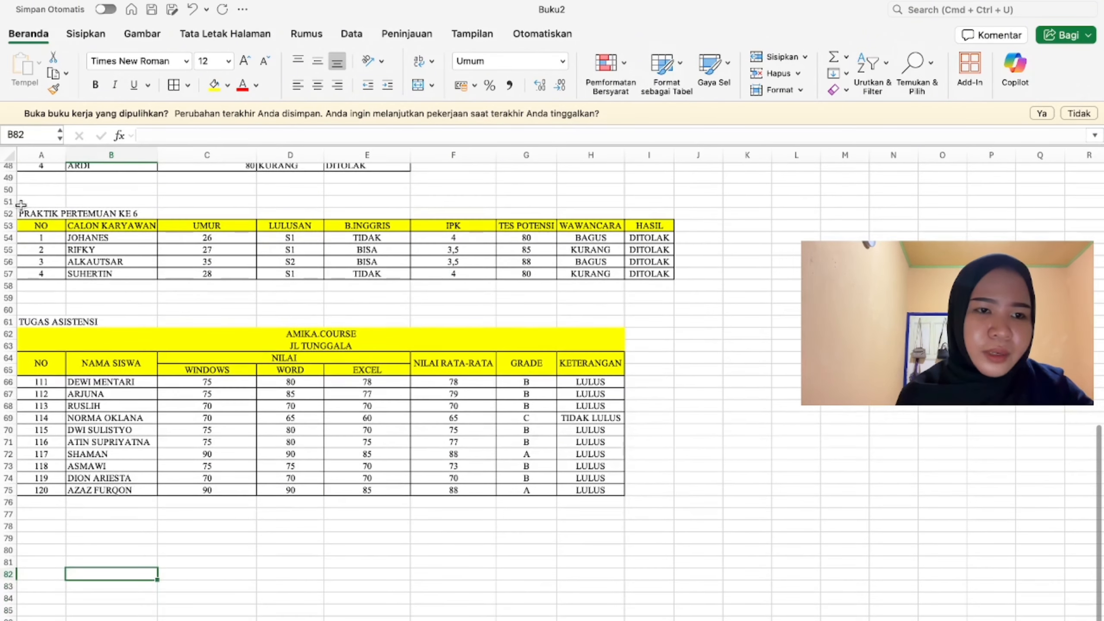